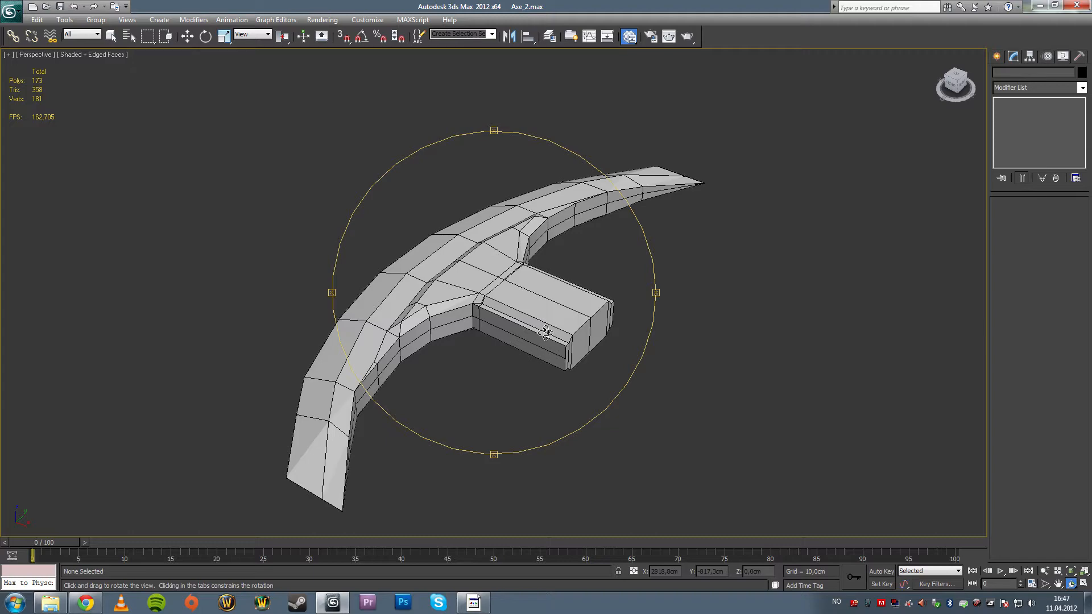
- Examine the whole axe head model from several angles
drag(483, 341, 544, 332)
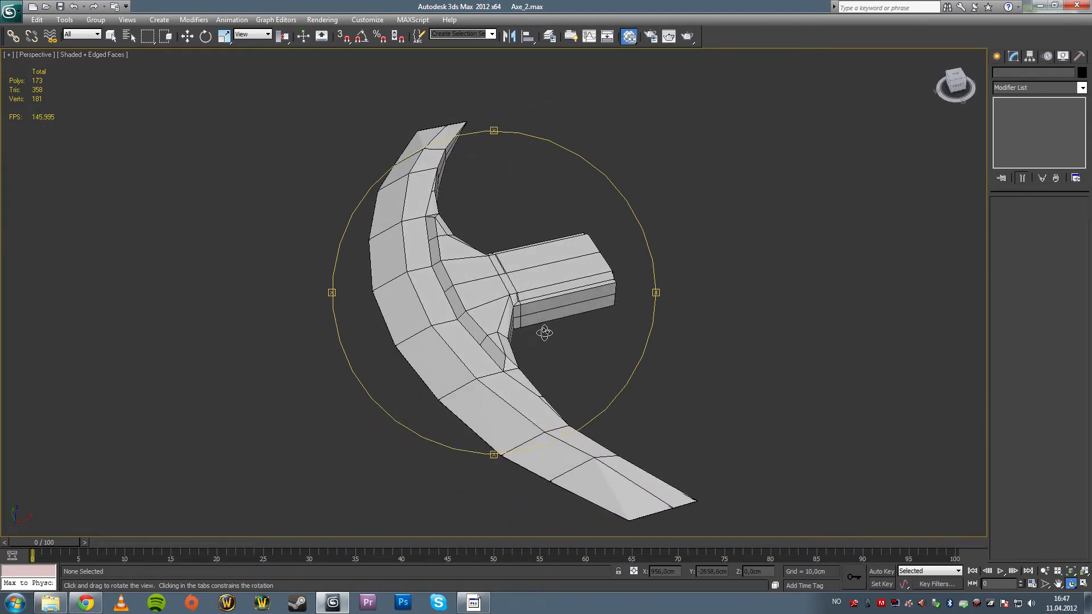
drag(548, 331, 475, 323)
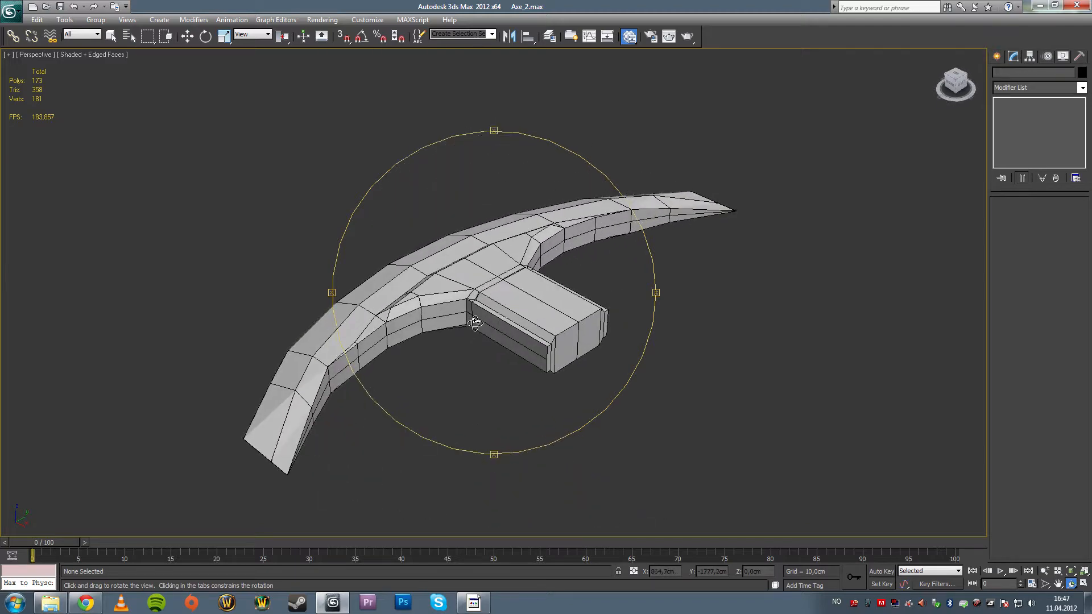
drag(475, 323, 463, 312)
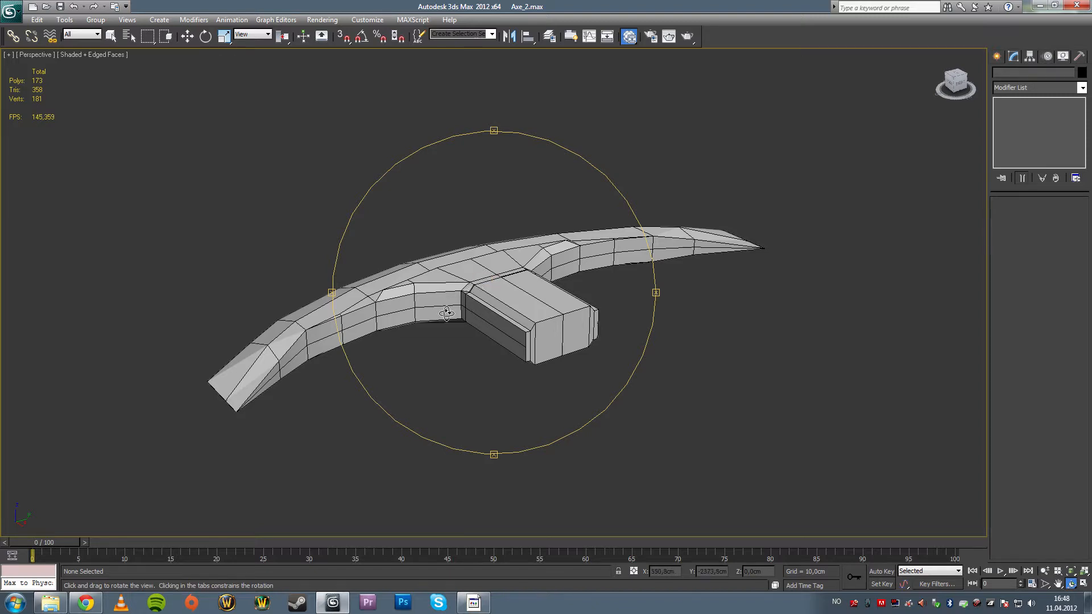
mouse_move(447, 312)
mouse_down()
mouse_move(445, 332)
mouse_move(524, 331)
mouse_move(495, 340)
mouse_move(494, 326)
mouse_move(466, 327)
mouse_move(444, 305)
mouse_up()
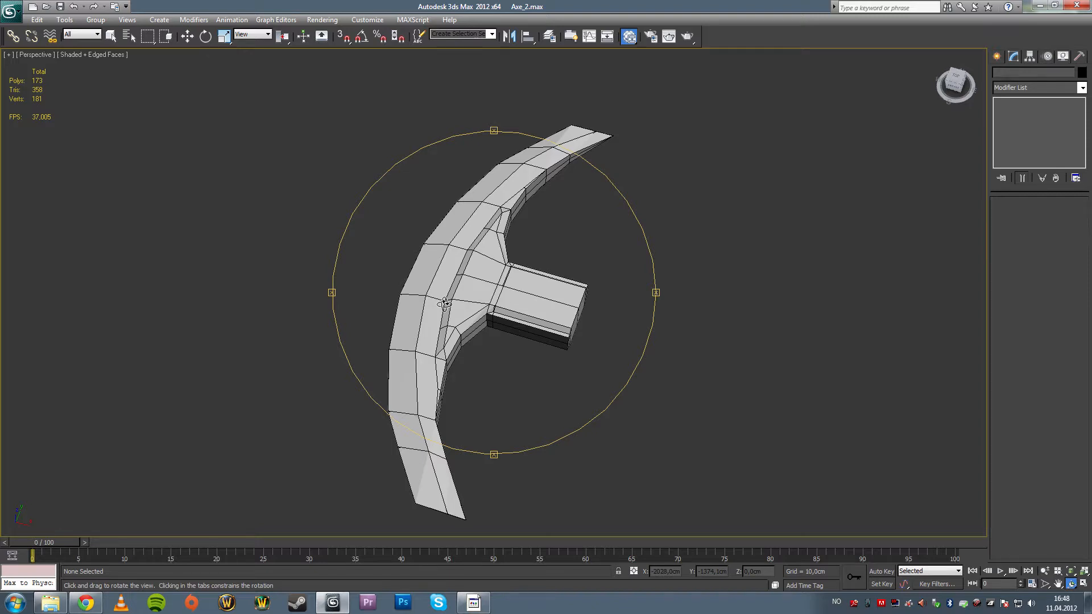
drag(445, 304, 439, 305)
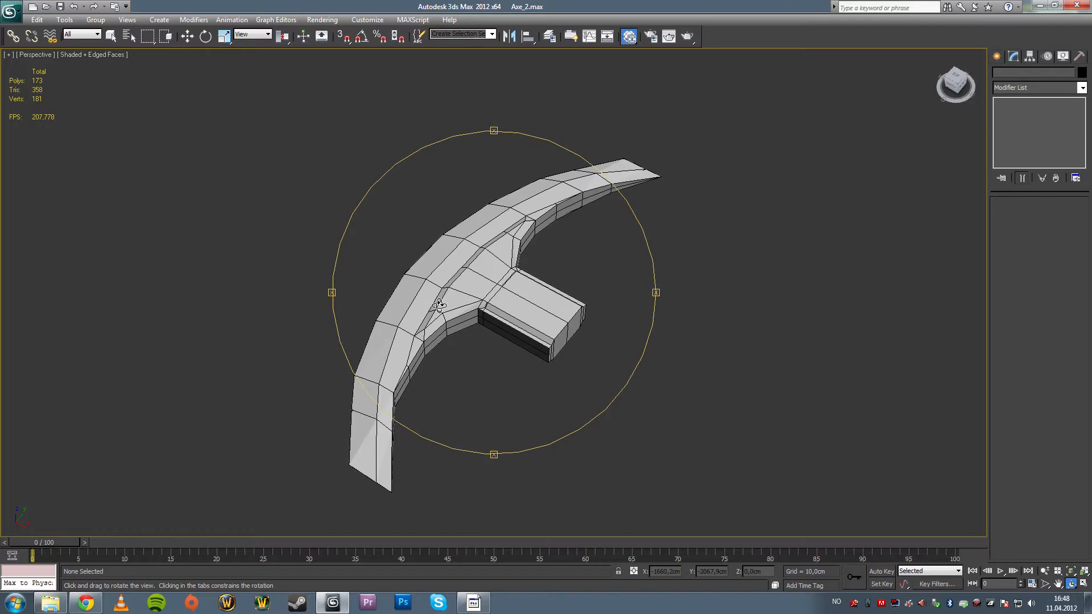
mouse_move(439, 306)
mouse_down()
mouse_move(503, 289)
mouse_move(477, 282)
mouse_move(494, 309)
mouse_move(434, 302)
mouse_up()
drag(567, 302, 564, 317)
- Render a close-up of the inner corner where the handle socket meets the curved blade
click(111, 36)
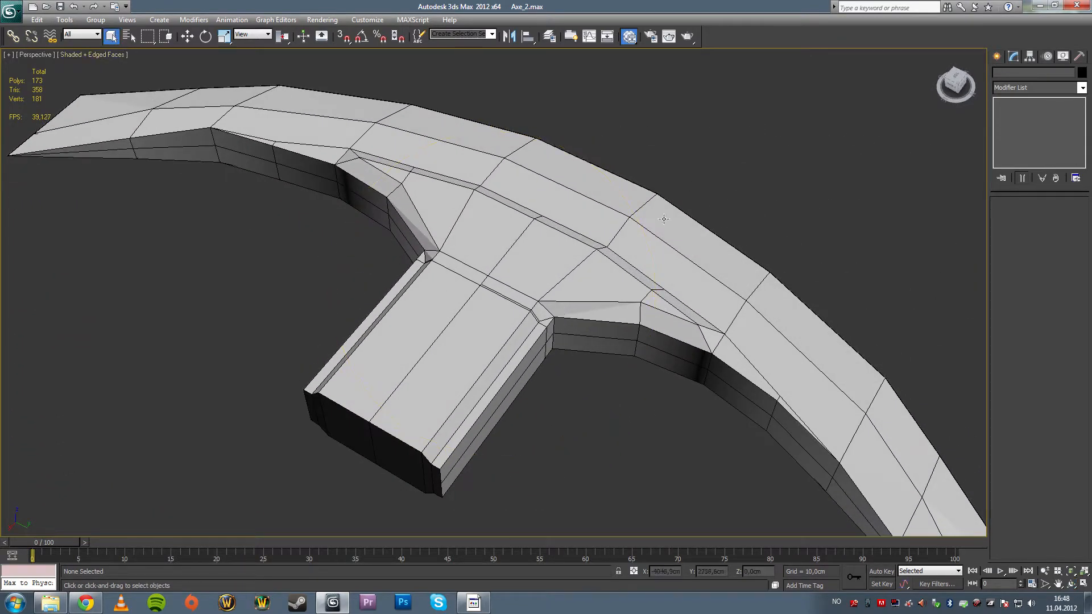
middle_drag(621, 270, 558, 221)
scroll(494, 292, up, 5)
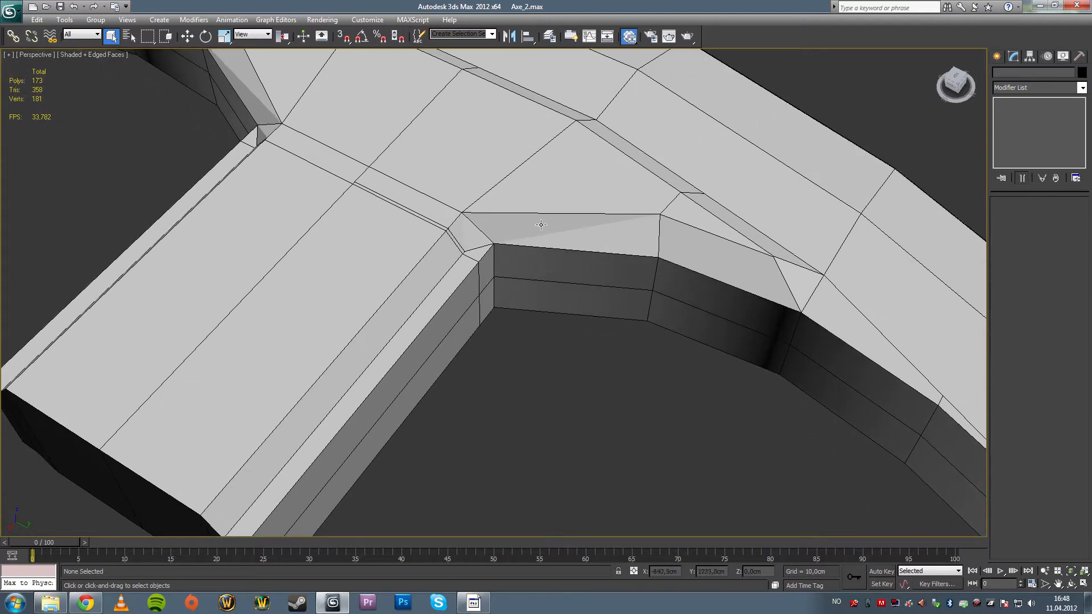
middle_drag(624, 234, 513, 307)
scroll(515, 292, up, 2)
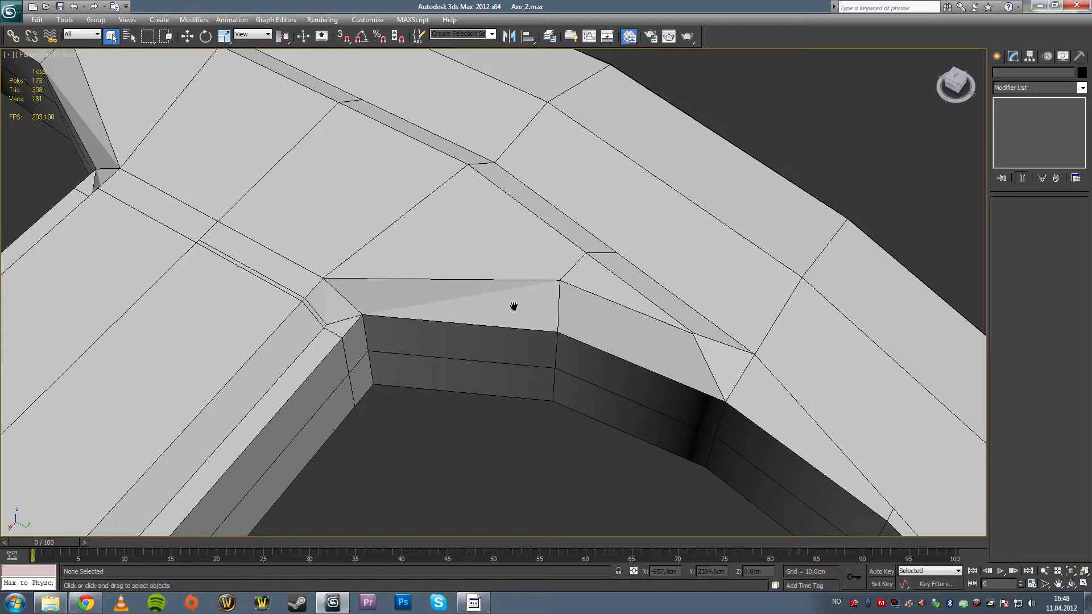
click(1071, 584)
drag(491, 387, 499, 374)
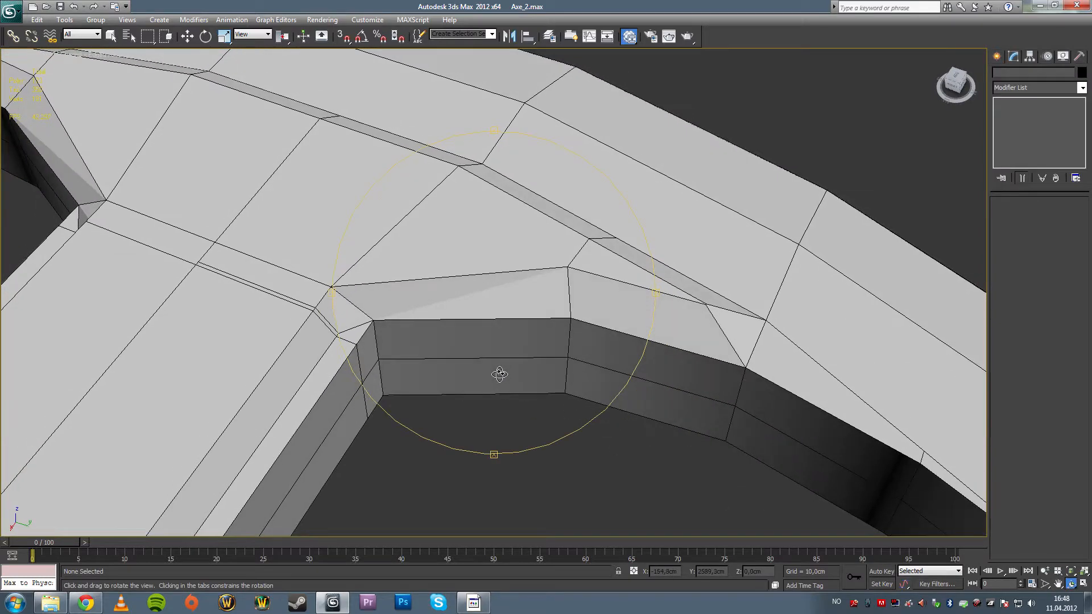
key(shift+q)
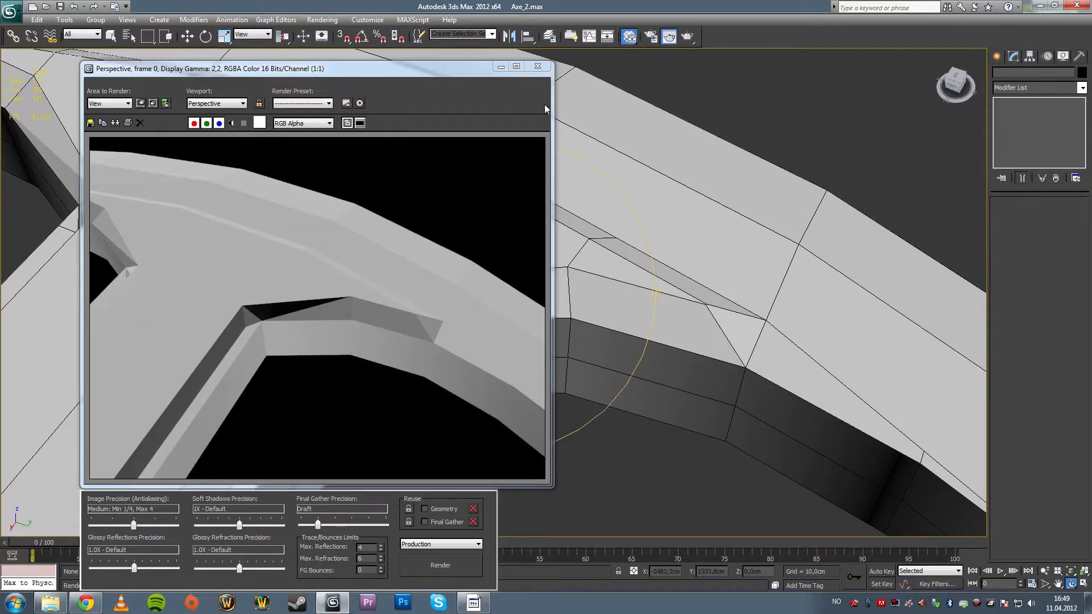
click(544, 67)
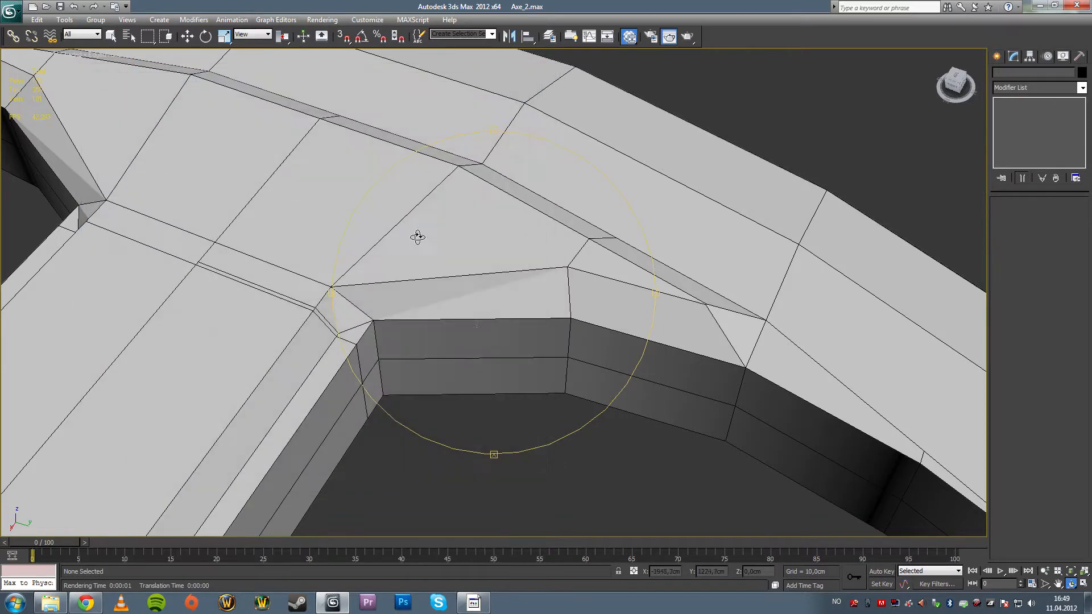
- Render the axe head from a lower angle that takes in the full length of the handle socket
drag(495, 312, 512, 278)
scroll(513, 277, up, 4)
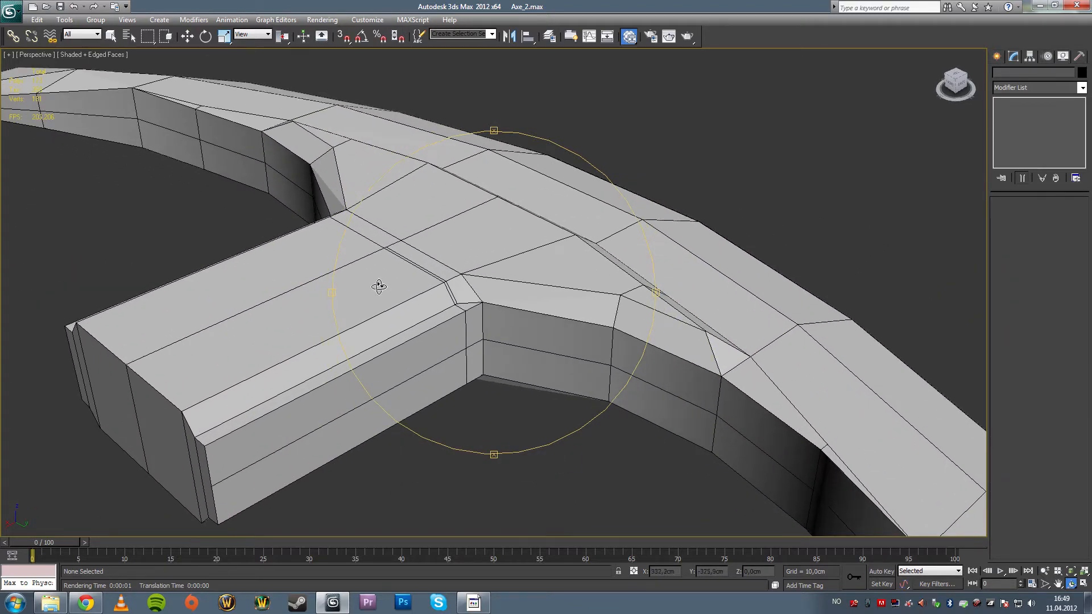
key(shift+q)
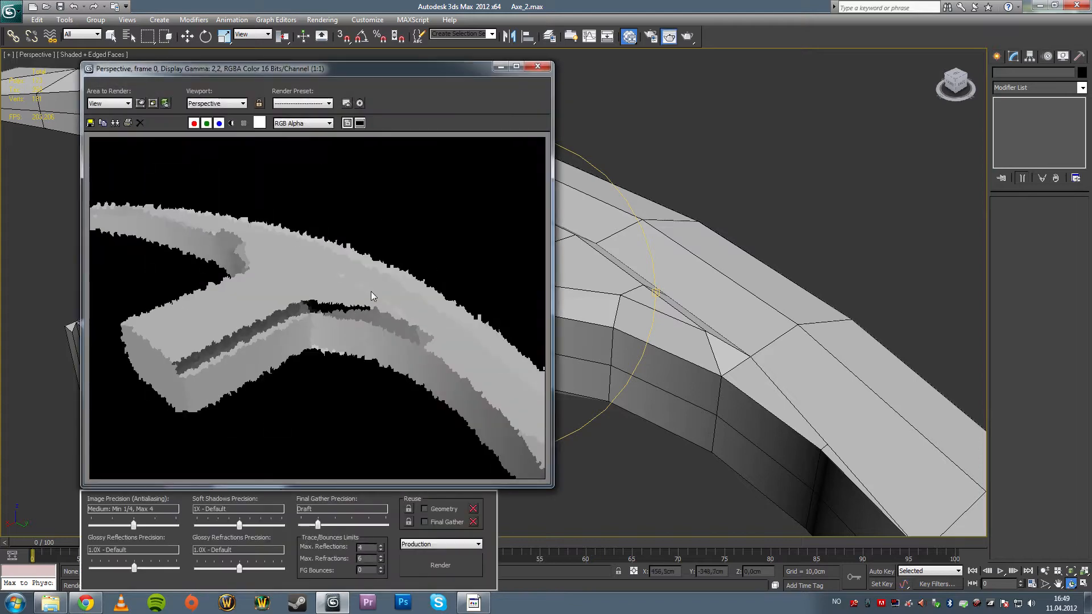
click(535, 65)
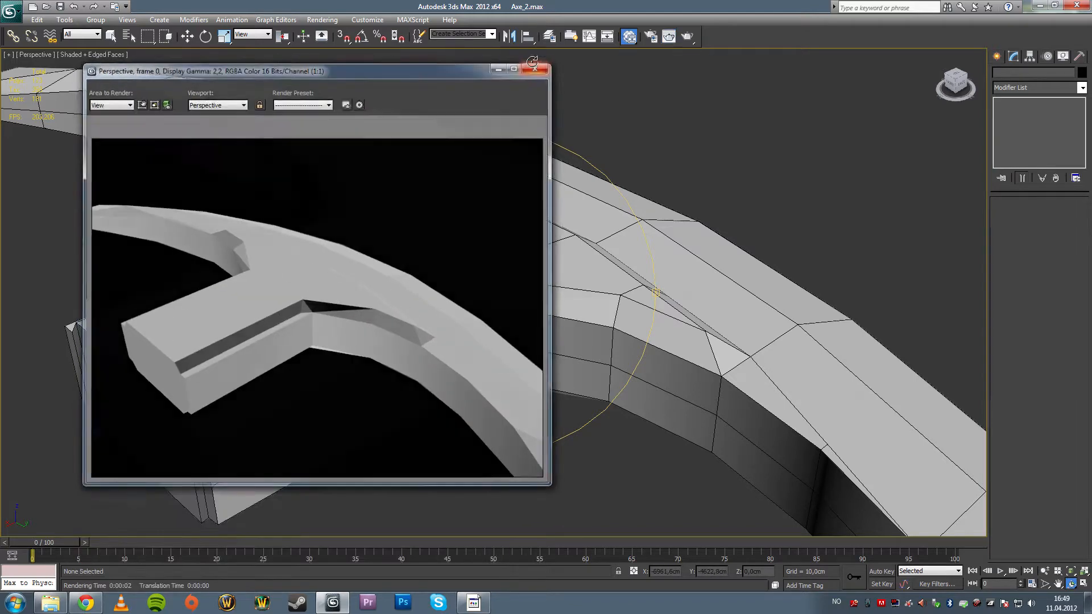
- Render the socket and blade junction from a higher viewing angle
drag(418, 229, 486, 273)
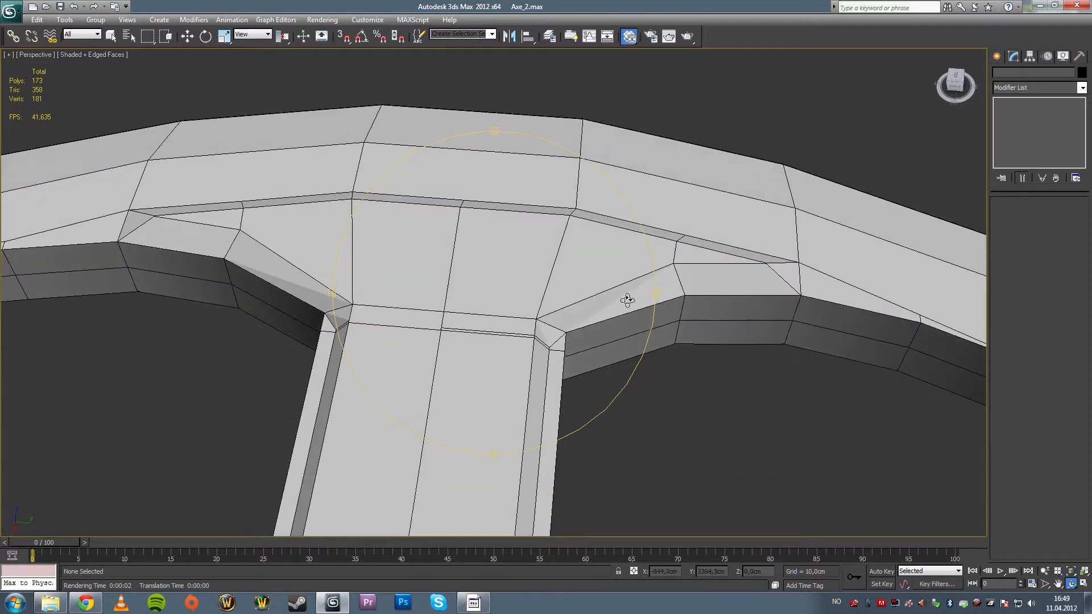
drag(629, 297, 538, 317)
drag(562, 352, 555, 360)
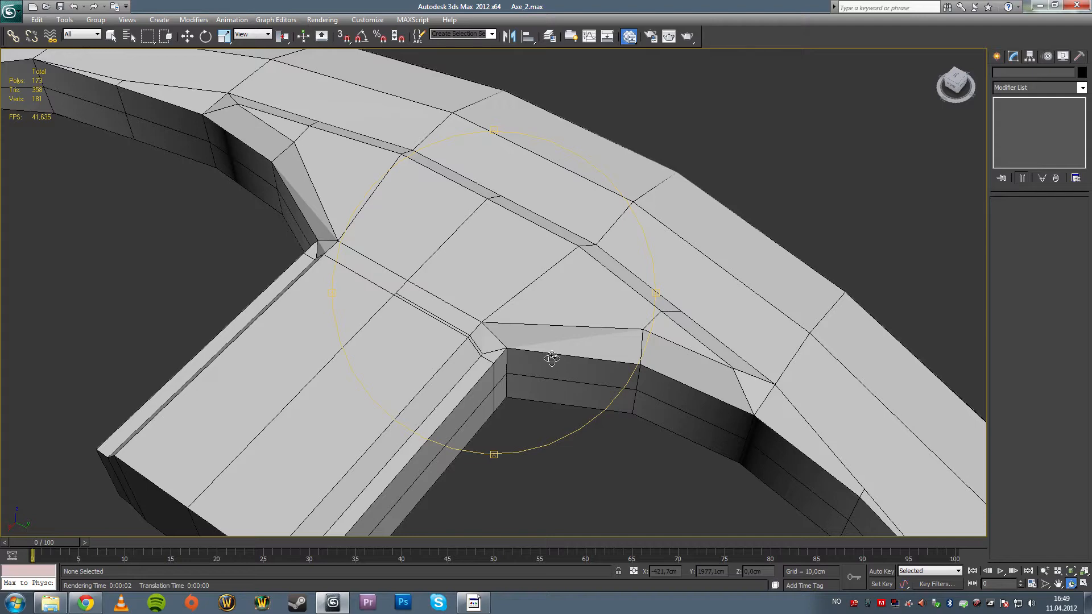
key(shift+q)
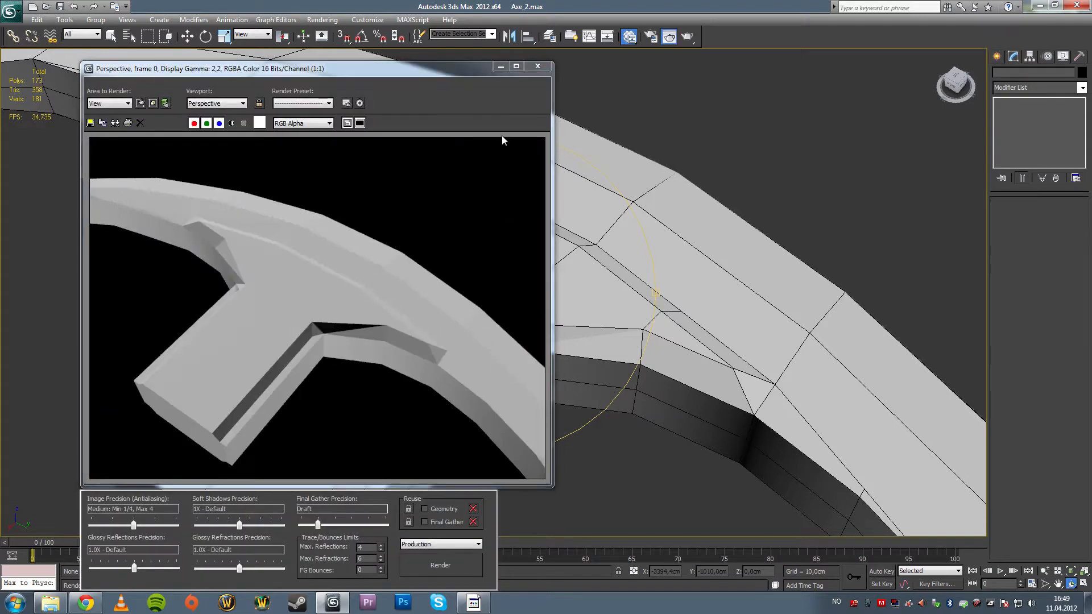
click(537, 68)
- Select the axe head mesh and examine the narrow recessed ledge running along the blade
alt+middle_drag(567, 328, 562, 319)
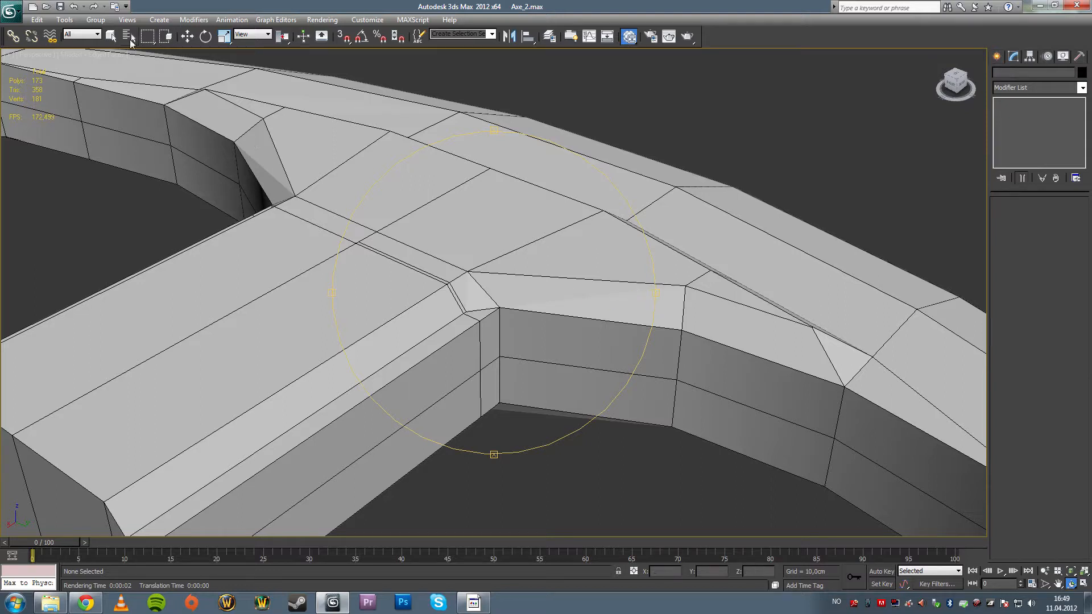
click(114, 39)
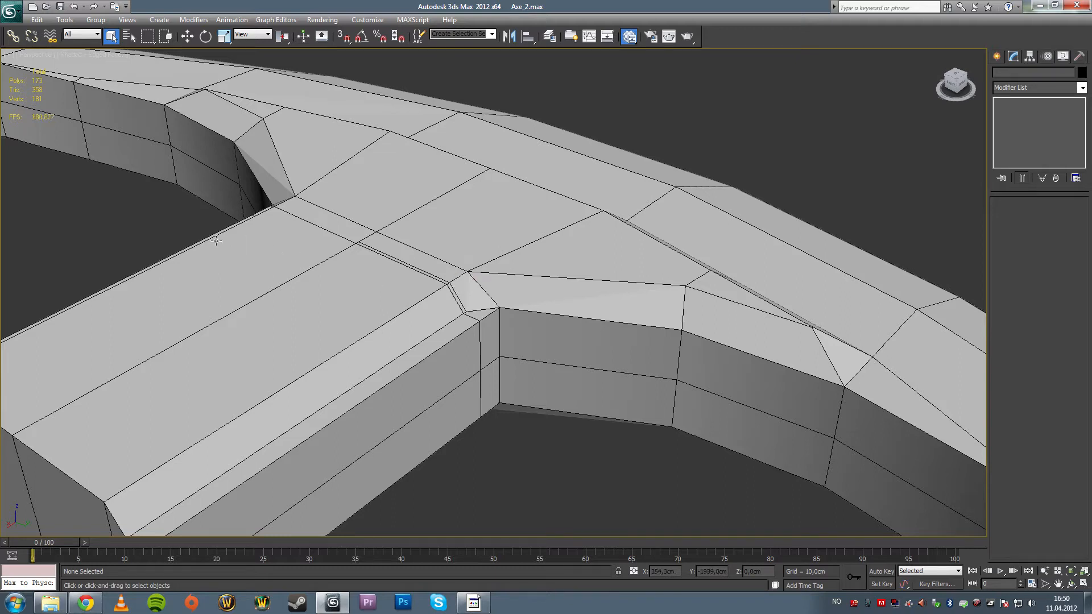
middle_drag(96, 108, 13, 309)
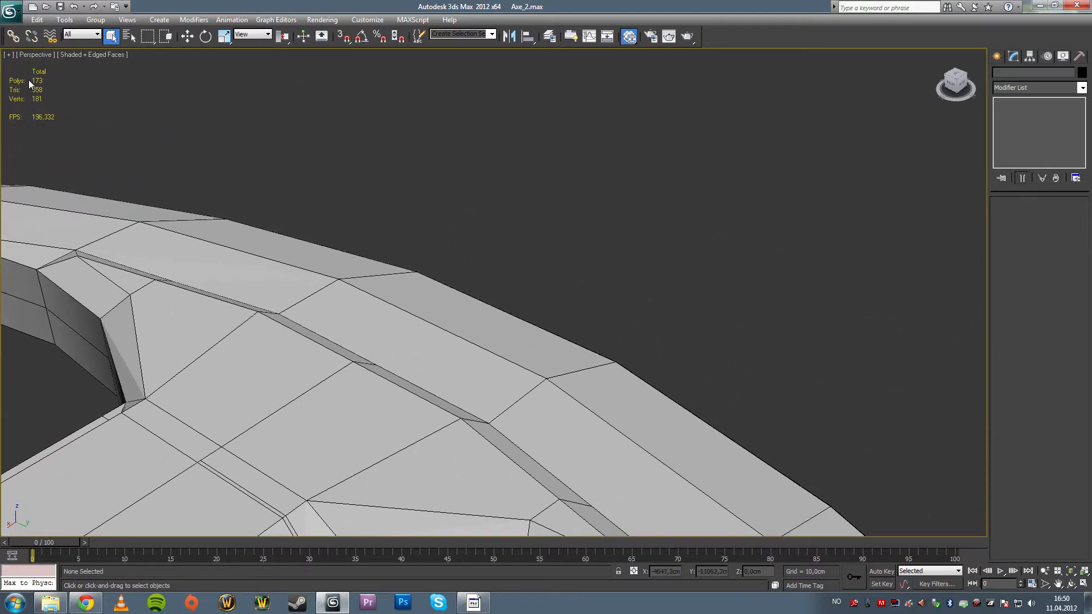
click(283, 274)
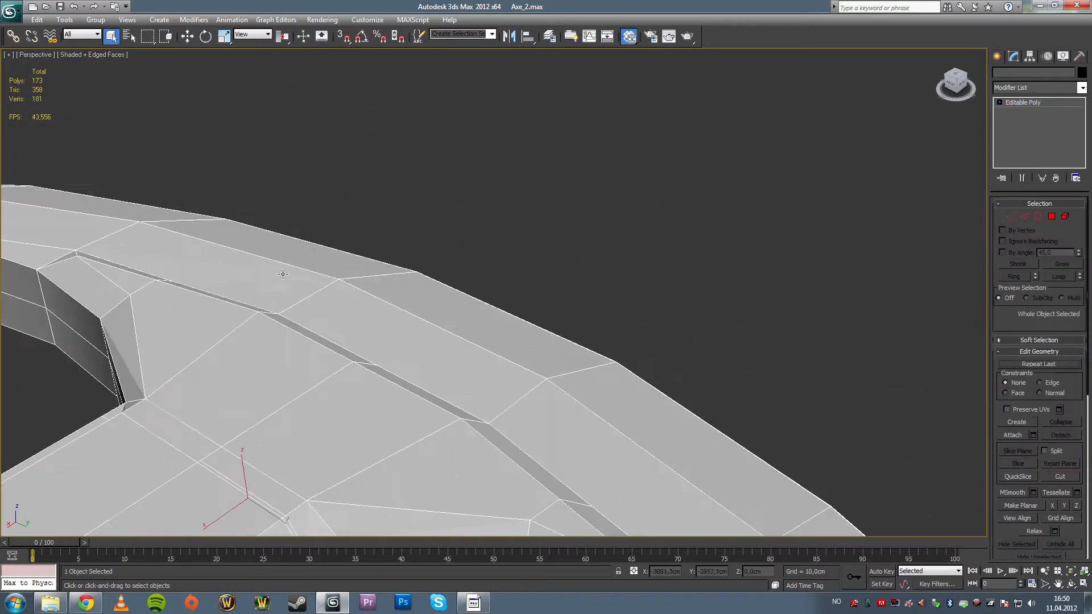
drag(298, 221, 155, 385)
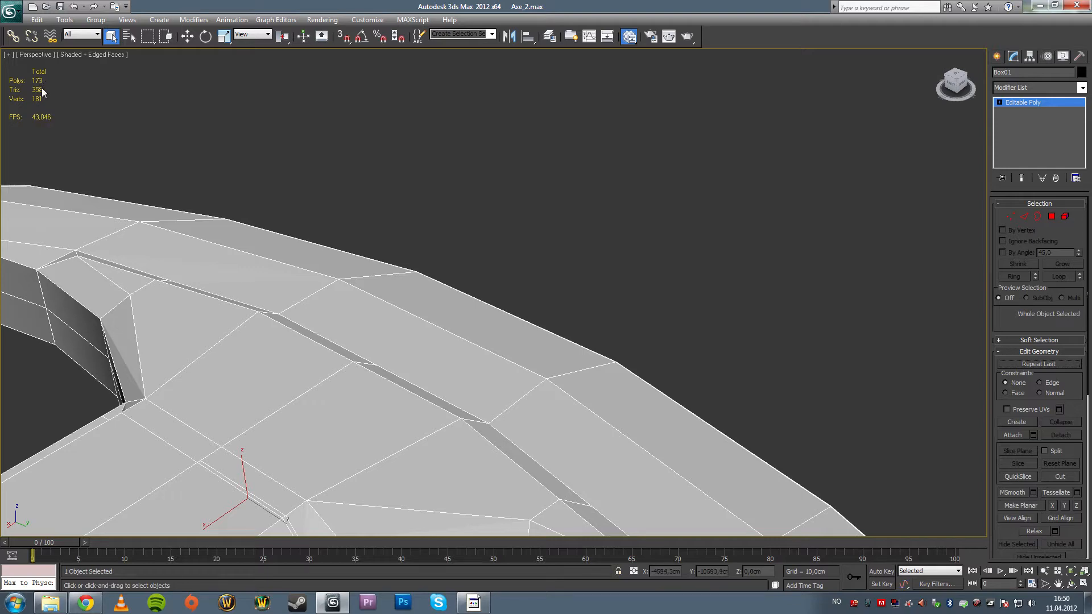
middle_drag(124, 217, 285, 187)
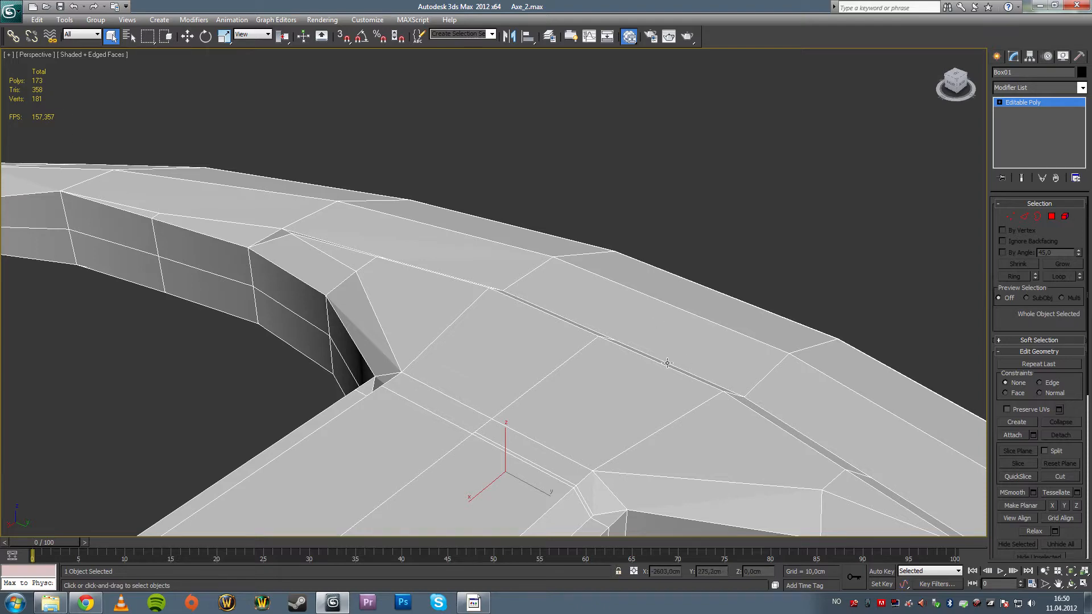
click(1069, 584)
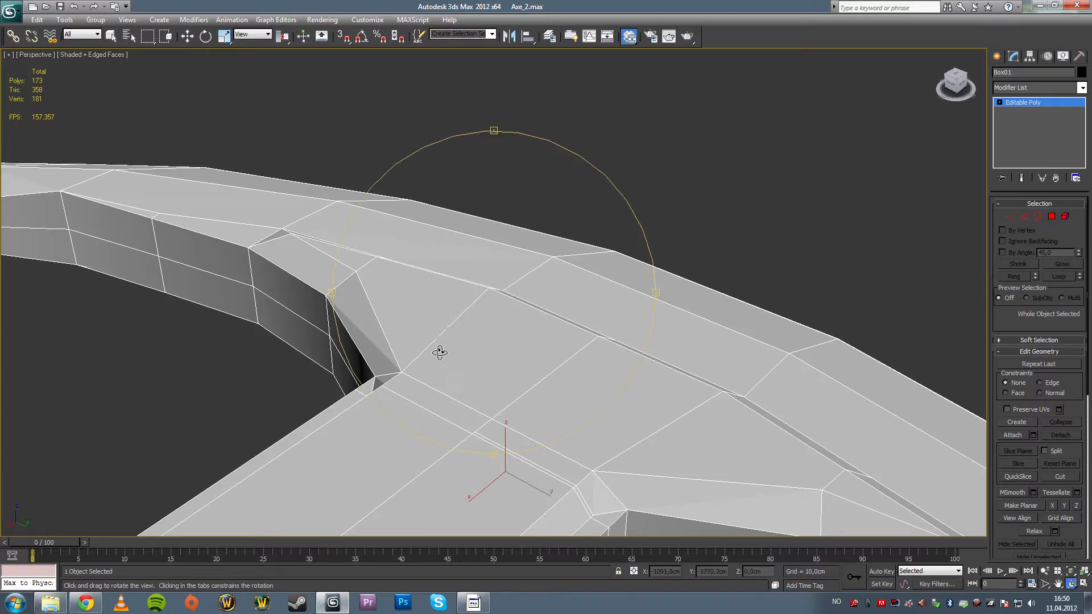
drag(439, 348, 717, 312)
mouse_move(613, 310)
mouse_down()
mouse_move(519, 361)
mouse_move(619, 205)
mouse_move(623, 294)
mouse_up()
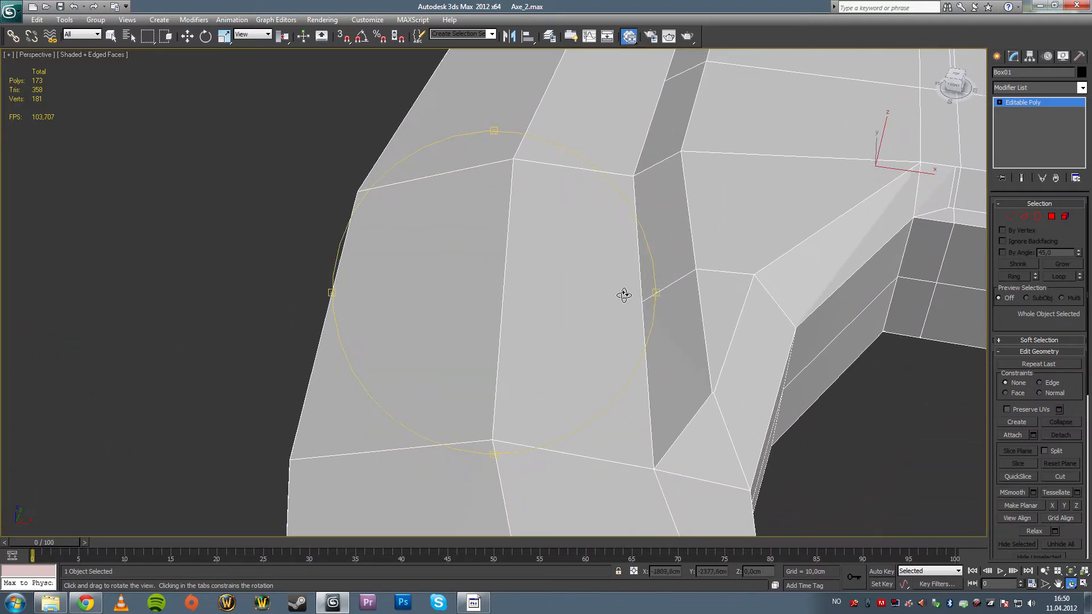
- Show the mesh at vertex level and check individual vertices around the end of the blade's ledge
click(111, 35)
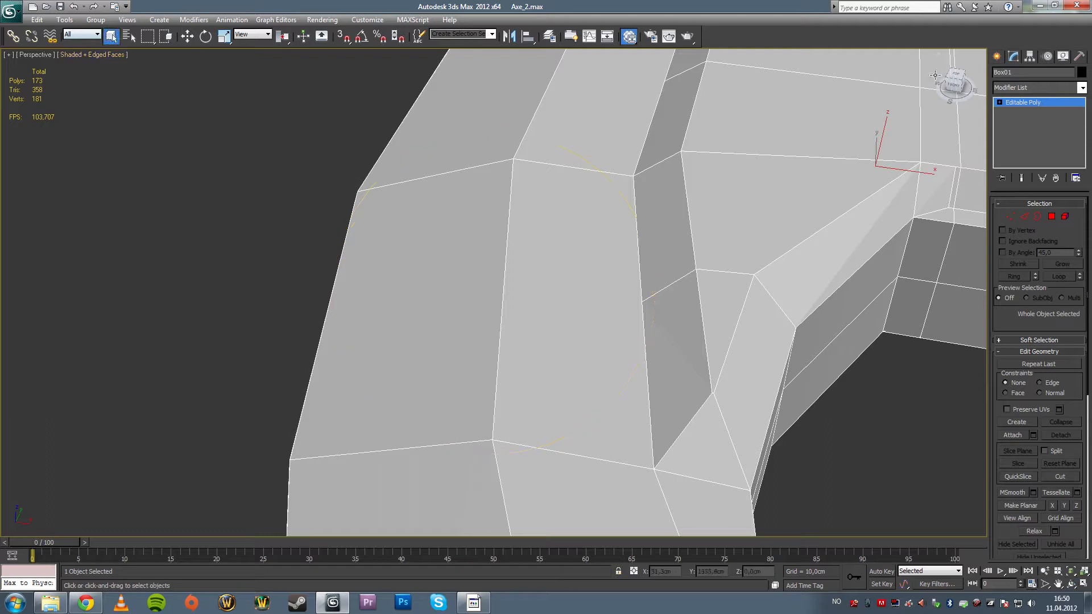
click(1011, 216)
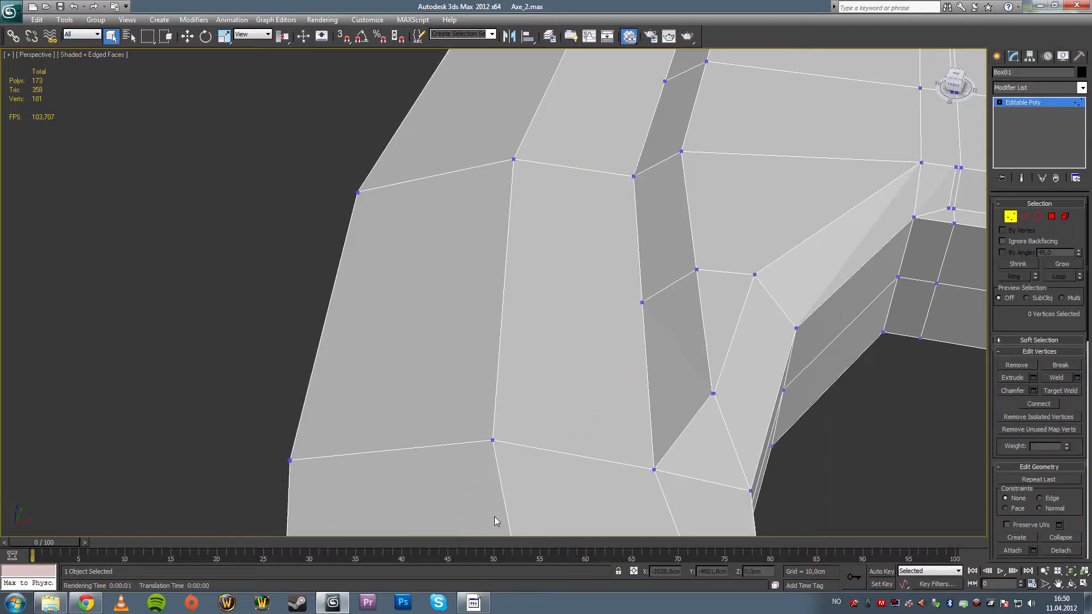
drag(510, 457, 510, 457)
click(634, 176)
drag(651, 338, 651, 338)
drag(648, 448, 665, 494)
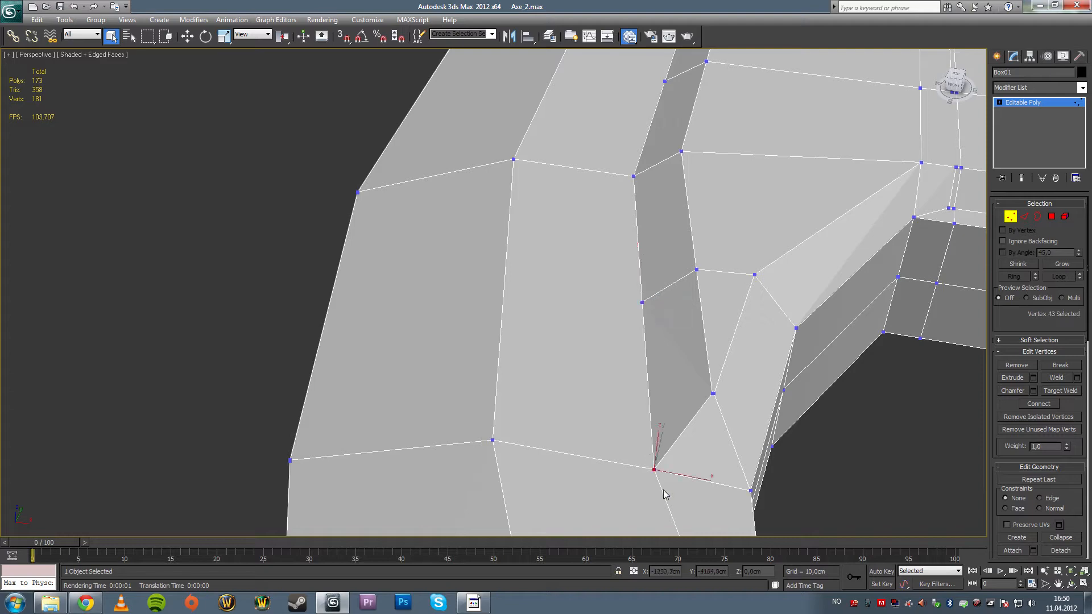
click(863, 497)
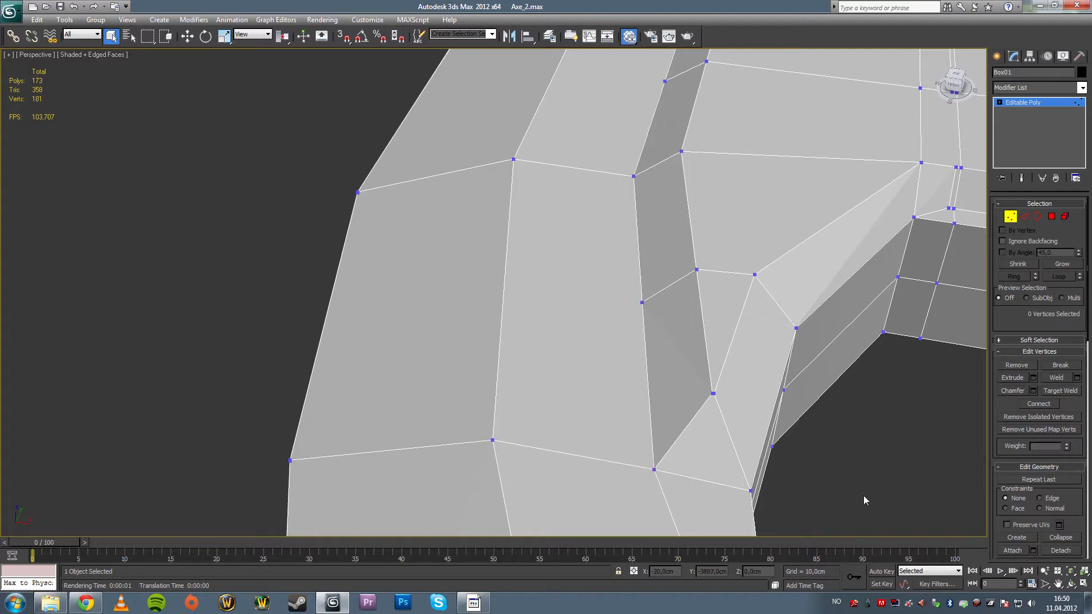
- Examine the vertices around the socket corners, then leave vertex level and deselect the axe head
click(1072, 584)
drag(561, 251, 468, 317)
drag(541, 232, 470, 292)
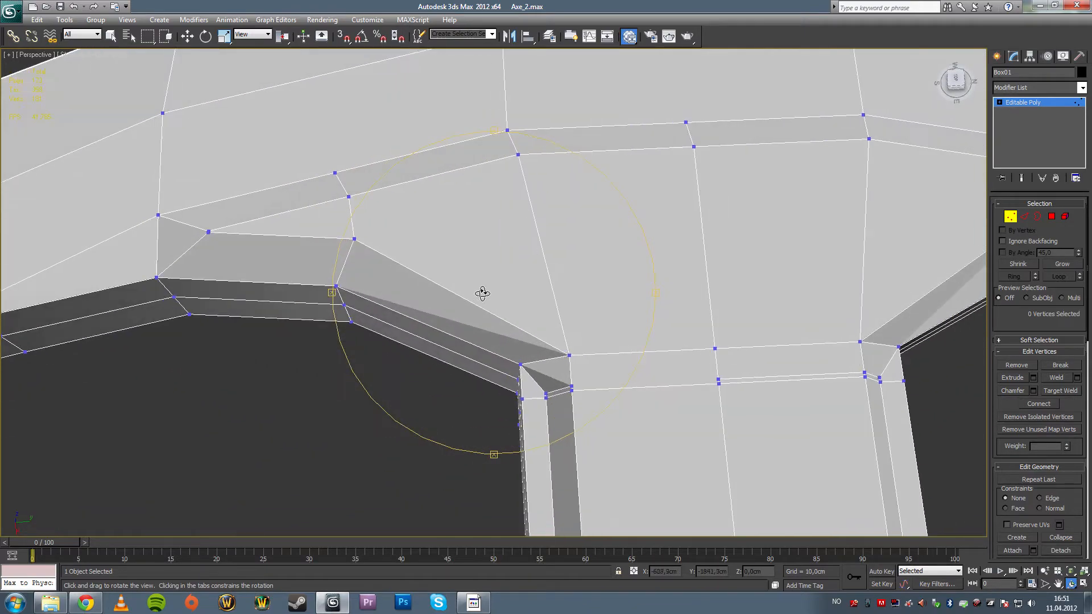
scroll(493, 312, down, 5)
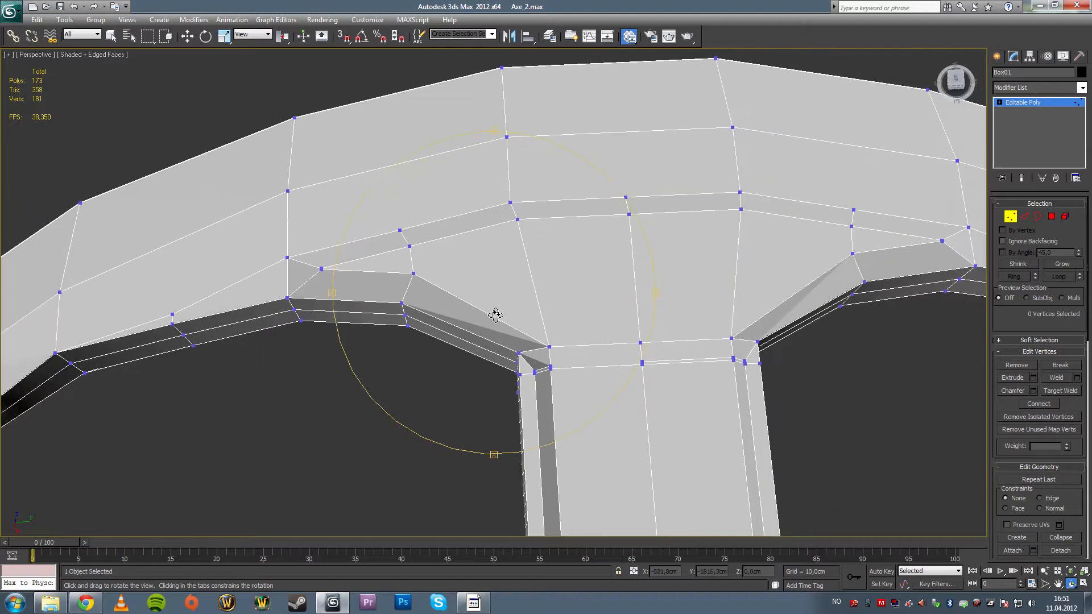
drag(500, 320, 629, 220)
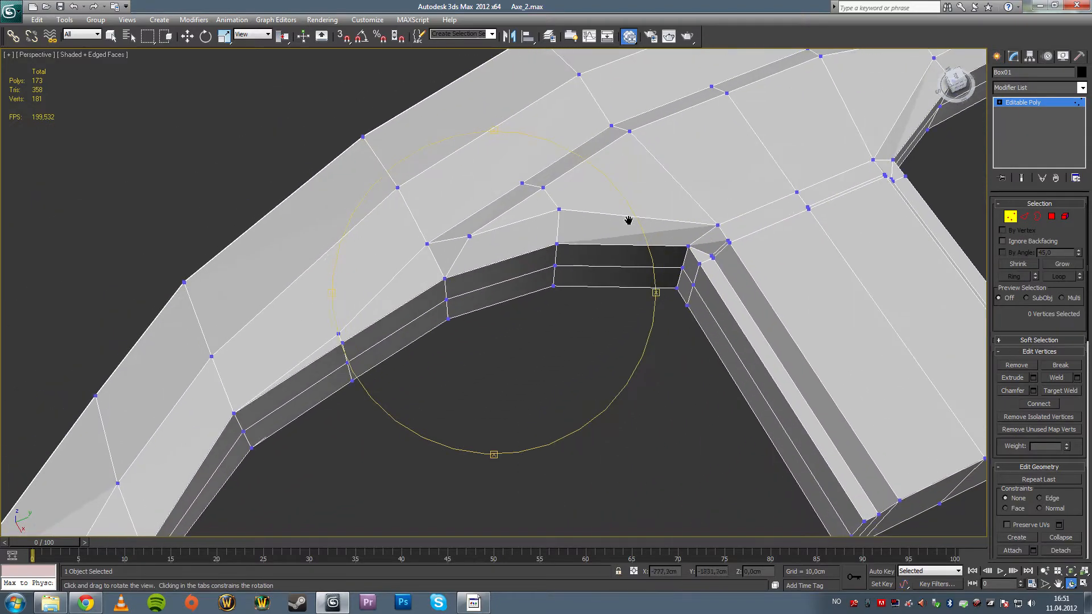
click(111, 36)
click(1010, 216)
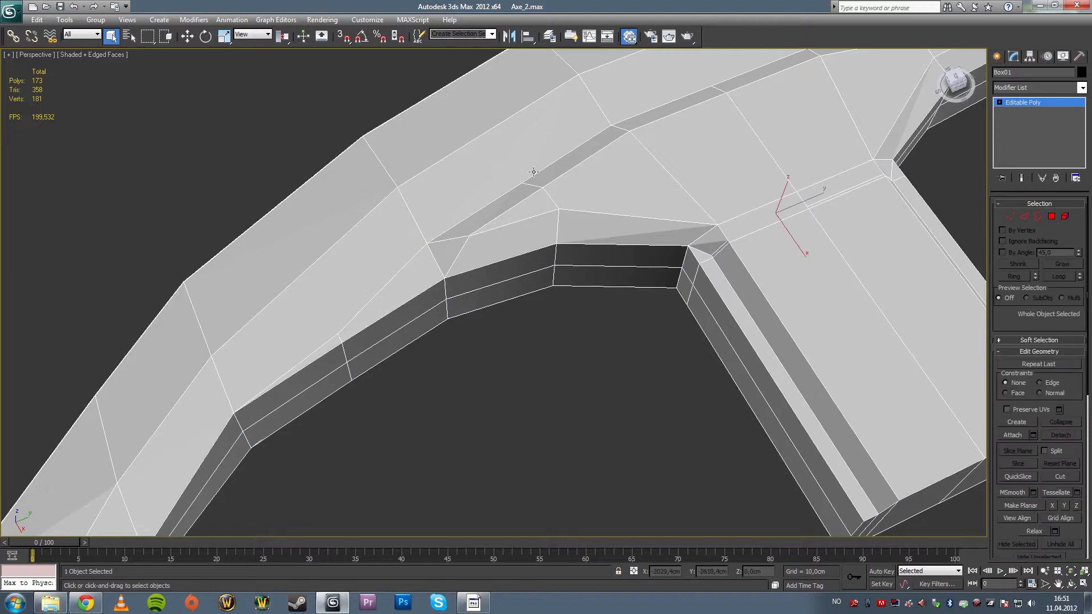
click(551, 448)
- Inspect the axe head's shading from a low angle with the edge display switched off and on again
alt+middle_drag(552, 448, 628, 442)
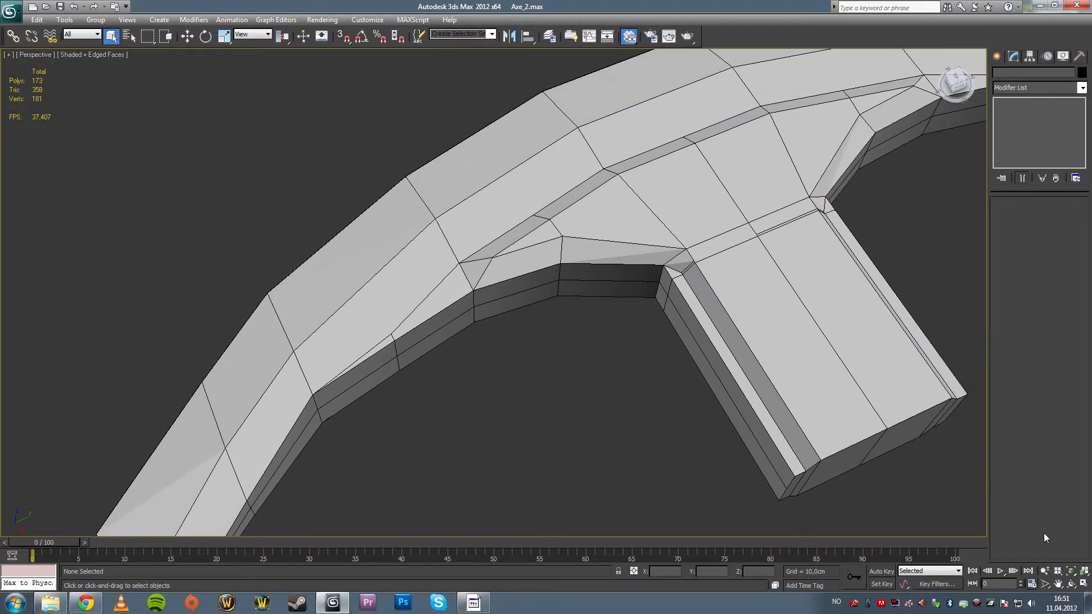
click(1072, 585)
mouse_move(591, 383)
mouse_down()
mouse_move(519, 319)
mouse_move(521, 295)
mouse_move(481, 290)
mouse_up()
key(F4)
key(F4)
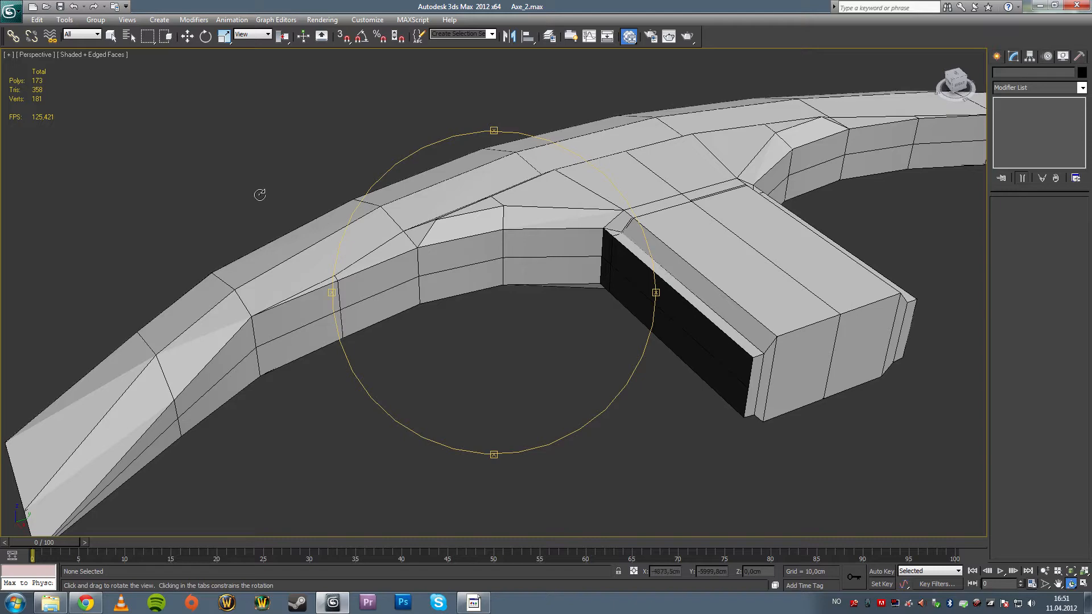
- Select the six polygons capping the open end of the axe head's socket block and delete them
click(110, 36)
click(740, 244)
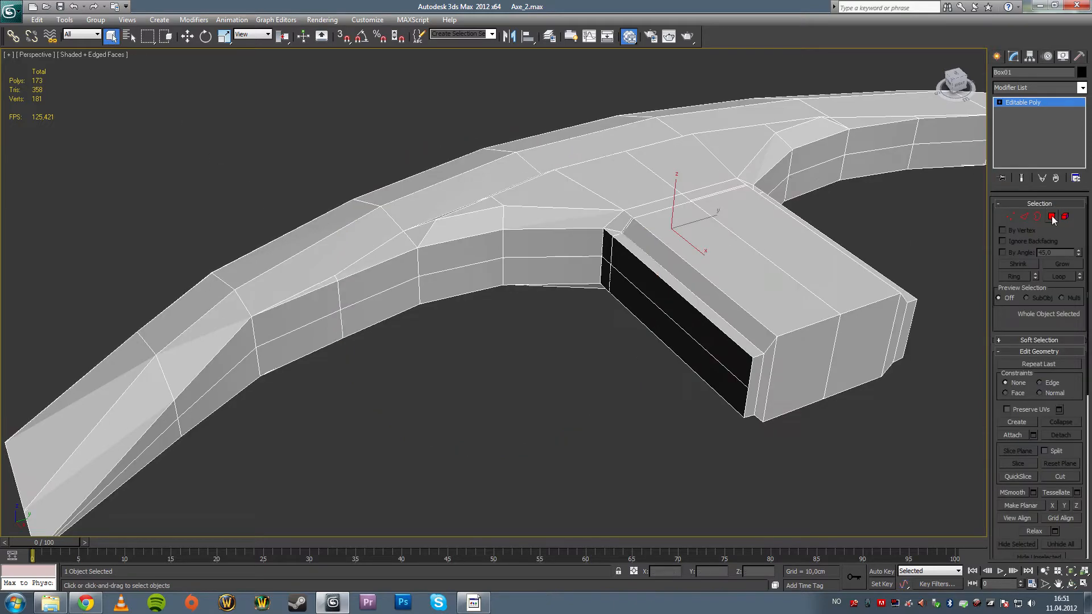
click(1051, 216)
click(904, 324)
ctrl+click(886, 333)
ctrl+click(813, 360)
ctrl+click(753, 385)
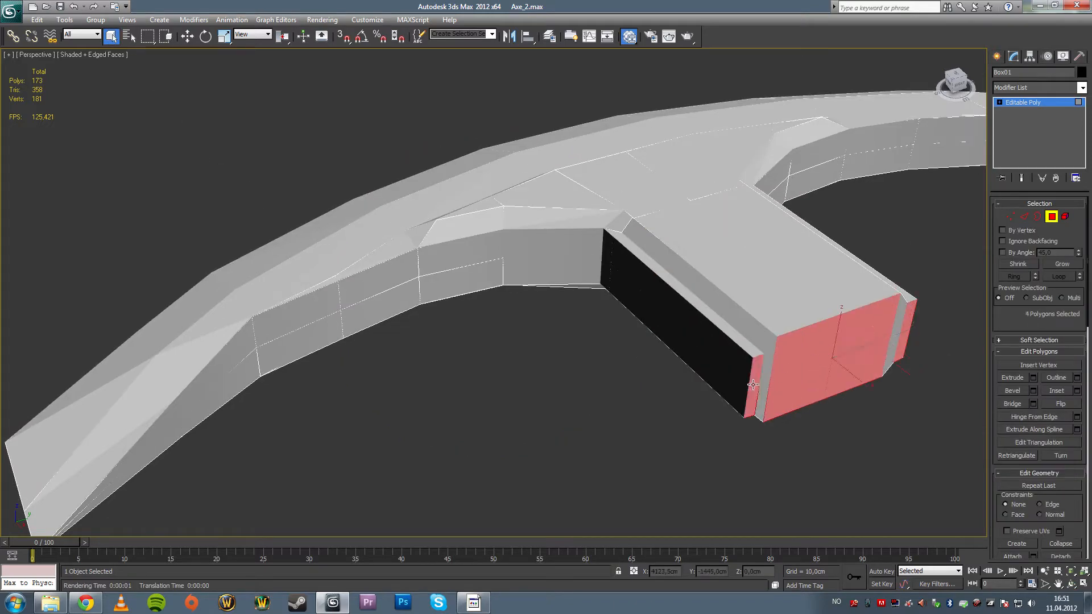
ctrl+click(767, 380)
ctrl+click(896, 338)
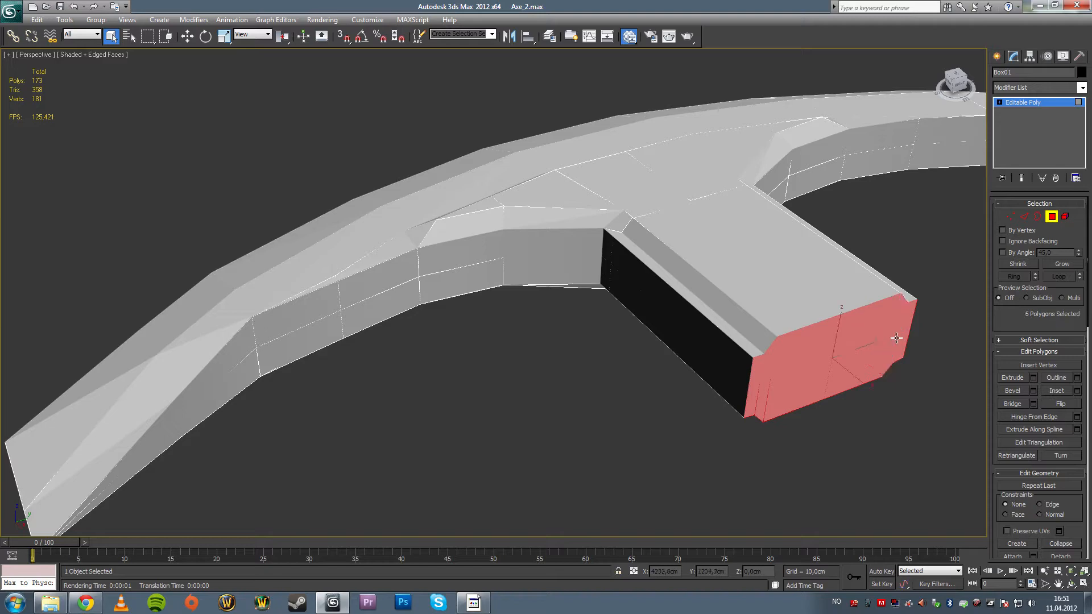
key(Delete)
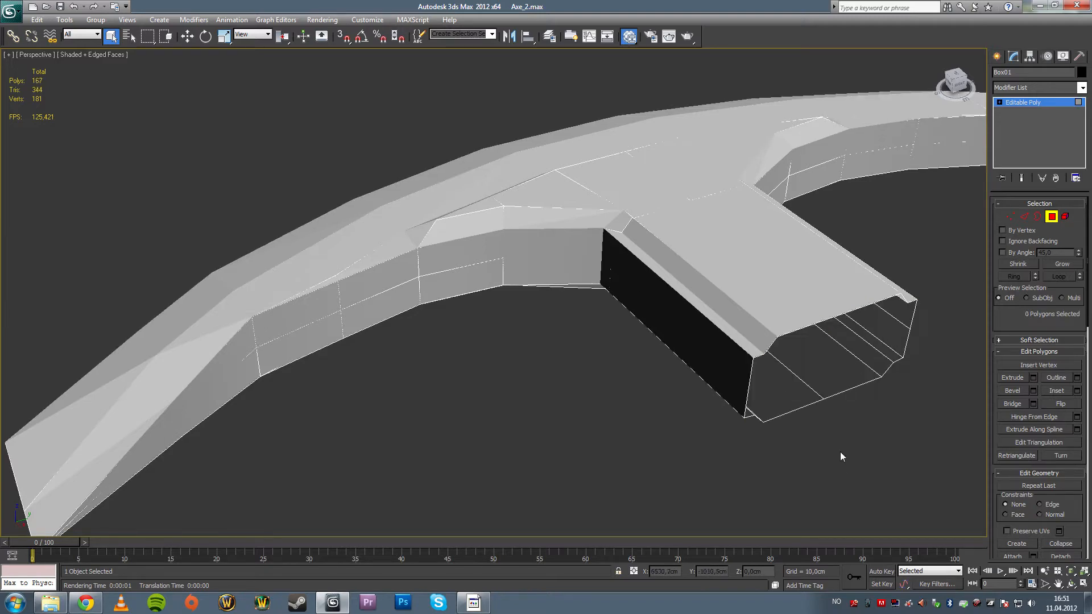
- Examine the blade's topology around the recessed ledge from above and from the side
click(1072, 583)
drag(412, 317, 546, 279)
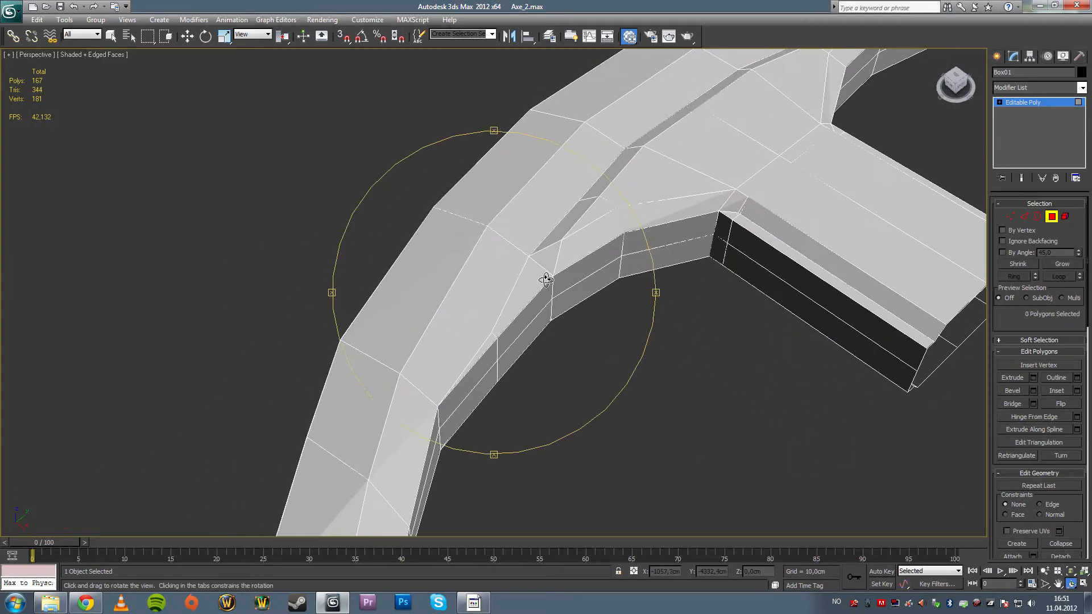
scroll(543, 282, up, 8)
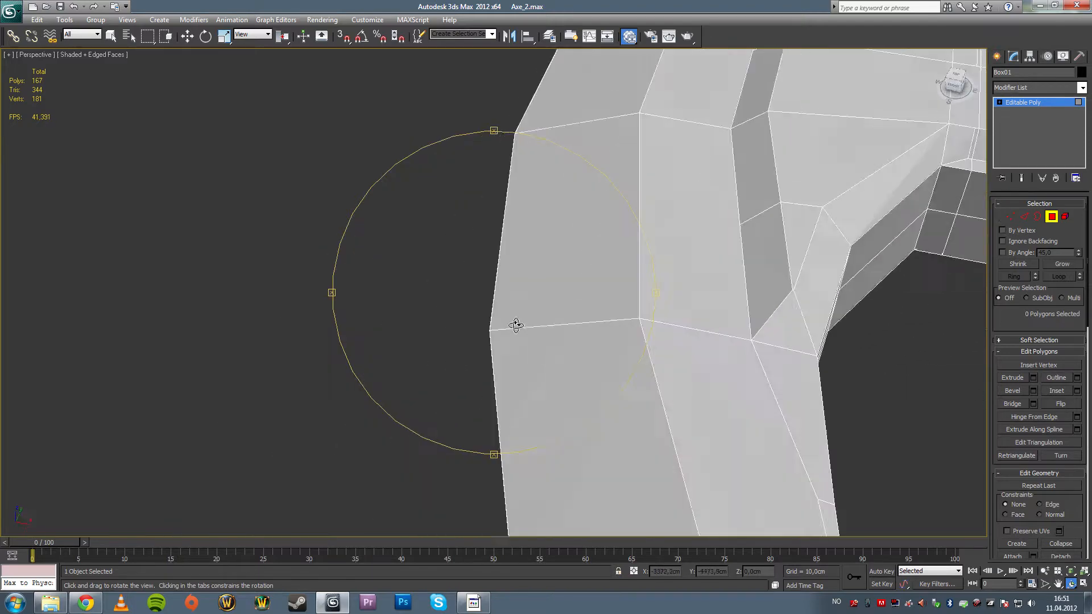
mouse_move(515, 325)
mouse_down()
mouse_move(487, 341)
mouse_move(517, 310)
mouse_up()
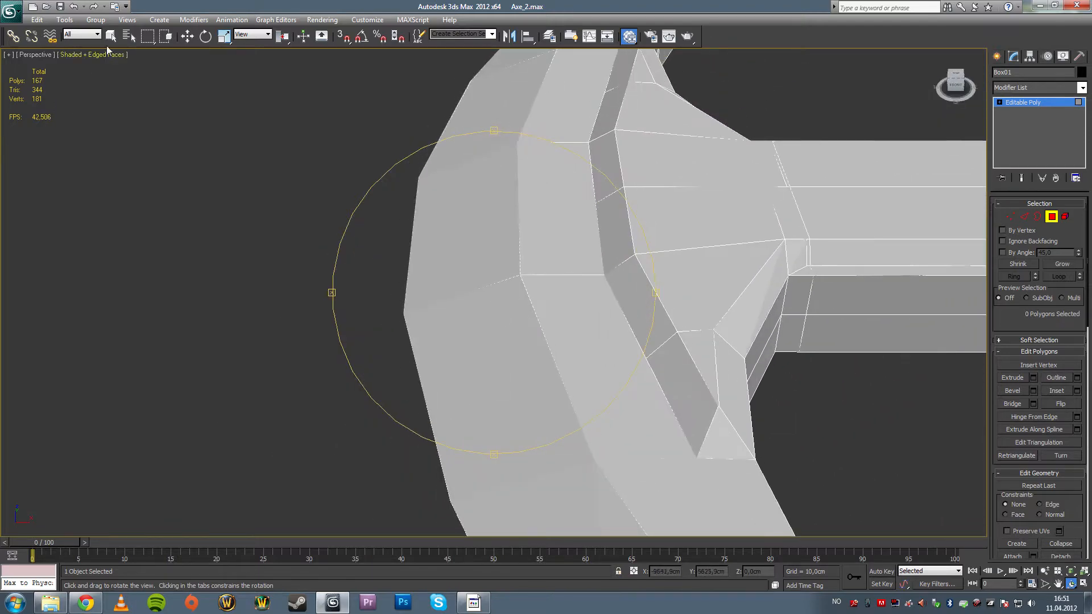
click(111, 37)
scroll(305, 259, down, 6)
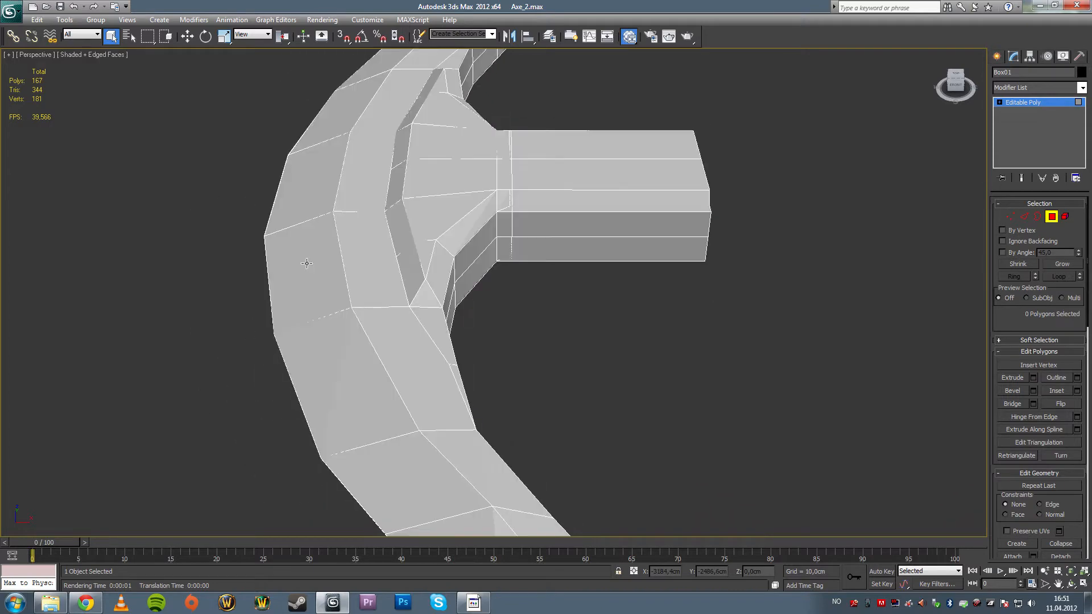
click(1072, 582)
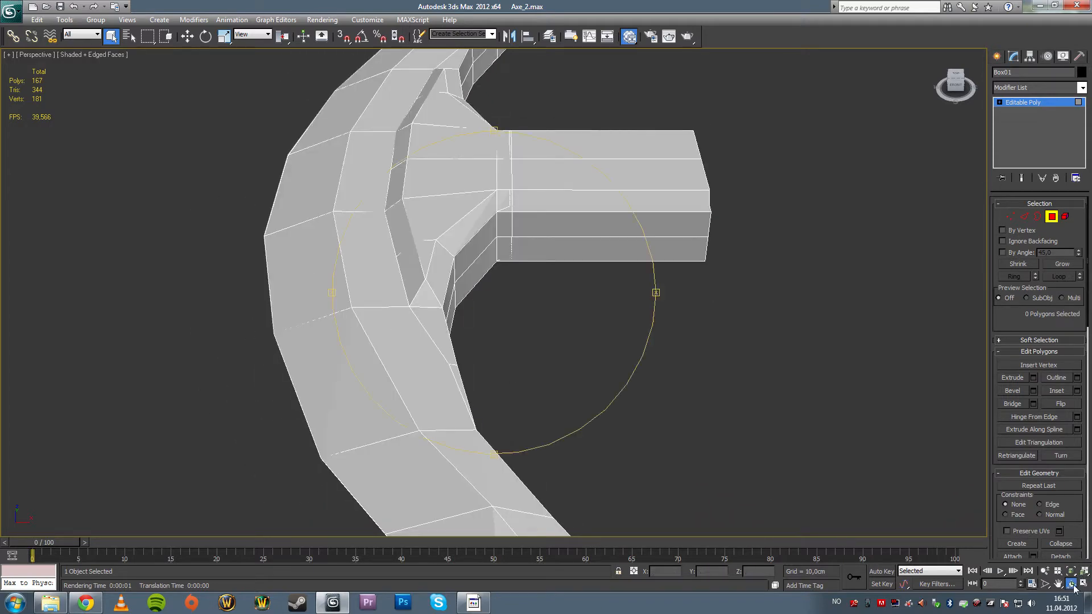
- Show the mesh at vertex level and examine the closely spaced vertices along the blade's inner edge
click(1024, 217)
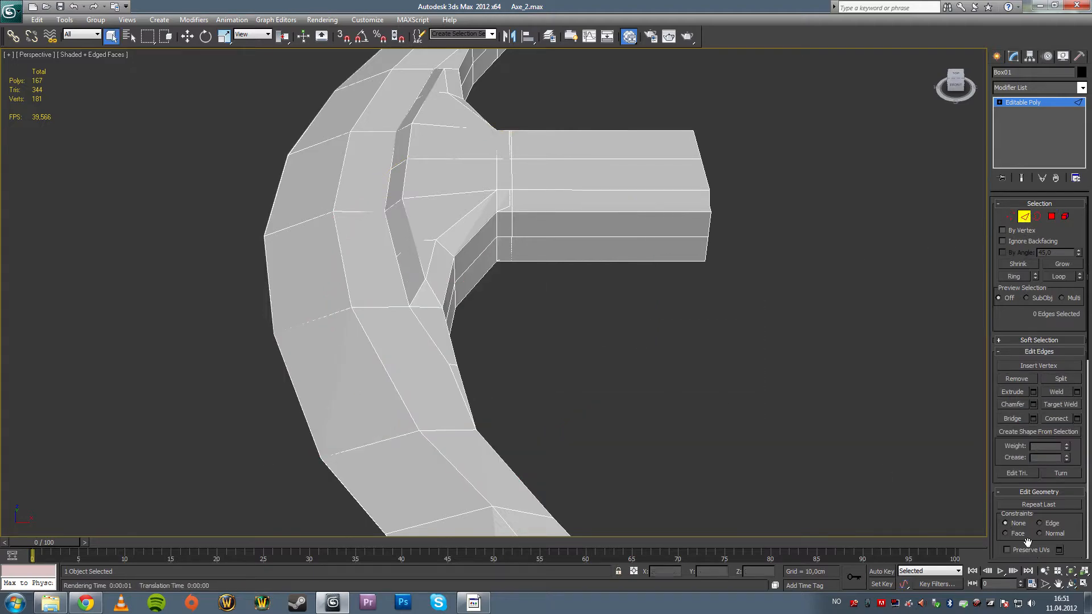
click(1071, 583)
drag(421, 307, 735, 247)
click(1010, 216)
scroll(473, 303, up, 1)
middle_drag(473, 304, 614, 340)
scroll(614, 343, up, 3)
middle_drag(733, 355, 709, 437)
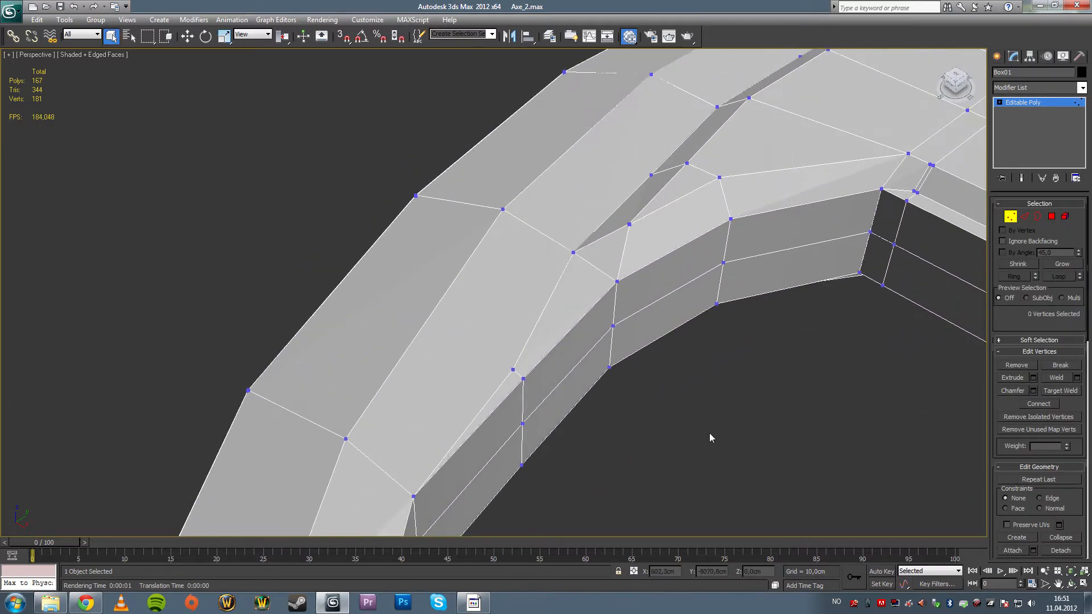
click(1072, 585)
drag(572, 353, 524, 314)
middle_drag(524, 314, 671, 339)
scroll(533, 335, up, 4)
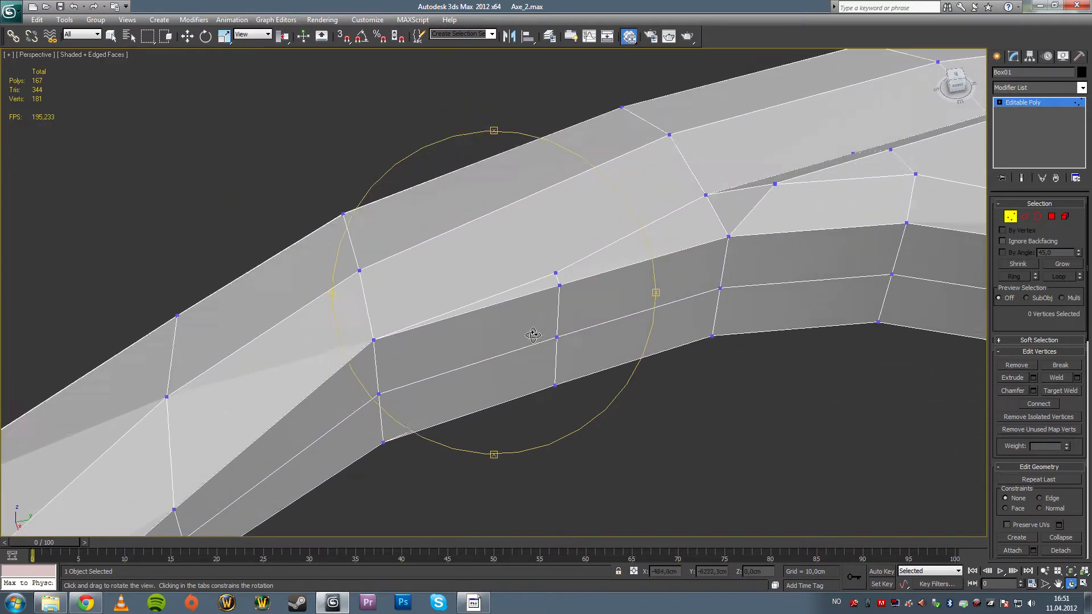
- Check which polygons meet at the two nearly coincident vertices on the blade's inner edge, then return to vertex level
click(111, 36)
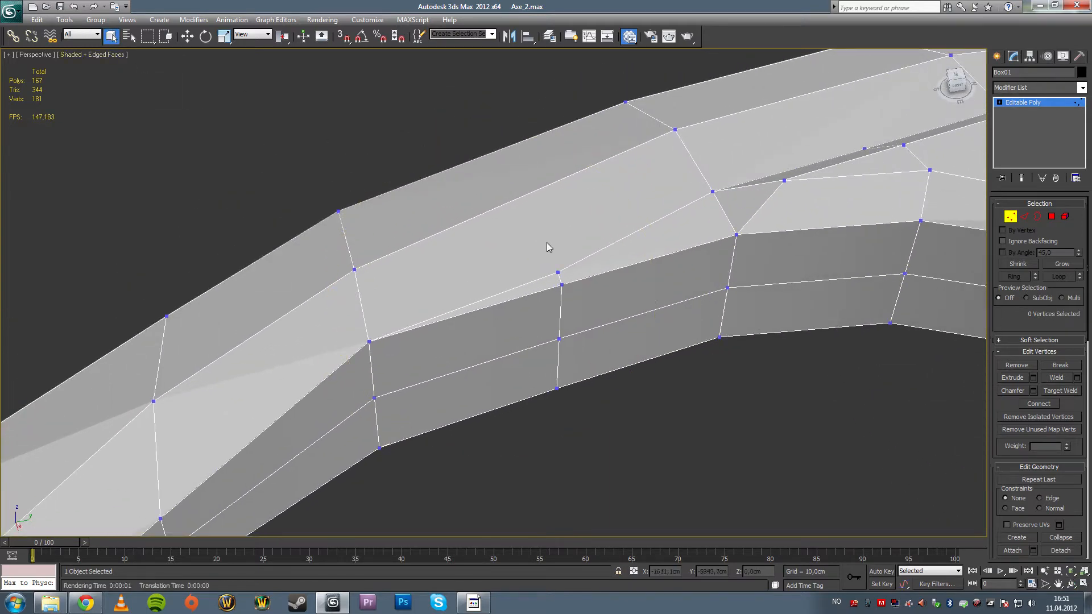
click(1051, 217)
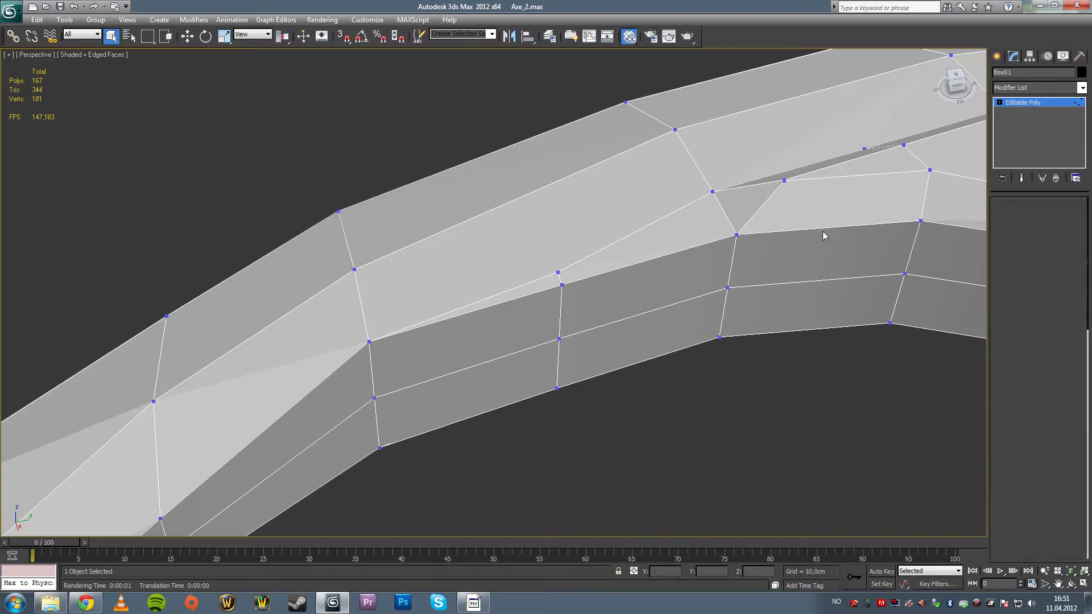
click(524, 238)
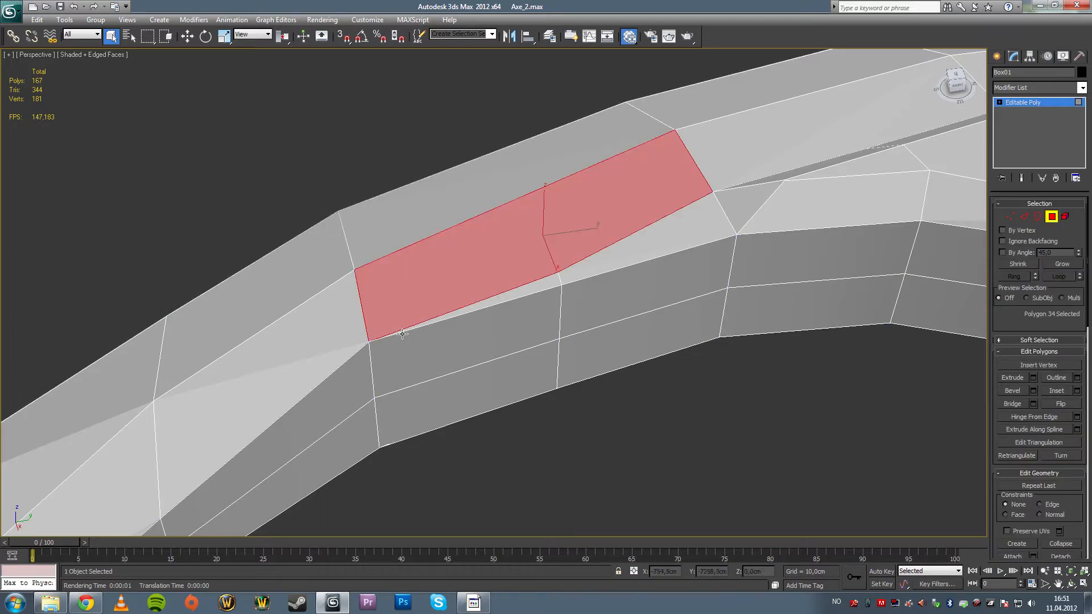
click(1009, 218)
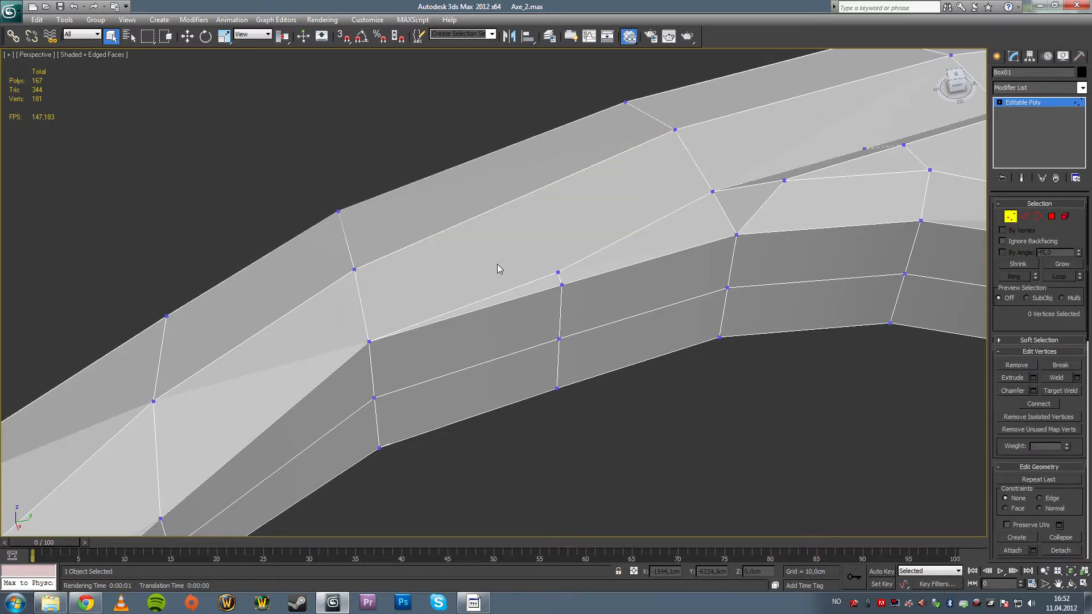
click(1050, 219)
click(515, 291)
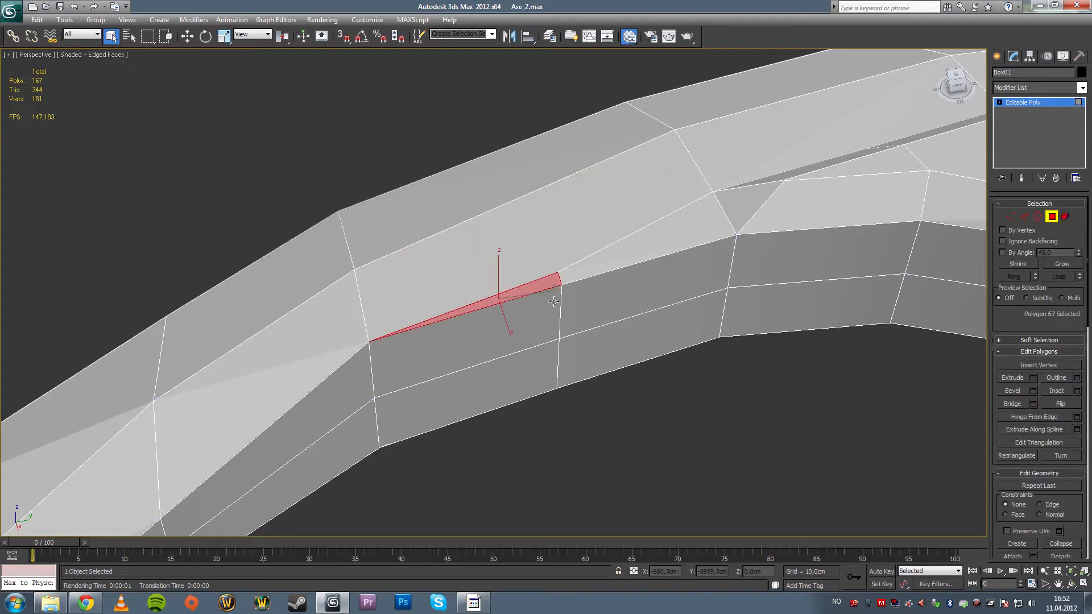
click(613, 263)
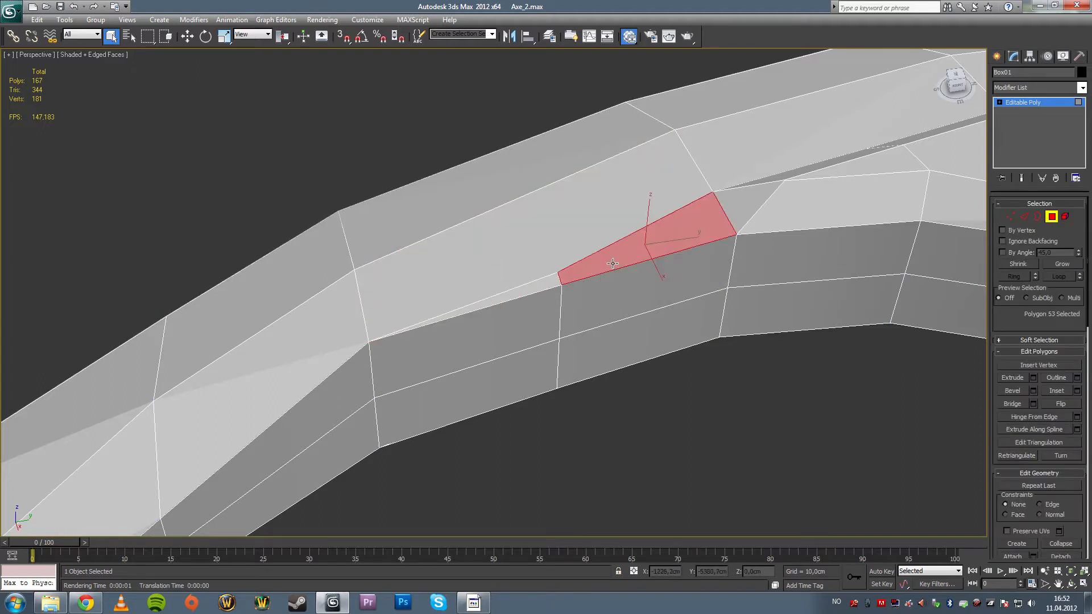
click(1010, 217)
alt+middle_drag(728, 296, 614, 343)
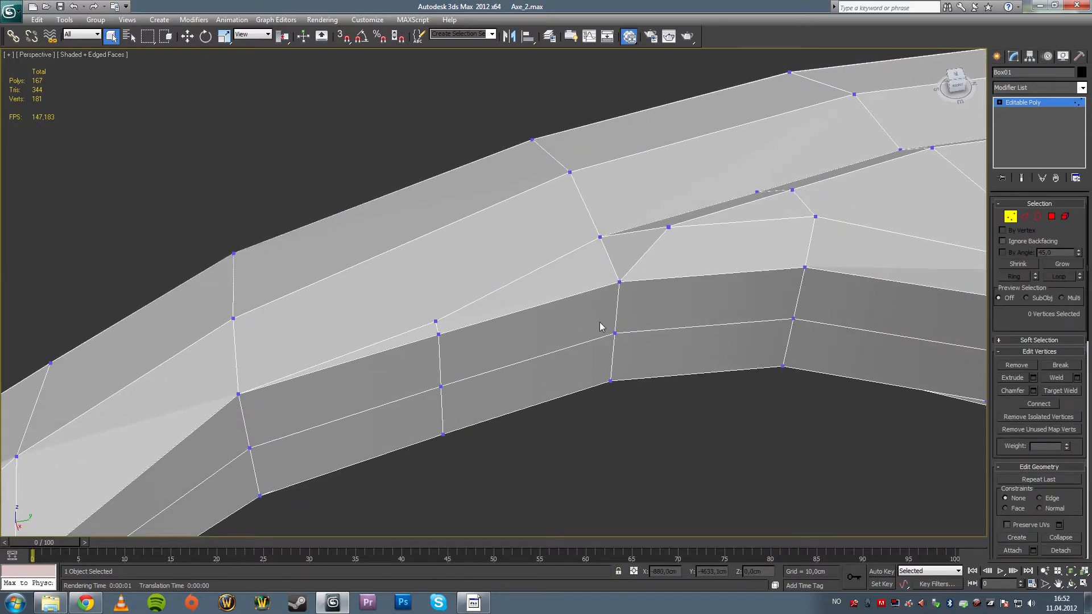
middle_drag(601, 326, 629, 287)
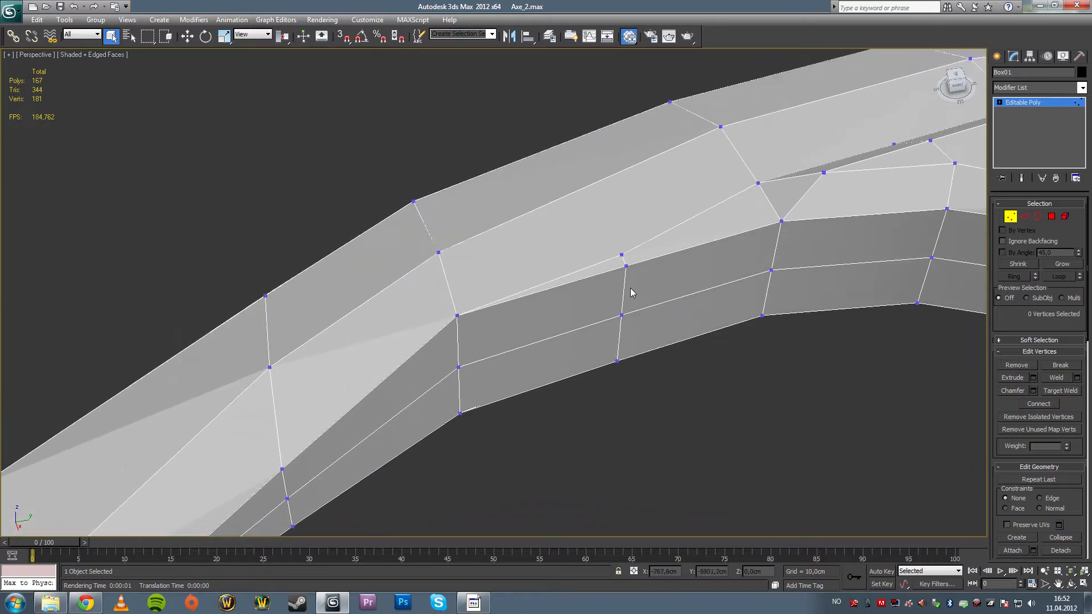
- Select the short edge loop crossing the blade's inner side at the nearly coincident vertices and remove it together with its vertices
key(2)
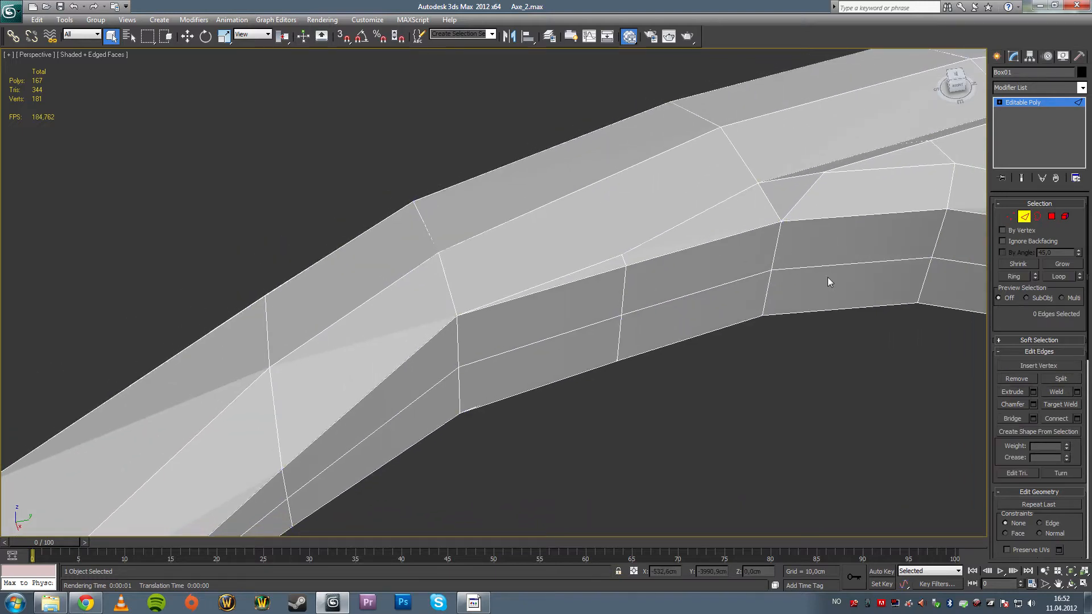
click(621, 291)
click(1059, 276)
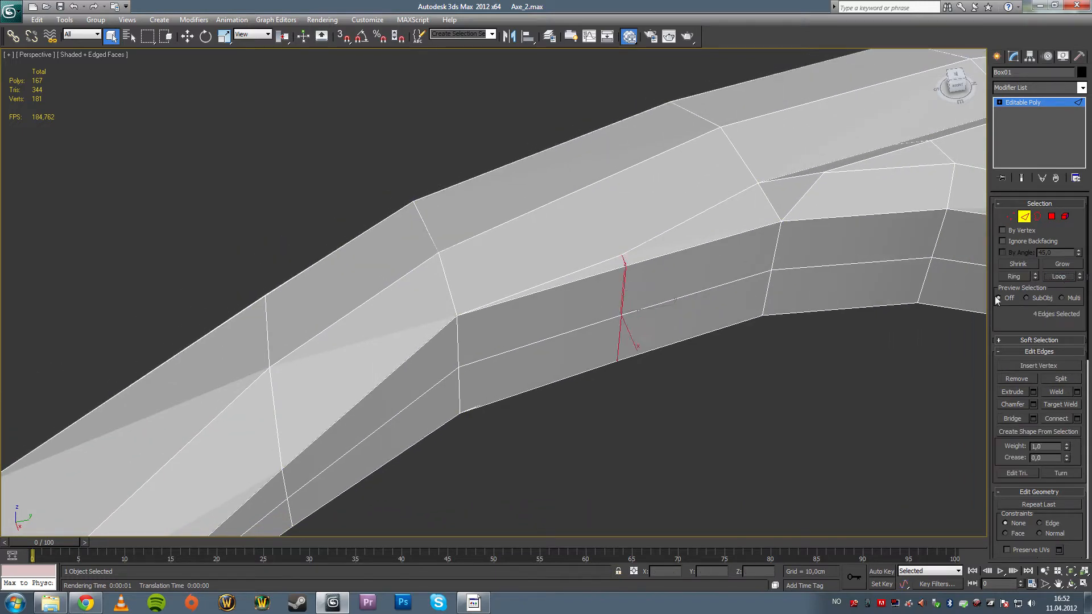
key(F3)
key(F3)
key(ctrl+BackSpace)
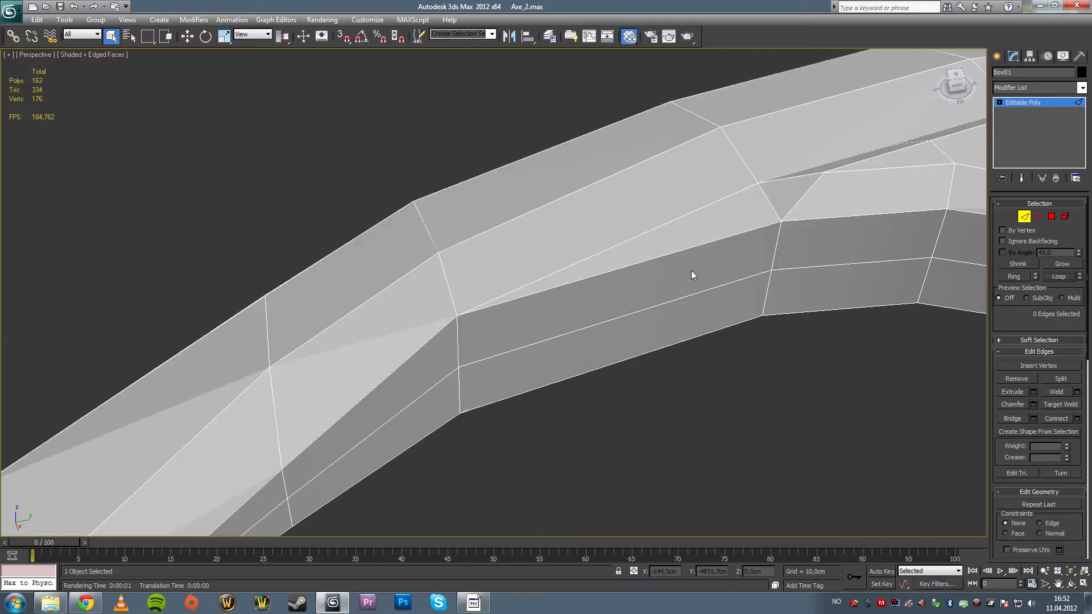
- Remove the leftover diagonal edges beside the blade's inner edge on both the upper and lower faces
click(601, 250)
key(BackSpace)
key(F3)
click(618, 335)
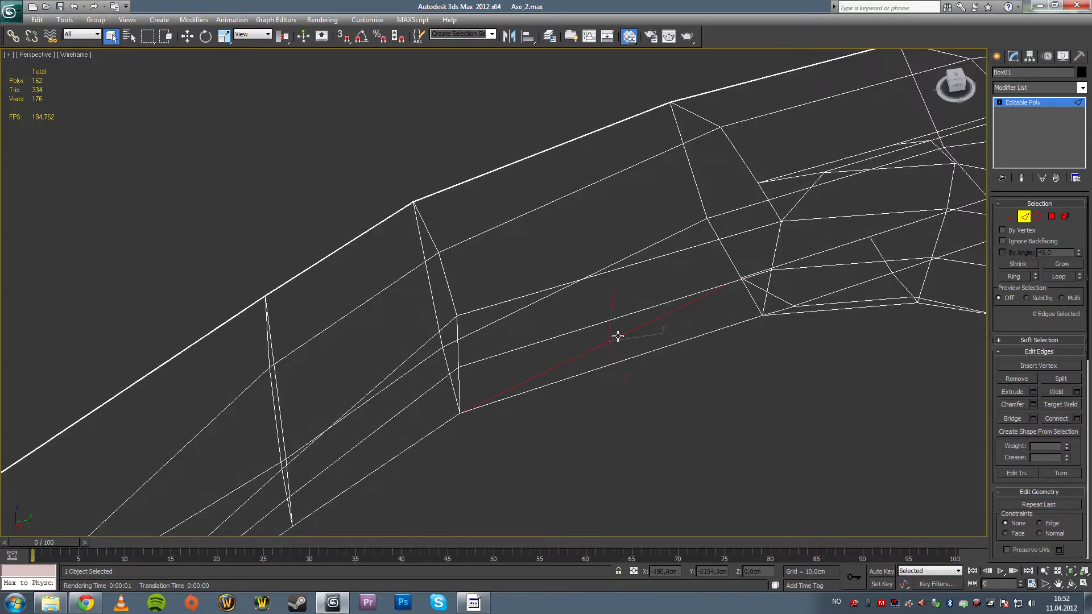
key(F3)
key(F3)
key(F3)
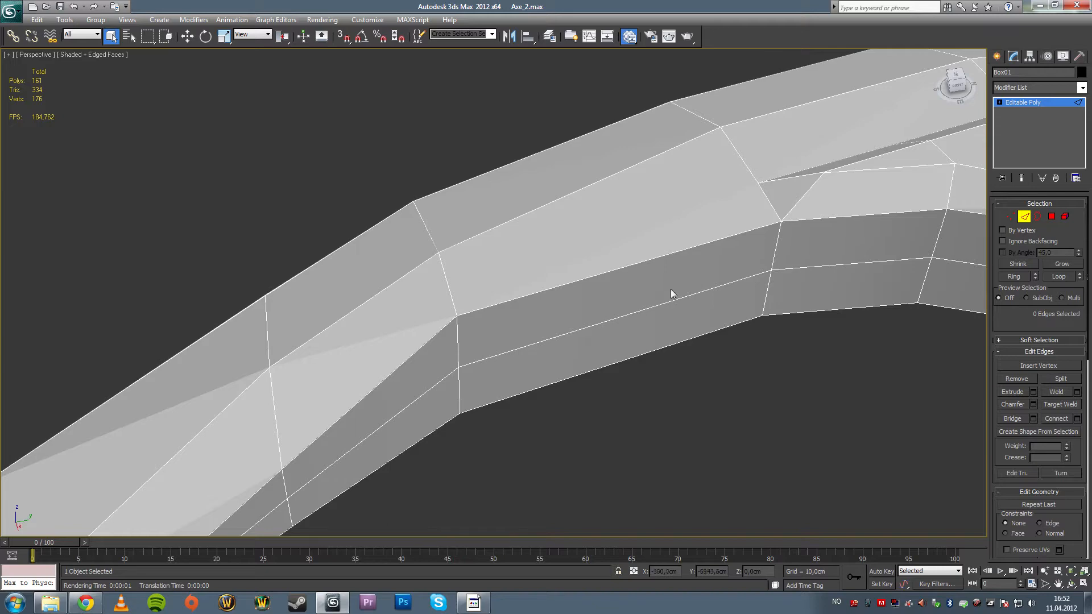
- Connect the ring of edges across the inner strip of the blade's tip with 1 segment, pinch 0 and slide 22
click(1010, 216)
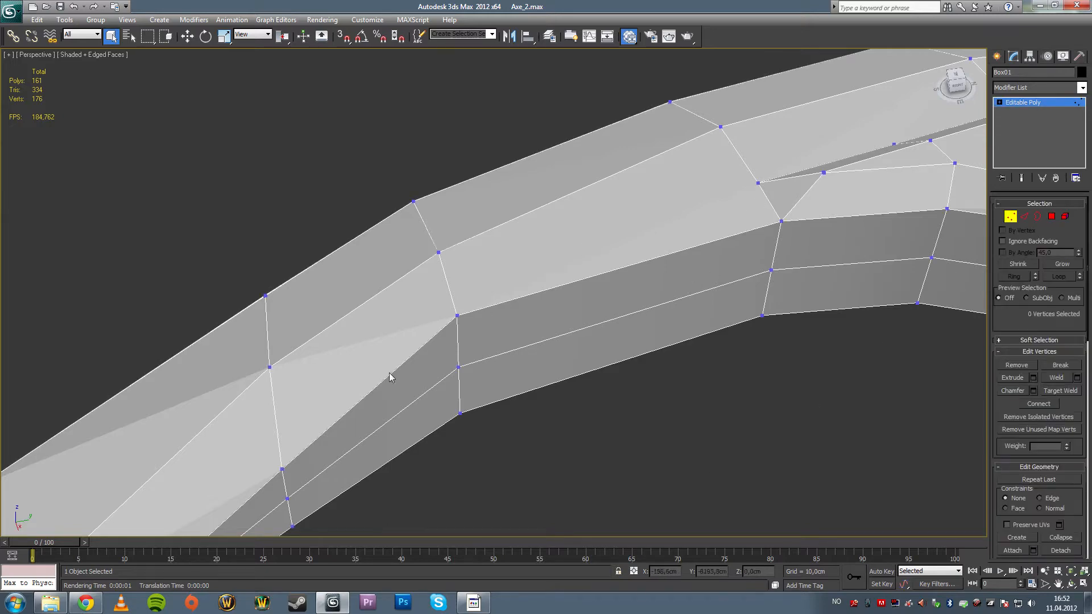
alt+middle_drag(390, 378, 573, 260)
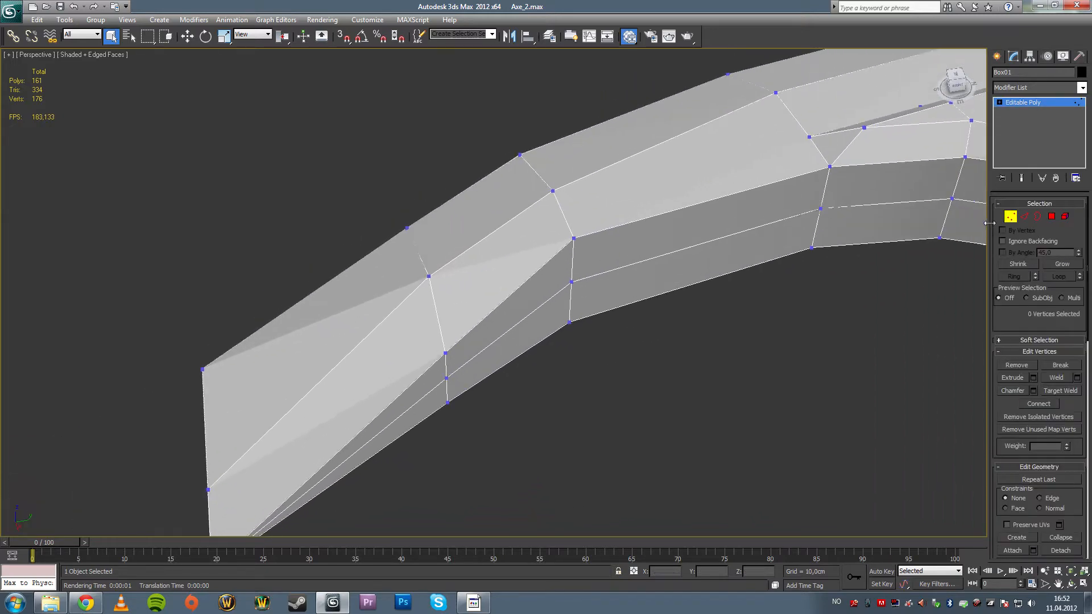
click(1024, 216)
click(563, 215)
click(1015, 278)
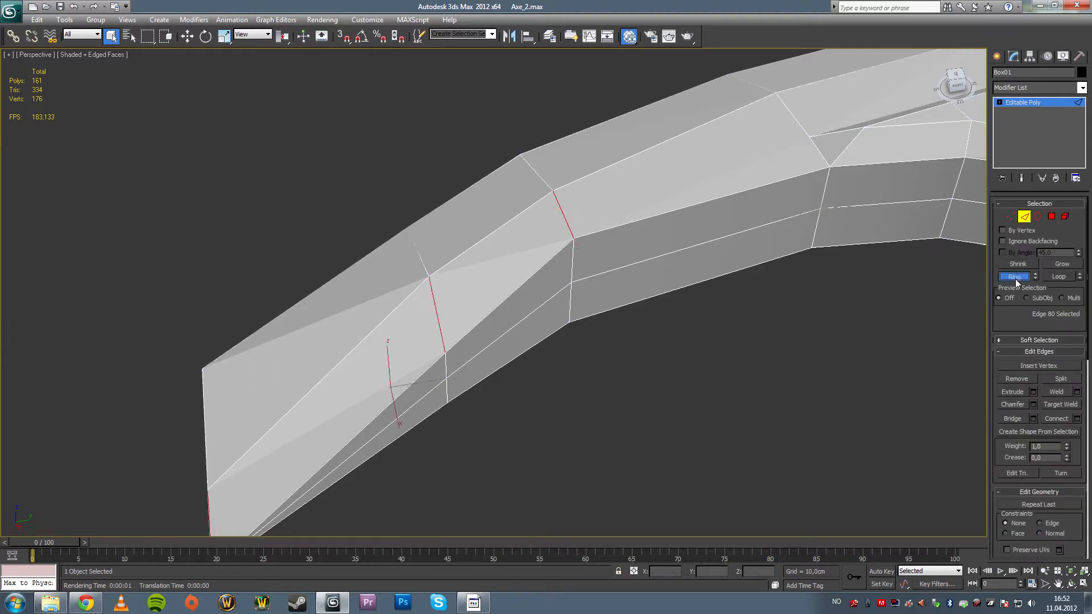
click(1077, 419)
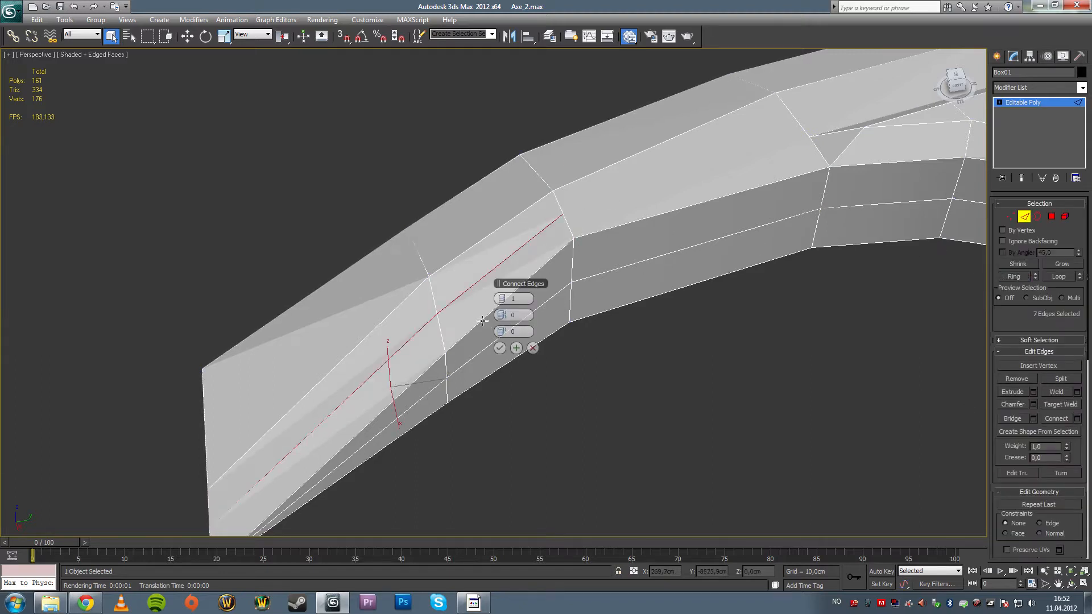
drag(503, 332, 554, 335)
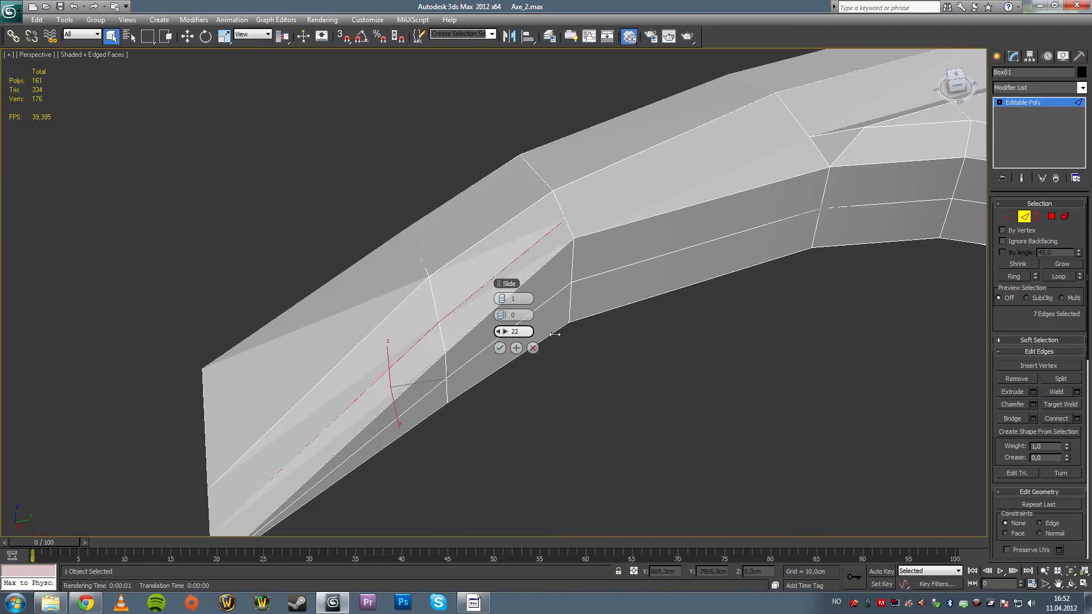
alt+middle_drag(554, 335, 597, 408)
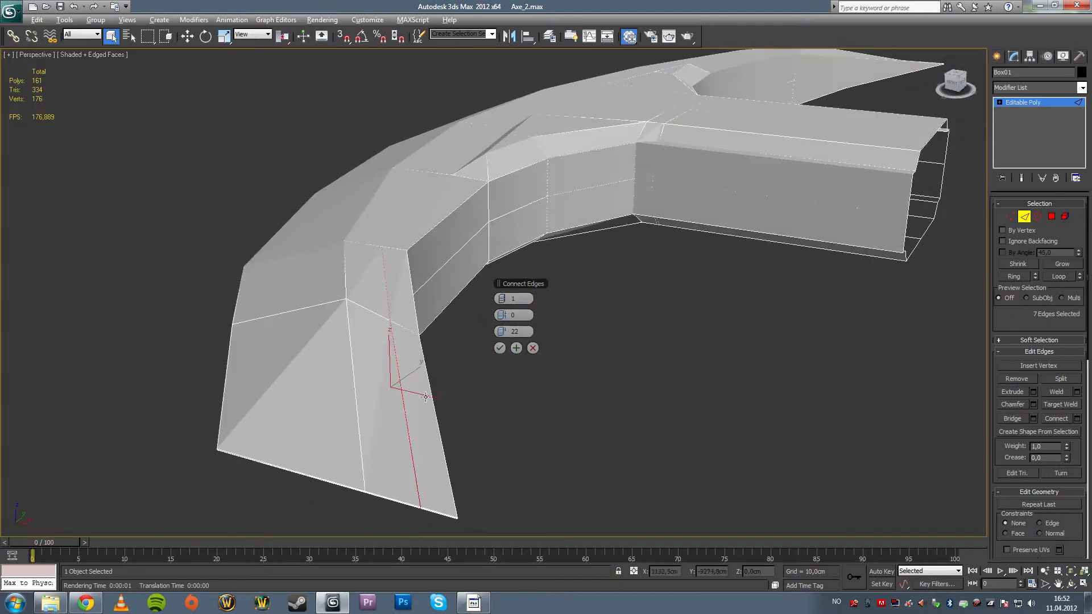
alt+middle_drag(425, 396, 423, 343)
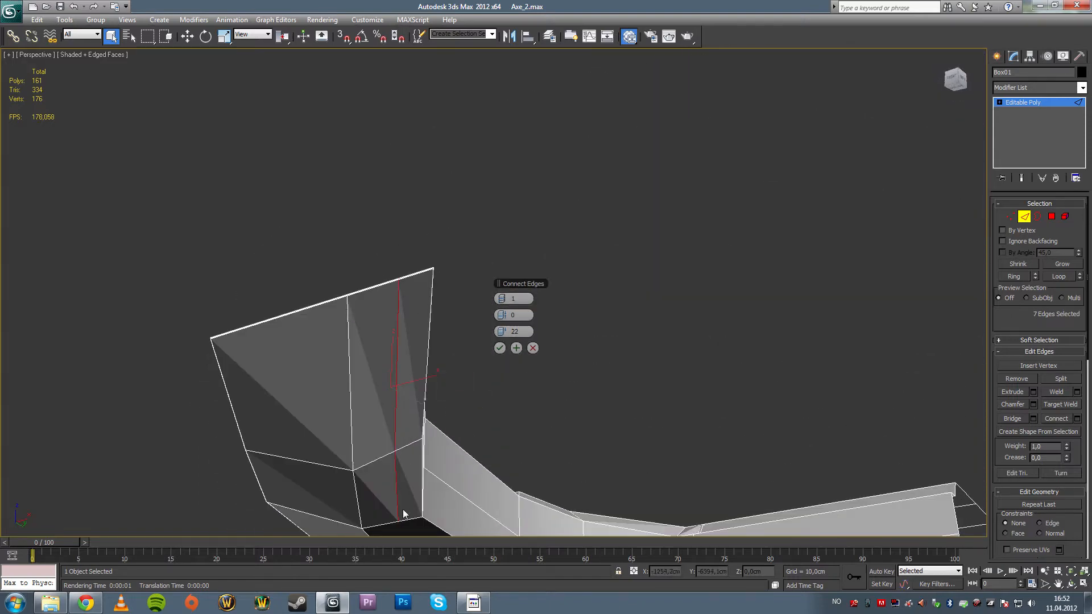
alt+middle_drag(431, 372, 427, 445)
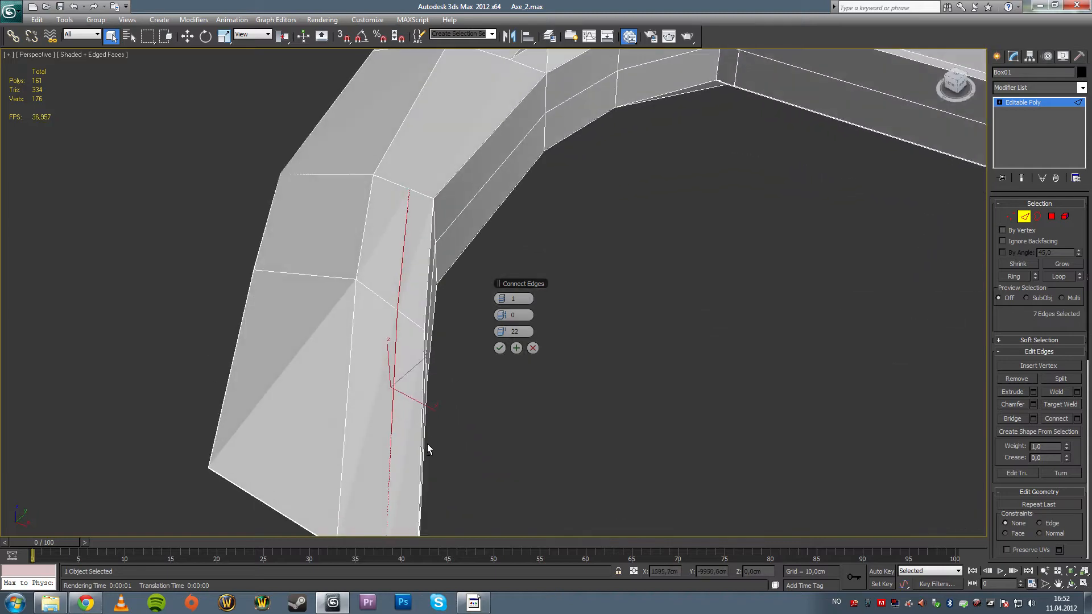
alt+middle_drag(433, 254, 458, 363)
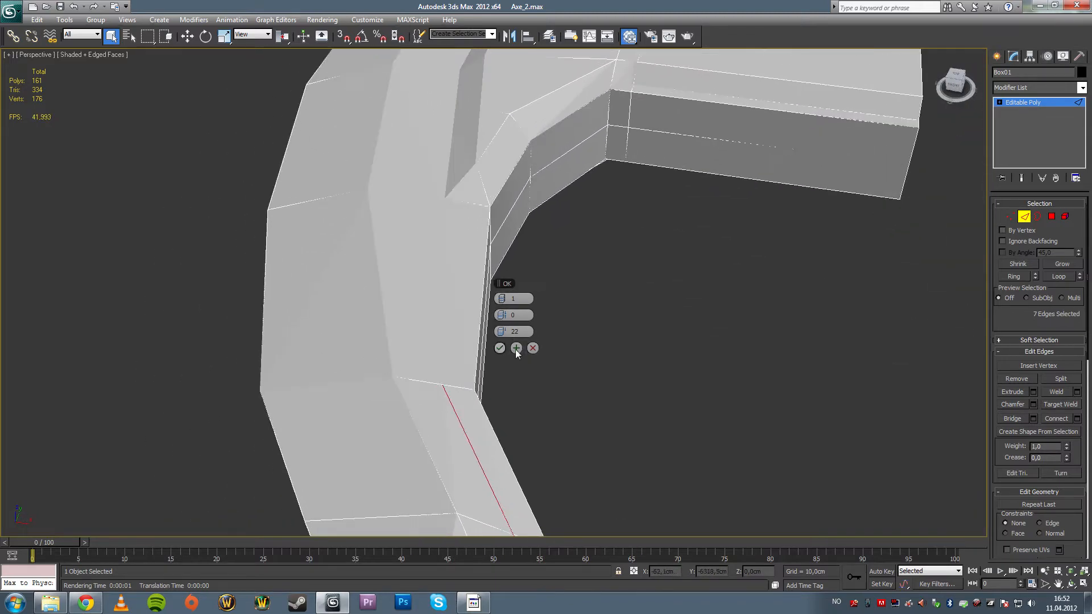
click(500, 348)
alt+middle_drag(570, 320, 680, 387)
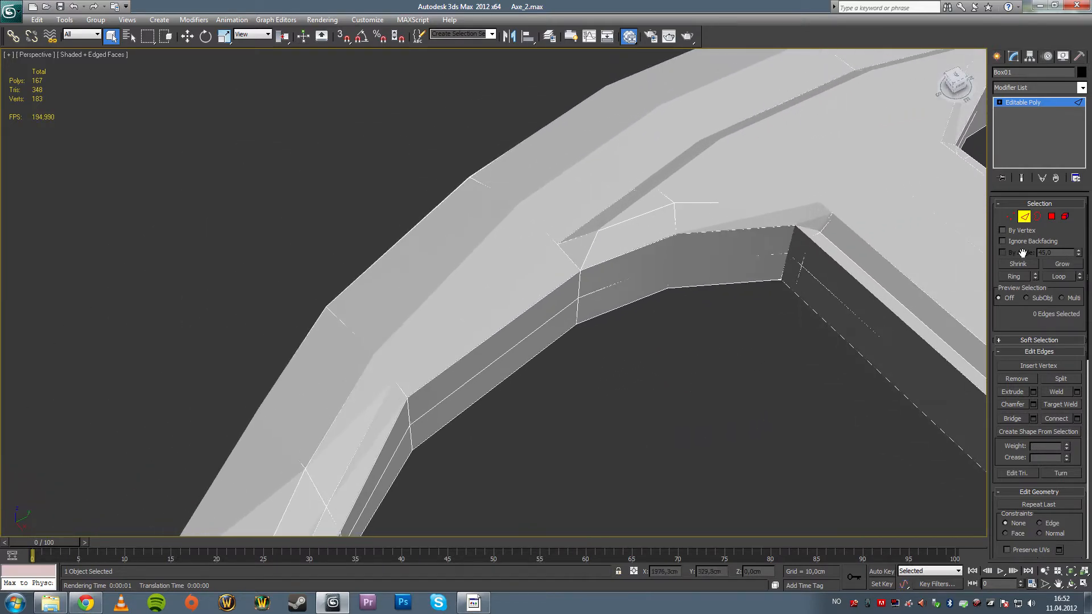
- Connect the two vertices bordering the inner strip on the blade's upper face with a new edge
click(1010, 216)
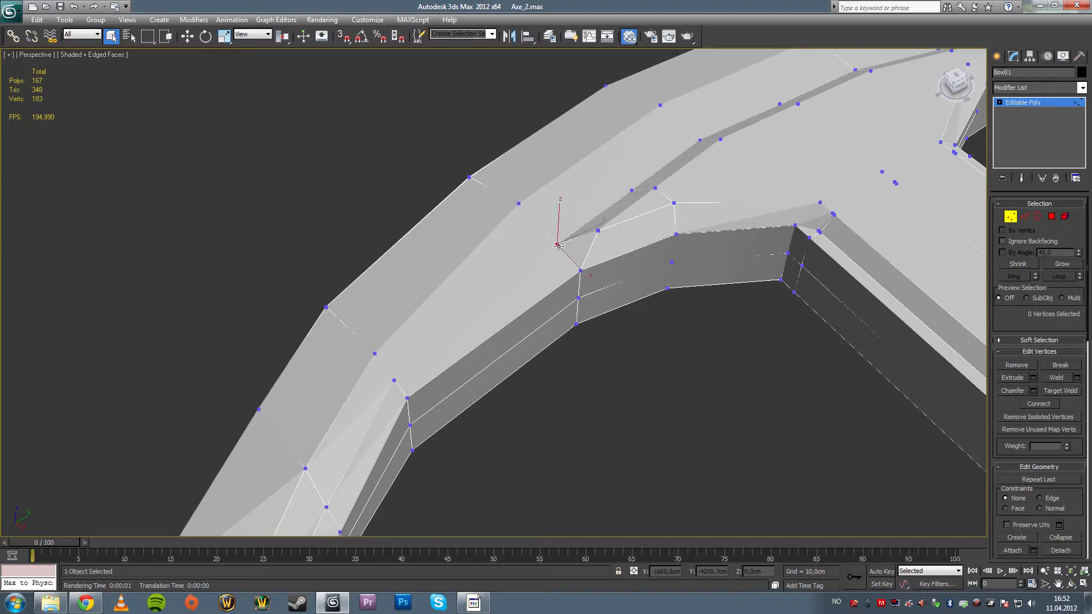
ctrl+click(394, 381)
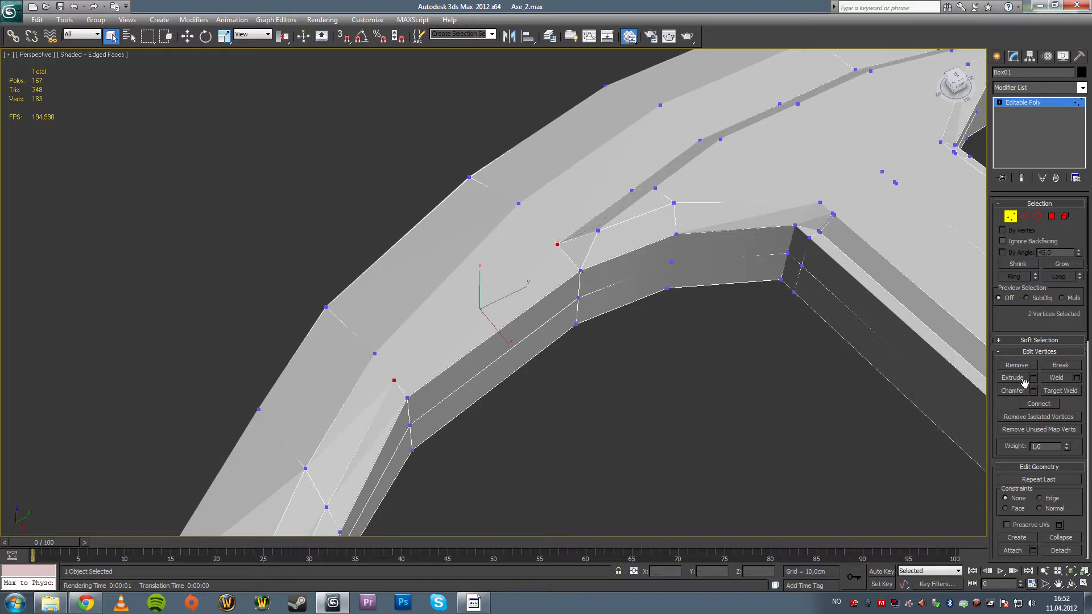
click(1036, 404)
click(603, 470)
- Connect the matching pair of inner-strip vertices on the blade's underside with a new edge
alt+middle_drag(602, 471, 329, 138)
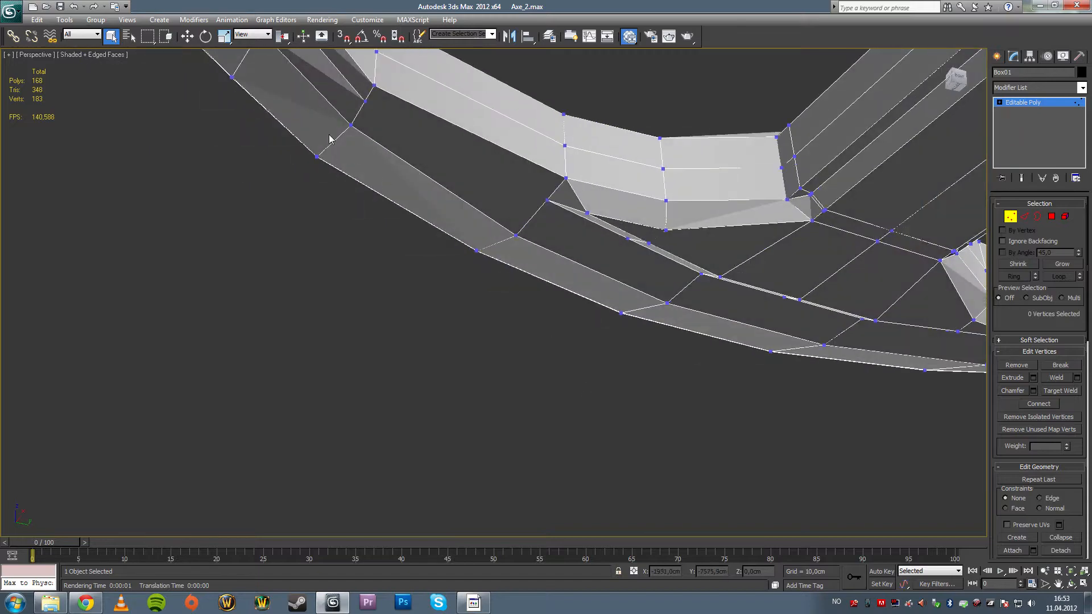
click(365, 101)
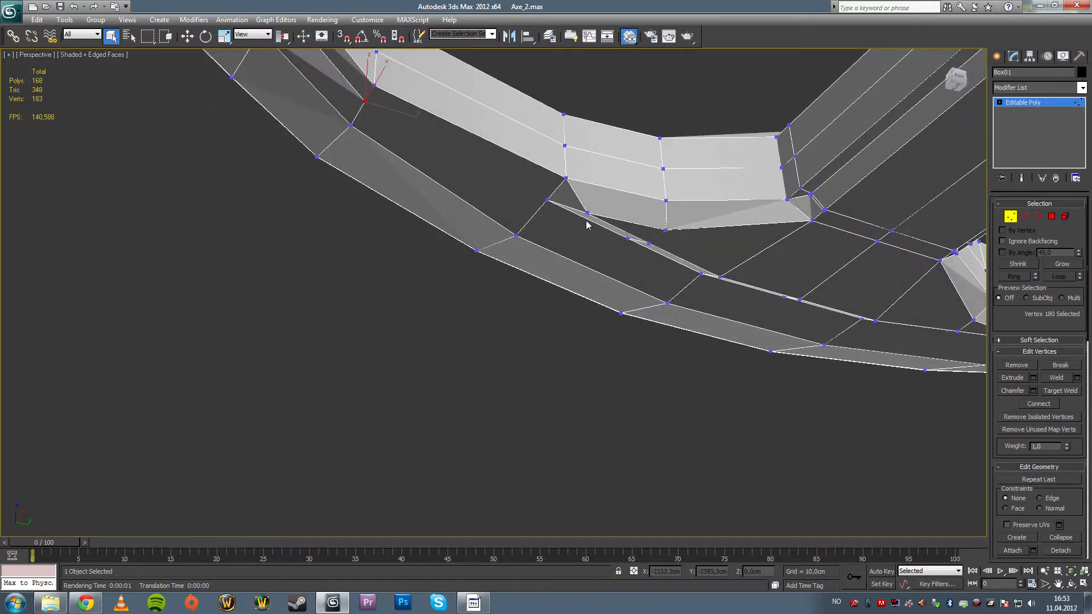
click(1038, 404)
click(464, 367)
- Render the perspective view of the blade to check its shading, then close the render windows
alt+middle_drag(465, 367, 738, 315)
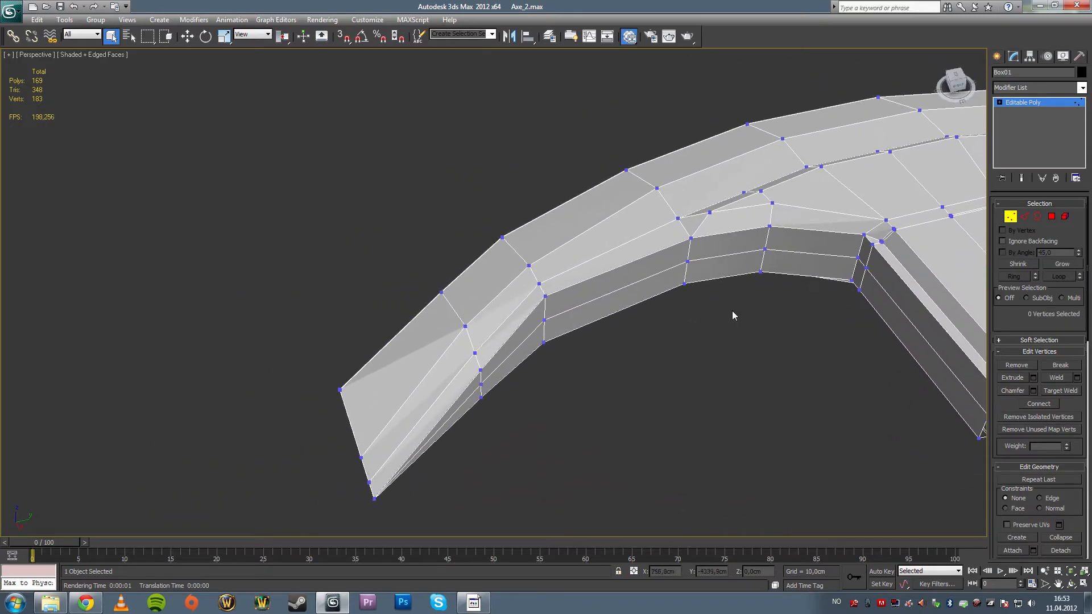
key(F10)
key(shift+q)
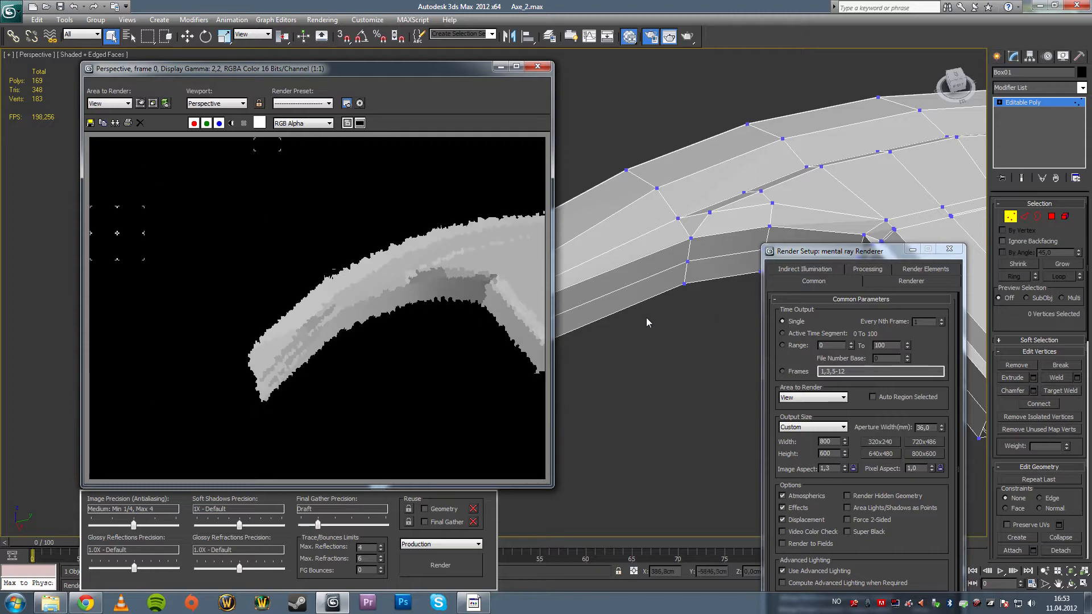
click(947, 250)
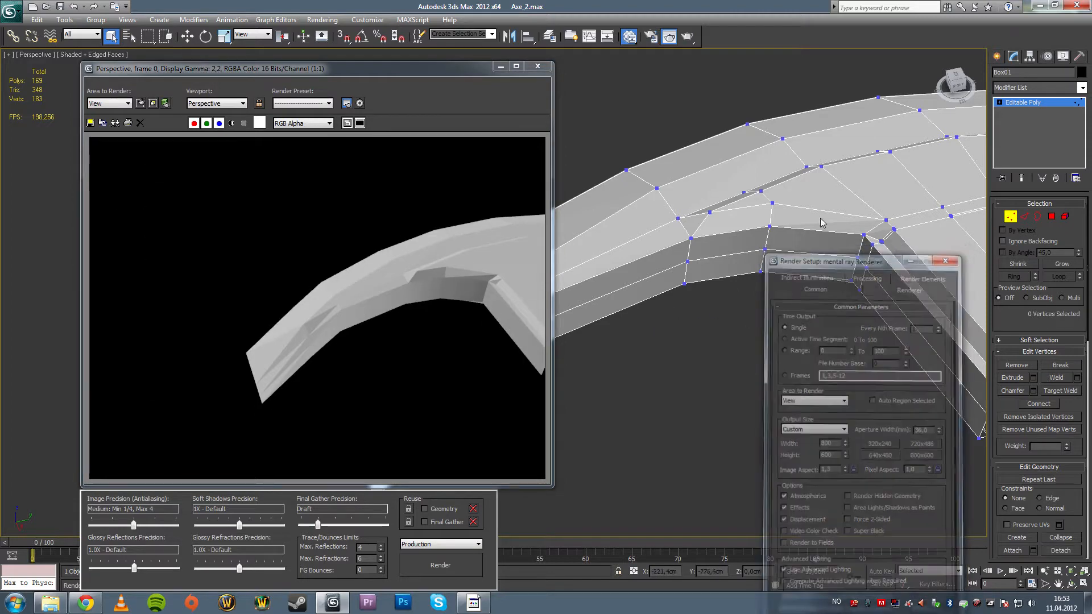
click(537, 66)
- Remove the middle edge loop on the axe head's upper face and the centre edge along the shaft socket, together with their vertices
middle_drag(854, 301, 714, 314)
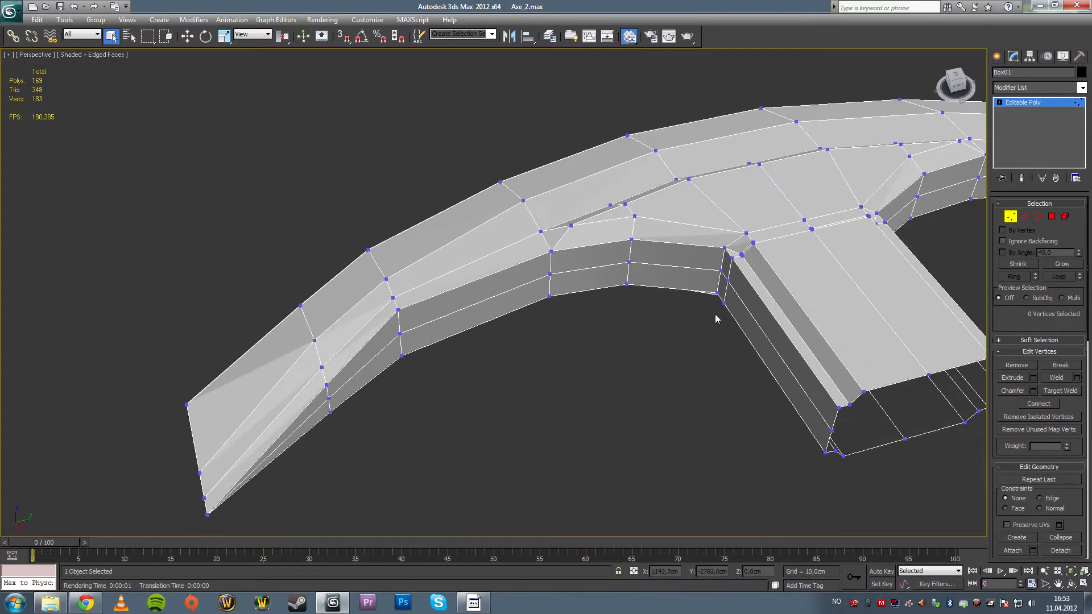
middle_drag(860, 257, 818, 268)
scroll(890, 241, down, 1)
click(1010, 216)
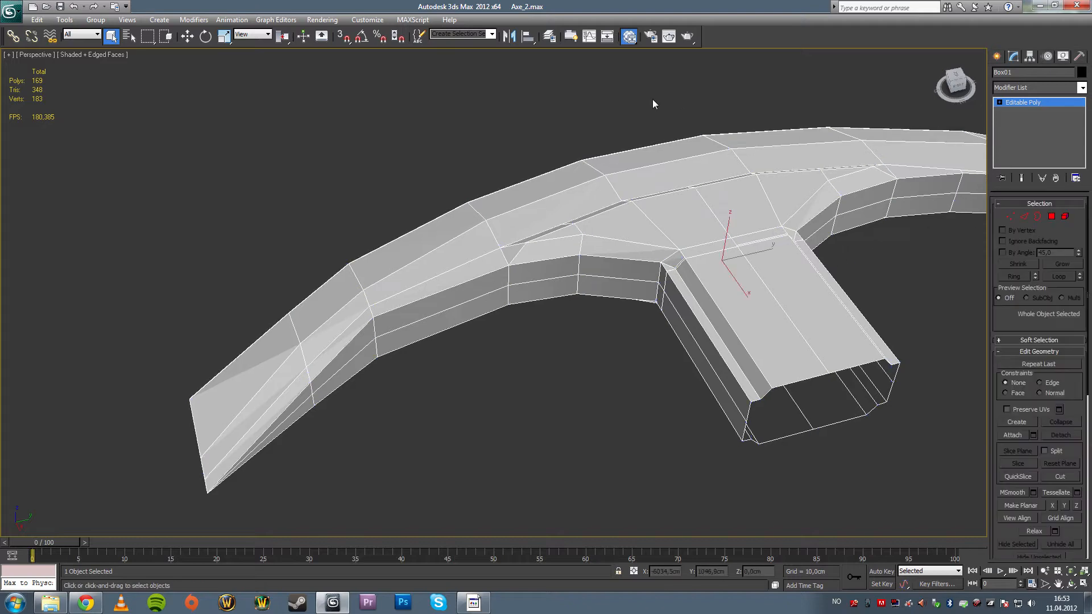
click(1024, 217)
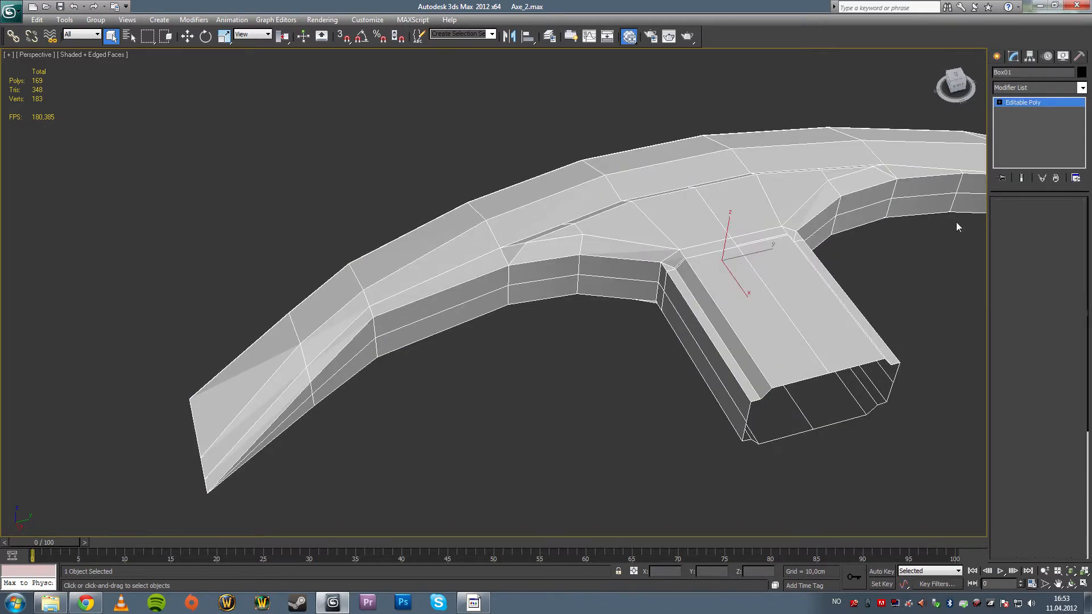
click(705, 203)
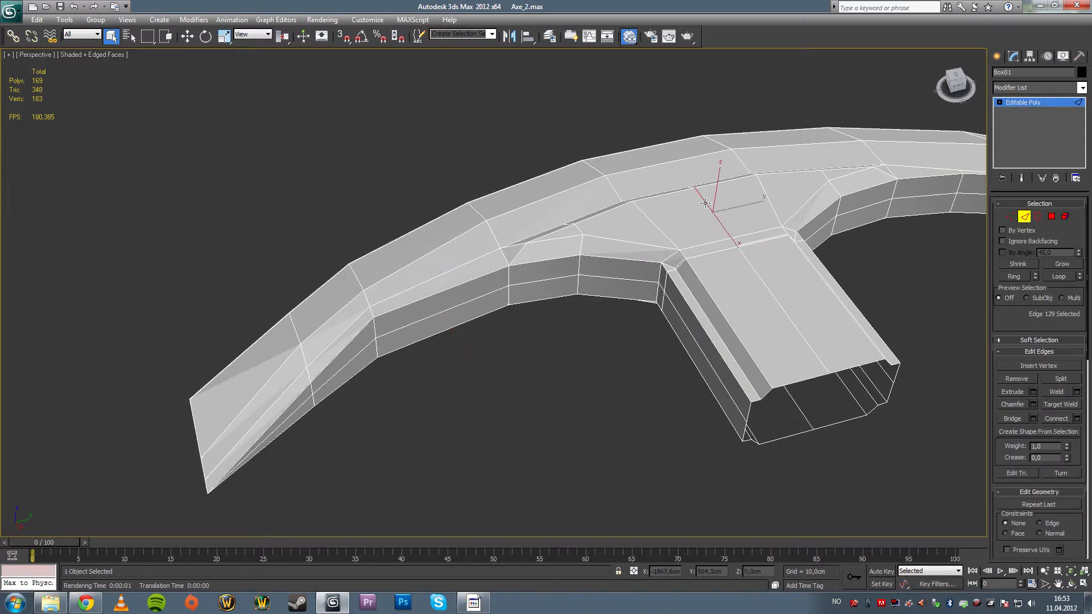
click(1059, 277)
key(ctrl+BackSpace)
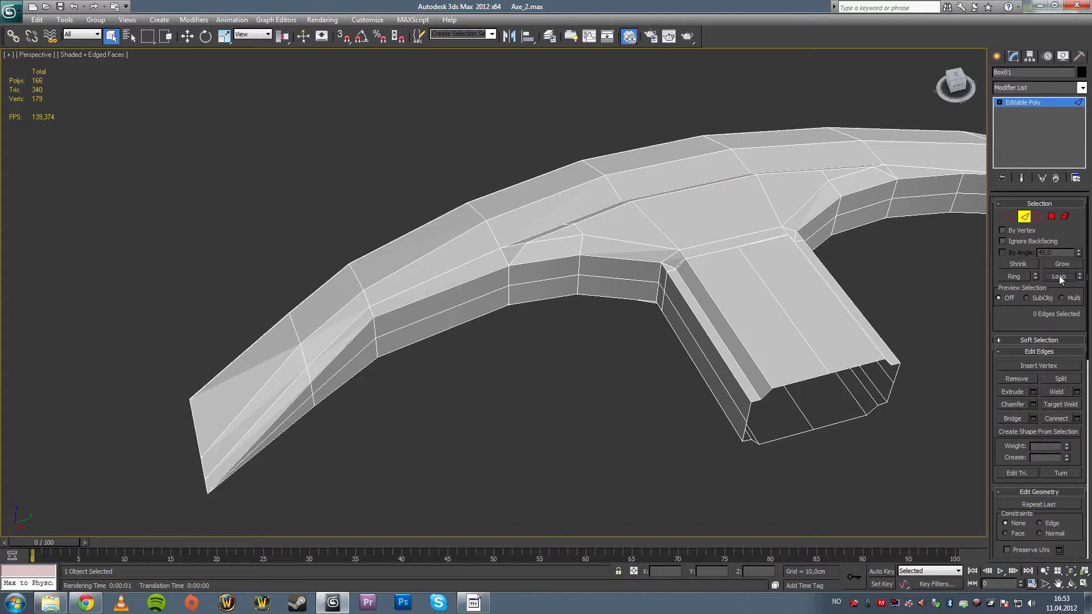
click(766, 289)
key(ctrl+BackSpace)
- Remove the stray edge across the upper socket junction and the duplicate short edges at its two corners, including their vertices
click(1009, 217)
scroll(626, 308, up, 5)
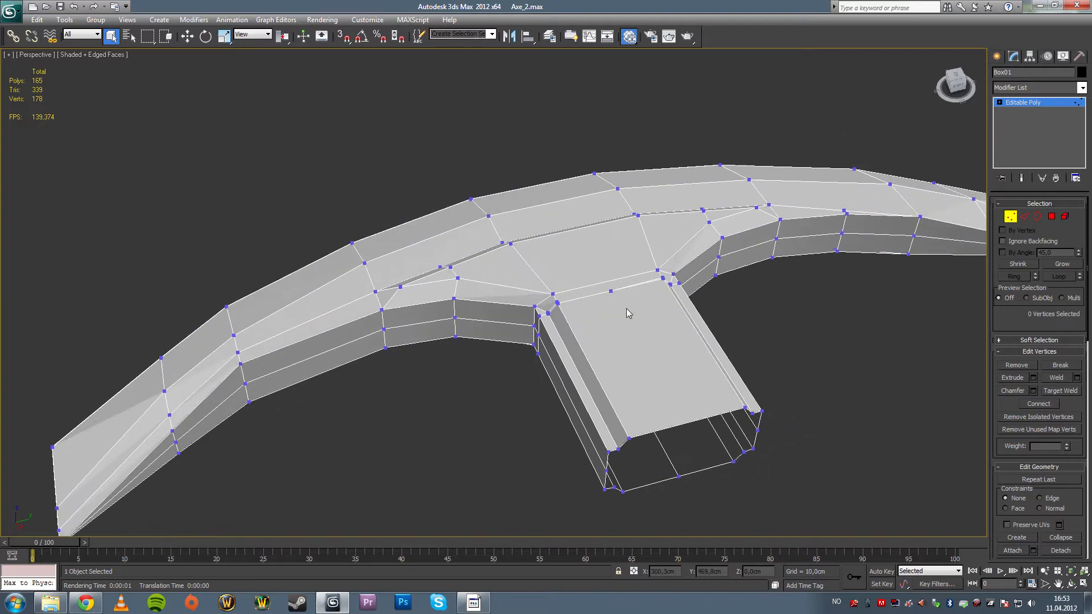
middle_drag(689, 304, 468, 343)
scroll(466, 343, up, 4)
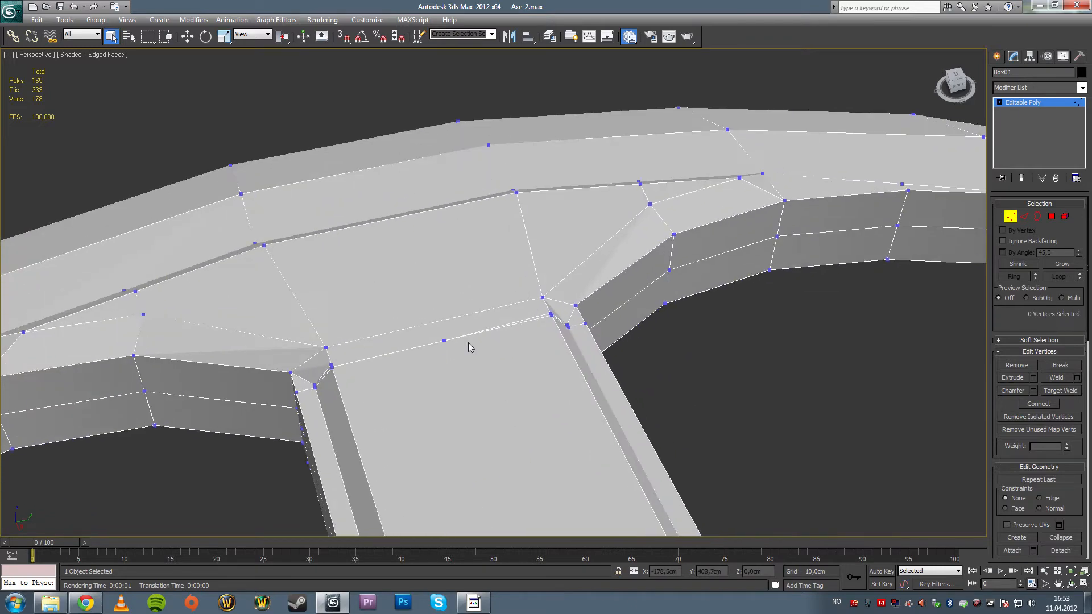
click(1024, 217)
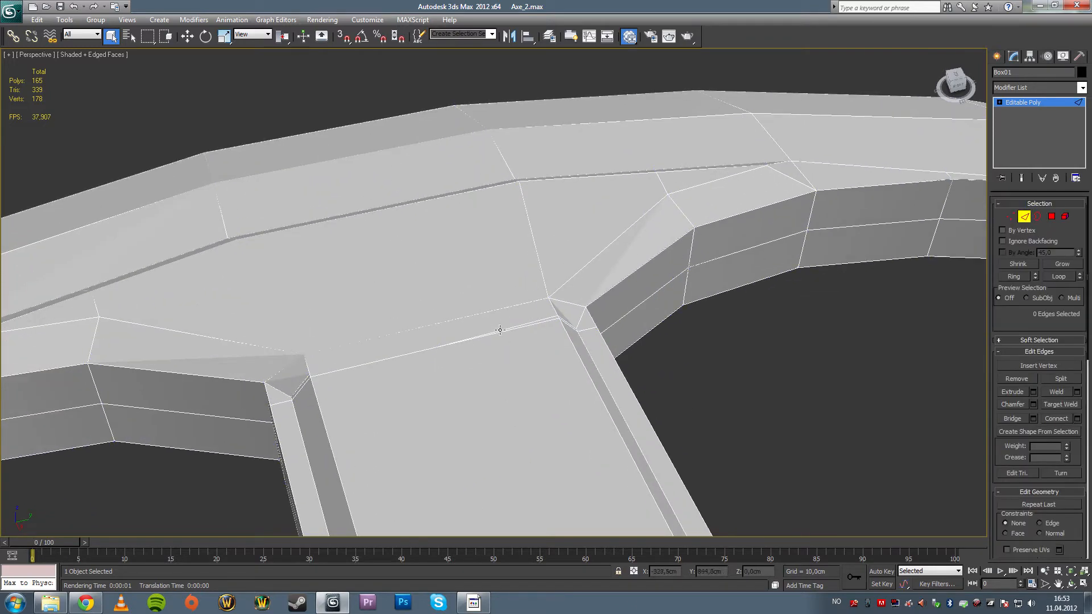
click(508, 328)
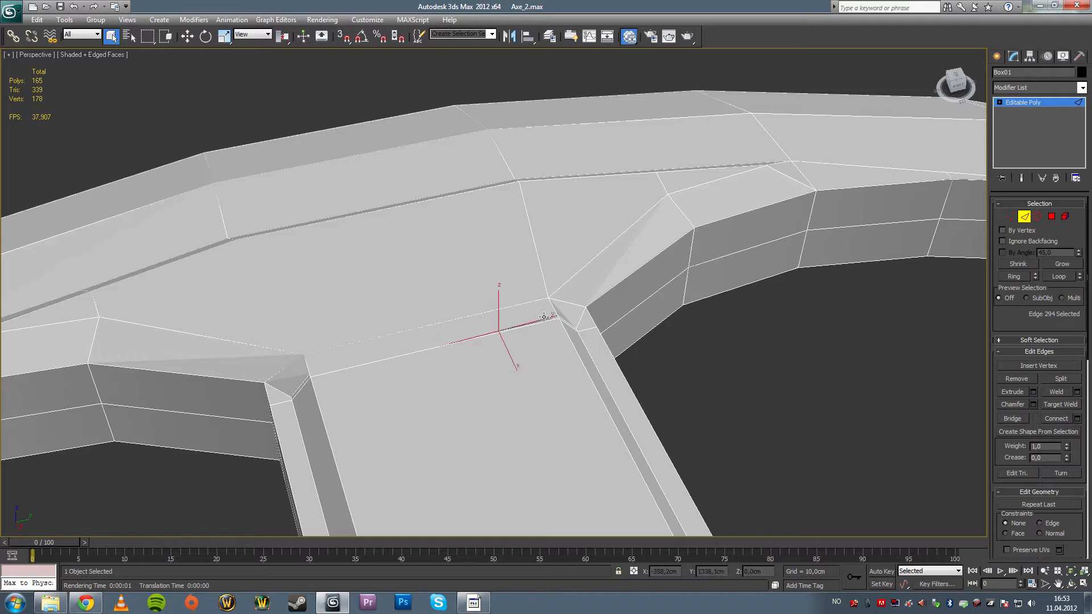
ctrl+click(570, 313)
alt+middle_drag(597, 327, 527, 325)
key(ctrl+BackSpace)
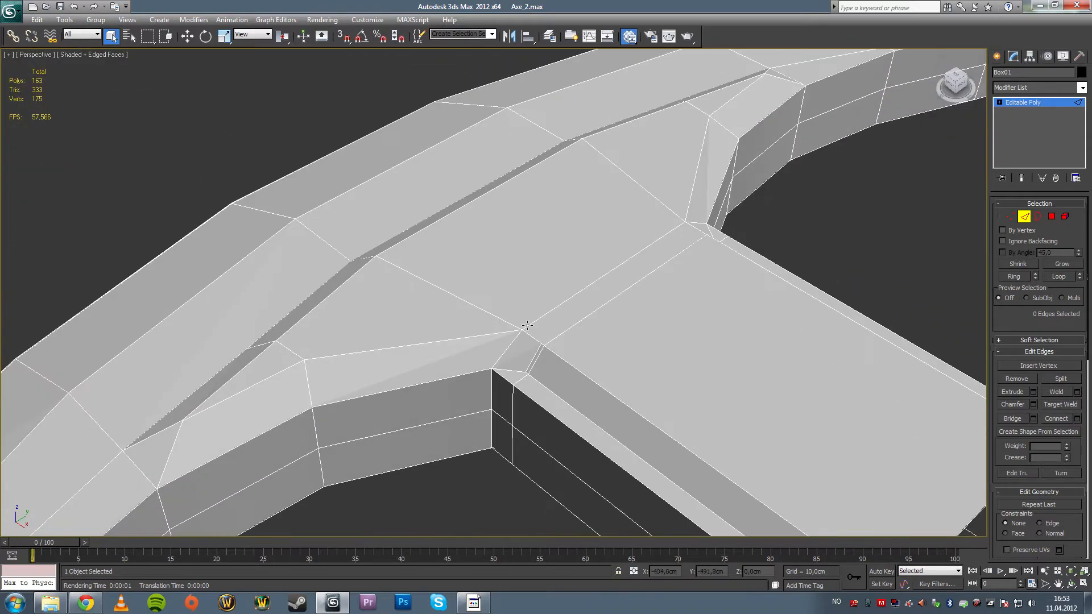
click(532, 355)
key(1)
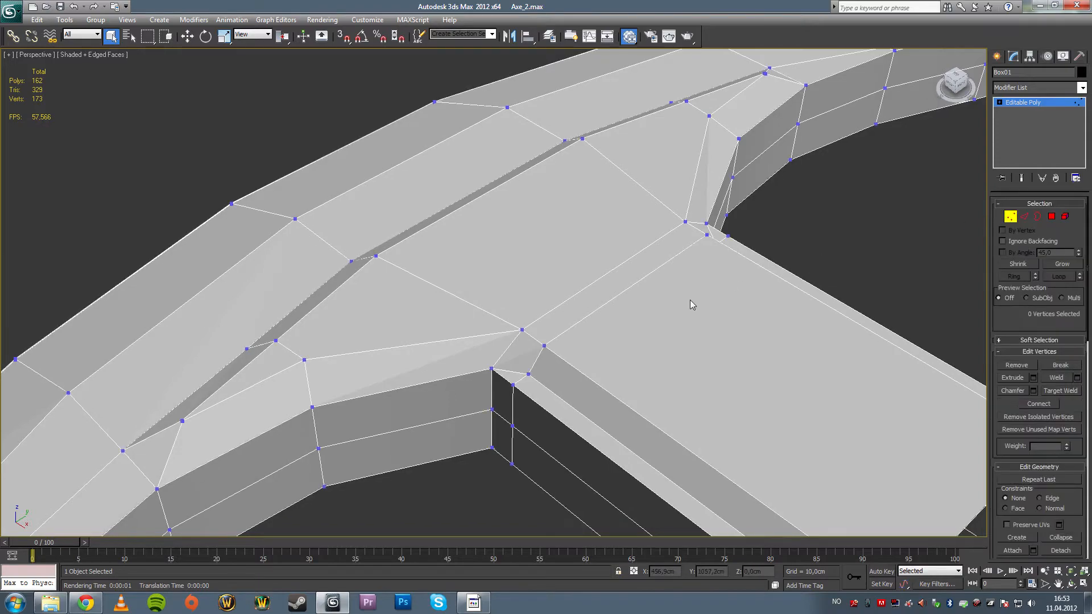
- Remove the duplicate short edges and their vertices at both corners of the socket junction on the underside
alt+middle_drag(690, 300, 637, 217)
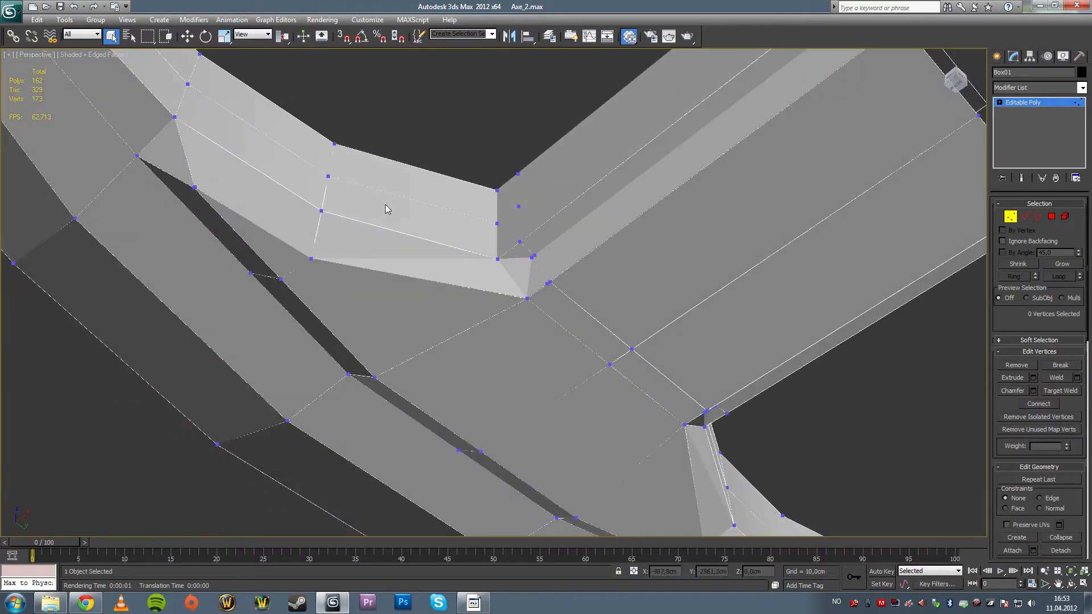
key(F3)
key(F3)
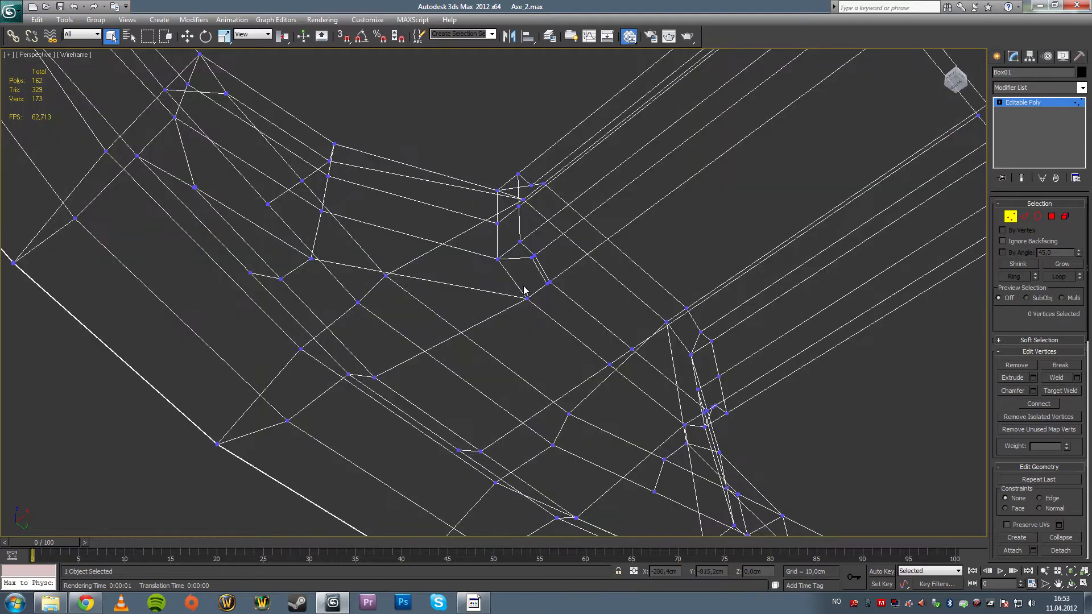
alt+middle_drag(549, 284, 528, 246)
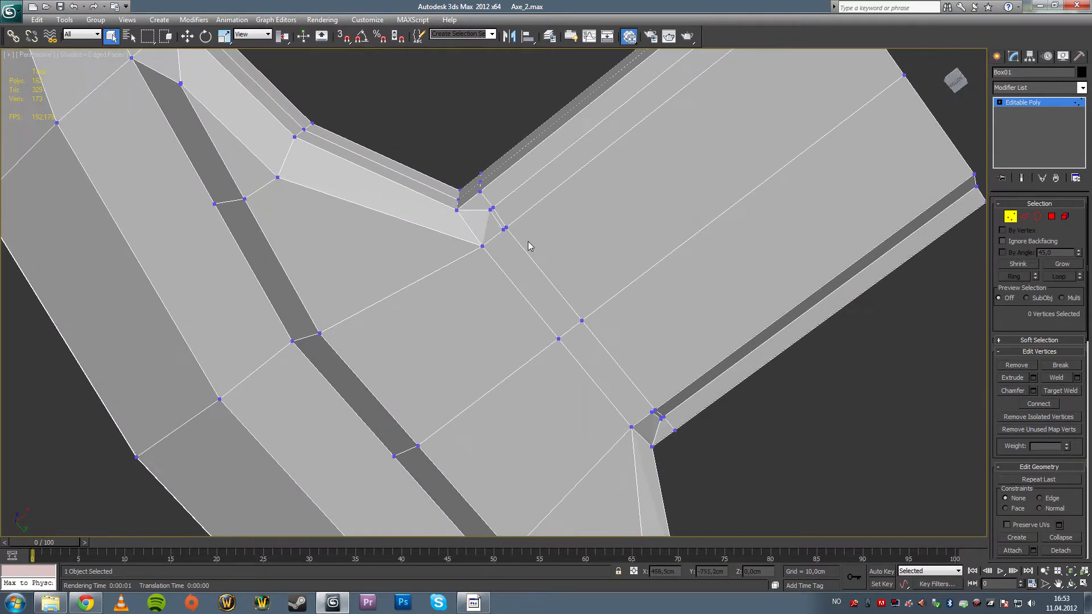
click(1023, 217)
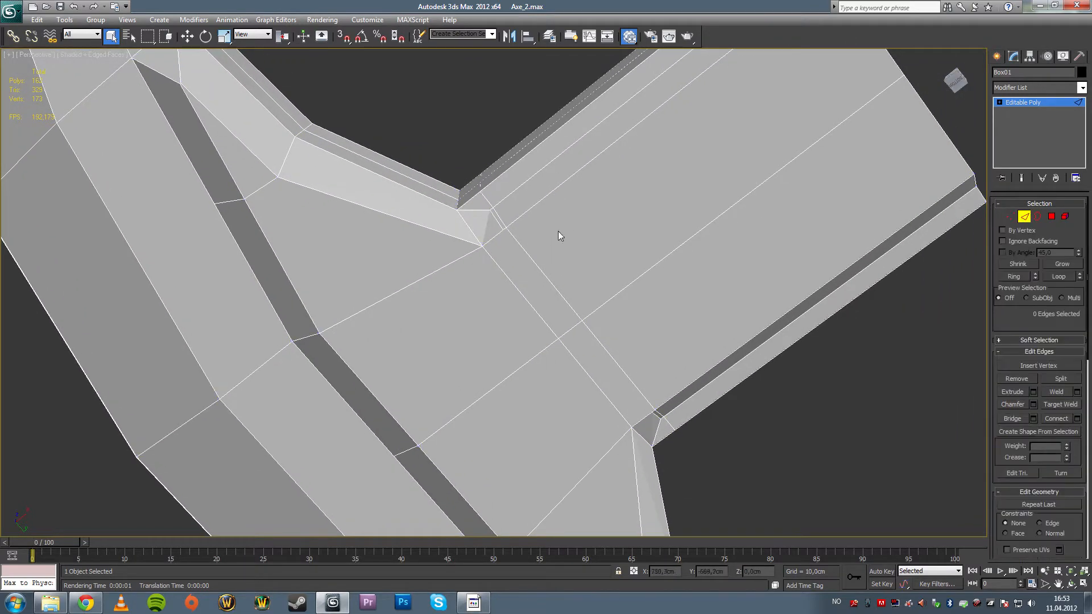
click(497, 219)
click(496, 219)
click(495, 220)
key(ctrl+BackSpace)
click(655, 415)
click(1023, 217)
click(886, 438)
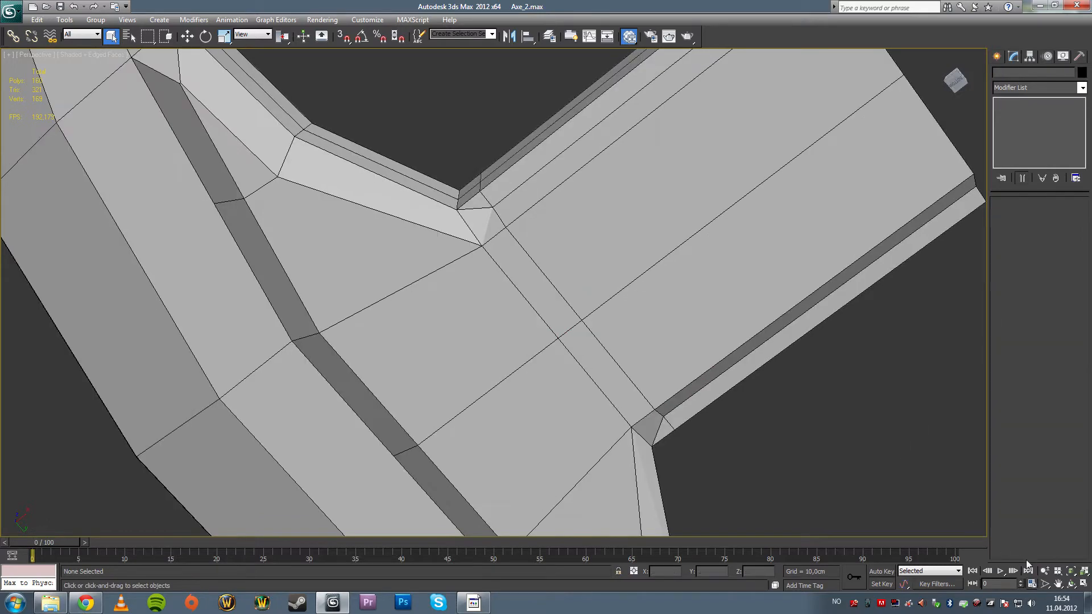
- Reselect the axe head and remove the middle edge loop running along the underside's socket and blade, including its vertices
click(1070, 584)
scroll(485, 308, down, 5)
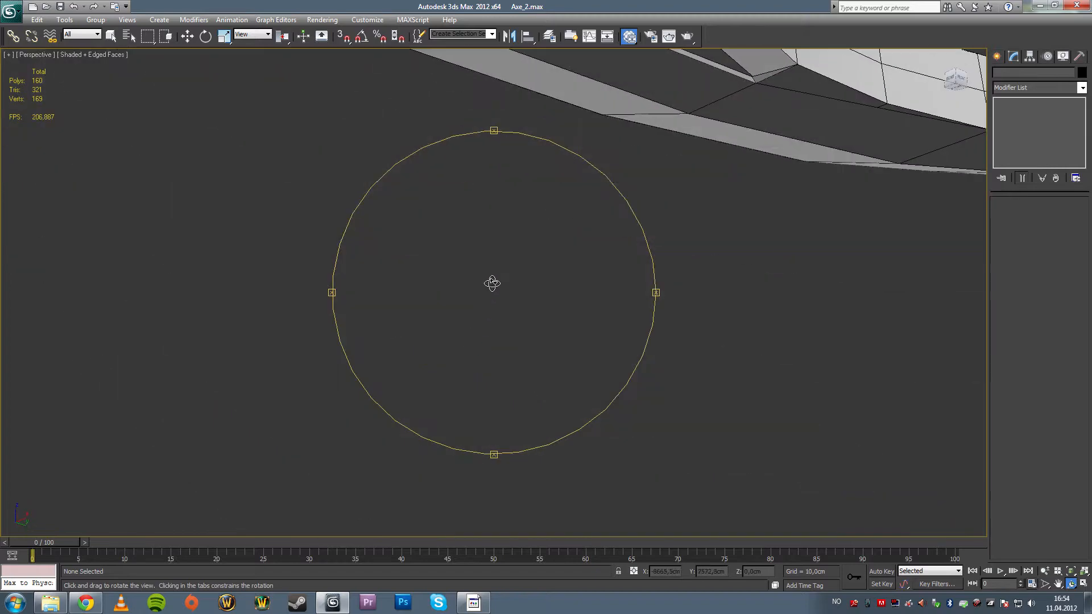
drag(492, 285, 462, 131)
scroll(500, 324, up, 5)
scroll(489, 360, down, 3)
click(110, 35)
click(541, 202)
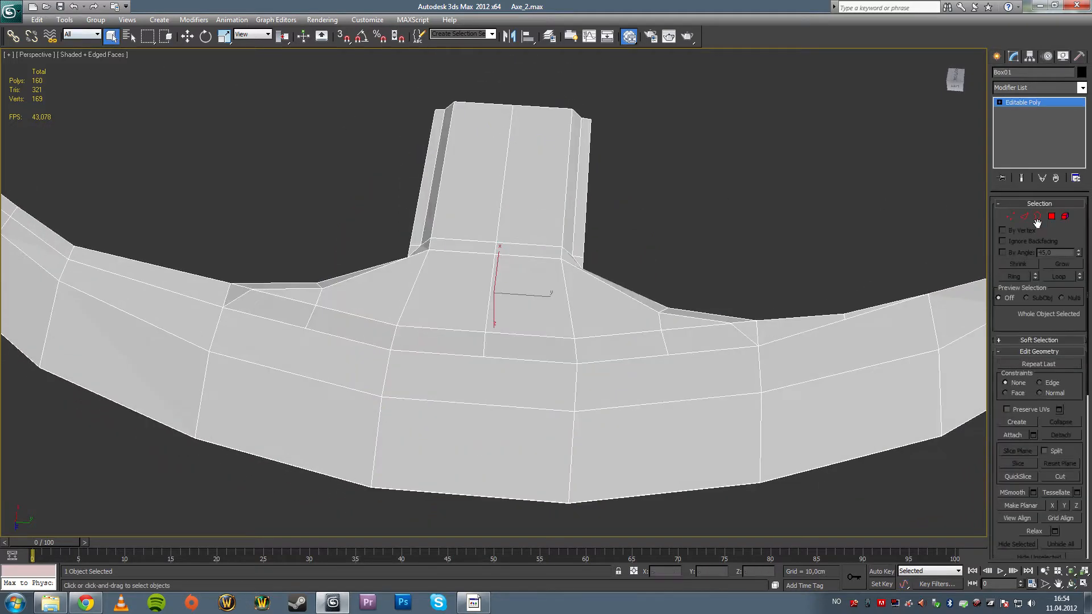
click(1010, 216)
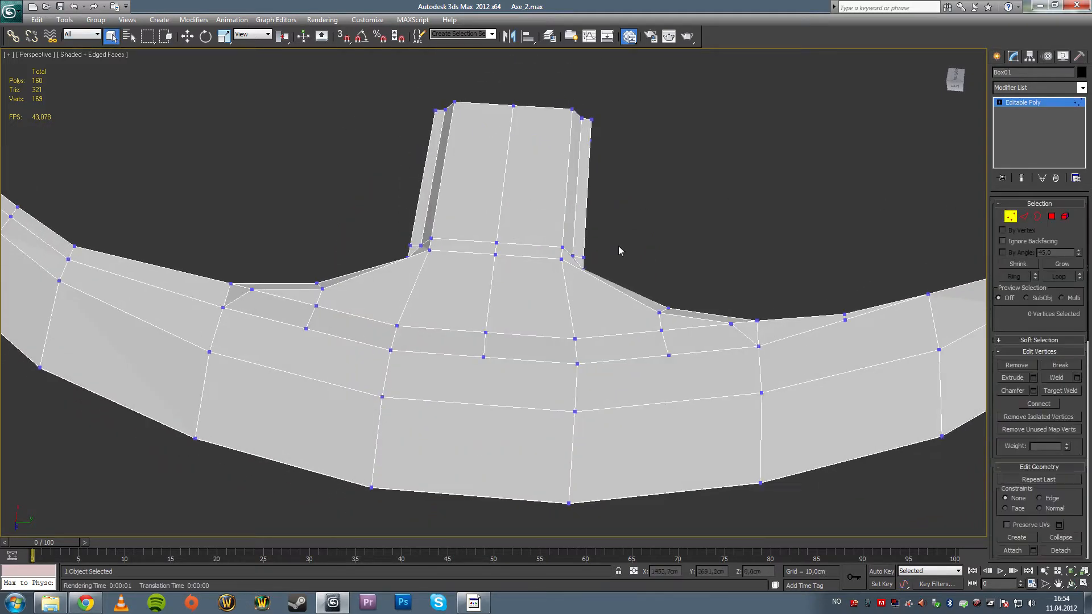
click(1024, 217)
click(505, 176)
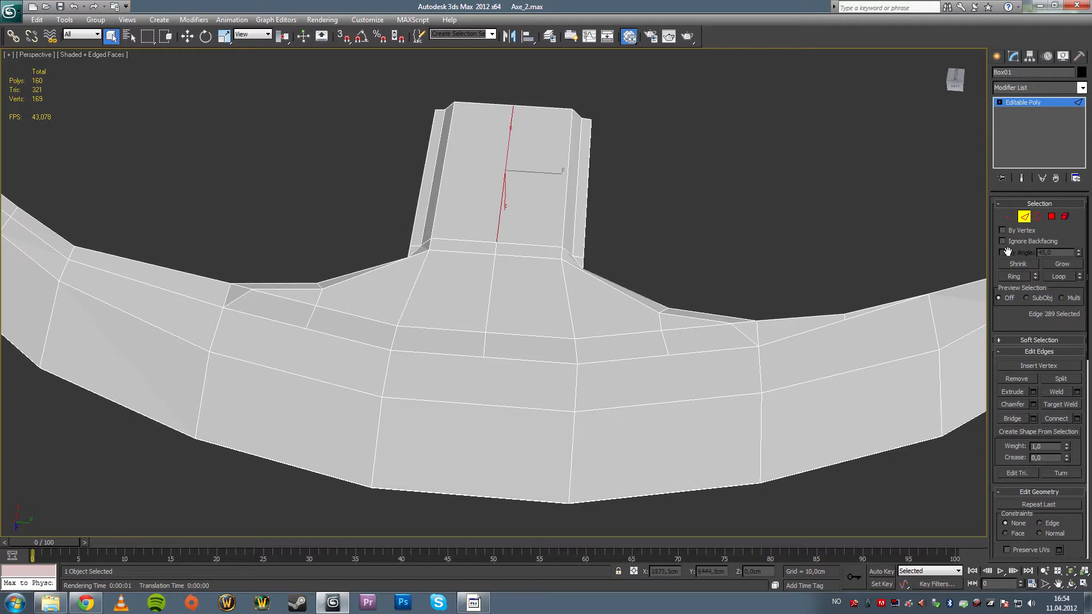
click(1053, 278)
key(ctrl+BackSpace)
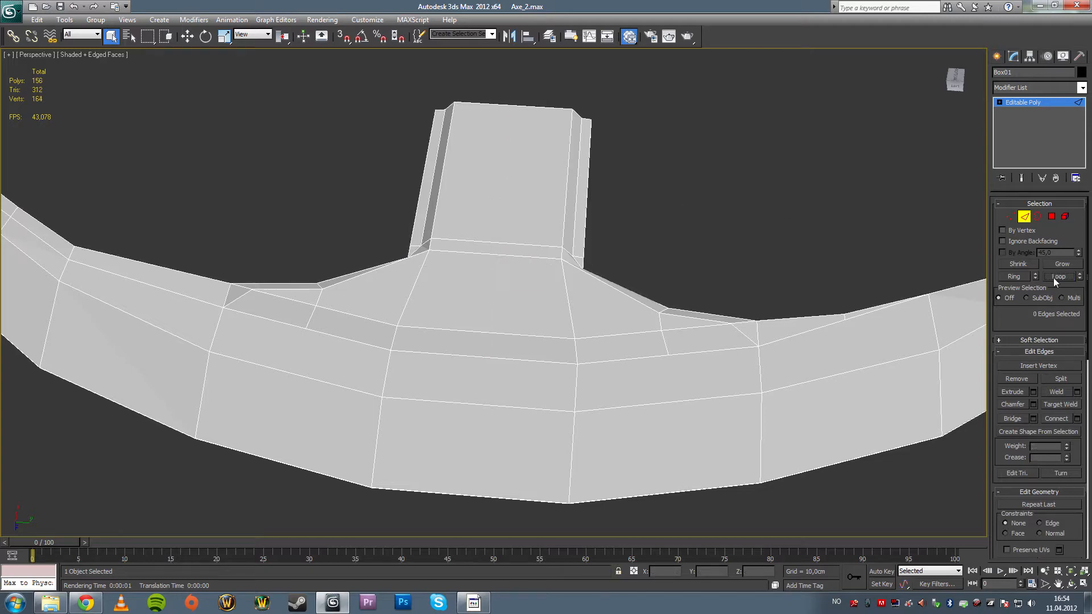
- Examine the remaining edges on the upper face where the narrow ridge strip meets the blade's inner edge beside the socket
click(1071, 584)
mouse_move(421, 244)
mouse_down()
mouse_move(415, 382)
mouse_move(555, 305)
mouse_move(473, 316)
mouse_move(493, 312)
mouse_up()
key(F1)
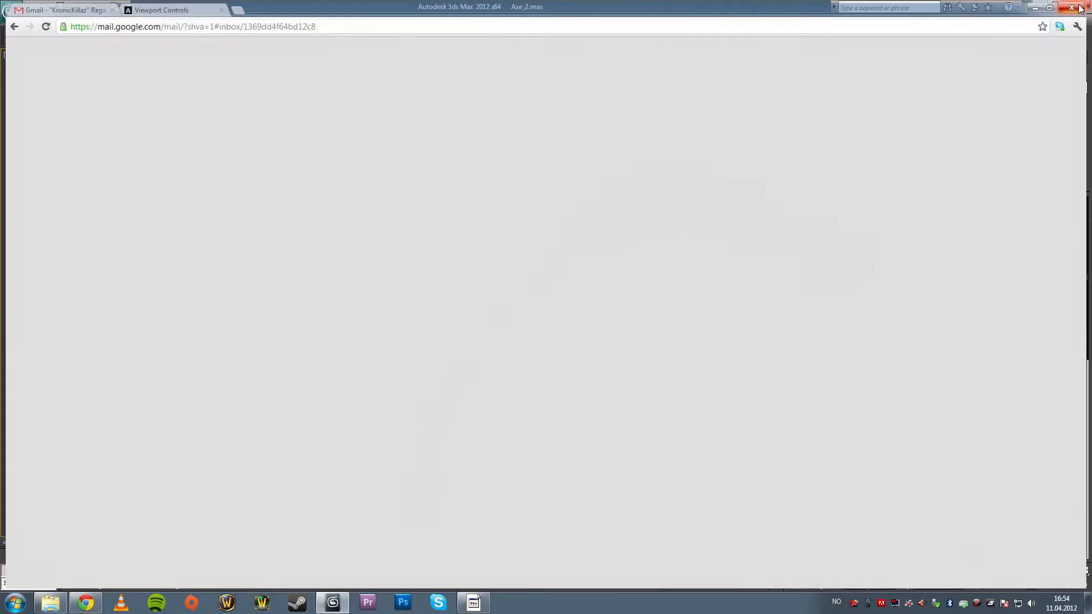
click(1040, 5)
drag(401, 428, 436, 357)
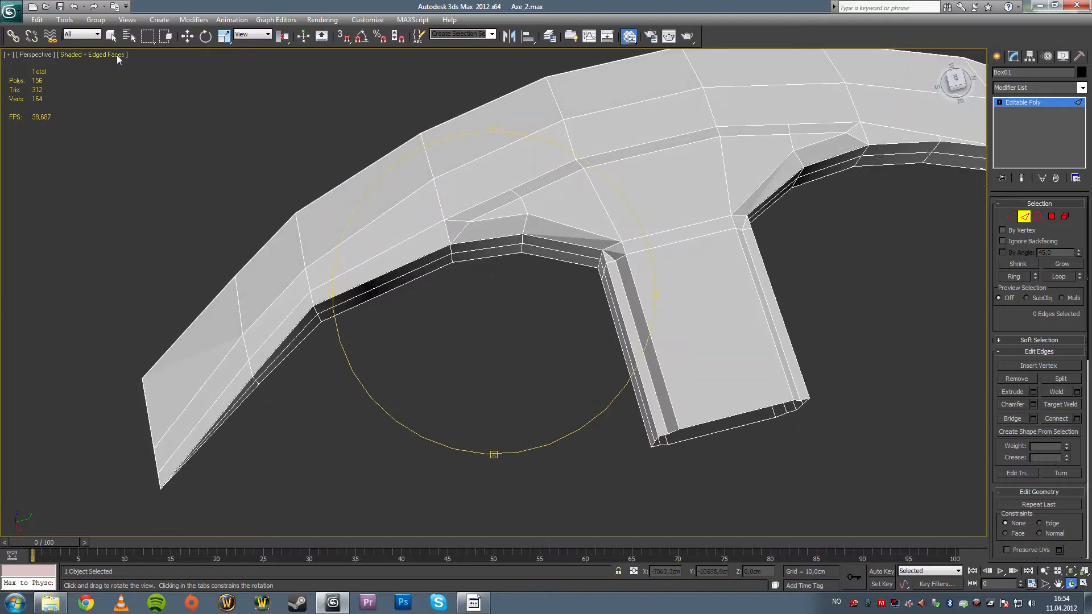
key(q)
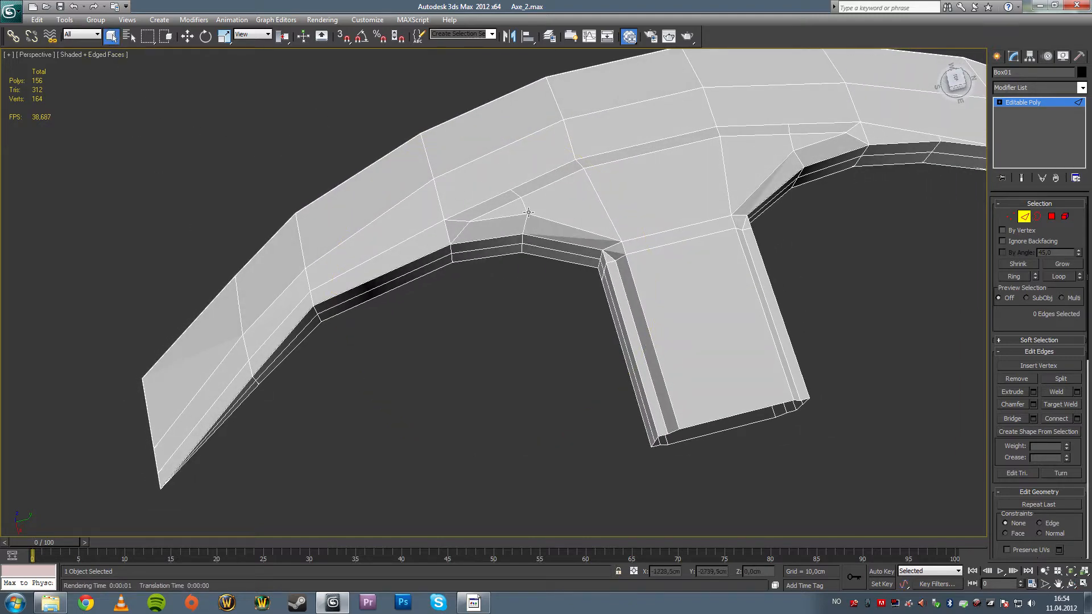
alt+middle_drag(521, 194, 542, 304)
scroll(507, 282, up, 4)
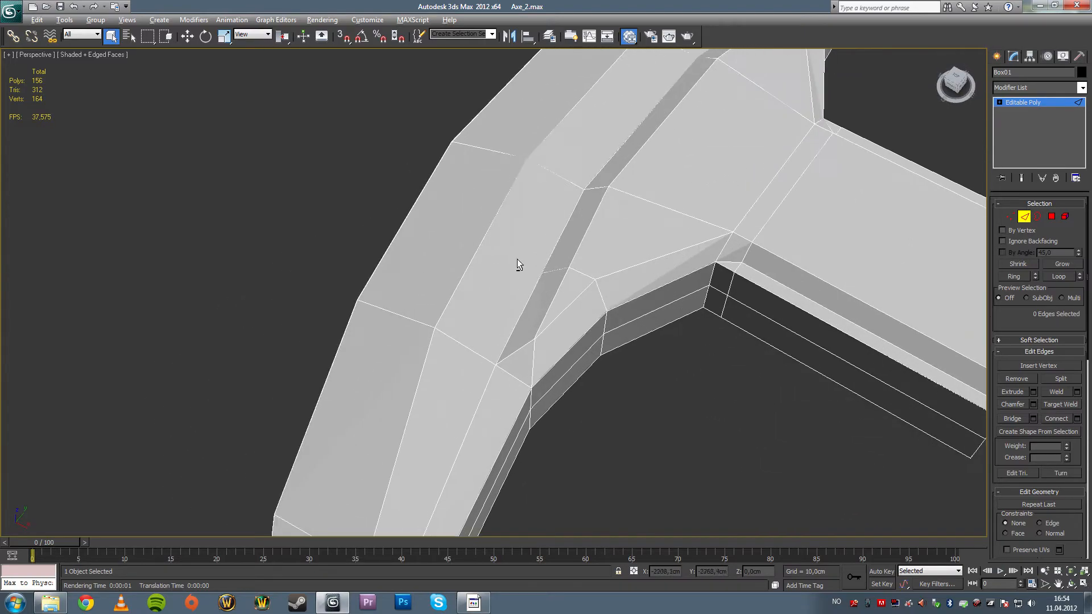
alt+middle_drag(517, 258, 492, 275)
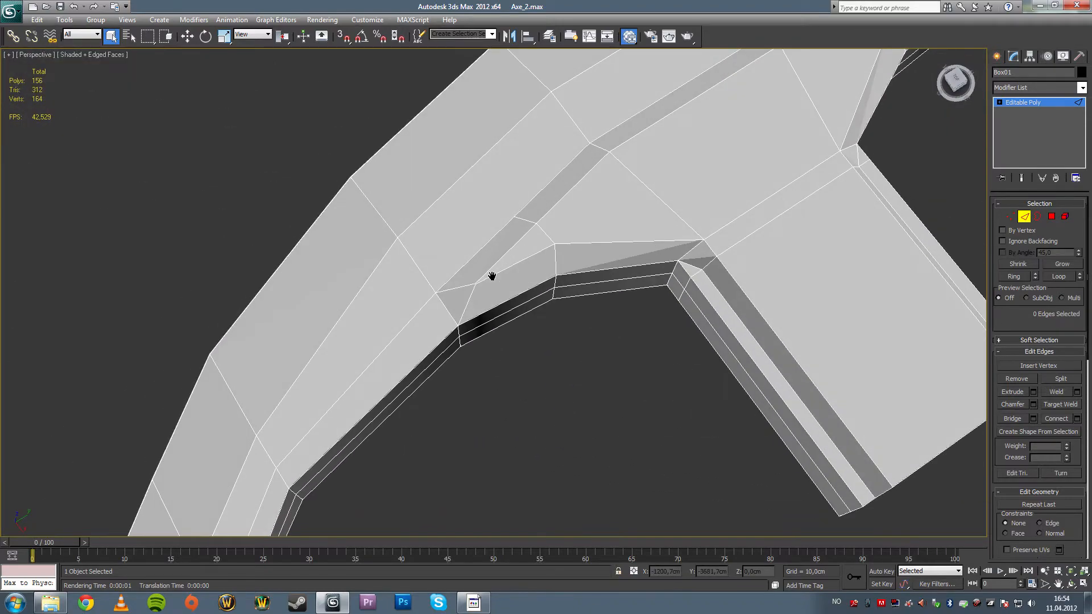
alt+middle_drag(552, 247, 569, 216)
alt+middle_drag(597, 151, 600, 246)
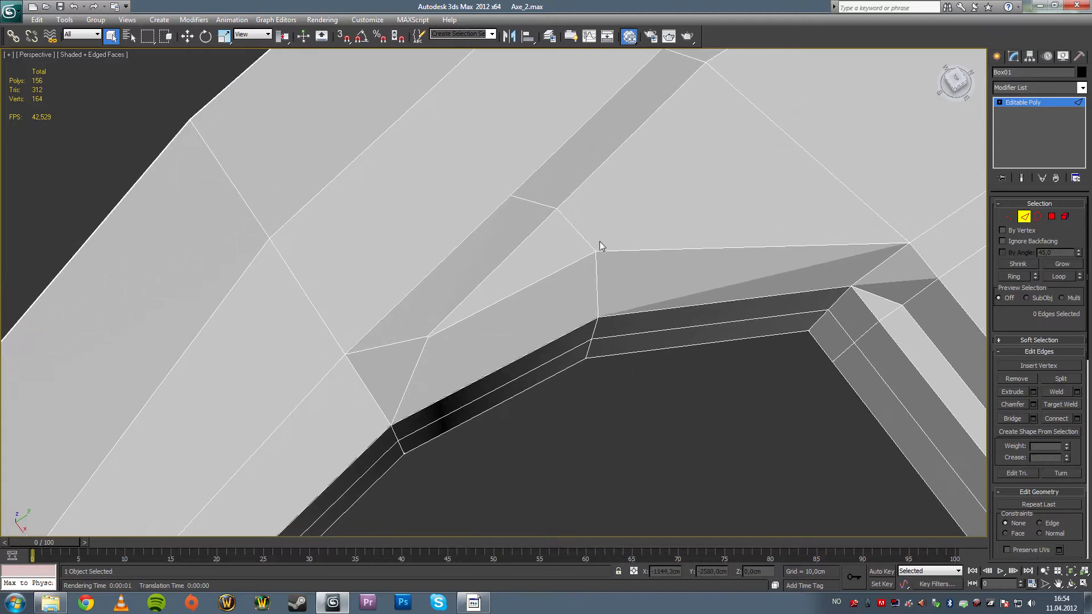
alt+middle_drag(554, 192, 592, 344)
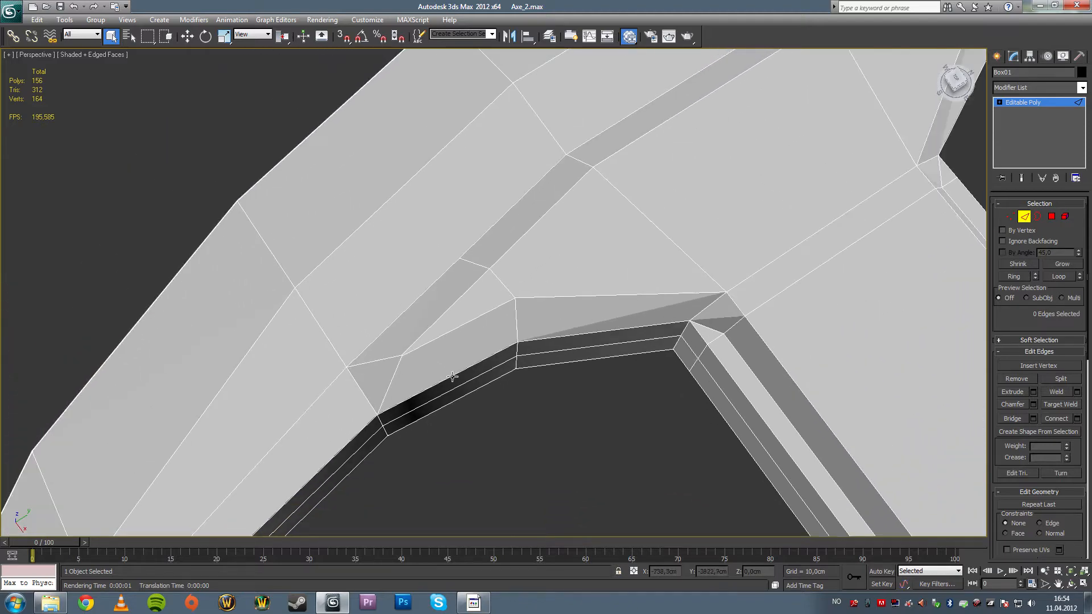
- Connect the selected blade edges beside the socket with one new segment across the cutting edge, using a slide of 0
alt+middle_drag(441, 332, 597, 366)
scroll(597, 365, down, 2)
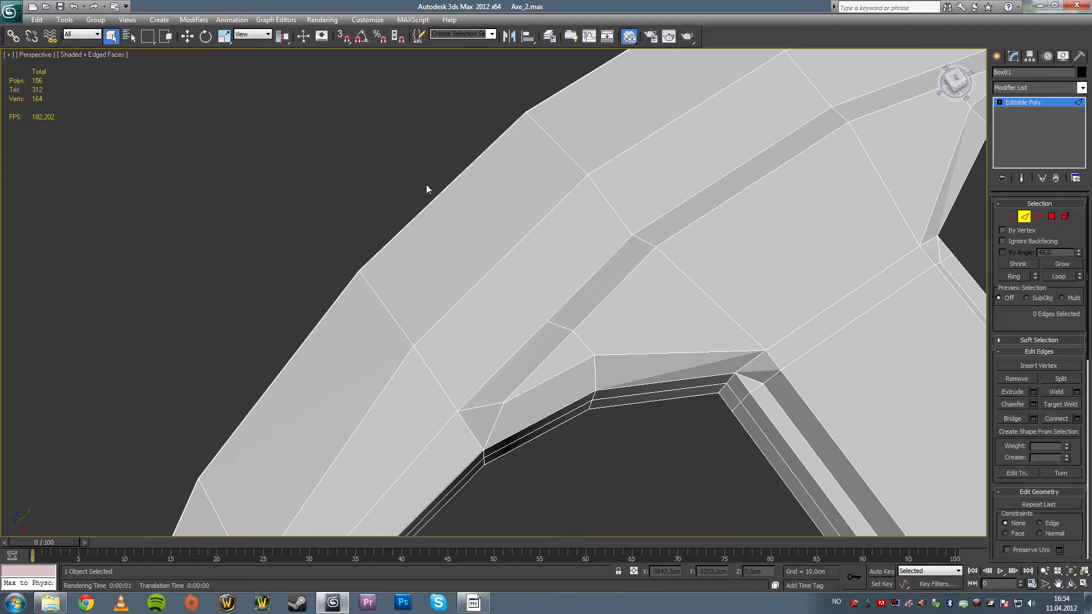
double_click(441, 193)
alt+middle_drag(512, 283, 540, 250)
ctrl+click(527, 207)
alt+middle_drag(527, 206, 758, 318)
click(1077, 420)
scroll(558, 237, down, 5)
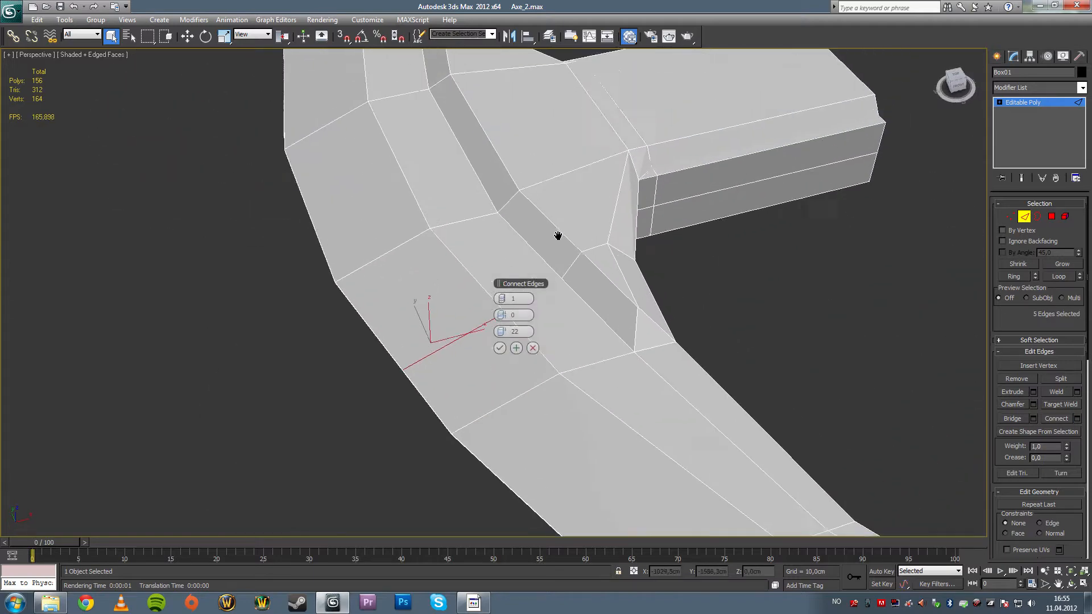
drag(499, 332, 447, 339)
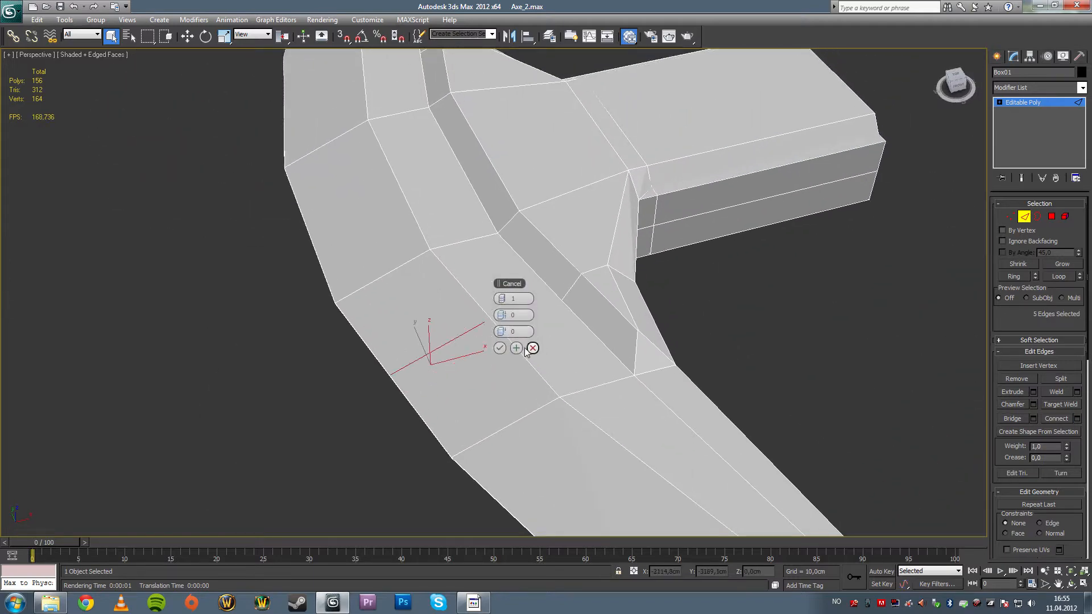
click(499, 348)
- Connect the ridge-strip vertex to the matching vertex of the new blade segment on both faces of the axe head
click(1013, 219)
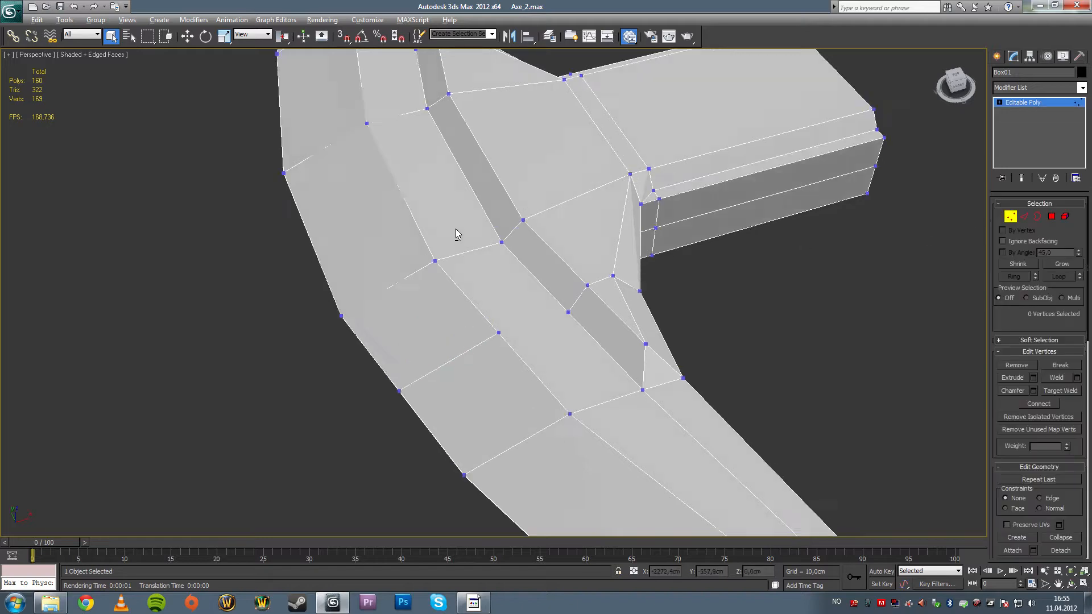
alt+middle_drag(455, 236, 694, 346)
click(687, 364)
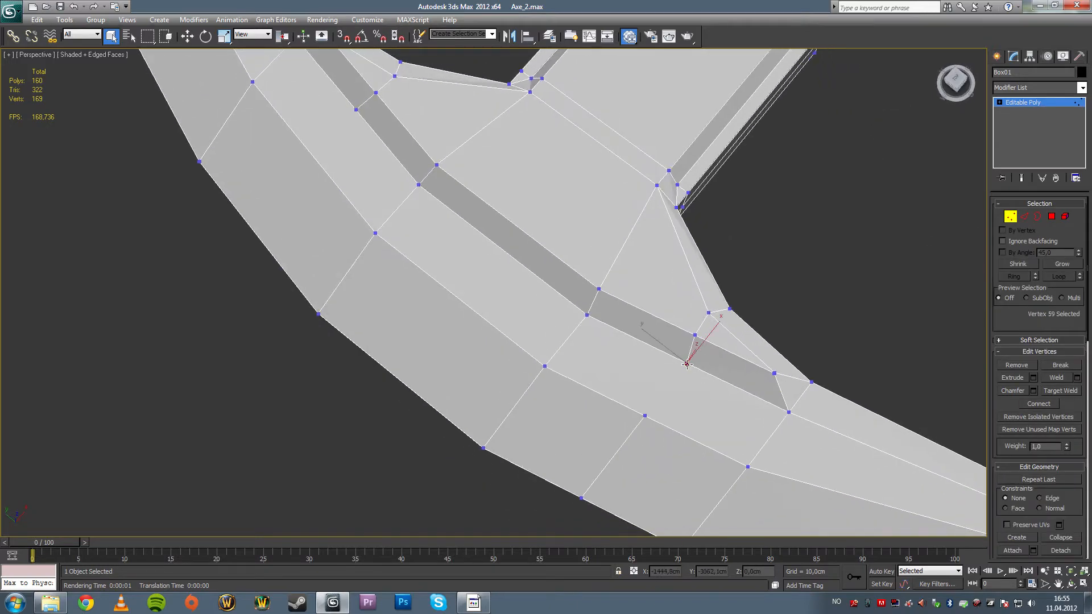
ctrl+click(645, 415)
click(862, 309)
alt+middle_drag(823, 233, 774, 384)
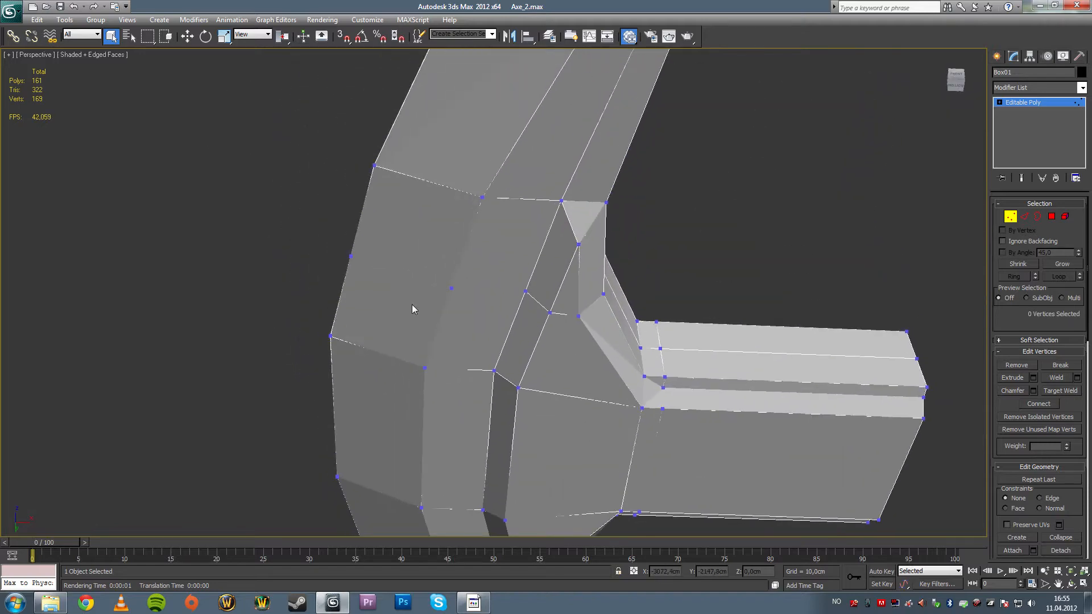
click(450, 289)
ctrl+click(526, 290)
click(1038, 403)
- In the top view, move the new vertex row below the socket about 90 cm outward along X to round the blade's curve
click(1070, 584)
drag(545, 319, 502, 243)
key(alt+w)
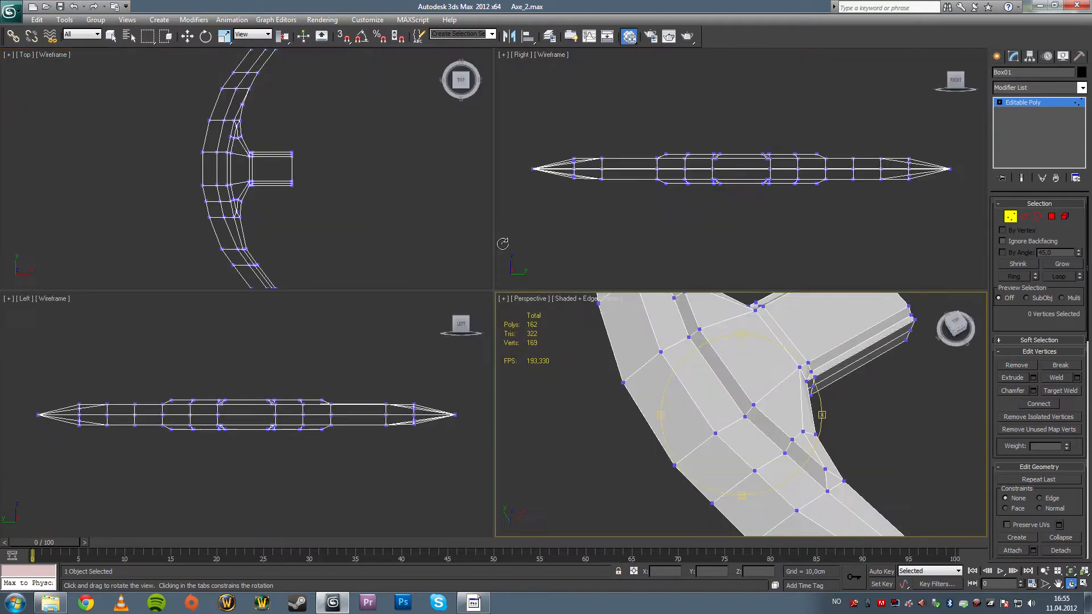
key(ctrl+shift+z)
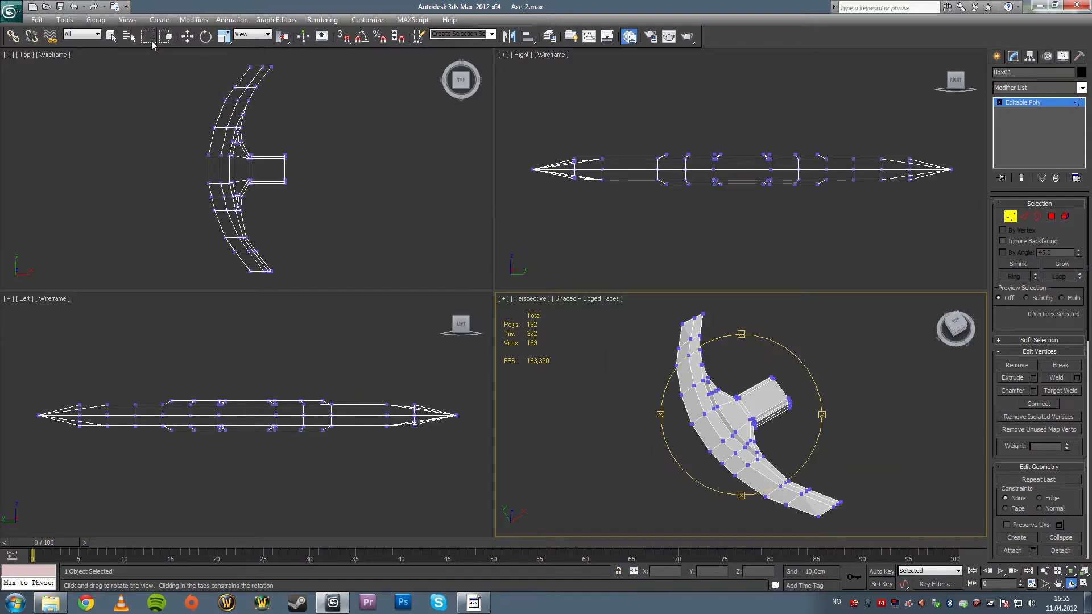
click(112, 38)
click(258, 263)
key(alt+w)
middle_drag(383, 261, 406, 163)
scroll(458, 248, up, 8)
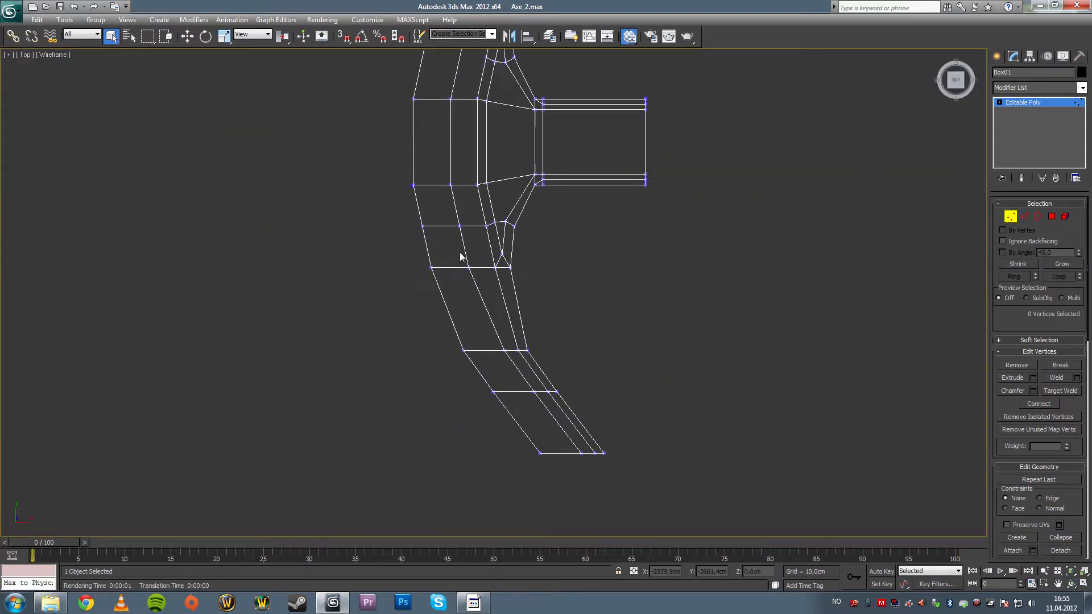
middle_drag(464, 136, 515, 250)
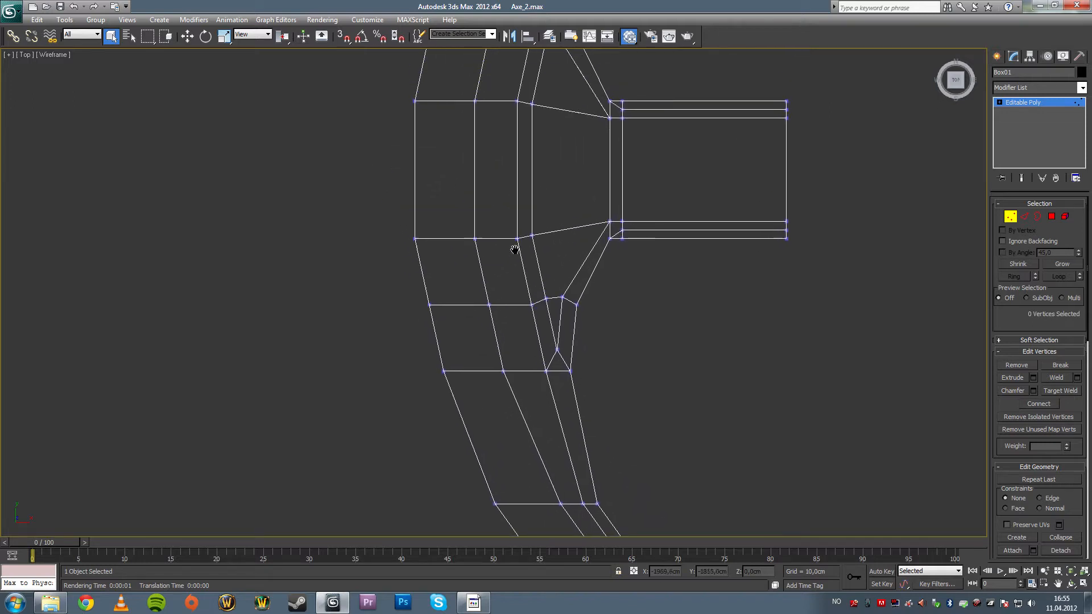
drag(559, 326, 557, 325)
key(w)
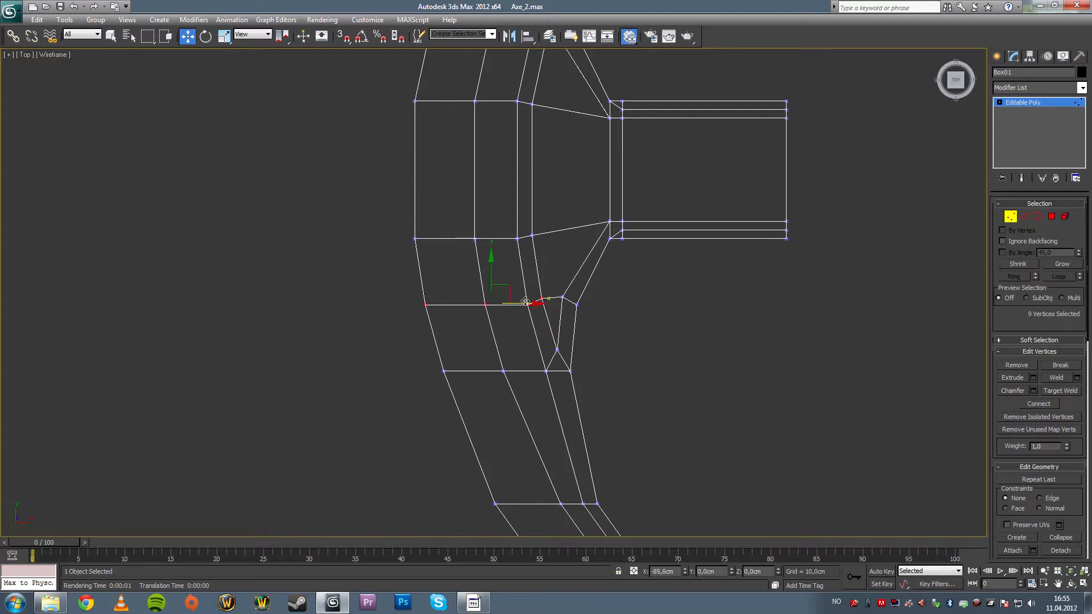
click(596, 320)
- Shift the vertex row nearest the lower blade tip slightly outward, and move the row above it up and outward to smooth the curve
middle_drag(596, 319, 597, 197)
drag(711, 457, 710, 456)
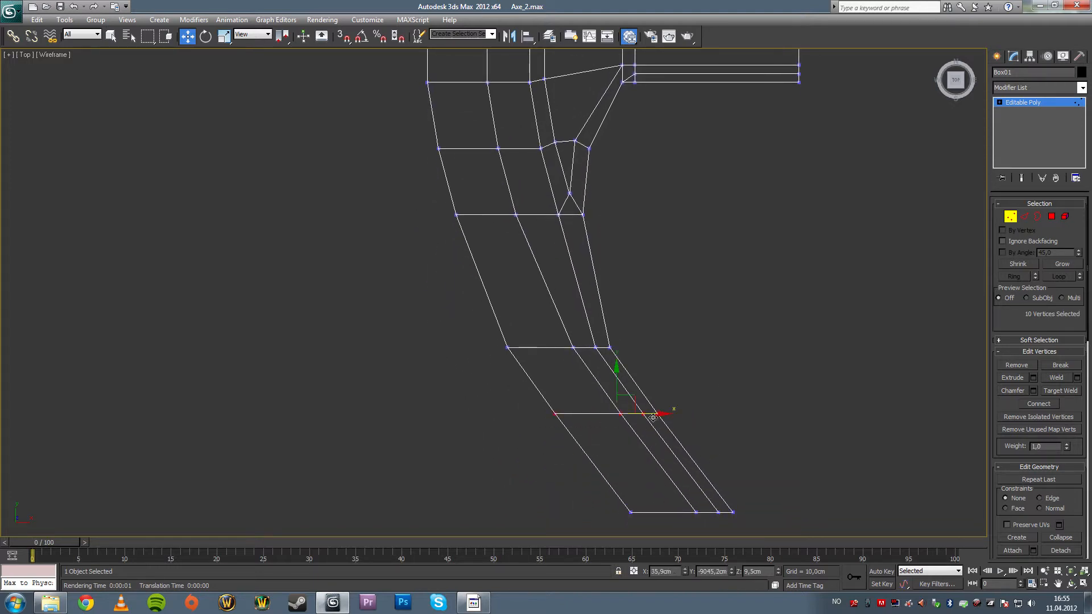
drag(653, 411, 647, 414)
click(507, 336)
drag(477, 317, 640, 388)
drag(580, 336, 579, 307)
click(626, 390)
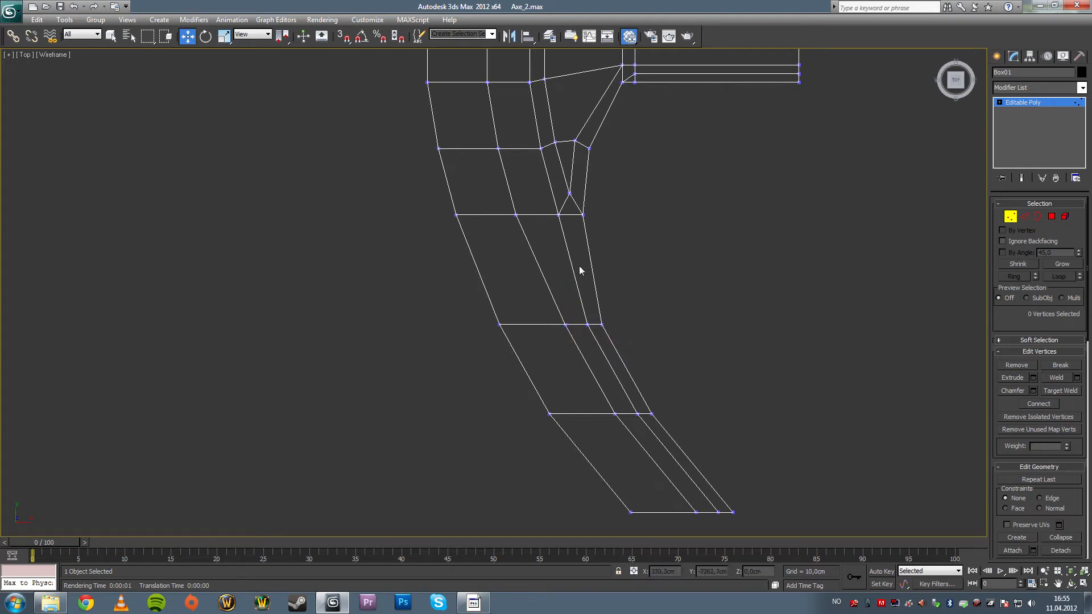
- Check the blade outline in the top view, leave vertex editing and reselect the whole axe head in the maximized perspective view
middle_drag(580, 270, 629, 414)
scroll(546, 315, down, 2)
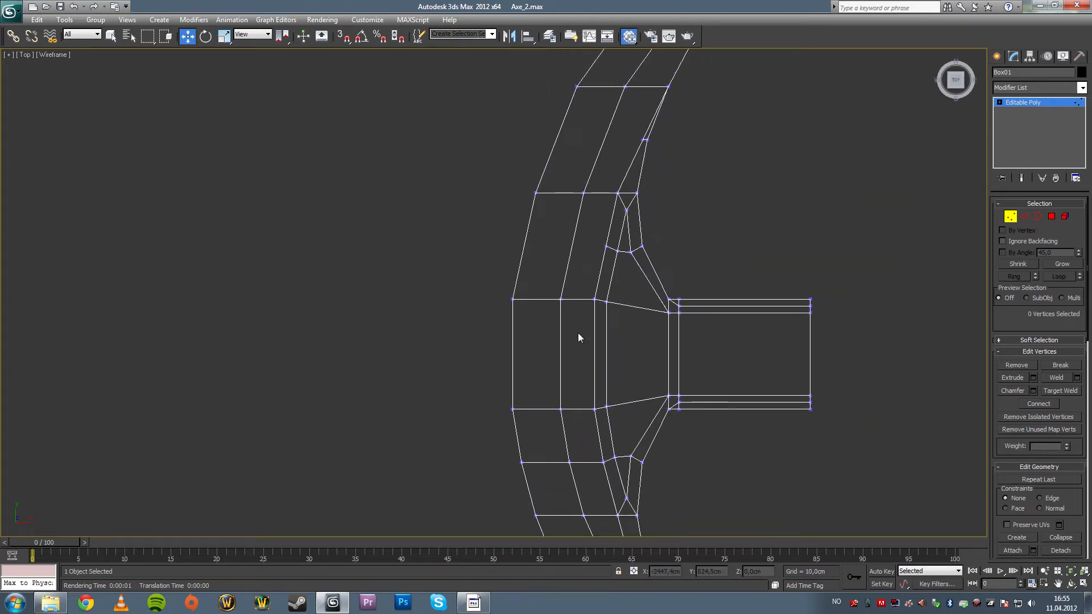
scroll(578, 337, down, 2)
middle_drag(585, 353, 568, 209)
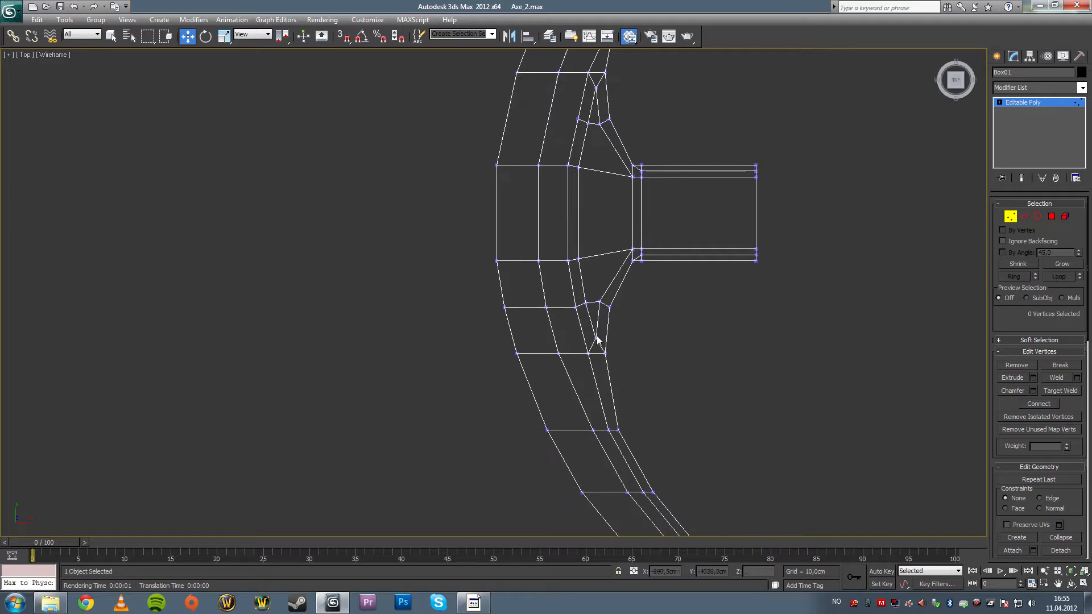
scroll(597, 340, up, 2)
click(1012, 218)
click(809, 359)
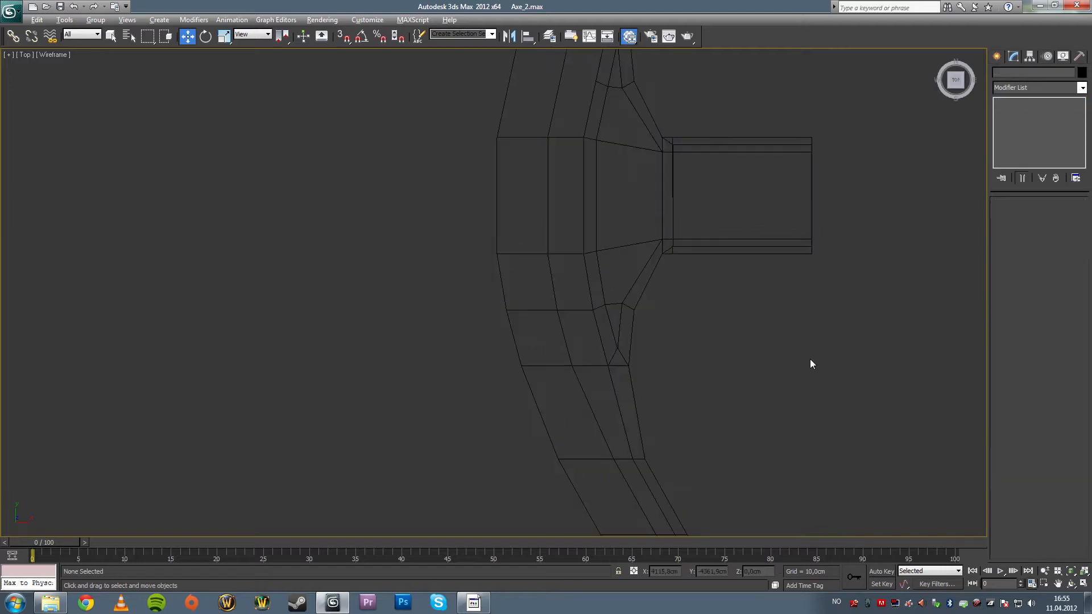
key(alt+w)
click(660, 484)
key(alt+w)
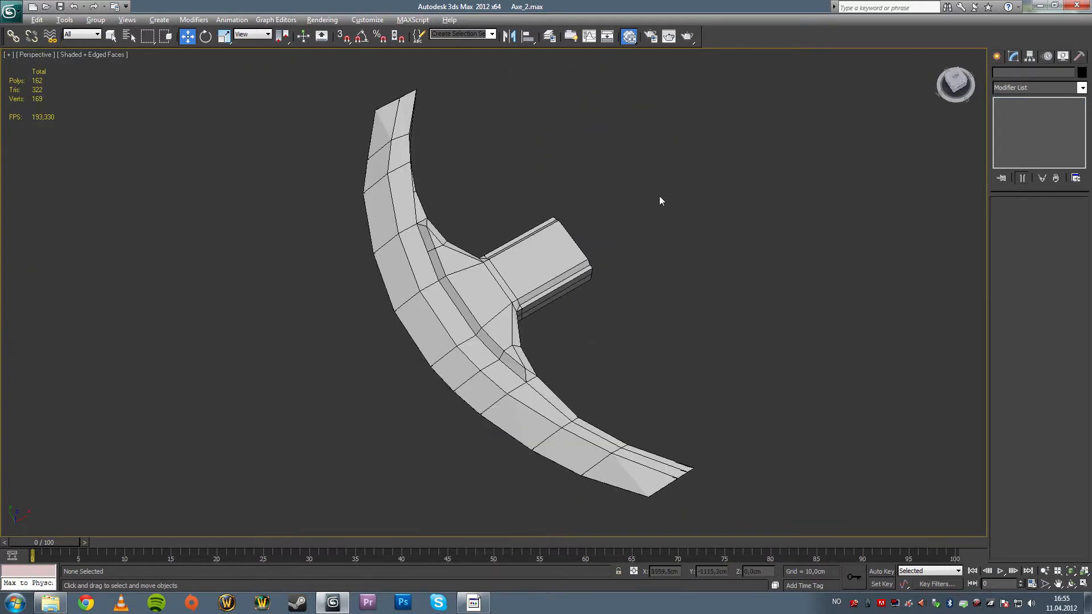
click(111, 36)
click(538, 383)
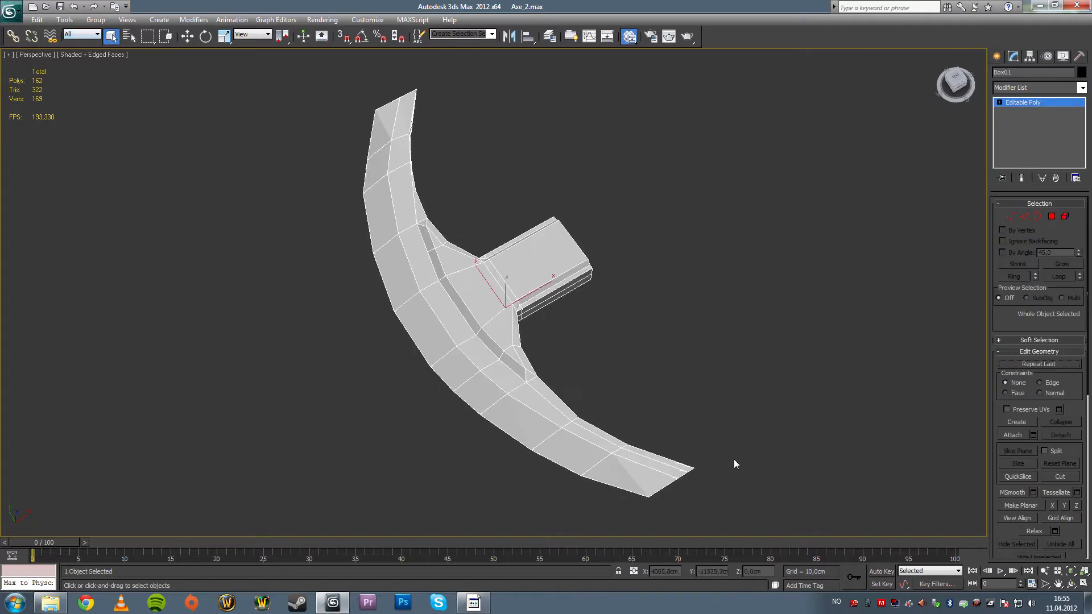
- Center the axe head's pivot point to the object
click(1070, 584)
drag(478, 364, 585, 307)
click(1029, 56)
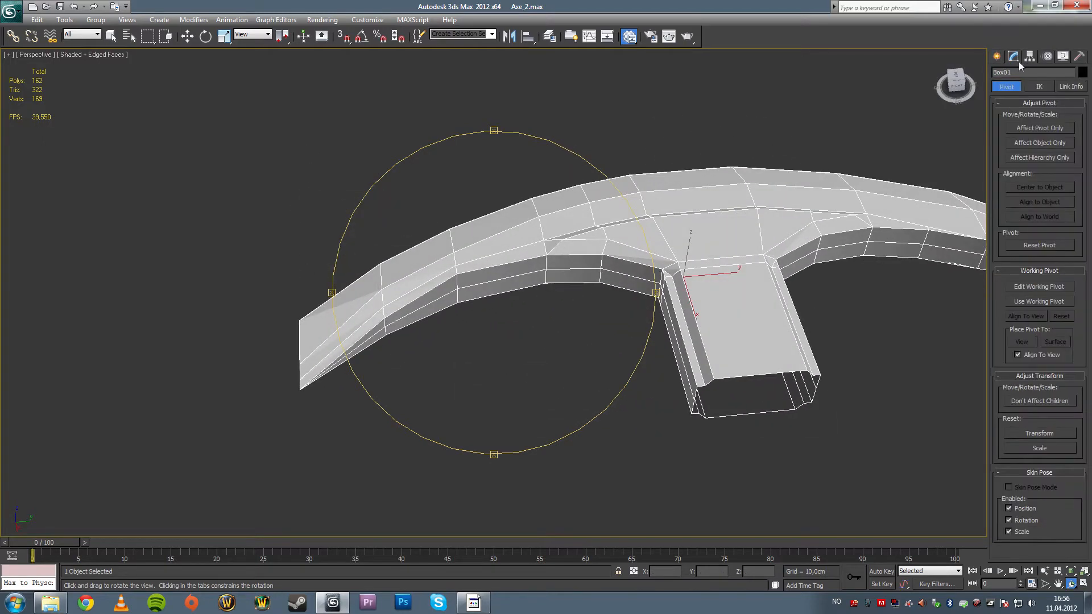
click(996, 55)
click(110, 36)
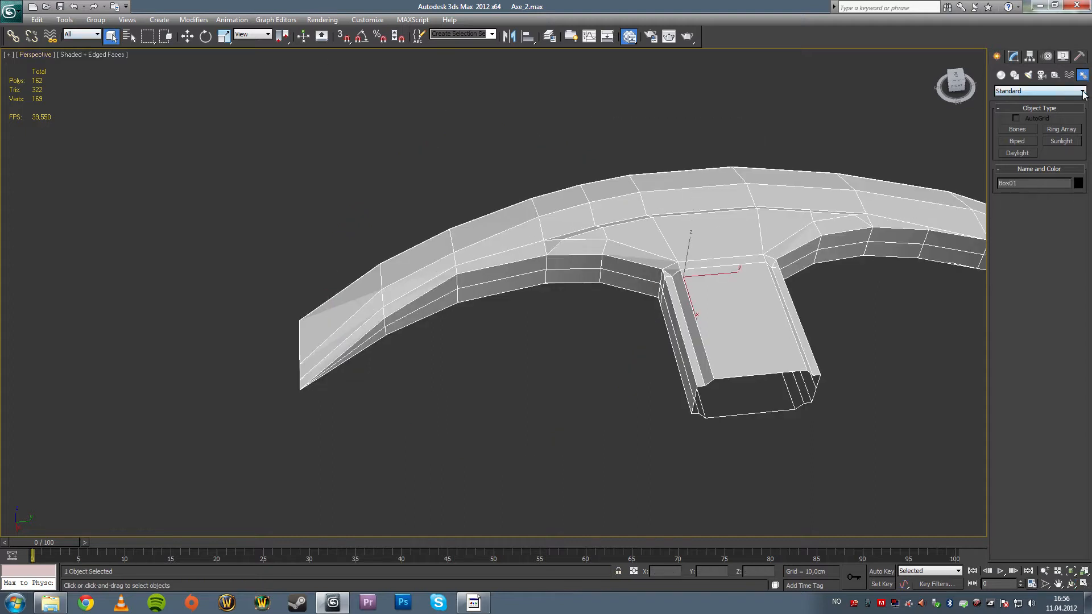
click(1078, 57)
click(1034, 57)
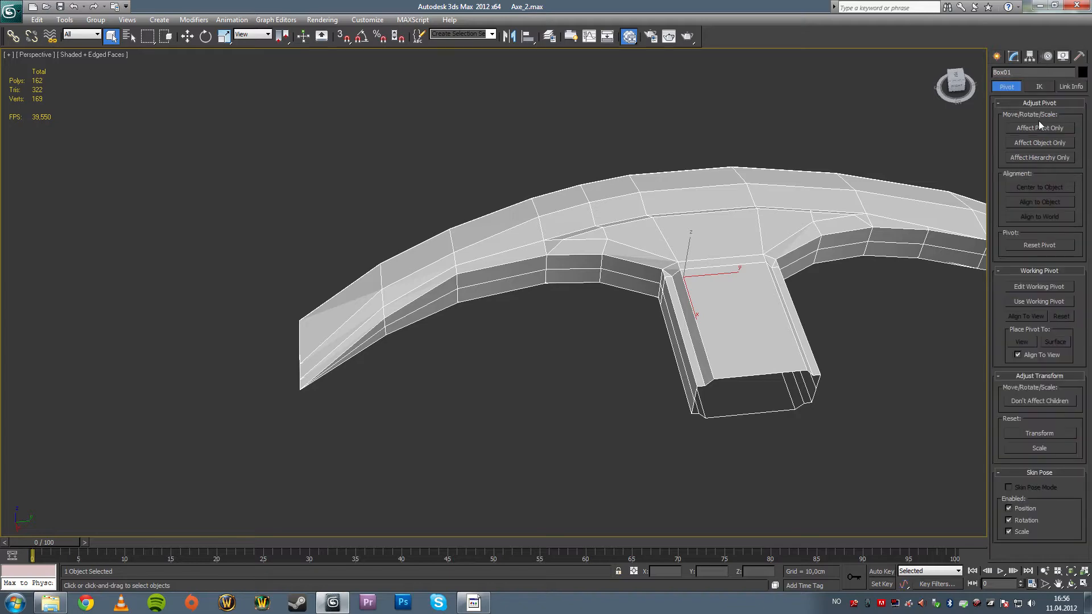
click(1039, 127)
alt+middle_drag(819, 295, 664, 154)
click(1051, 186)
click(1035, 129)
- Reset the axe head's transform with Reset XForm and convert the result back to an Editable Poly
click(1079, 57)
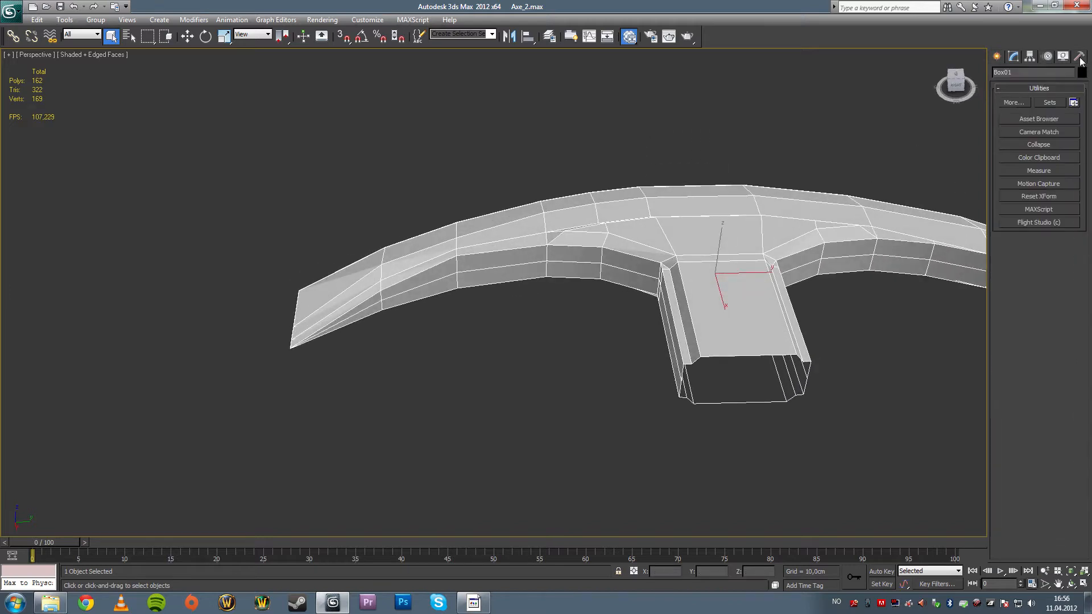
click(1039, 196)
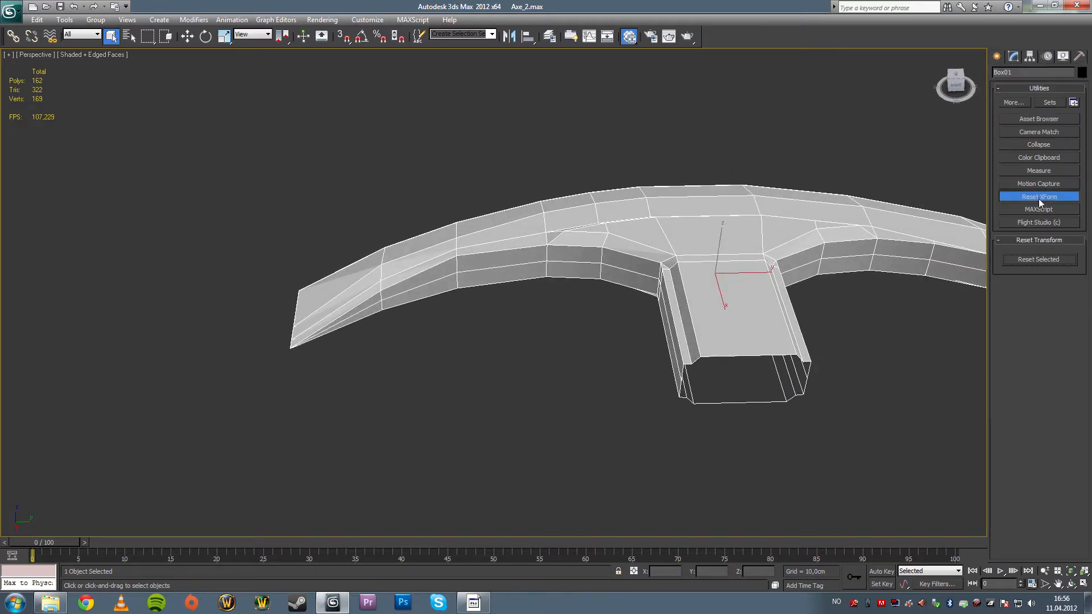
click(1038, 260)
right_click(786, 139)
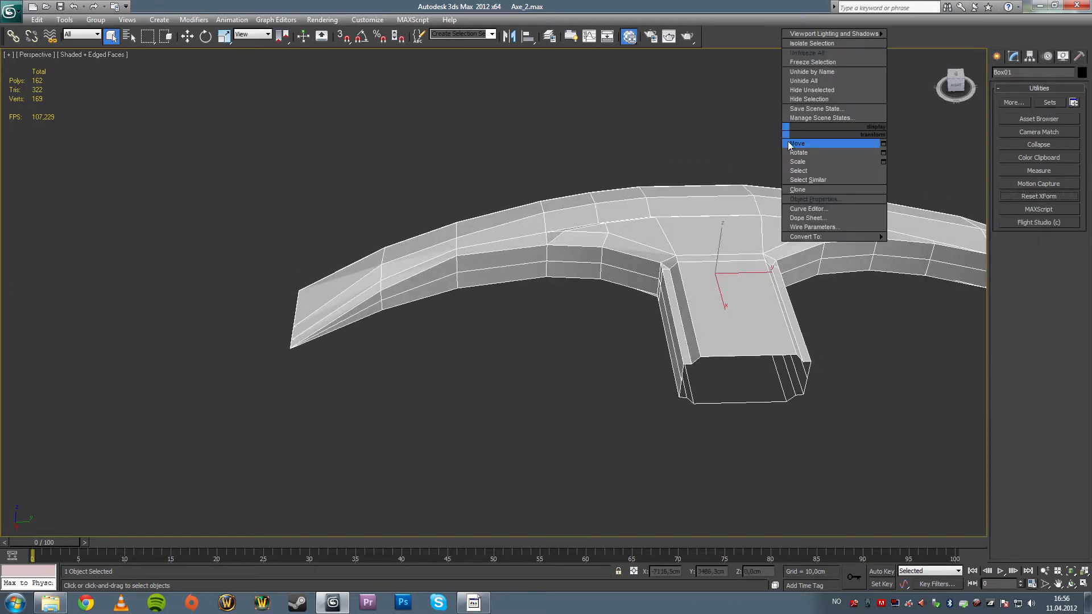
click(1012, 57)
click(1046, 101)
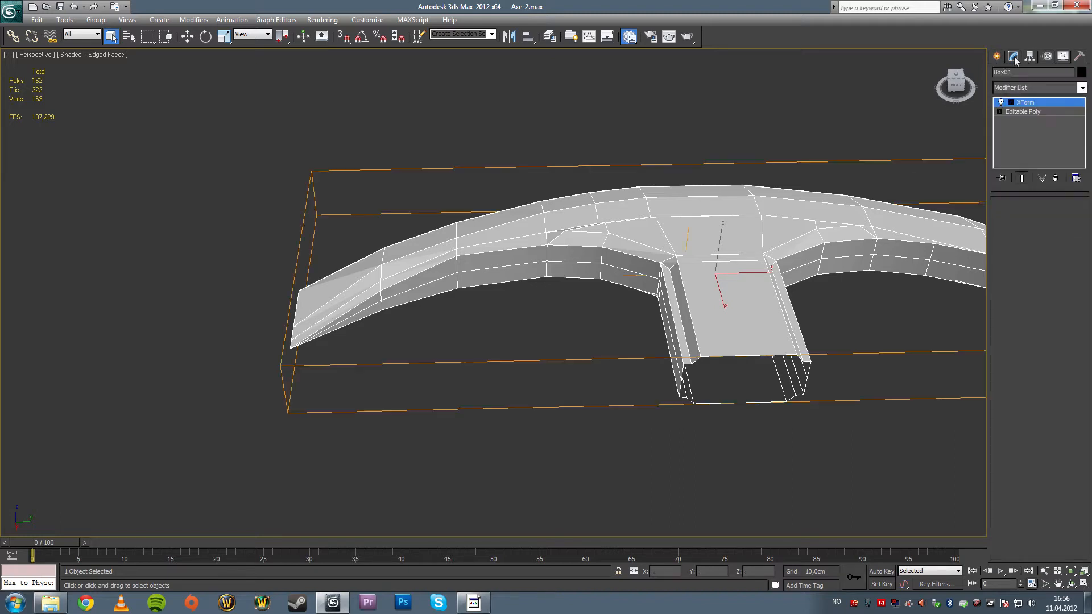
right_click(815, 109)
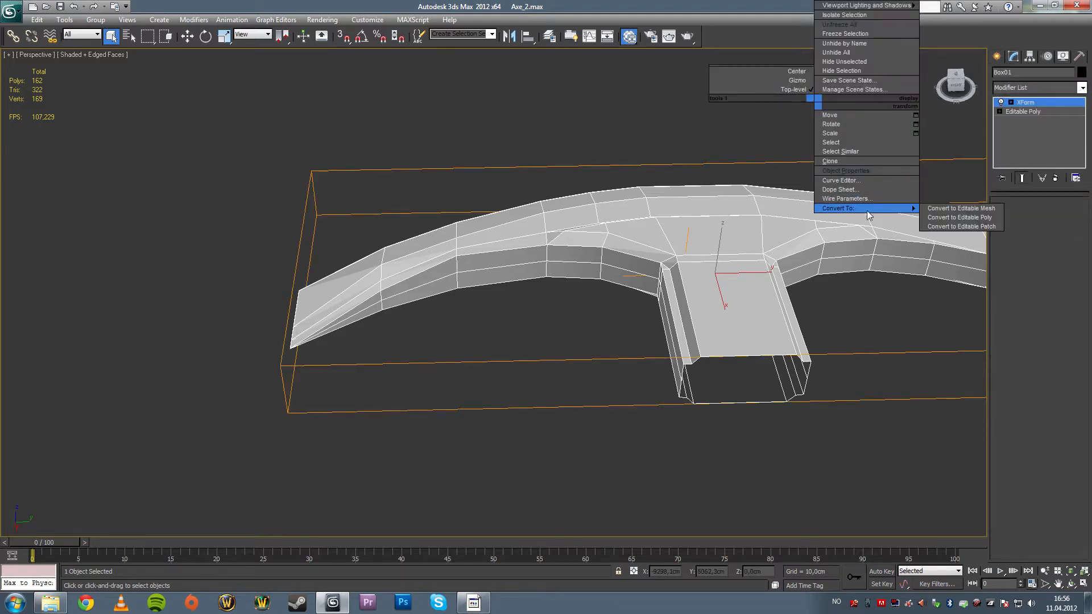
click(961, 218)
- Apply a Symmetry modifier to the axe head and set its mirror axis to Y
click(1052, 87)
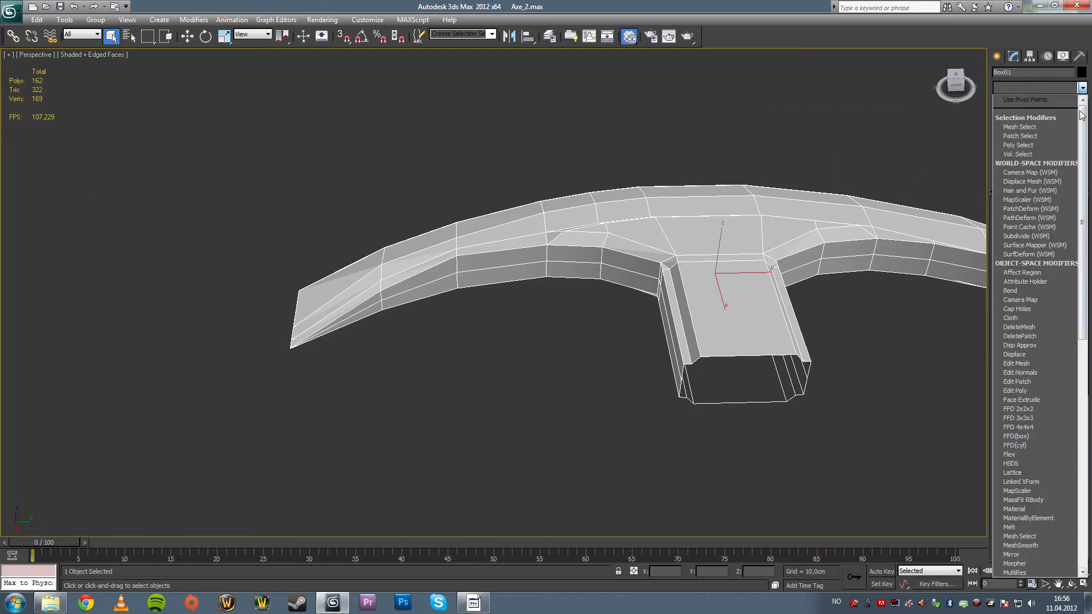
scroll(1041, 341, down, 20)
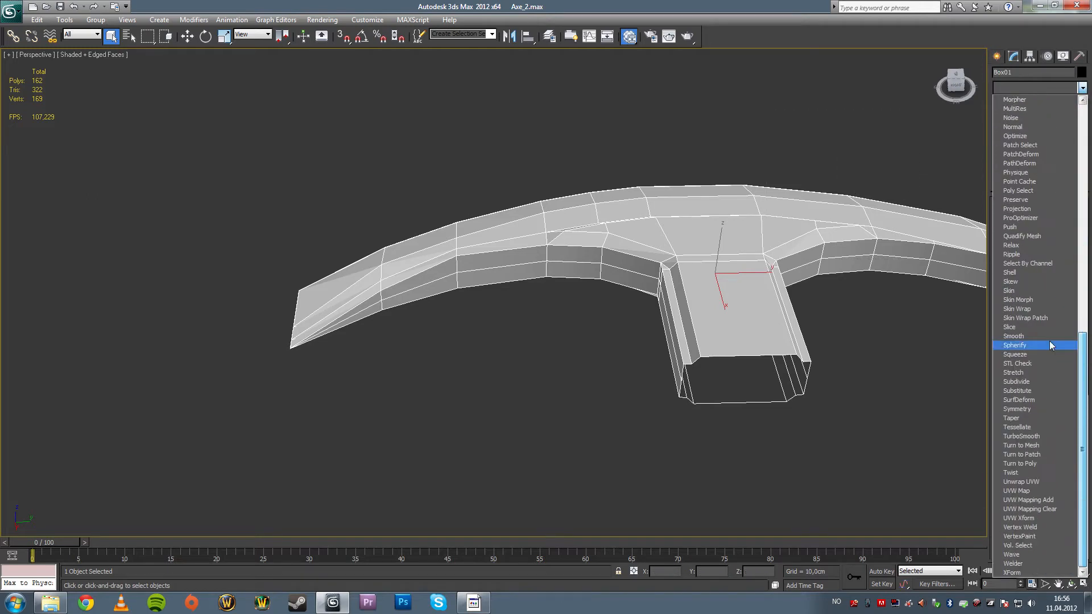
click(1021, 408)
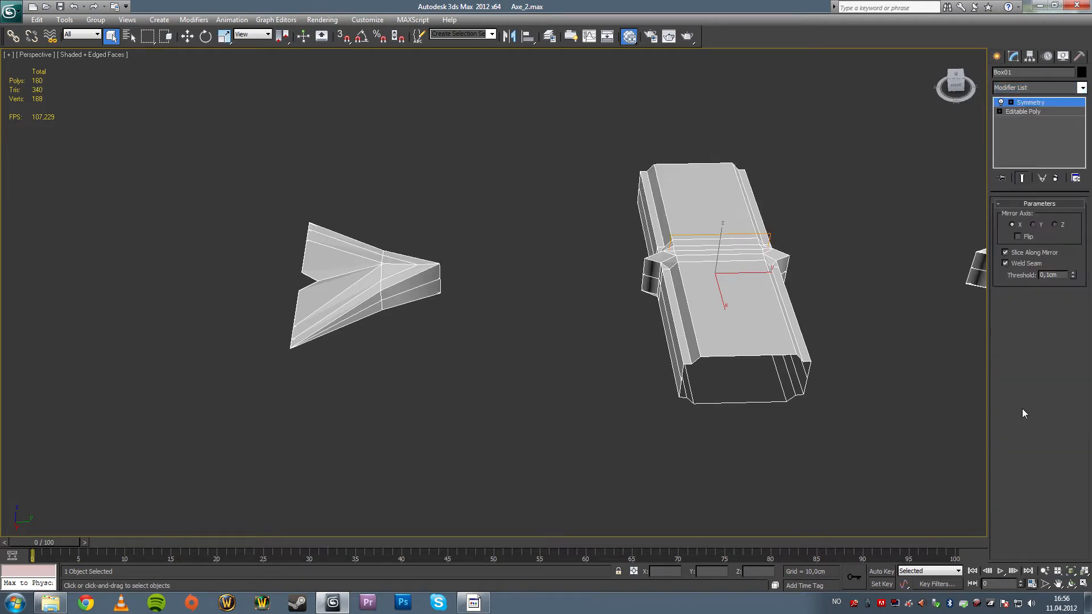
click(1033, 225)
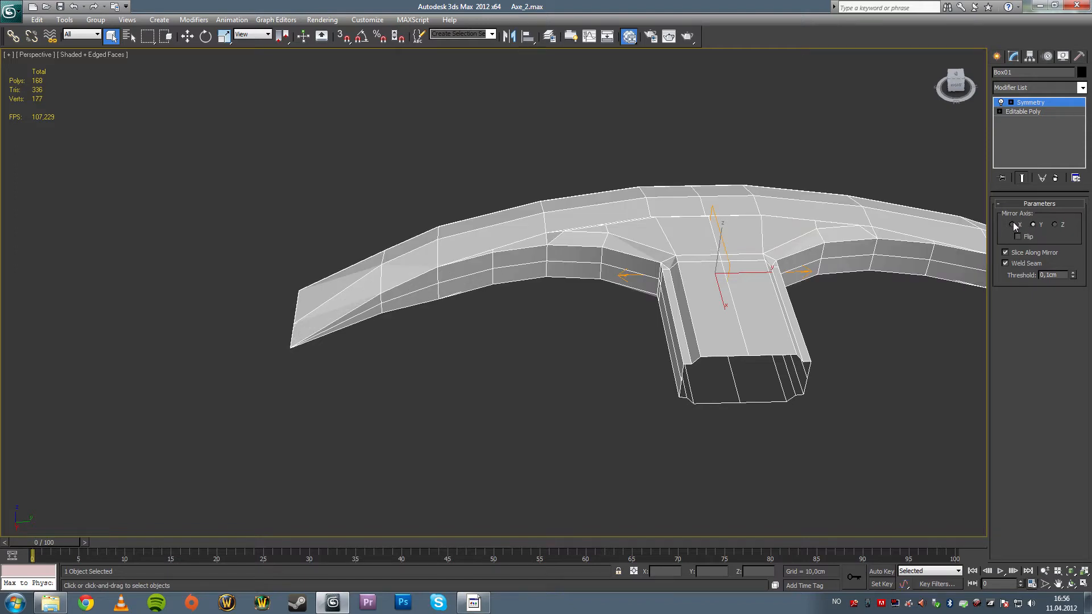
- Compare the X, Y and Z mirror axes and both flip states, keeping the Symmetry on Y with Flip enabled
click(1012, 225)
click(1033, 224)
click(1055, 223)
click(1032, 225)
click(1018, 236)
click(1017, 236)
click(1018, 236)
click(1018, 236)
click(1018, 236)
click(1018, 236)
click(1018, 236)
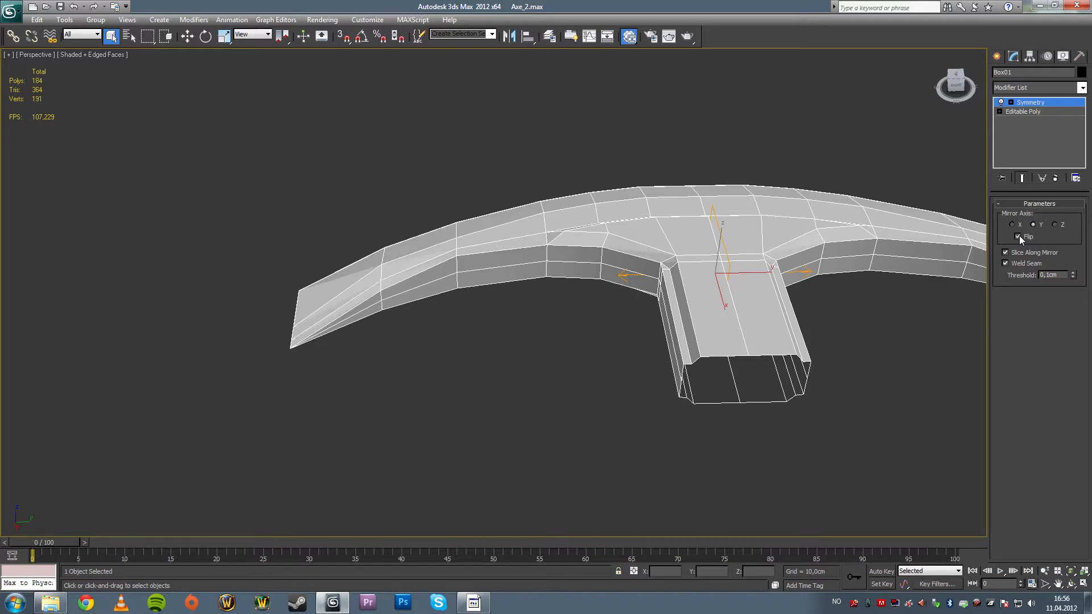
- Convert the axe head with its Symmetry modifier to an Editable Poly
mouse_move(751, 256)
alt+middle_down()
mouse_move(751, 295)
mouse_move(749, 262)
alt+middle_up()
right_click(815, 298)
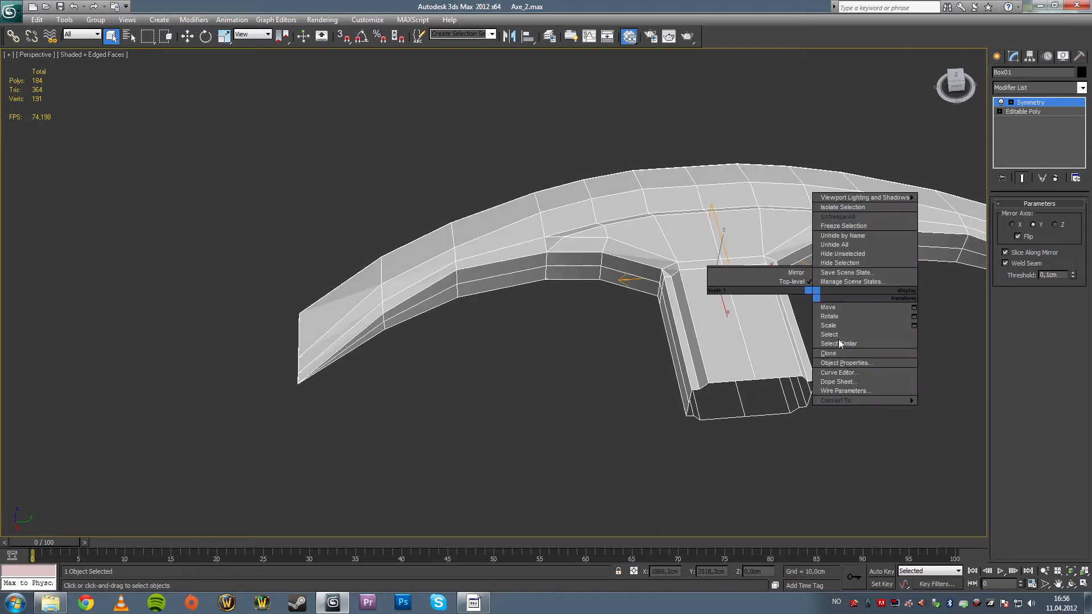
click(924, 404)
key(ctrl+z)
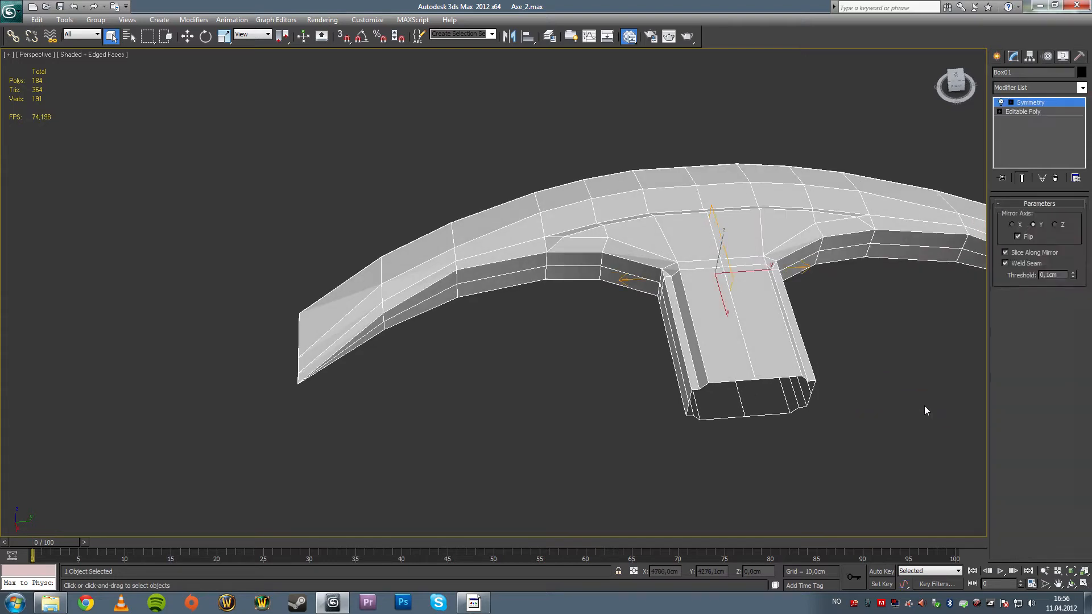
right_click(860, 298)
mouse_move(920, 401)
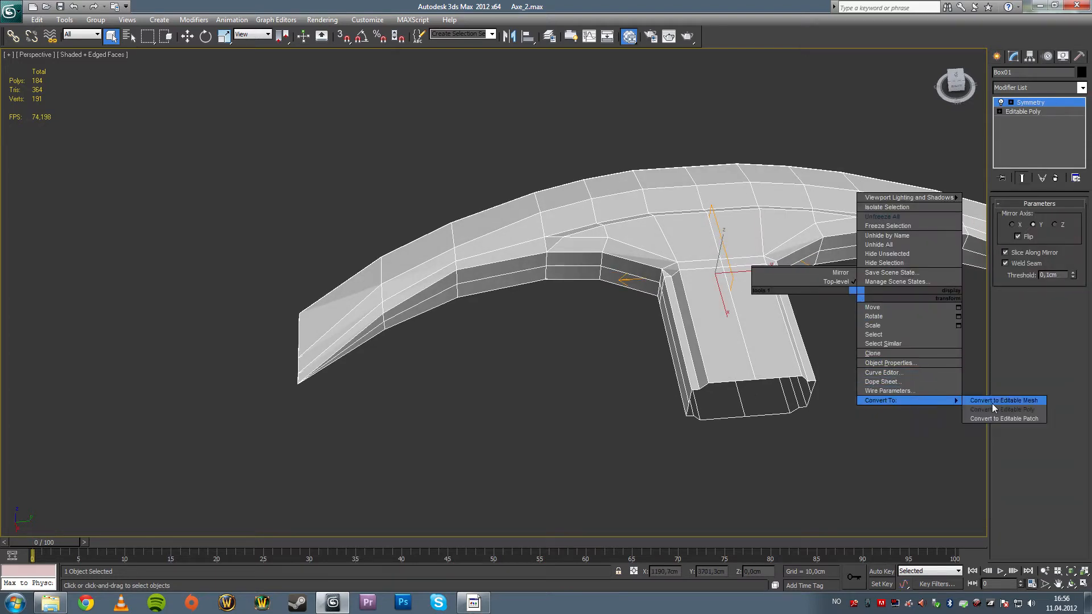
click(944, 387)
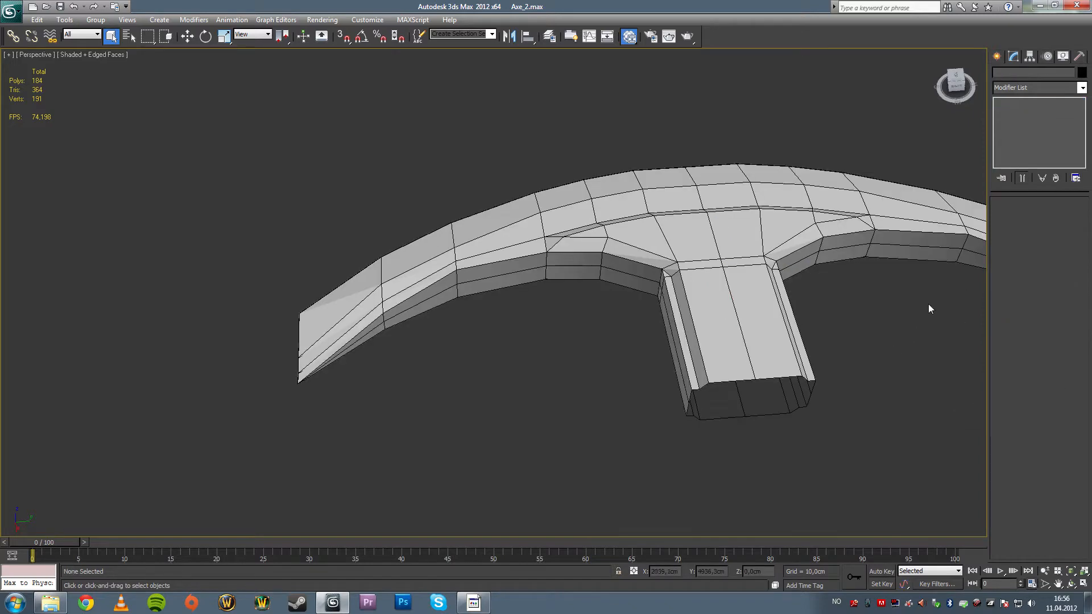
- Check the vertices along the axe head's centre seam for overlapping or duplicate points at vertex level
click(900, 202)
click(1009, 216)
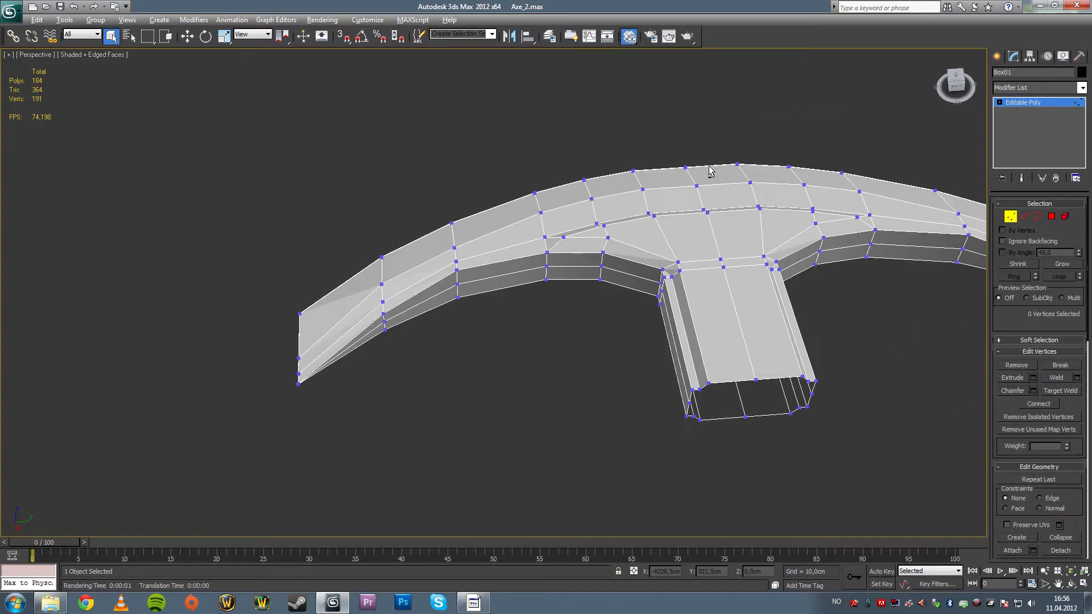
alt+middle_drag(591, 216, 635, 191)
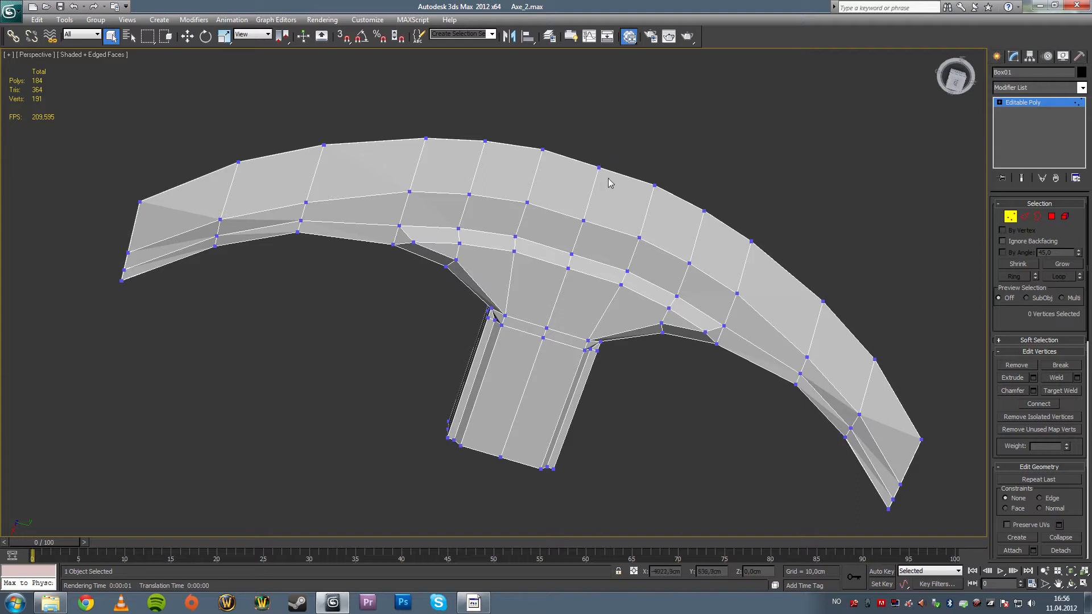
drag(608, 182, 578, 218)
key(w)
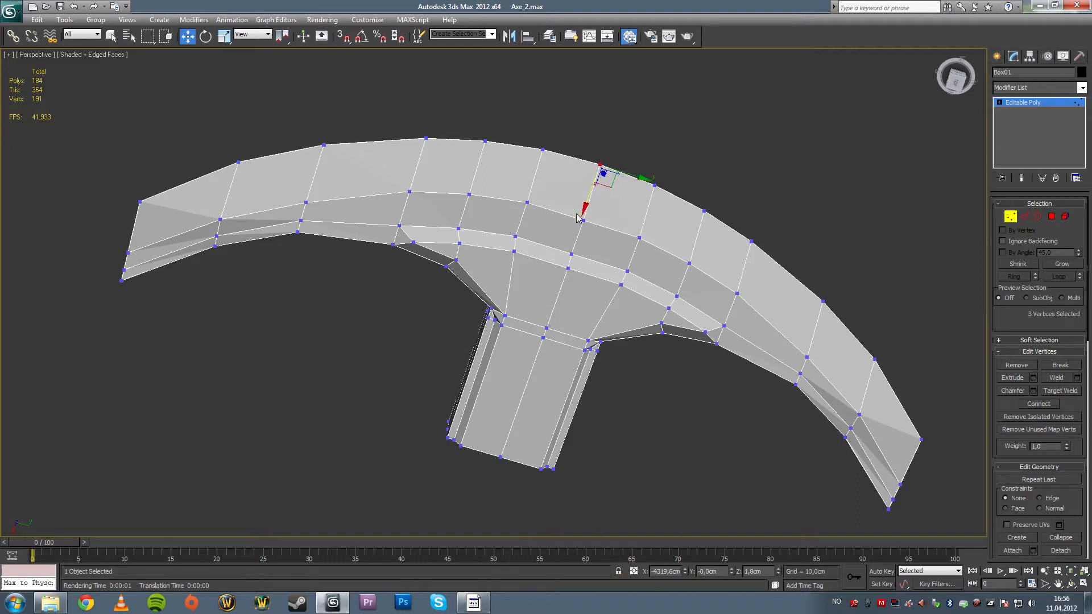
click(584, 221)
key(F3)
key(F3)
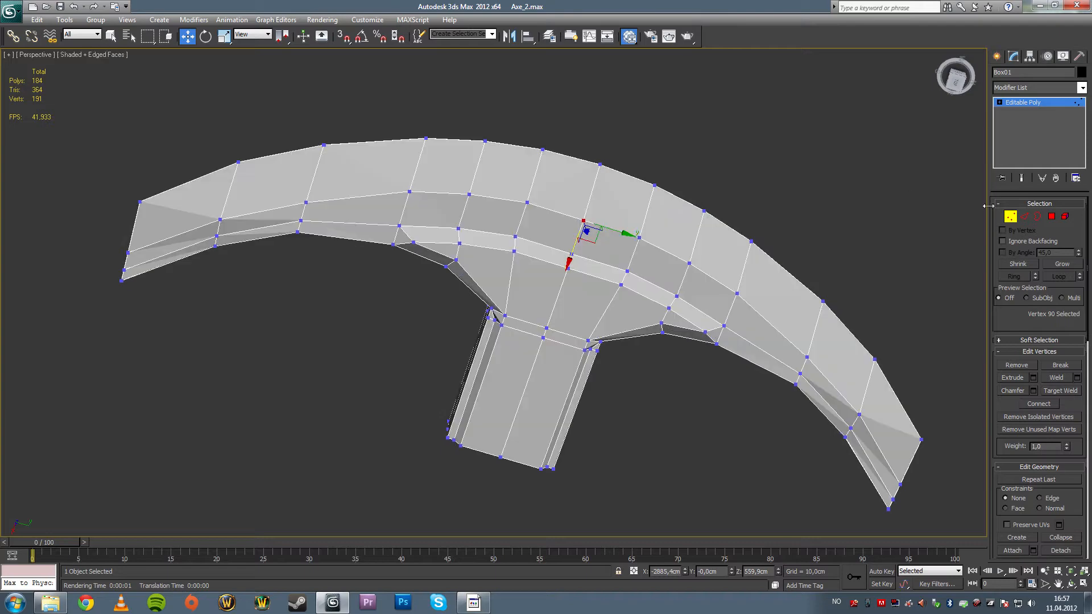
key(F3)
key(F3)
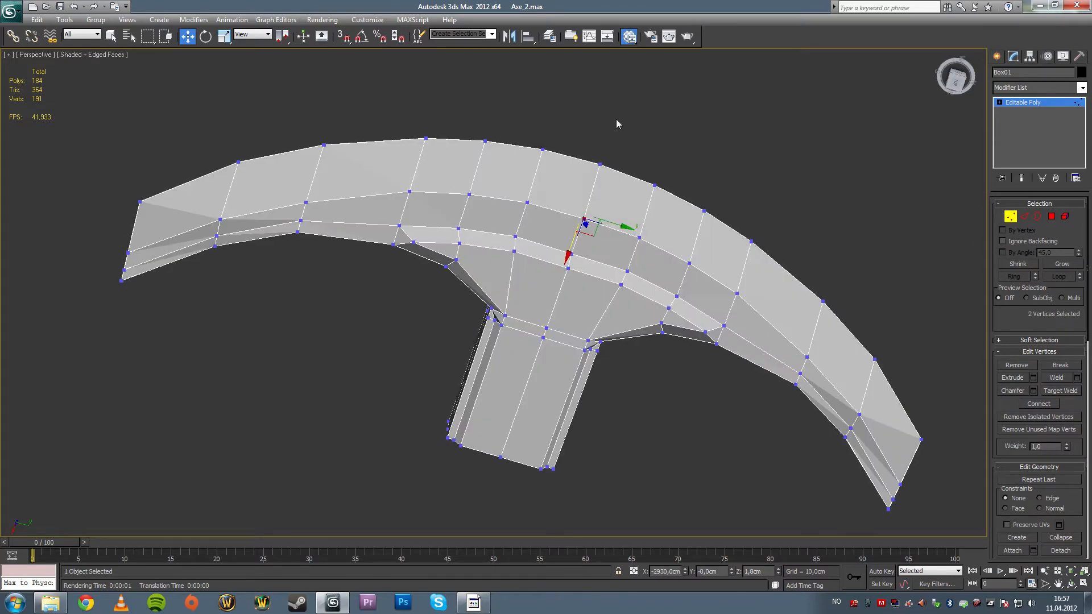
key(F3)
mouse_move(558, 246)
mouse_down()
mouse_move(585, 285)
mouse_move(562, 283)
mouse_up()
key(F3)
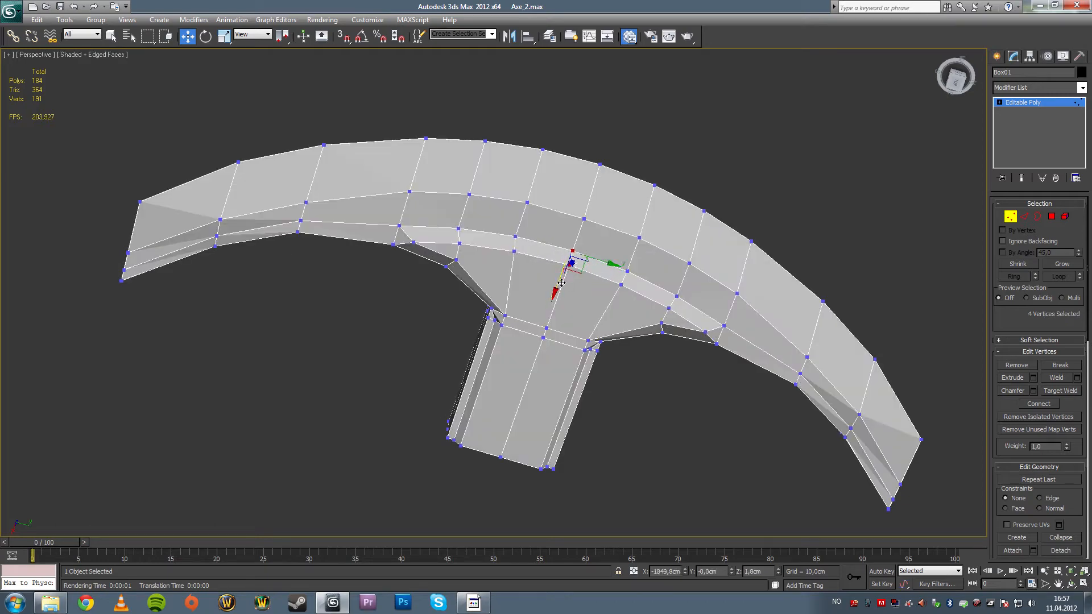
click(624, 163)
alt+middle_drag(607, 244, 567, 155)
click(1009, 219)
click(900, 267)
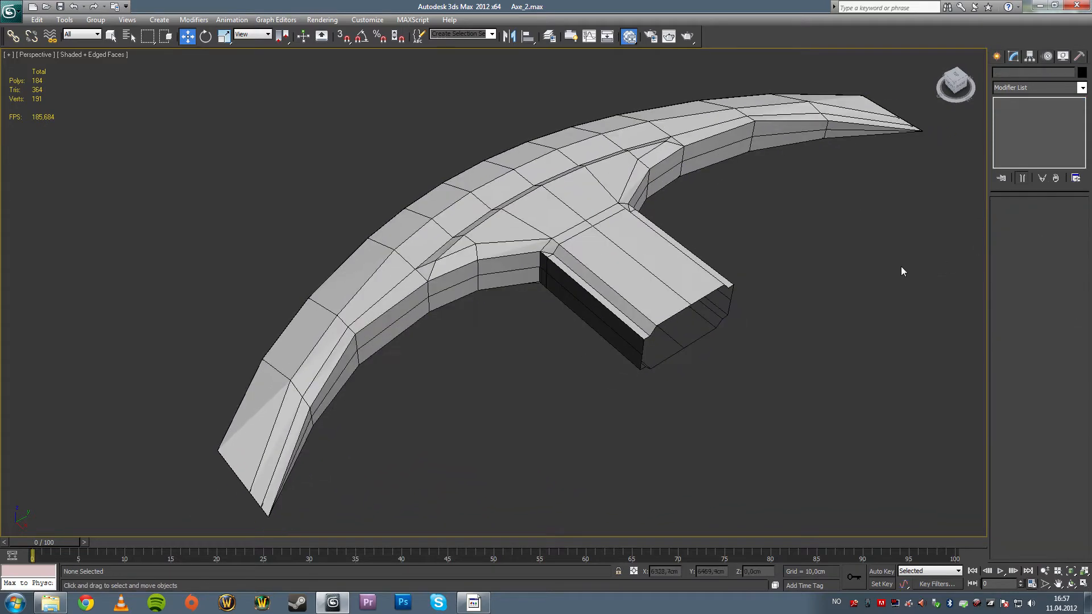
- Render the perspective view of the axe head to examine its shading
middle_drag(741, 274, 731, 267)
key(shift+q)
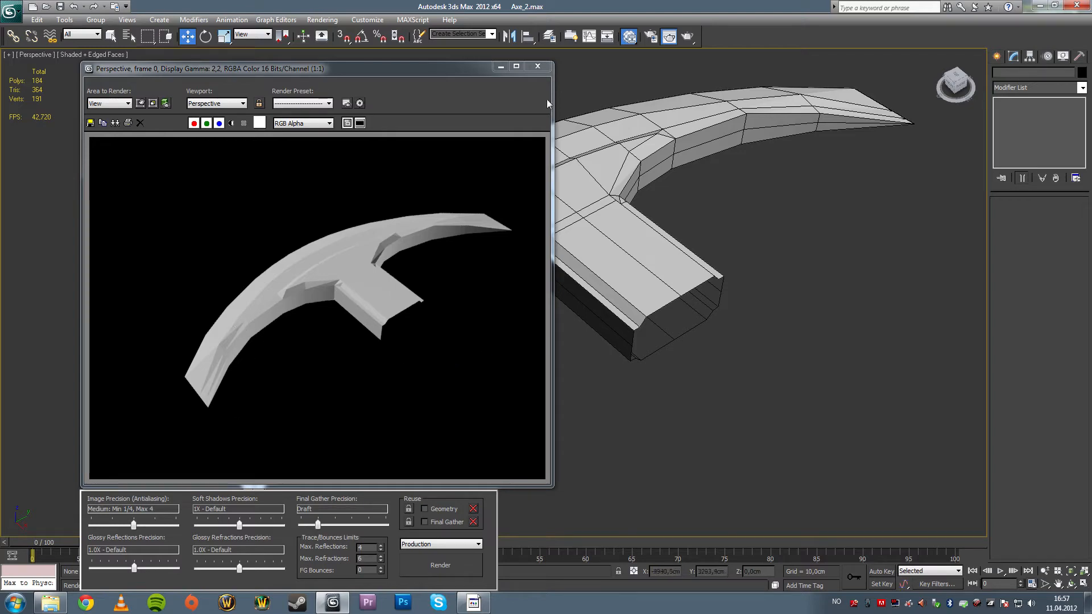
click(538, 67)
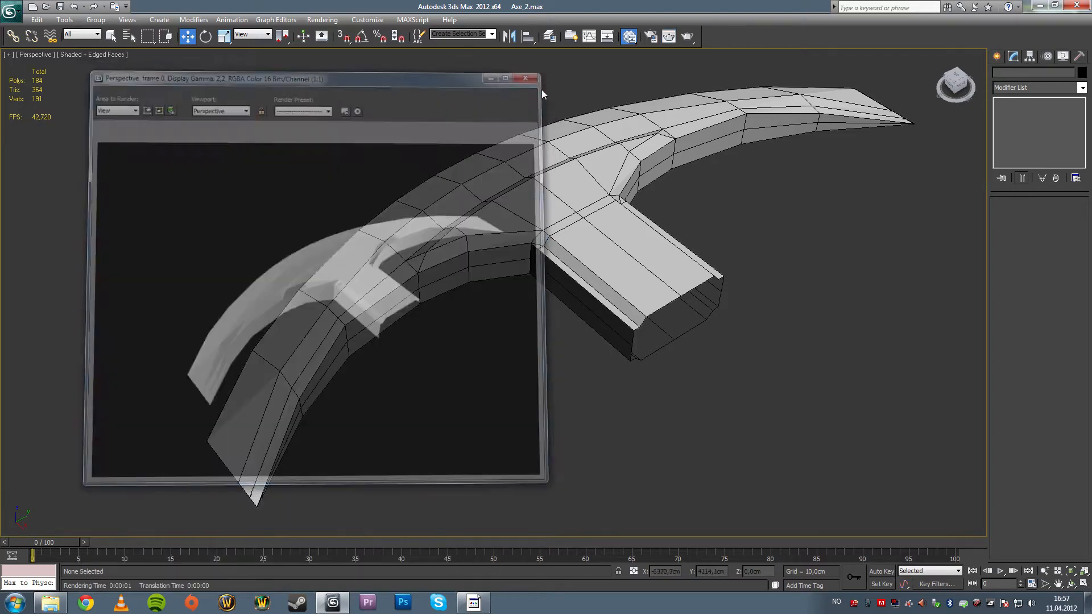
key(F9)
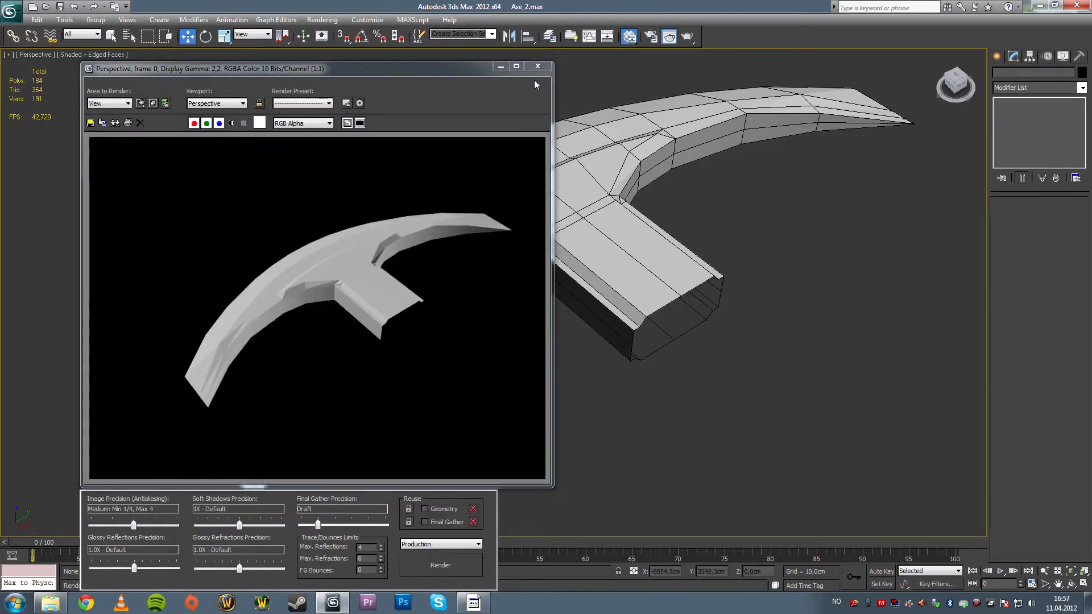
click(538, 67)
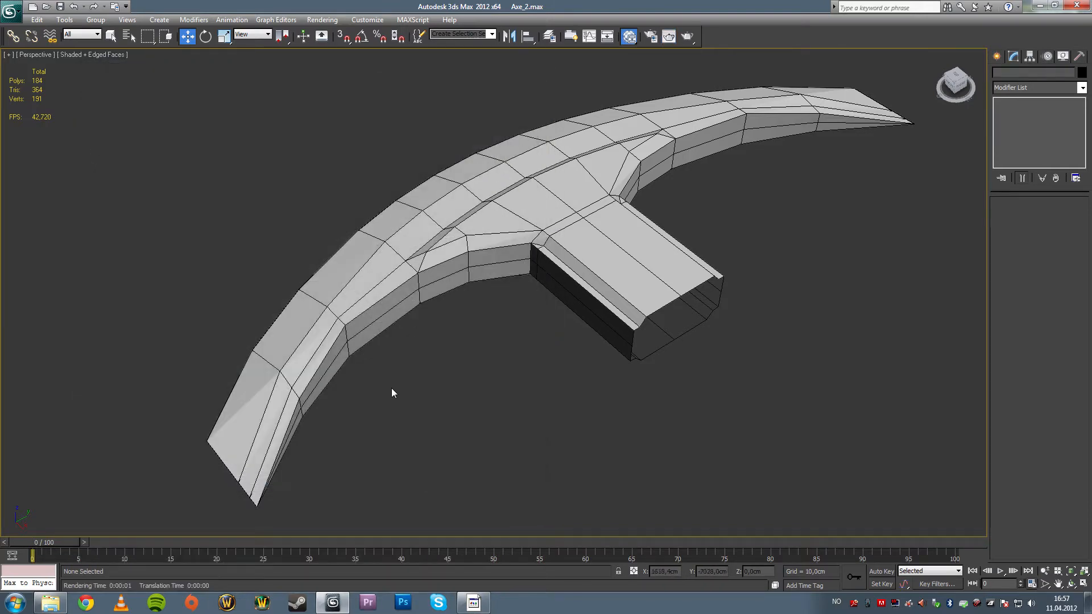
- Select the axe head and switch to its Polygon sub-object level with nothing selected
key(F4)
key(F4)
click(499, 231)
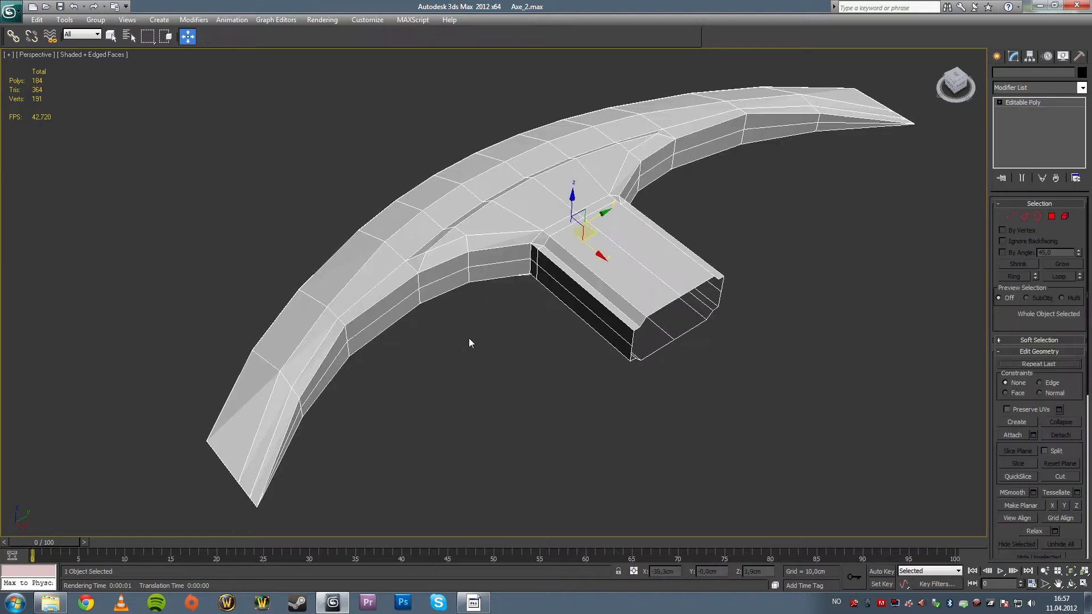
mouse_move(470, 339)
alt+middle_down()
mouse_move(464, 357)
mouse_move(464, 348)
alt+middle_up()
alt+middle_drag(399, 217, 469, 291)
alt+middle_drag(417, 251, 378, 191)
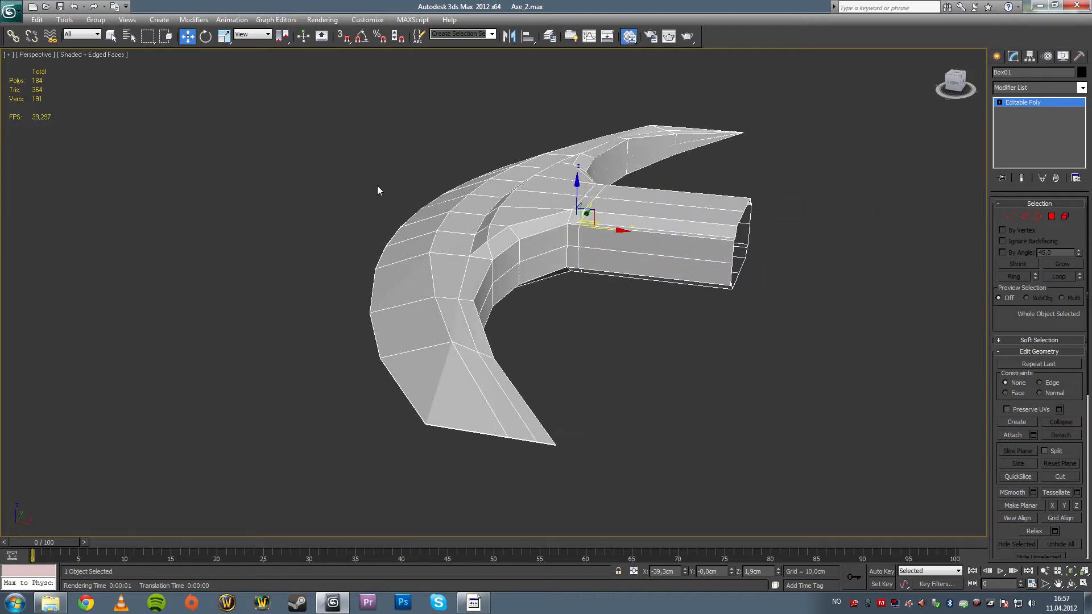
click(111, 36)
click(1010, 216)
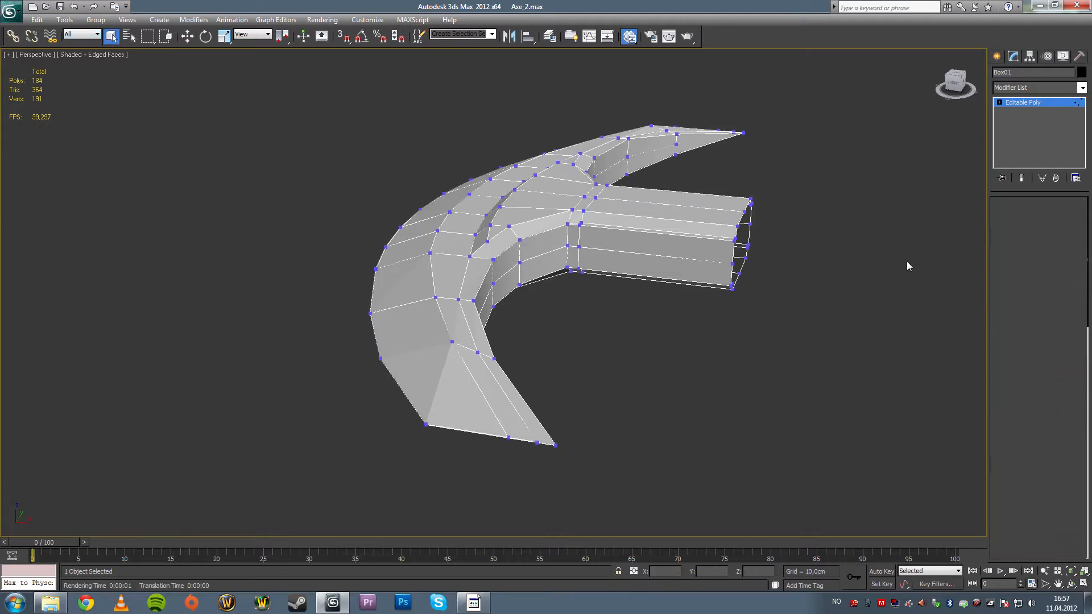
key(4)
click(793, 321)
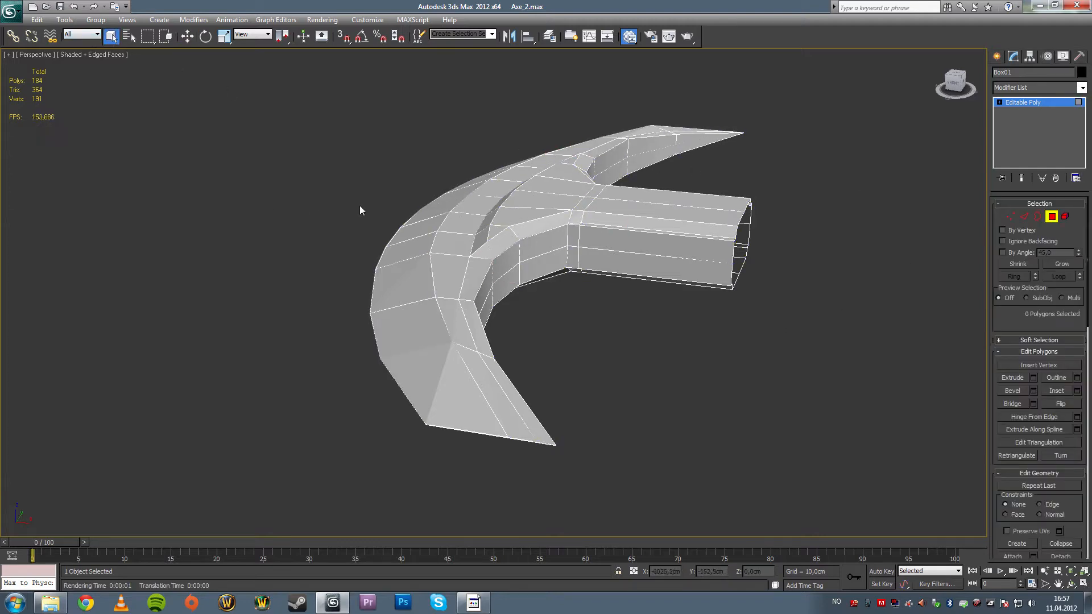
alt+middle_drag(360, 210, 584, 90)
- Select the ten-polygon strip running along the middle of the blade's upper face, leaving out the far tip polygon
click(595, 60)
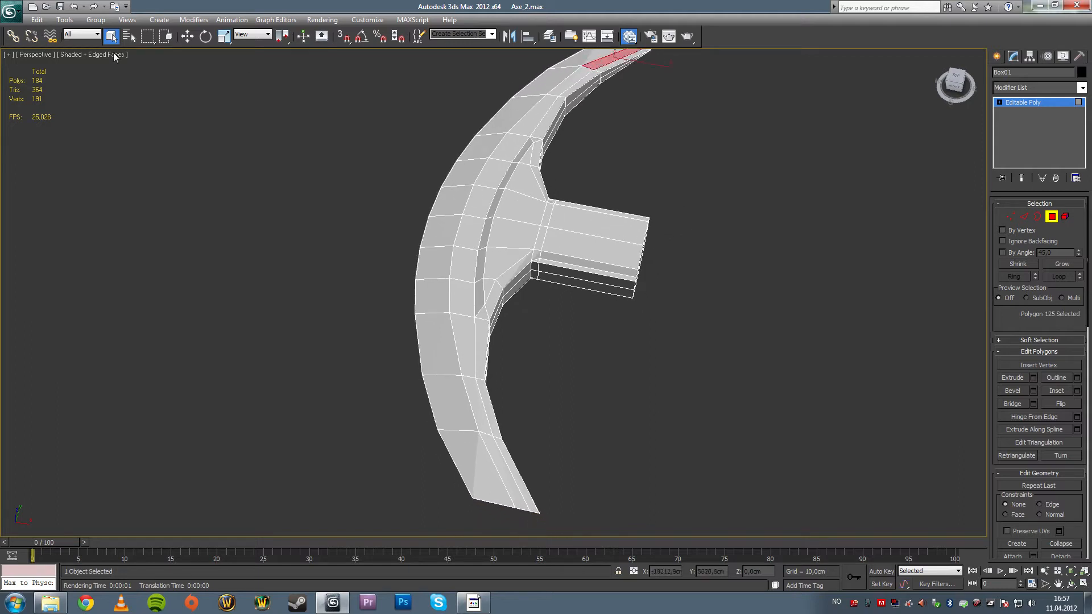
ctrl+click(569, 88)
ctrl+click(563, 91)
ctrl+click(563, 89)
ctrl+click(537, 117)
ctrl+click(512, 146)
ctrl+click(494, 172)
ctrl+click(480, 199)
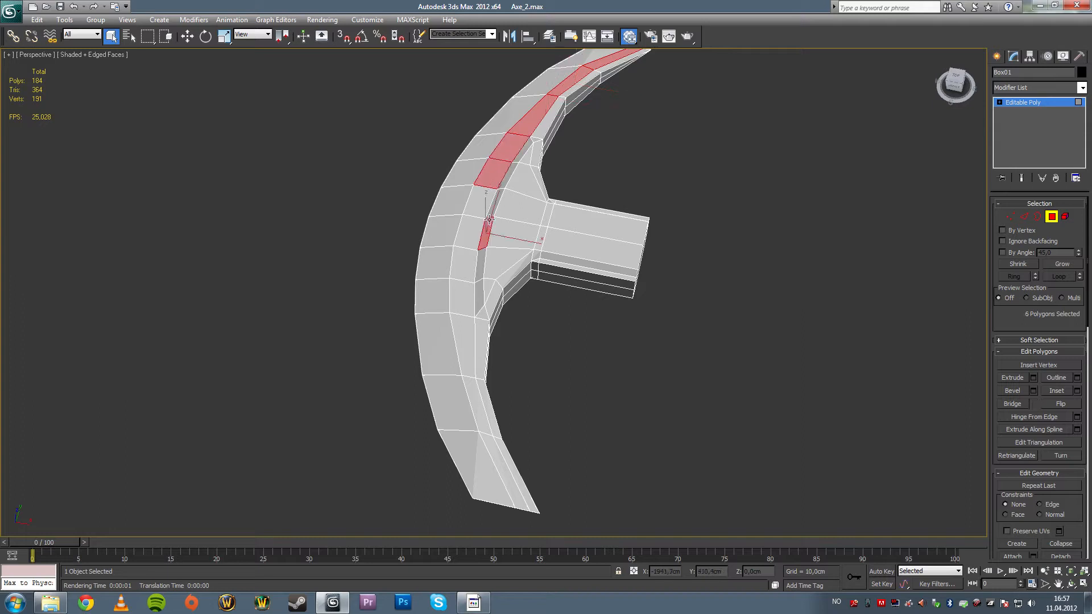
ctrl+click(475, 231)
ctrl+click(465, 265)
ctrl+click(462, 297)
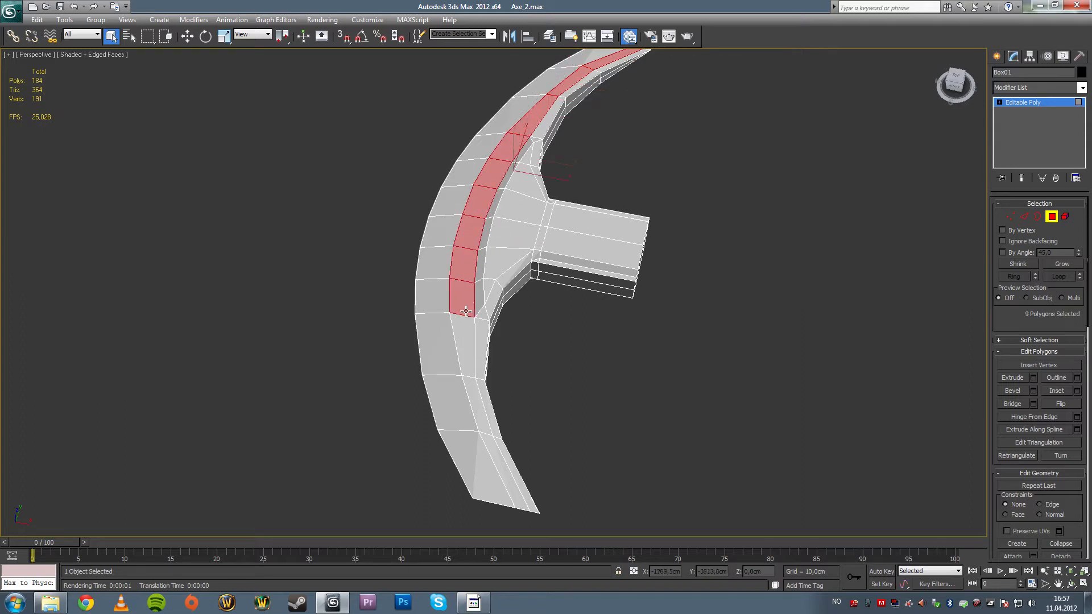
ctrl+click(467, 364)
alt+middle_drag(490, 230, 522, 213)
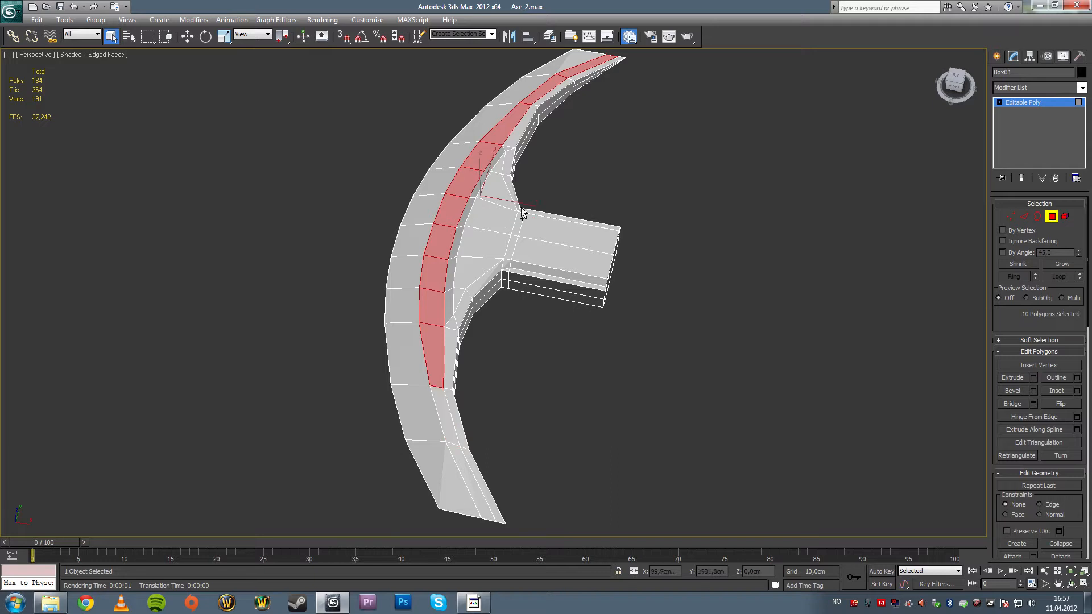
alt+click(610, 66)
ctrl+click(453, 425)
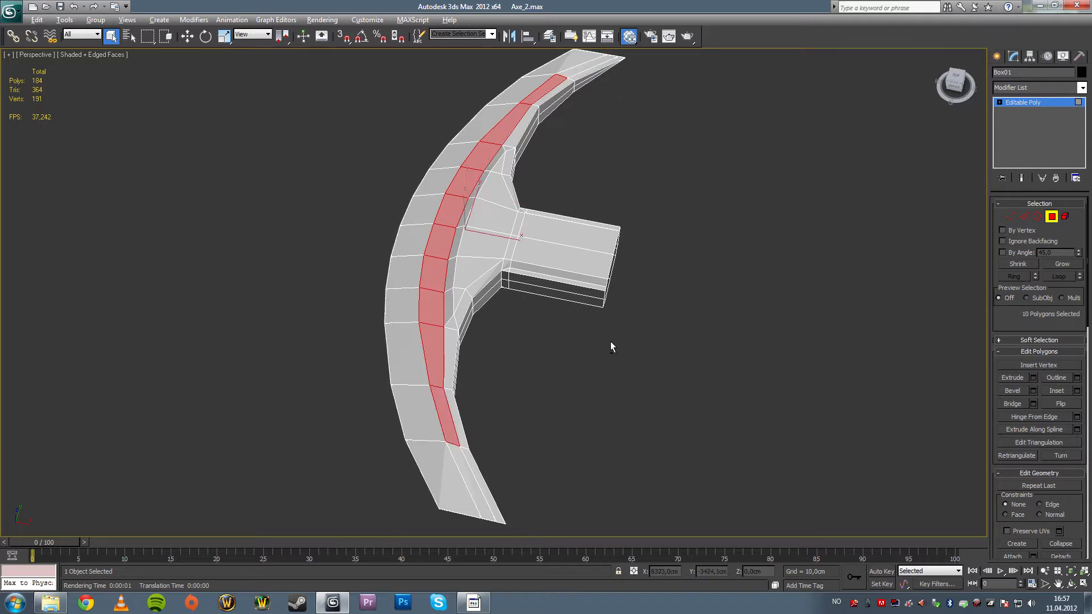
- Try to flatten the selected blade strip with Make Planar on the X axis, and on the Y axis
alt+middle_drag(609, 341, 595, 283)
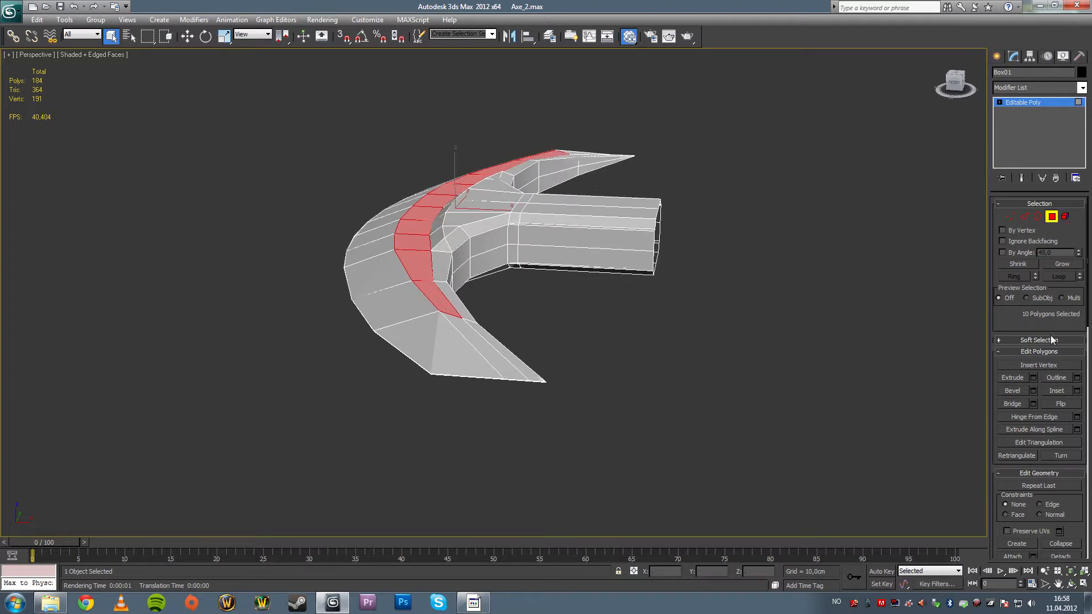
scroll(1034, 317, down, 4)
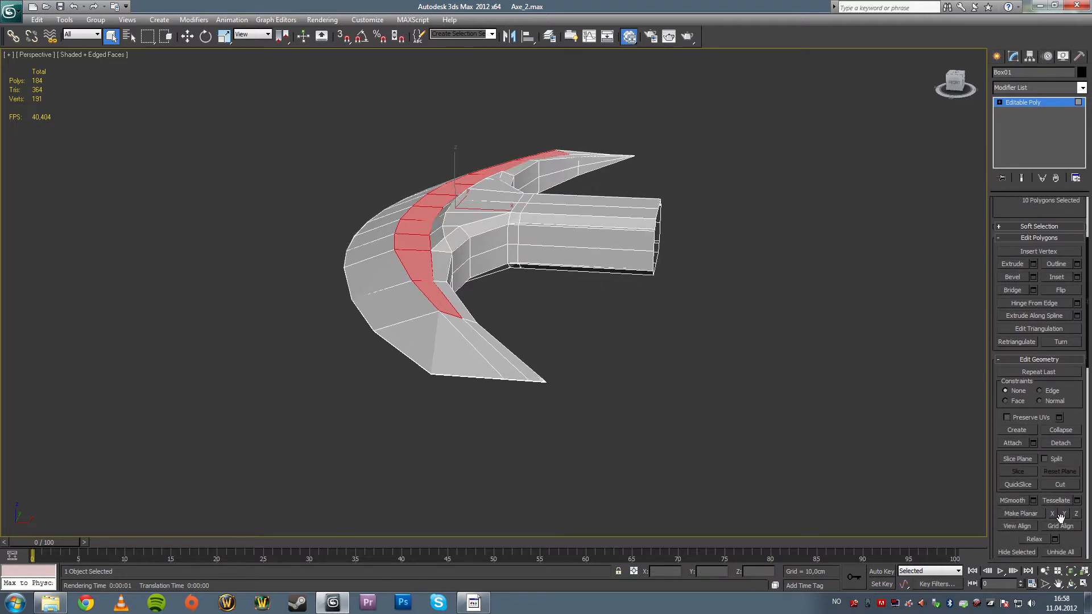
click(1053, 514)
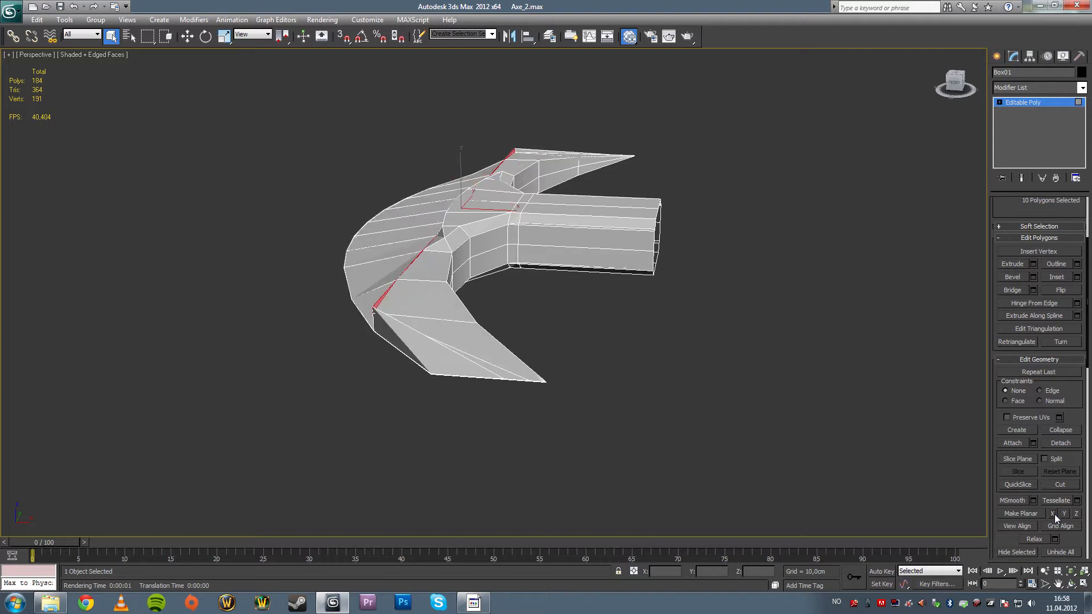
key(ctrl+z)
click(1067, 513)
key(ctrl+z)
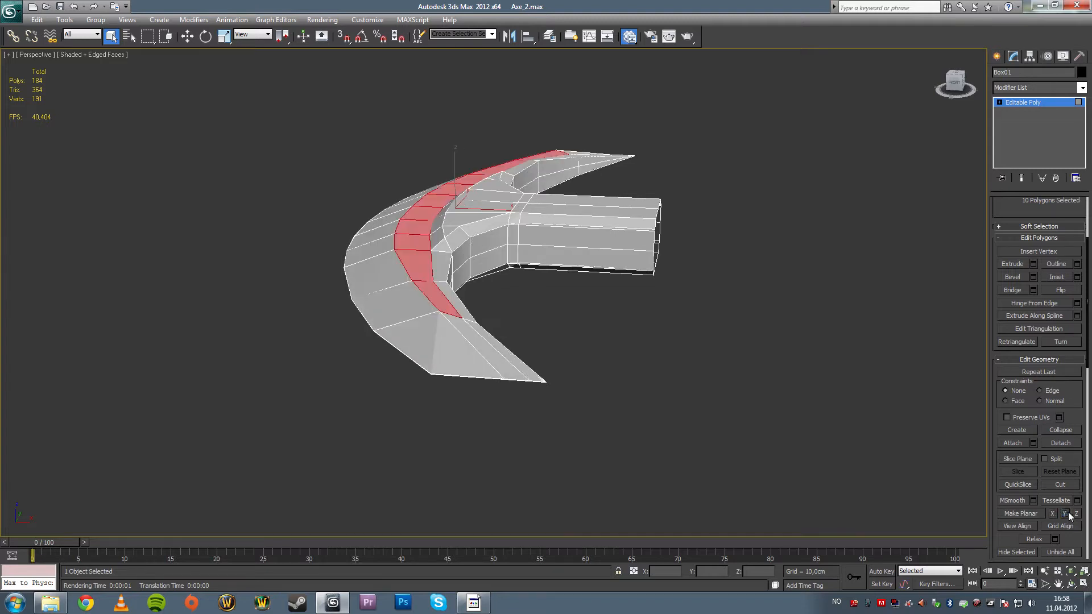
- Make the blade strip planar on Z, then add two adjacent polygons near the closer tip and flatten on Z again
click(1075, 514)
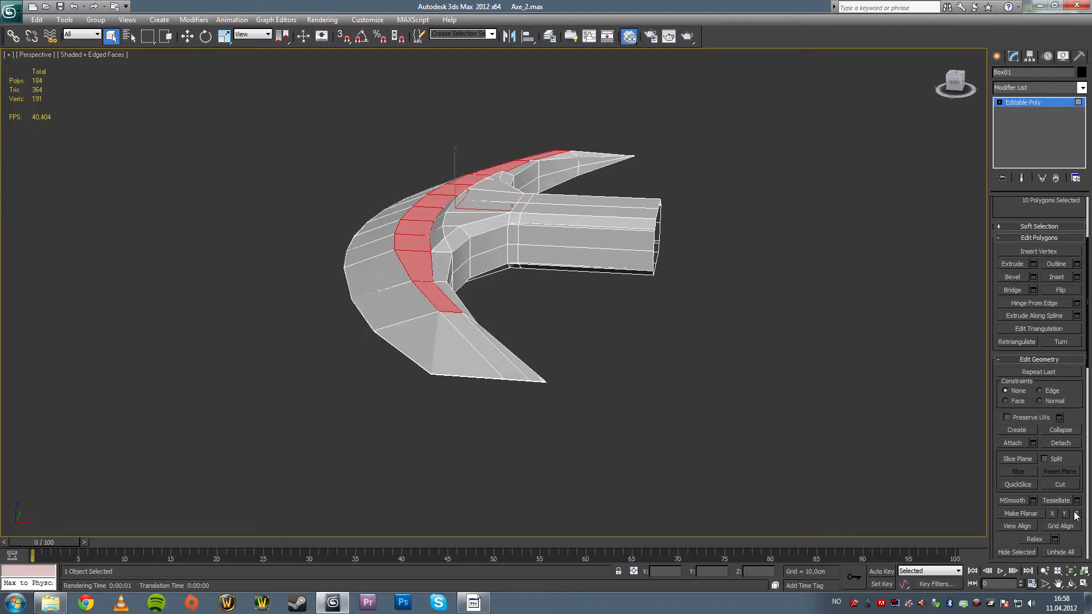
click(711, 431)
mouse_move(629, 333)
alt+middle_down()
mouse_move(605, 343)
mouse_move(619, 335)
alt+middle_up()
click(381, 265)
ctrl+click(399, 276)
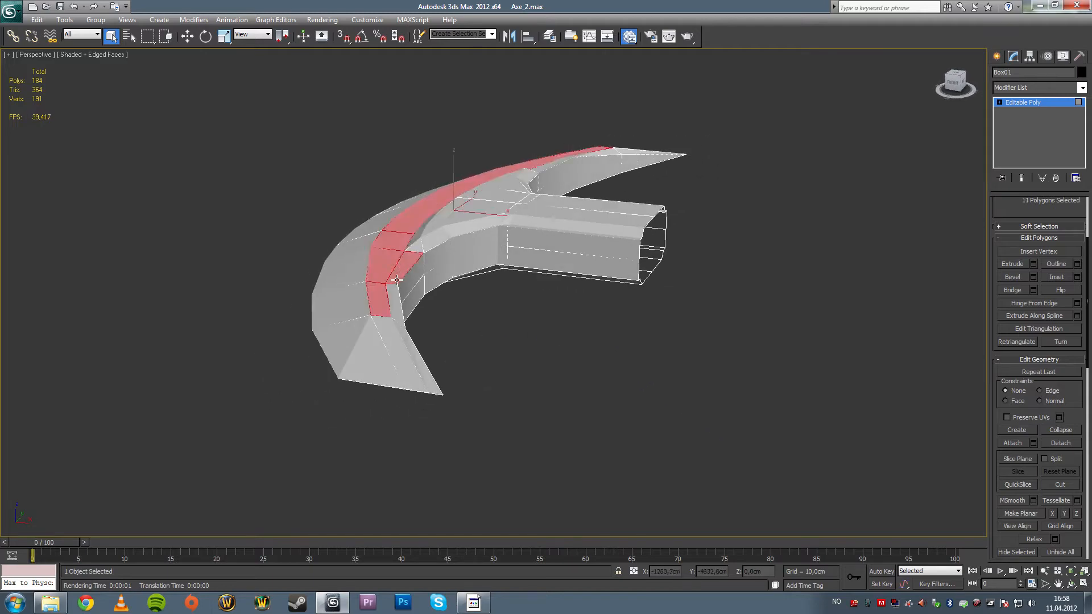
ctrl+click(395, 309)
click(1076, 514)
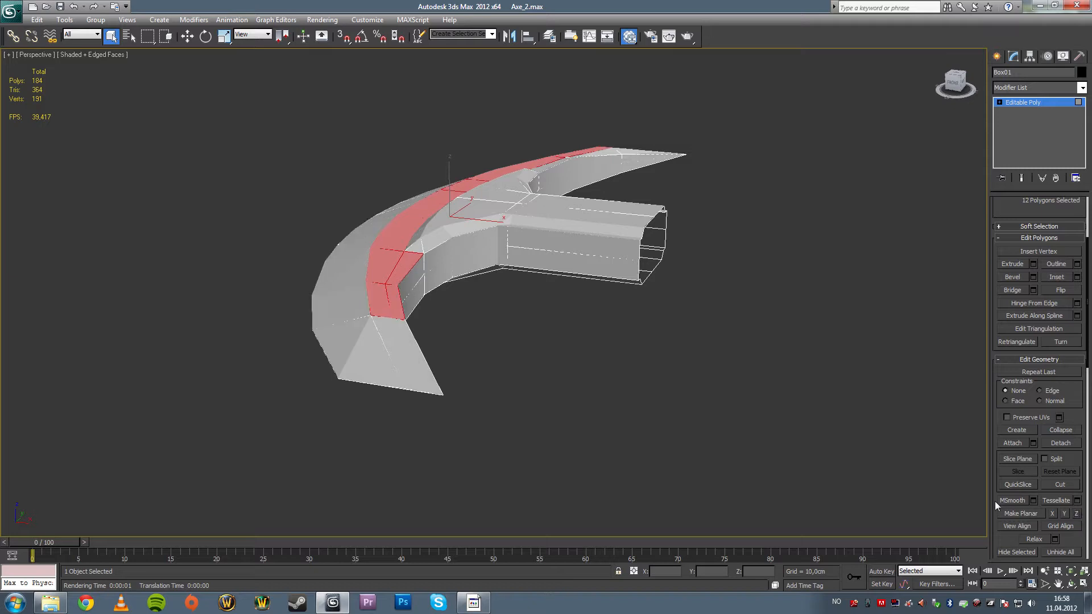
click(660, 394)
- Select the ten upper-face polygons covering the blade's raised centre, the narrow connecting strip and the handle socket, and clear the selection
alt+middle_drag(659, 394, 551, 375)
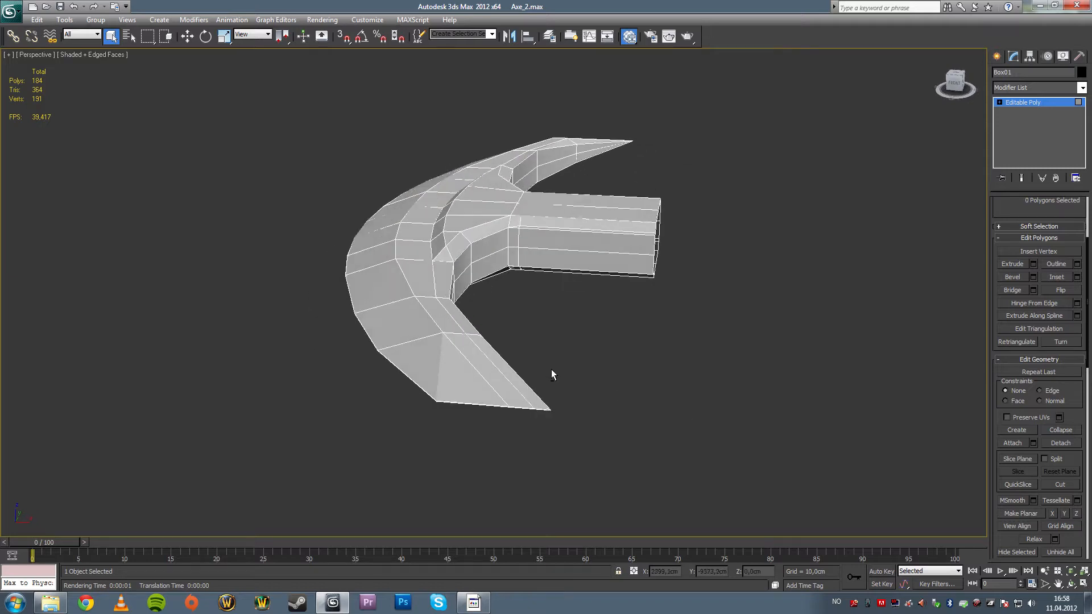
click(446, 229)
ctrl+click(448, 237)
ctrl+click(474, 207)
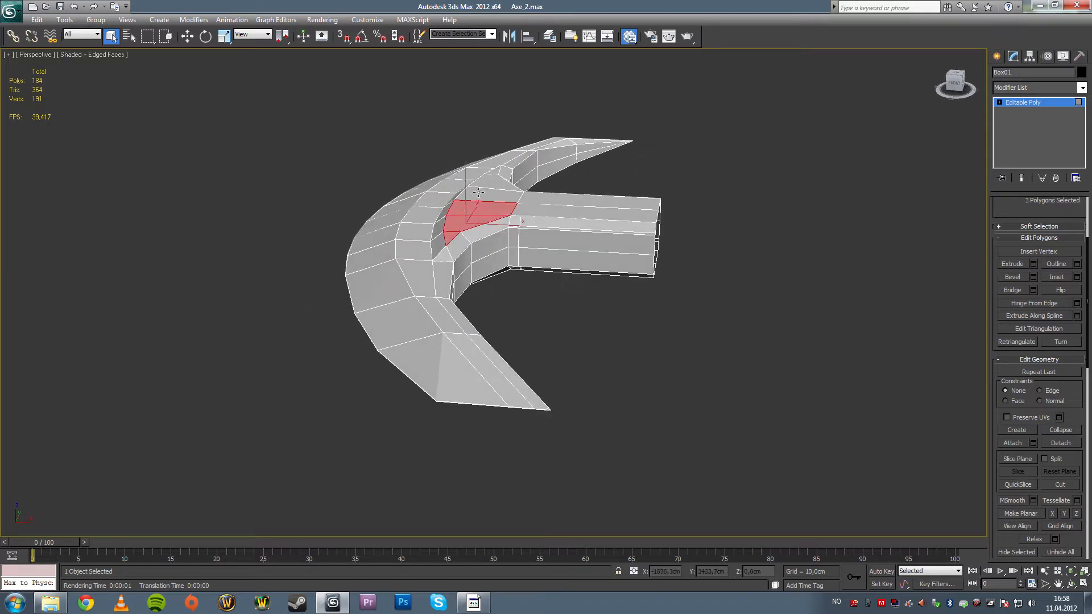
ctrl+click(496, 188)
ctrl+click(501, 173)
ctrl+click(544, 199)
ctrl+click(566, 215)
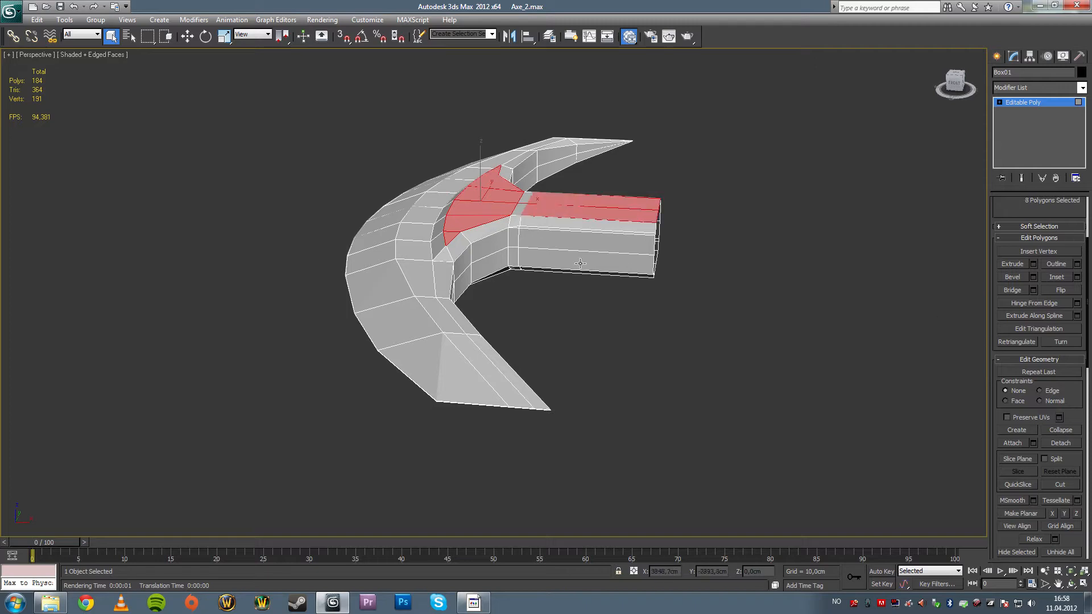
ctrl+click(527, 211)
ctrl+click(528, 197)
alt+middle_drag(527, 197, 676, 316)
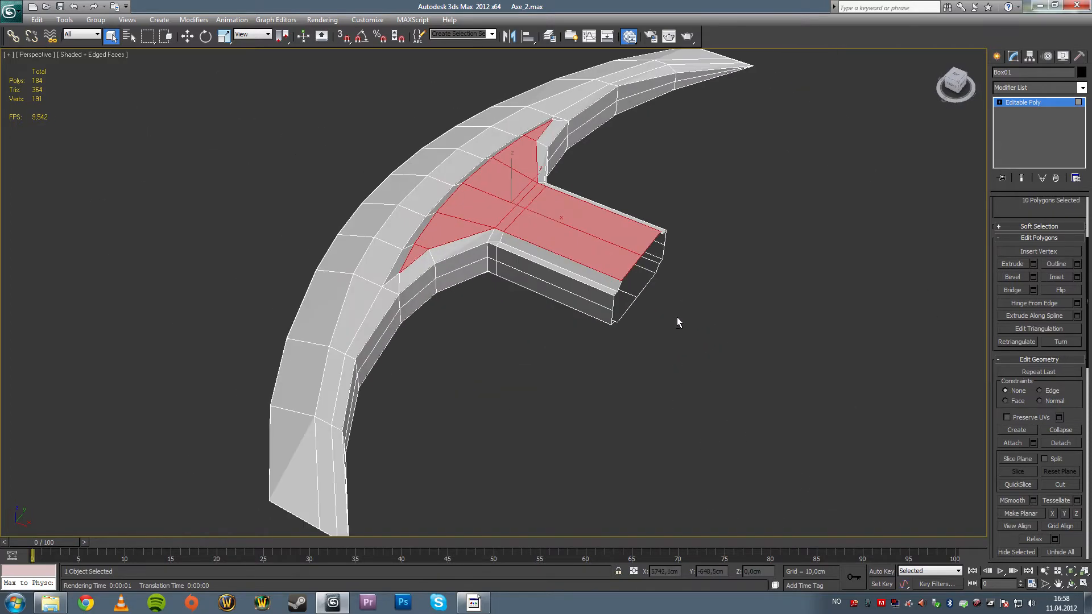
click(633, 468)
- Leave Polygon level, deselect the axe head, render the Perspective view and close the rendered frame
alt+middle_drag(634, 468, 507, 387)
drag(1015, 203, 1017, 325)
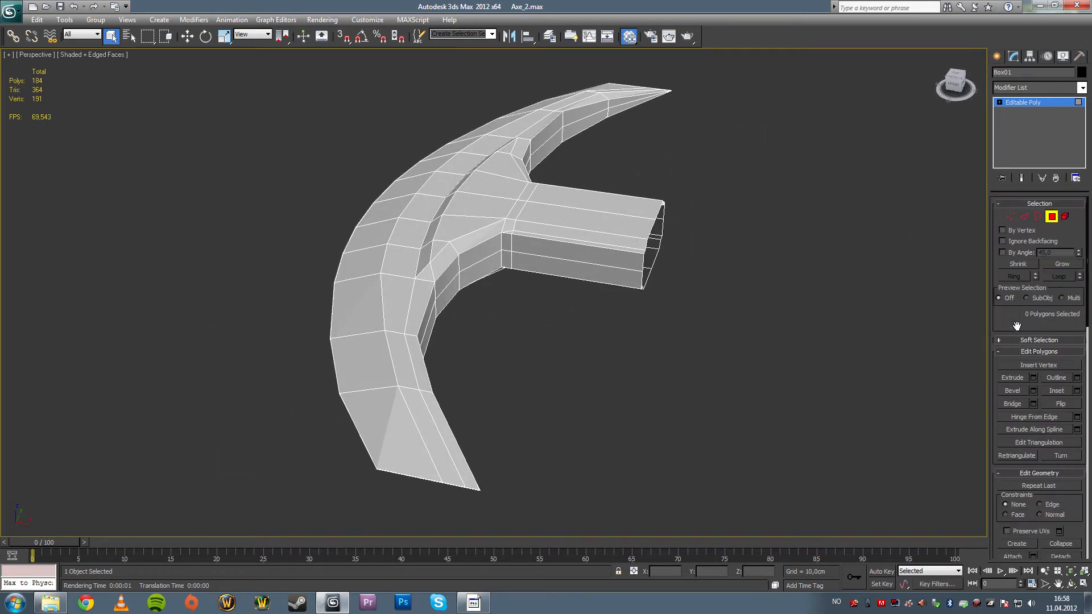
click(825, 317)
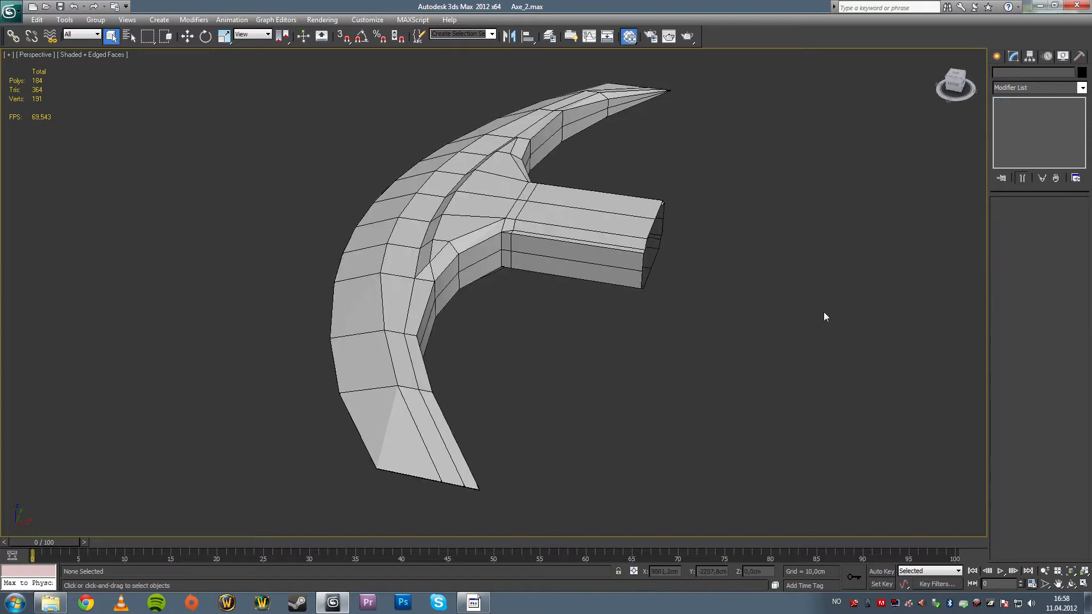
key(shift+q)
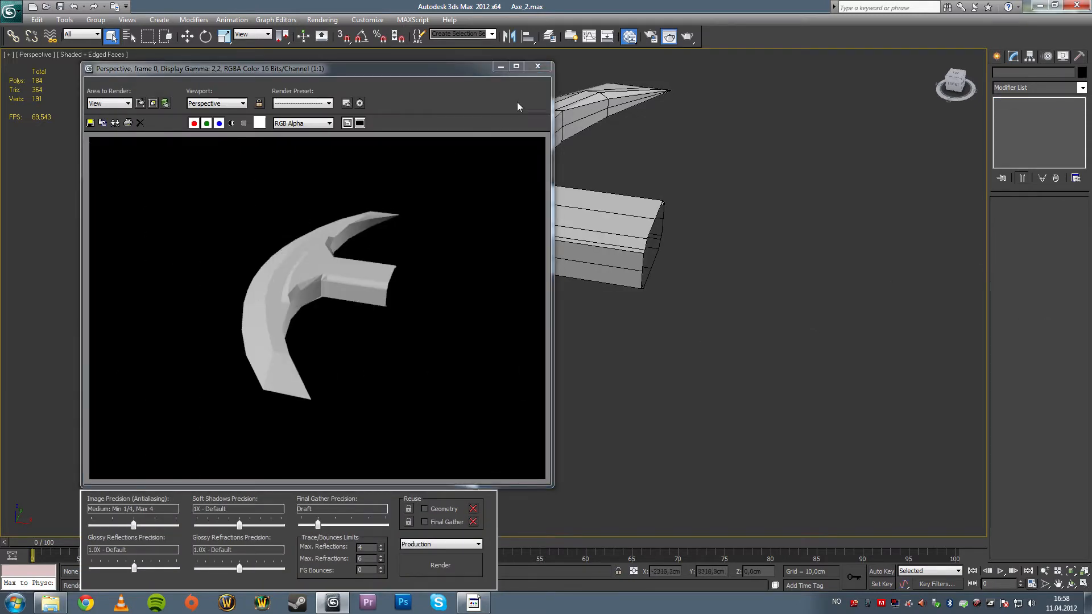
click(537, 66)
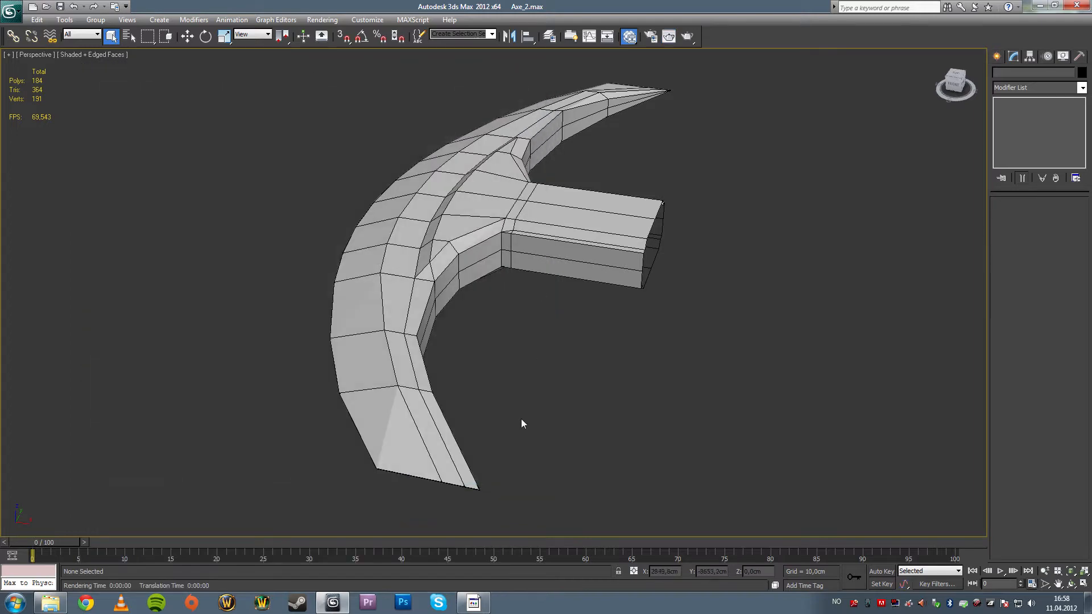
- Select the axe head and examine the creased faces at the closer blade tip from several angles
alt+middle_drag(521, 418, 452, 421)
click(344, 401)
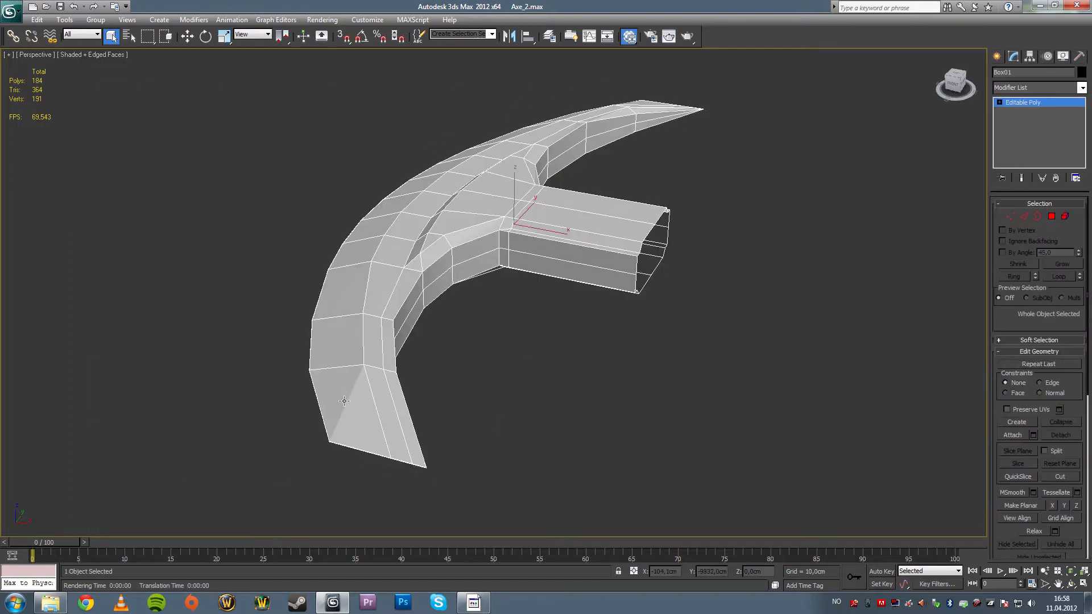
alt+middle_drag(367, 414, 487, 259)
scroll(396, 465, up, 3)
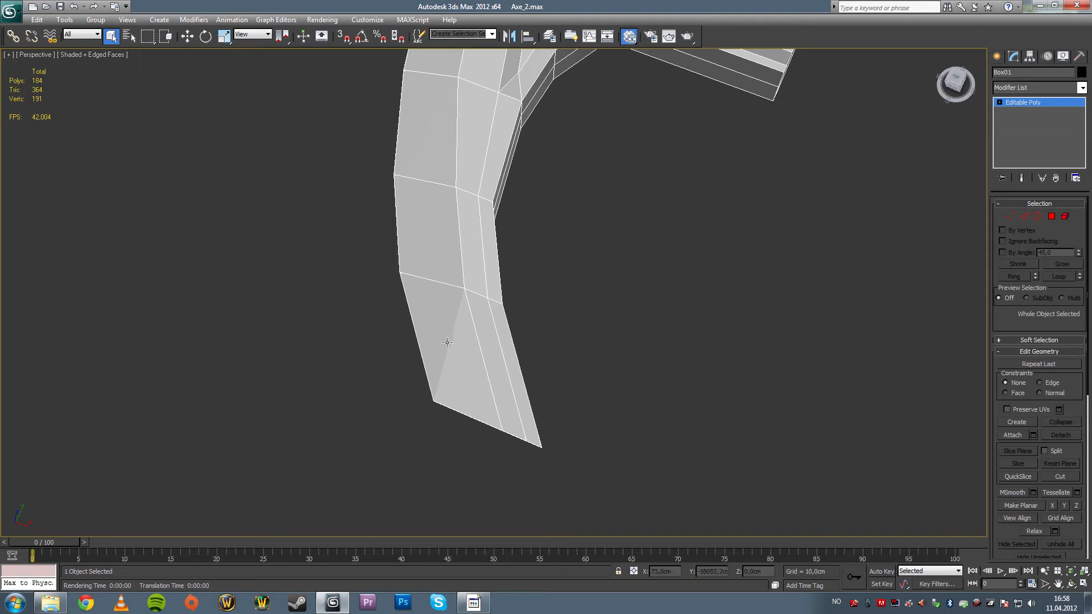
alt+middle_drag(447, 342, 521, 370)
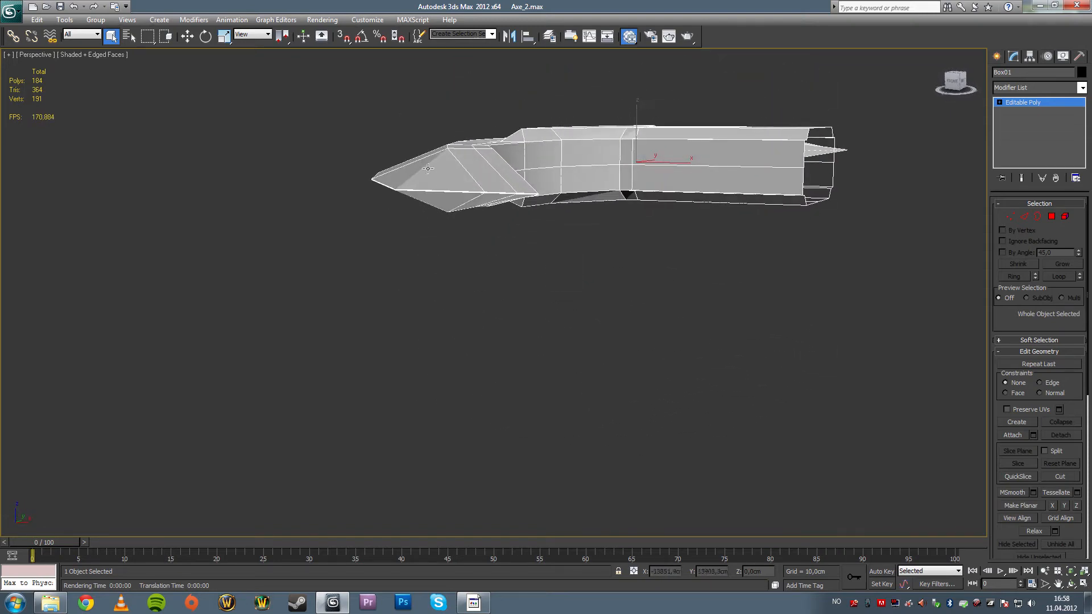
alt+middle_drag(490, 189, 486, 205)
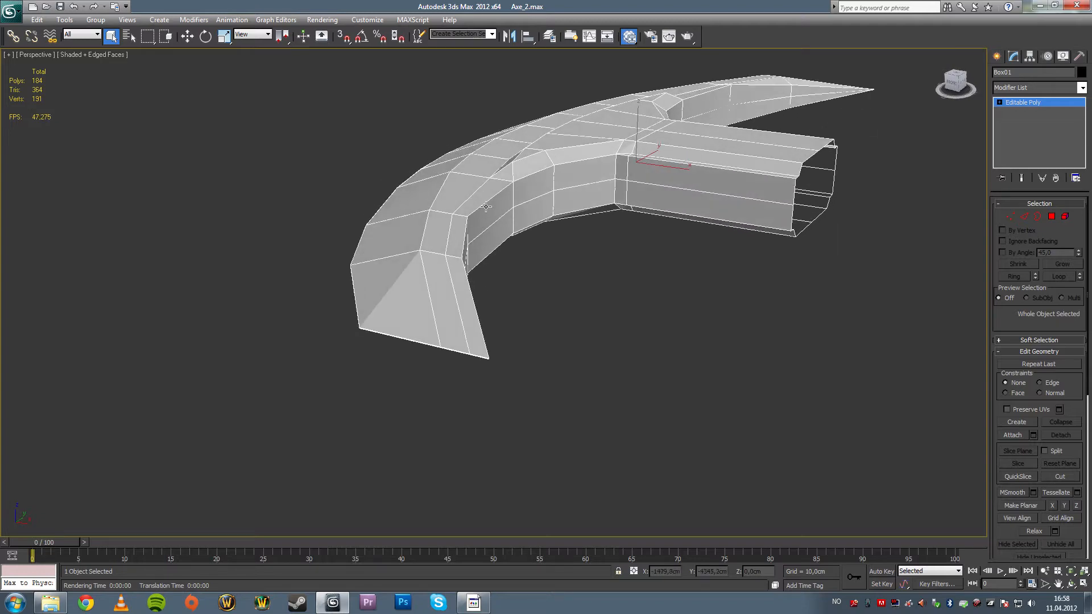
scroll(466, 315, up, 5)
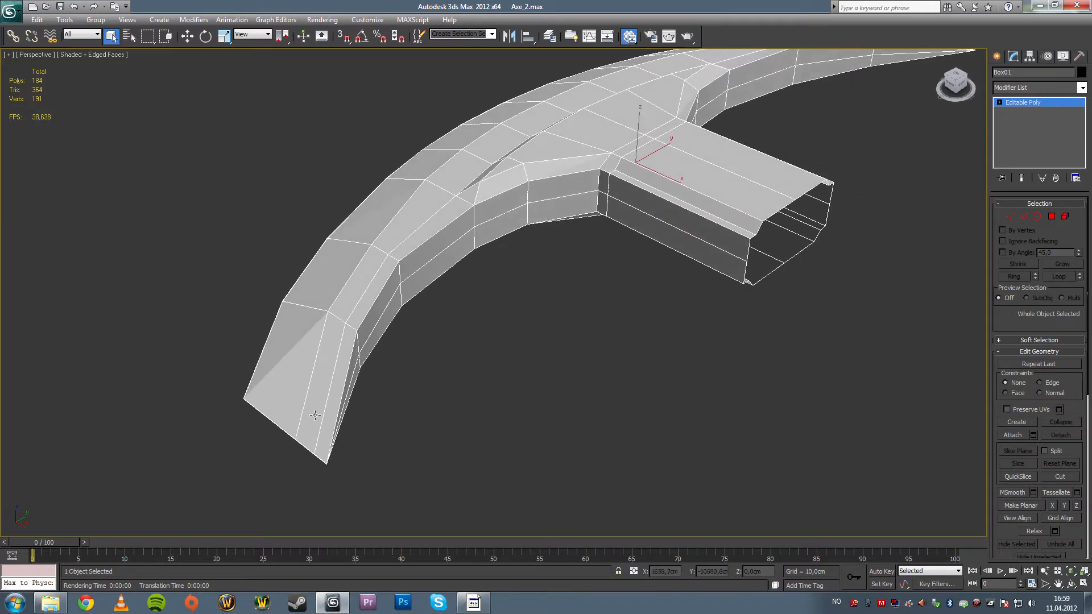
alt+middle_drag(314, 415, 327, 412)
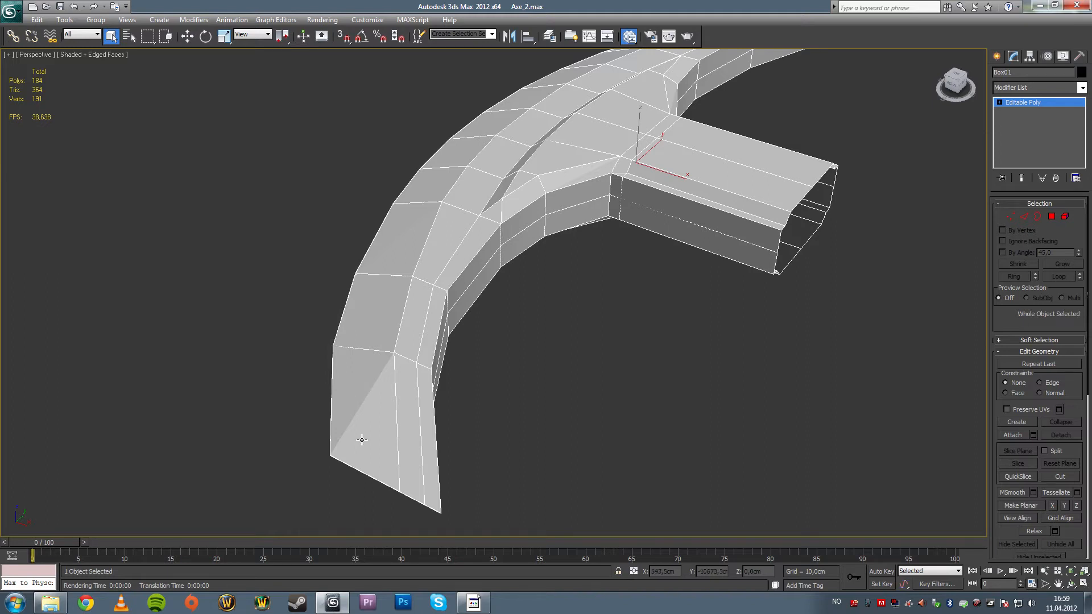
alt+middle_drag(411, 426, 651, 389)
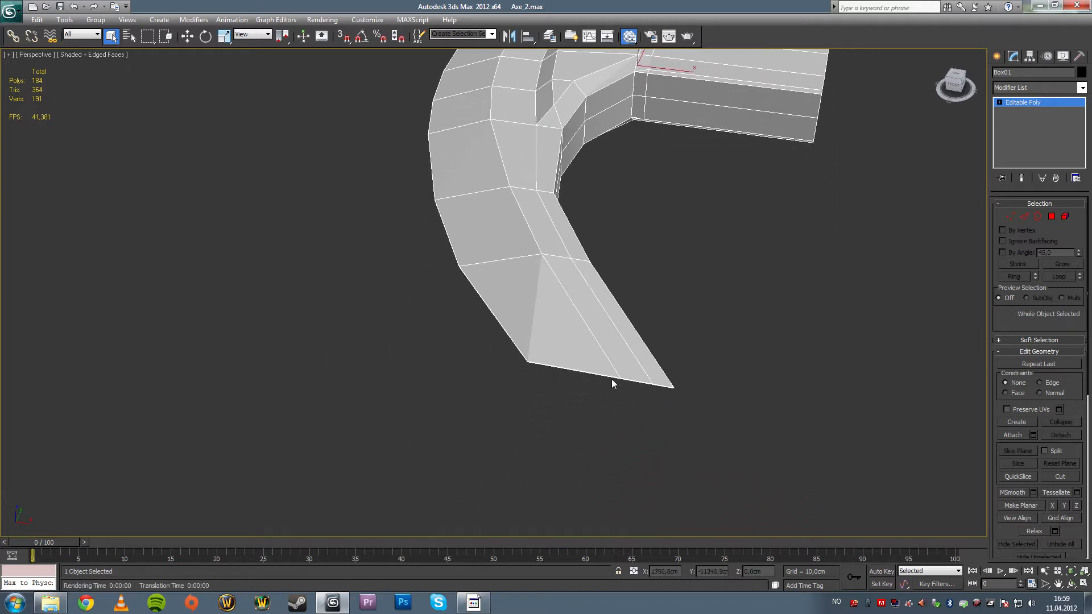
alt+middle_drag(524, 326, 576, 374)
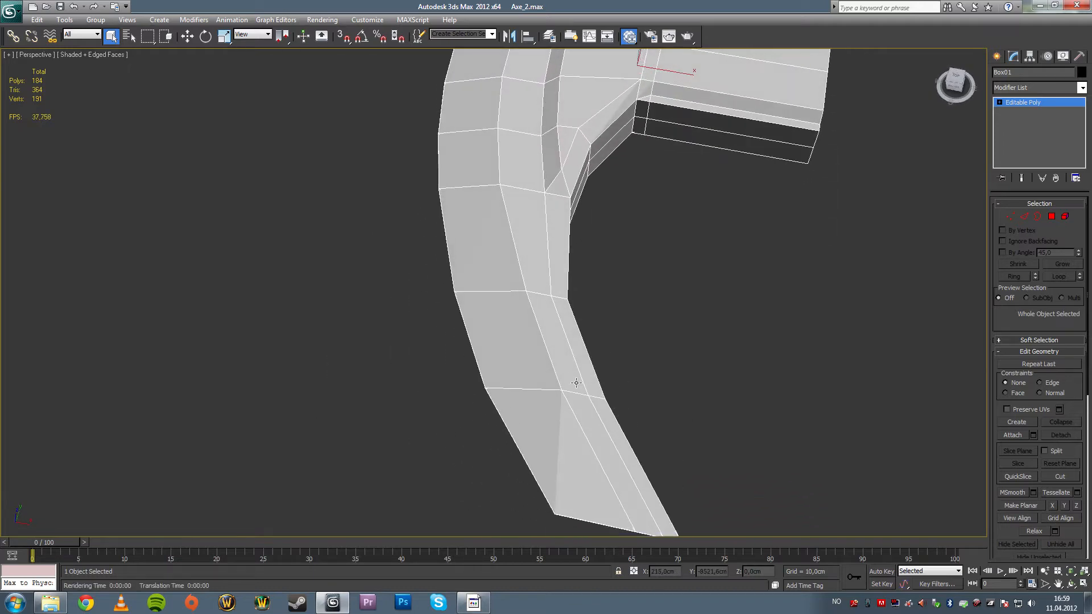
middle_drag(579, 430, 563, 314)
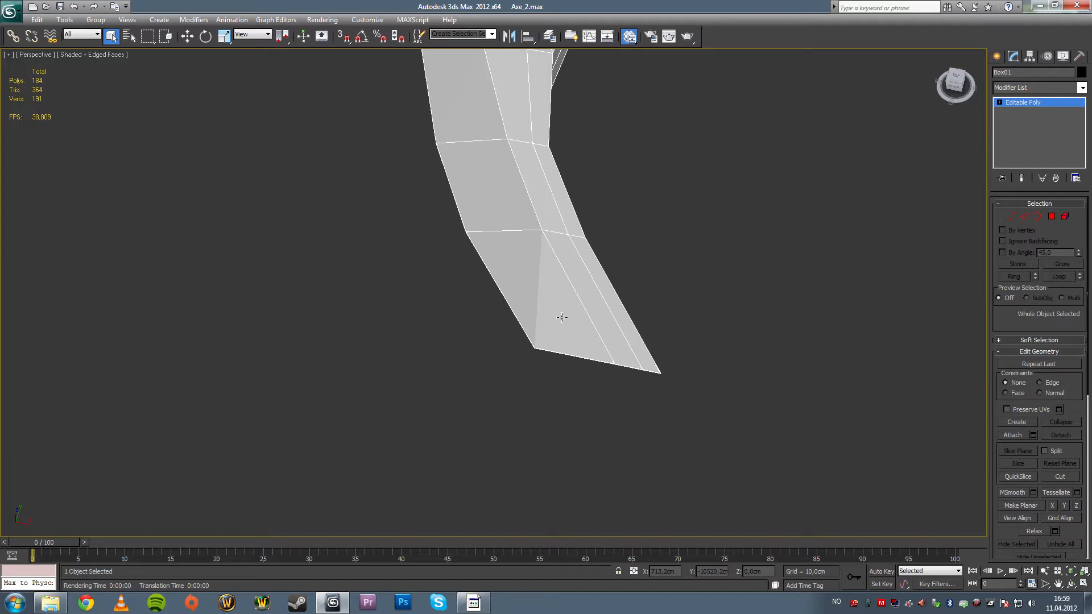
alt+middle_drag(562, 317, 549, 298)
alt+middle_drag(540, 225, 543, 267)
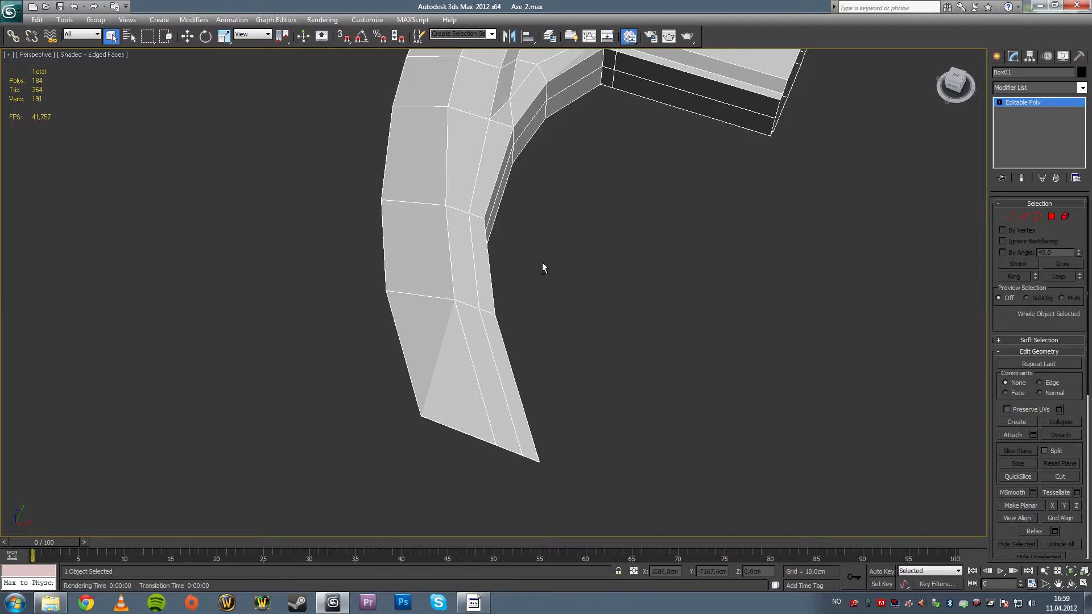
- Show the Top view at full size, framed closely on the blade's lower tip
click(1009, 216)
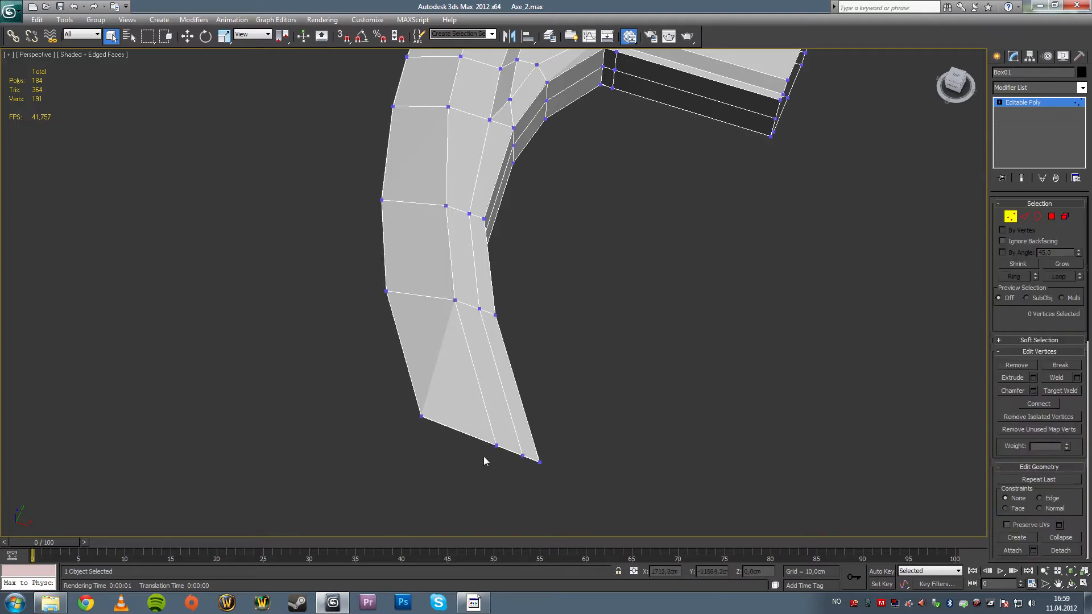
click(1010, 217)
key(alt+w)
key(alt+w)
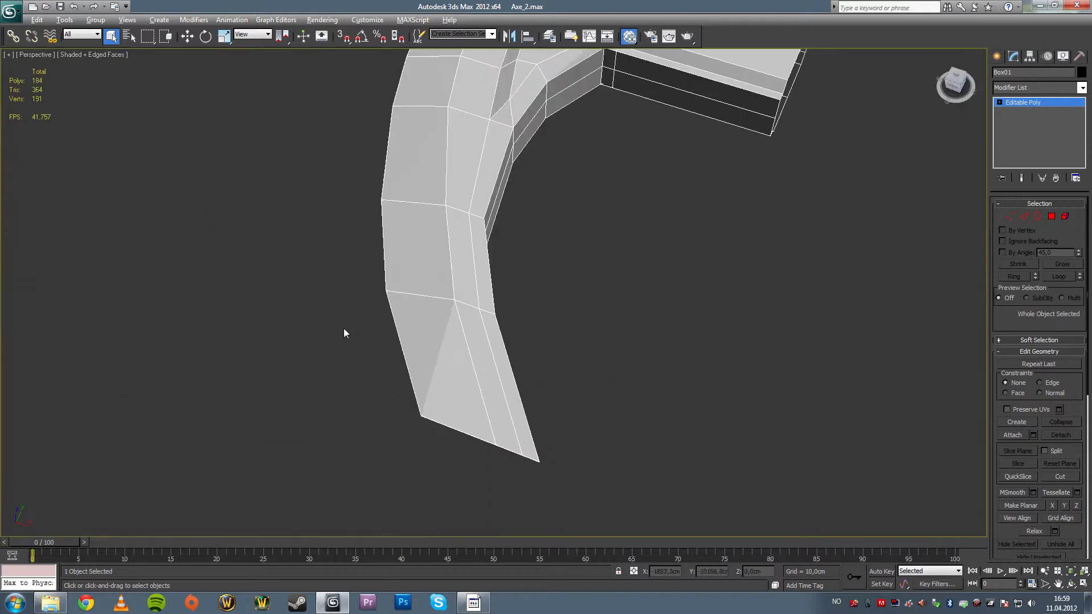
key(alt+w)
middle_click(321, 217)
key(alt+w)
middle_drag(407, 381, 448, 214)
scroll(573, 324, up, 3)
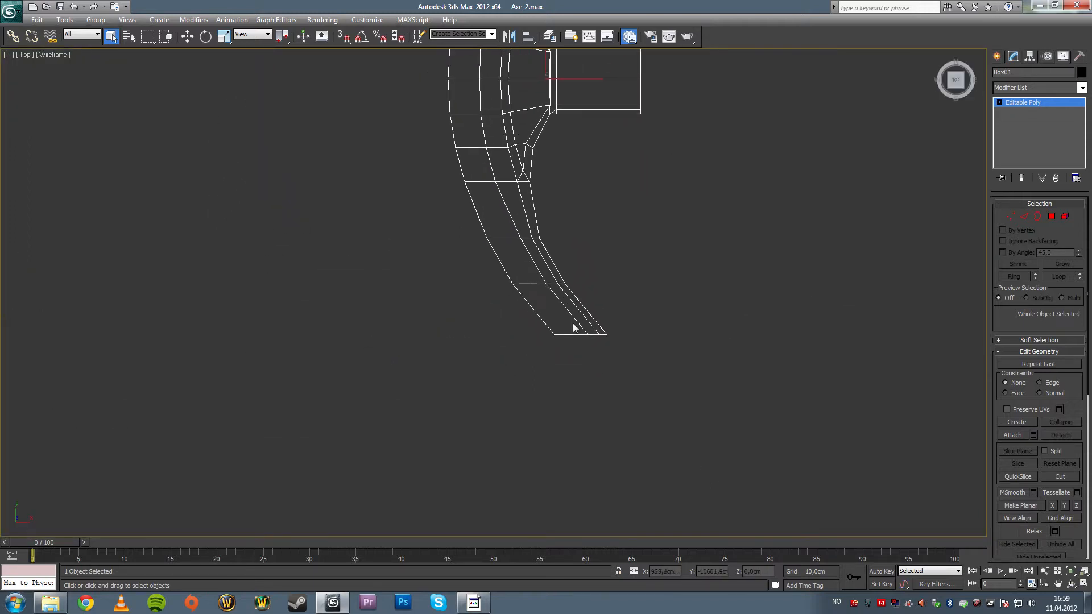
scroll(642, 371, up, 4)
middle_drag(646, 373, 459, 241)
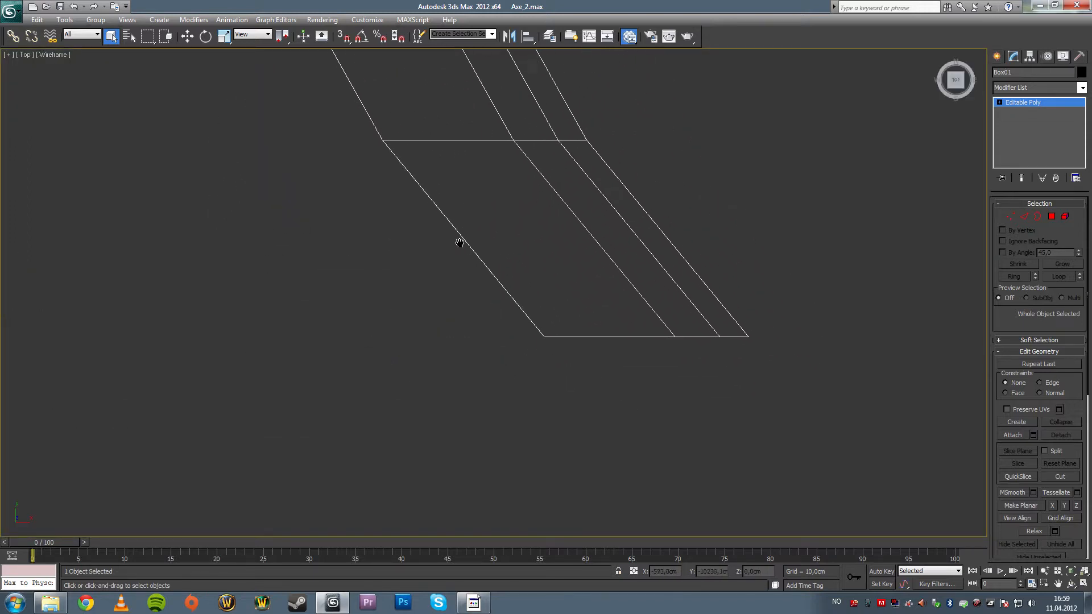
middle_drag(474, 277, 439, 331)
scroll(428, 363, down, 3)
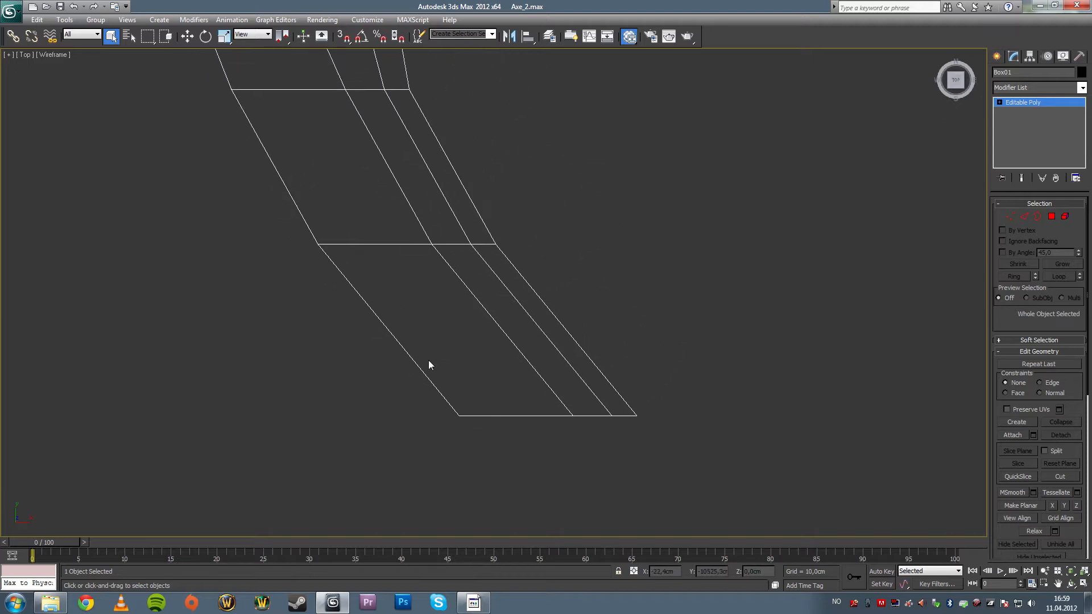
scroll(458, 363, up, 1)
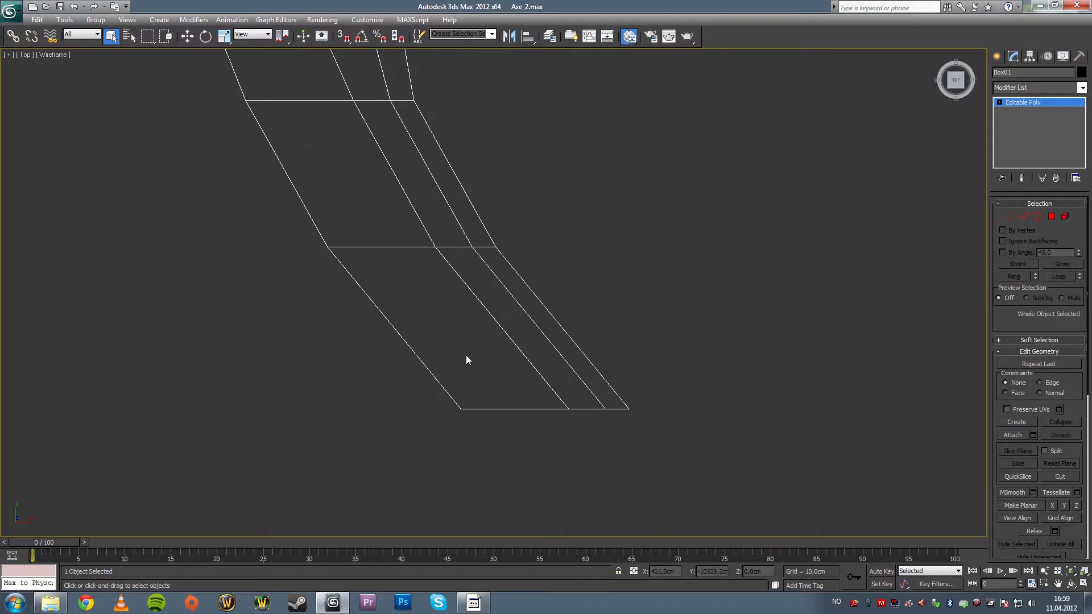
- At Vertex level, move the outer corner vertices and their neighbouring group on the lower tip's end edge back toward the blade body
click(1011, 216)
key(w)
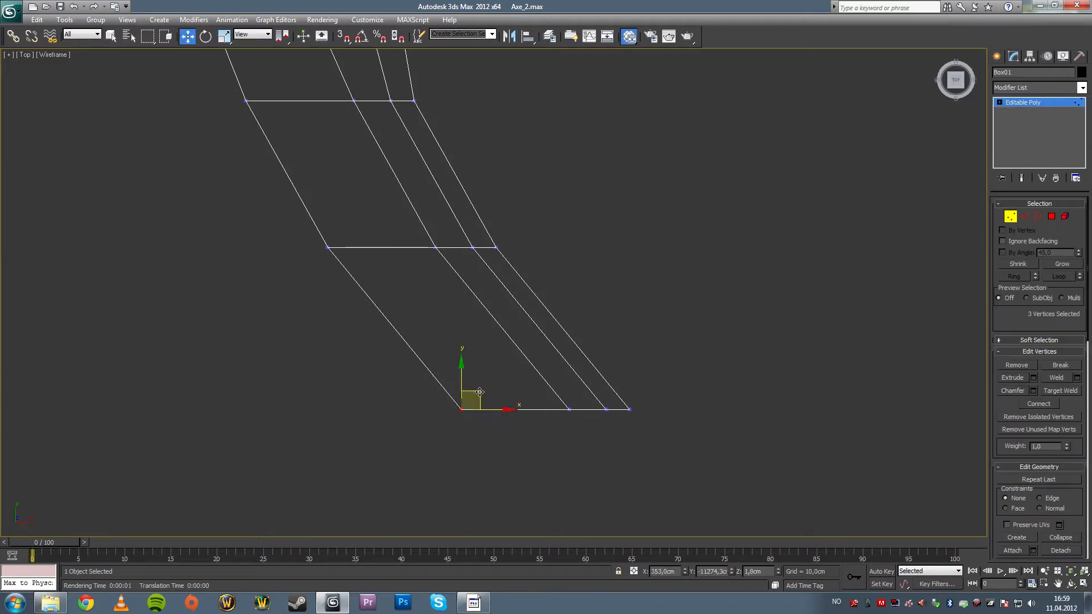
mouse_move(478, 392)
mouse_down()
mouse_move(472, 380)
mouse_move(461, 395)
mouse_up()
drag(581, 440, 581, 440)
drag(531, 389, 444, 350)
click(350, 356)
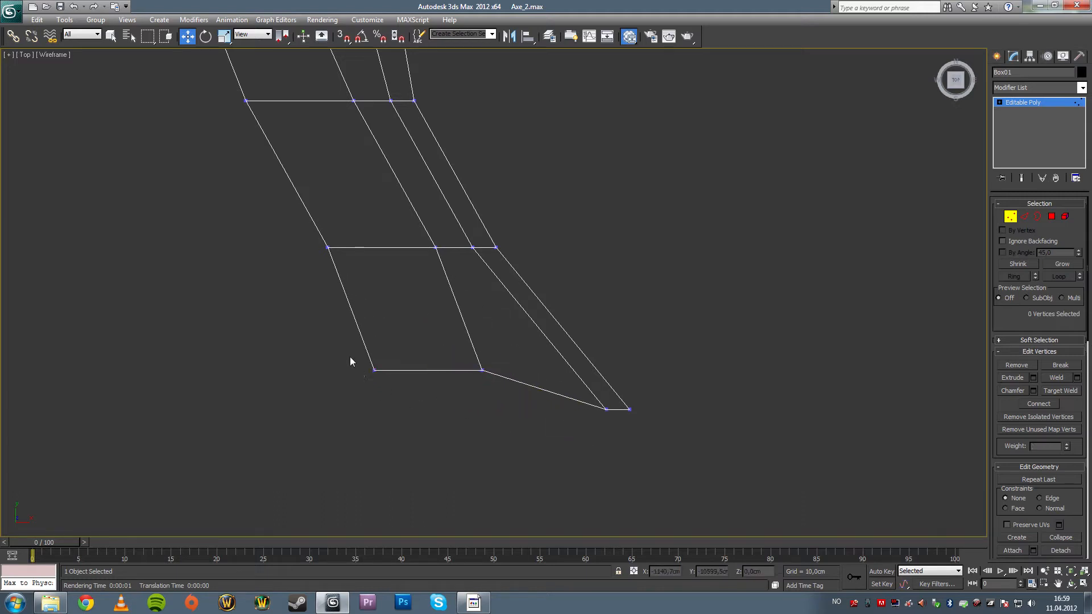
- Reposition the outer corner vertices and the neighbouring group so the lower tip's end edge slants toward the point
drag(350, 356, 406, 314)
mouse_move(470, 354)
mouse_down()
mouse_move(496, 382)
mouse_move(488, 360)
mouse_up()
drag(349, 307, 431, 364)
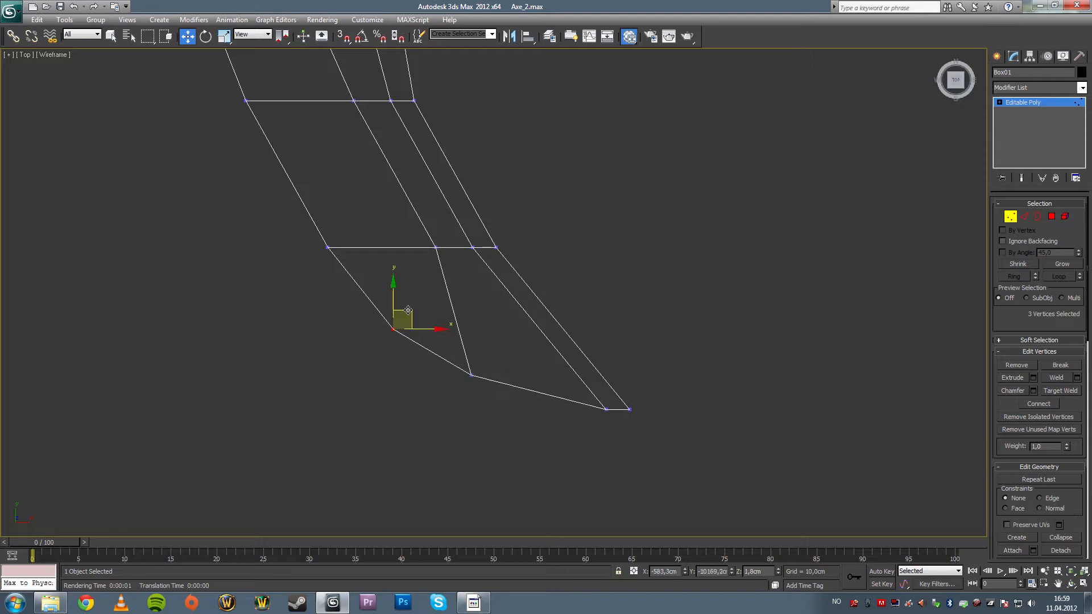
drag(408, 309, 391, 304)
drag(447, 359, 489, 410)
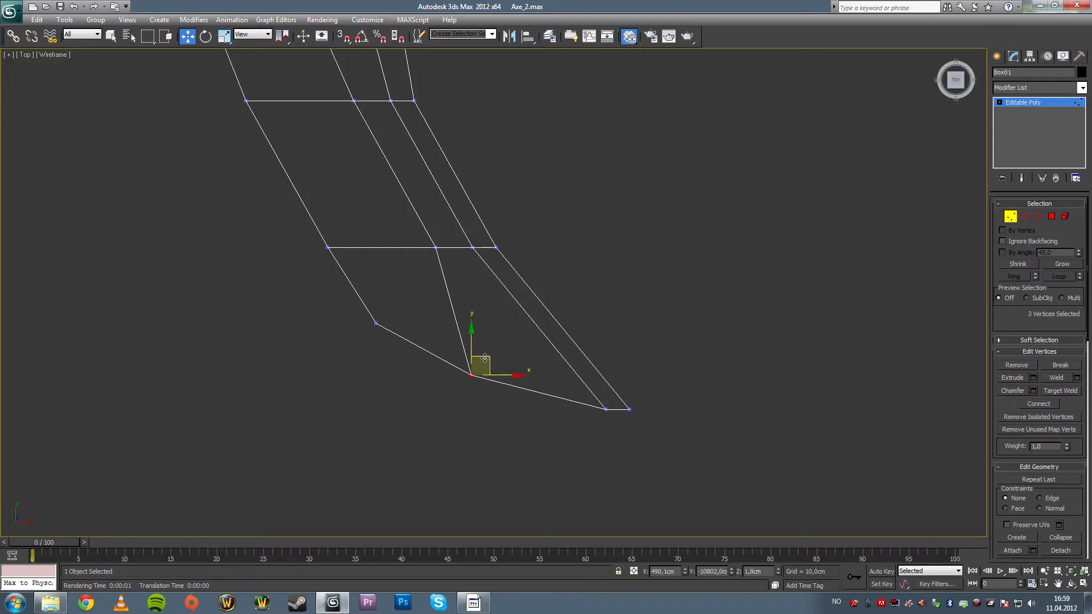
drag(483, 361, 483, 361)
- Fine-tune the outer corner vertices and move the third vertex group midway between its neighbours to give the tip a smooth slanted end
drag(360, 313, 400, 327)
click(465, 405)
mouse_move(578, 398)
mouse_down()
mouse_move(617, 433)
mouse_move(567, 384)
mouse_up()
click(567, 439)
middle_drag(531, 427, 575, 479)
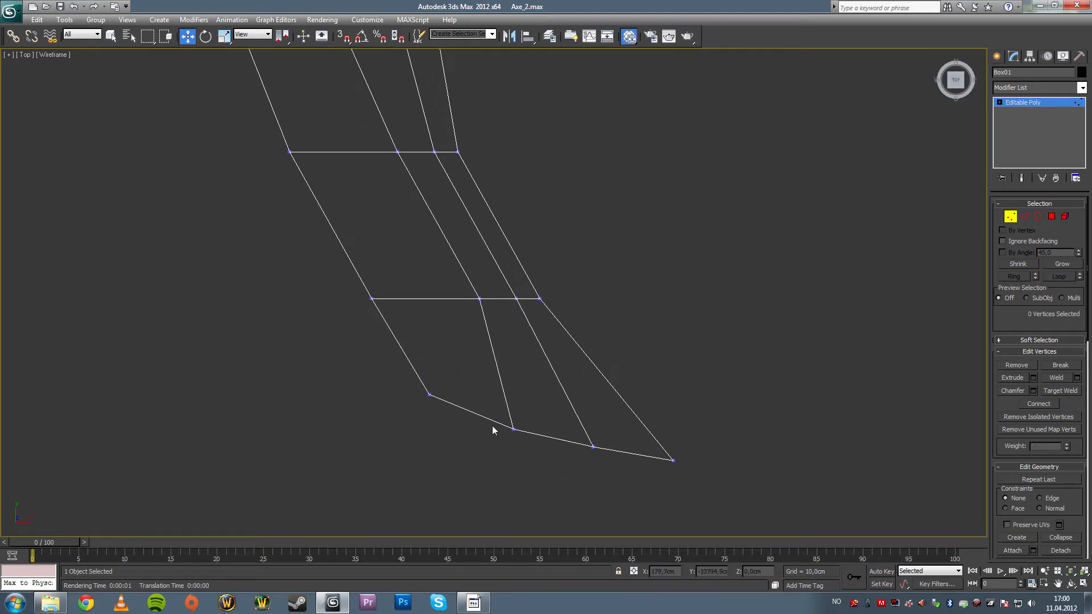
- Compare the reshaped lower tip with the opposite tip across the whole axe head in the Top view
scroll(521, 428, down, 1)
scroll(555, 440, down, 5)
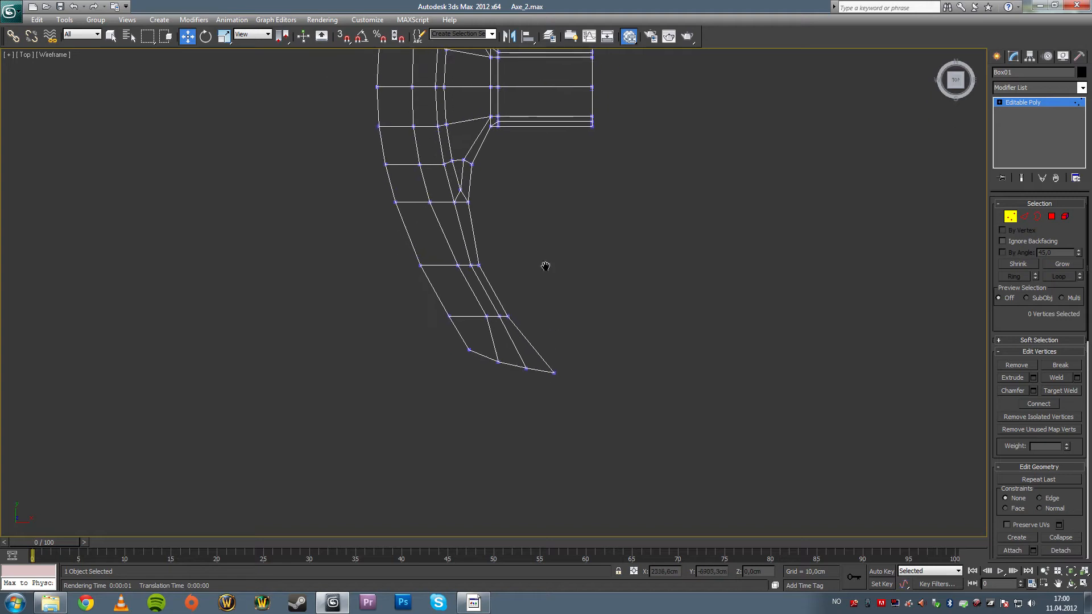
middle_drag(545, 263, 541, 408)
scroll(540, 398, down, 3)
scroll(532, 371, down, 1)
middle_drag(531, 371, 523, 398)
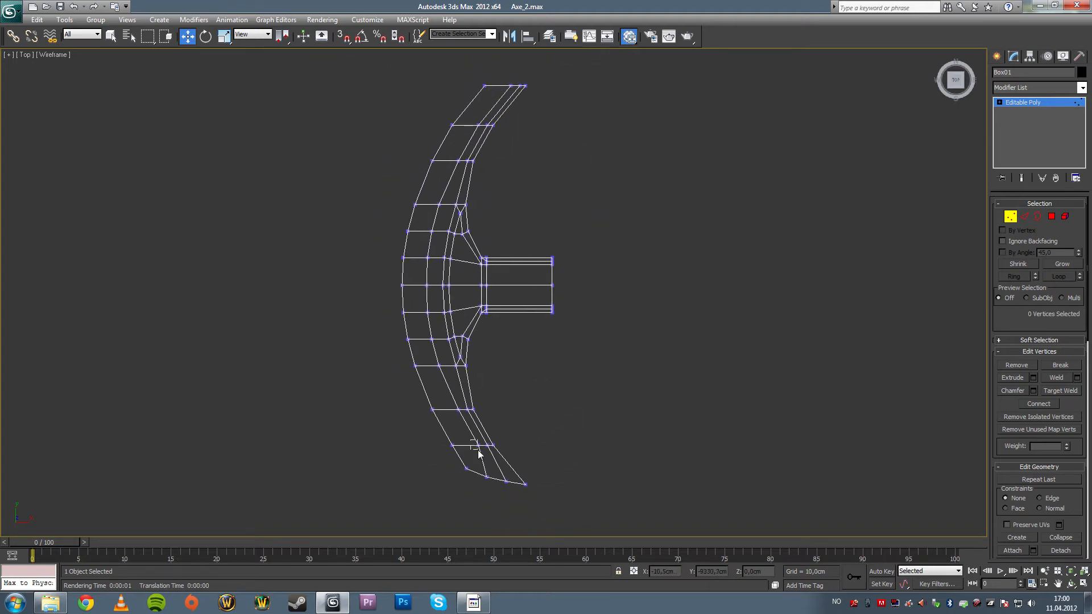
drag(481, 454, 483, 457)
click(569, 443)
- Return to the full-size Perspective view, turn off the edged-faces display and render the reshaped tip
key(alt+w)
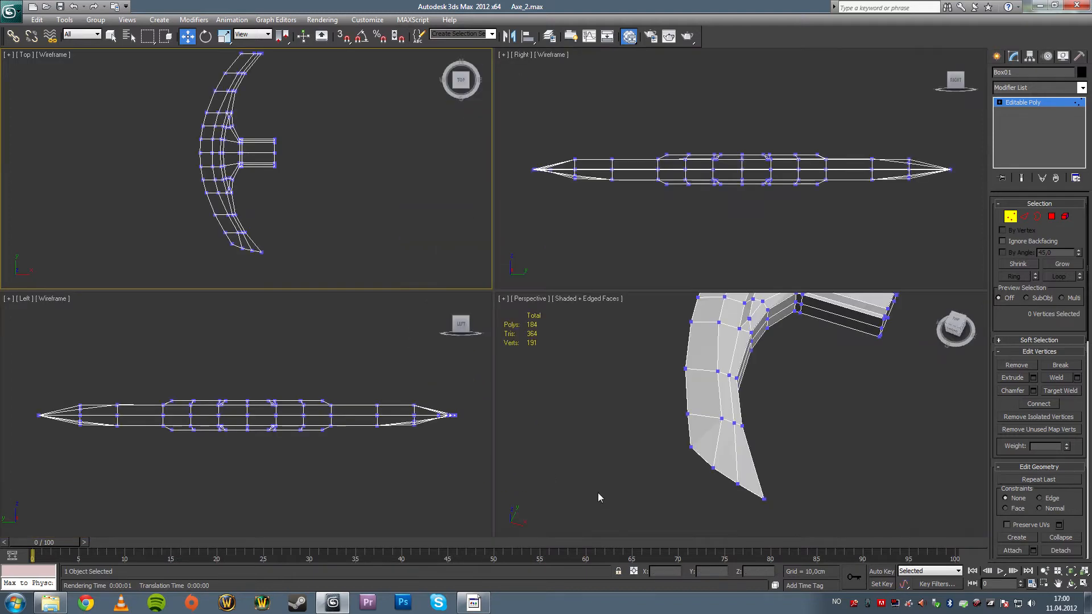
click(848, 478)
key(alt+w)
click(1071, 584)
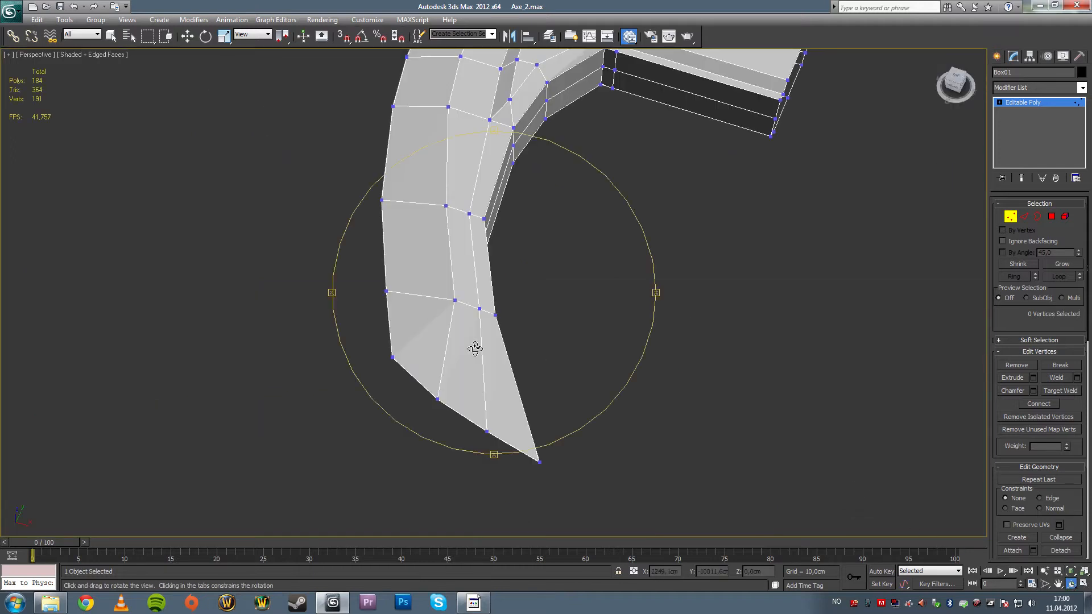
mouse_move(476, 349)
mouse_down()
mouse_move(485, 307)
mouse_move(479, 318)
mouse_up()
key(F4)
key(shift+q)
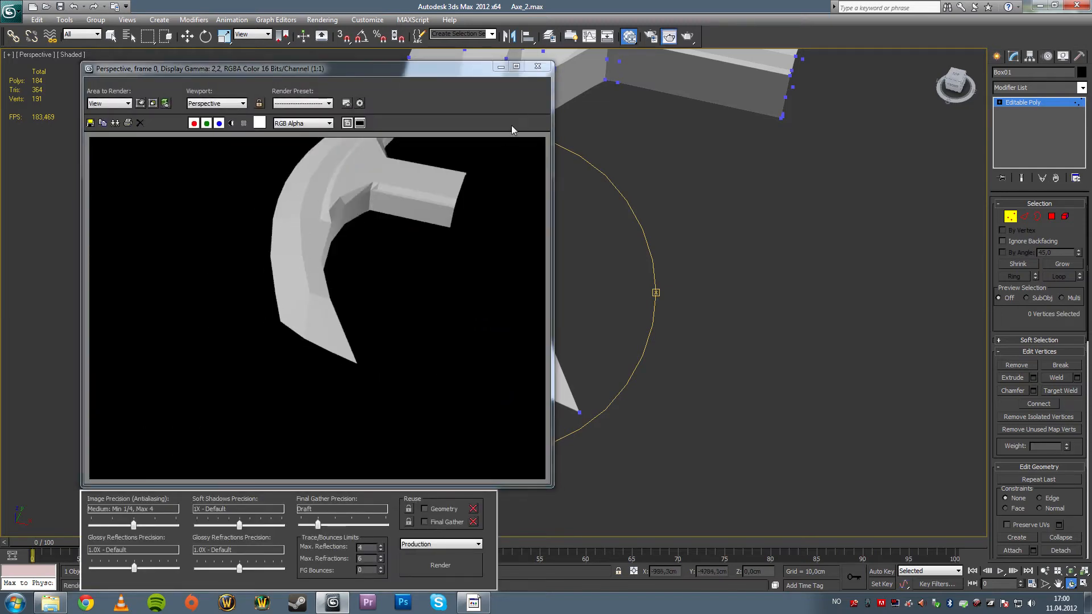
click(538, 66)
key(shift+q)
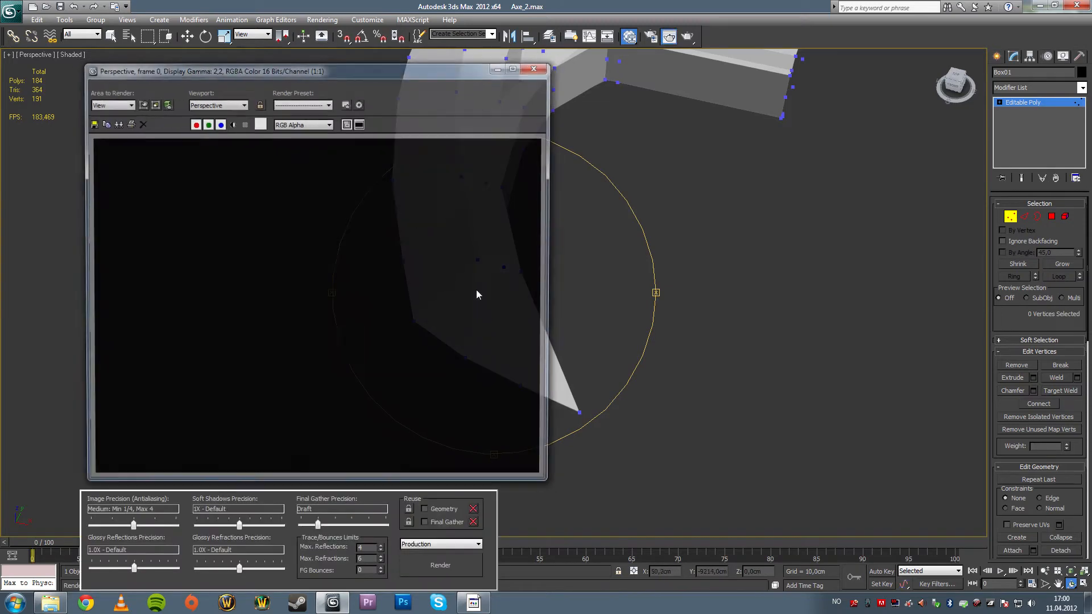
- Close the render, turn the edged-faces display back on and examine the reshaped lower tip from several angles
click(525, 69)
key(F4)
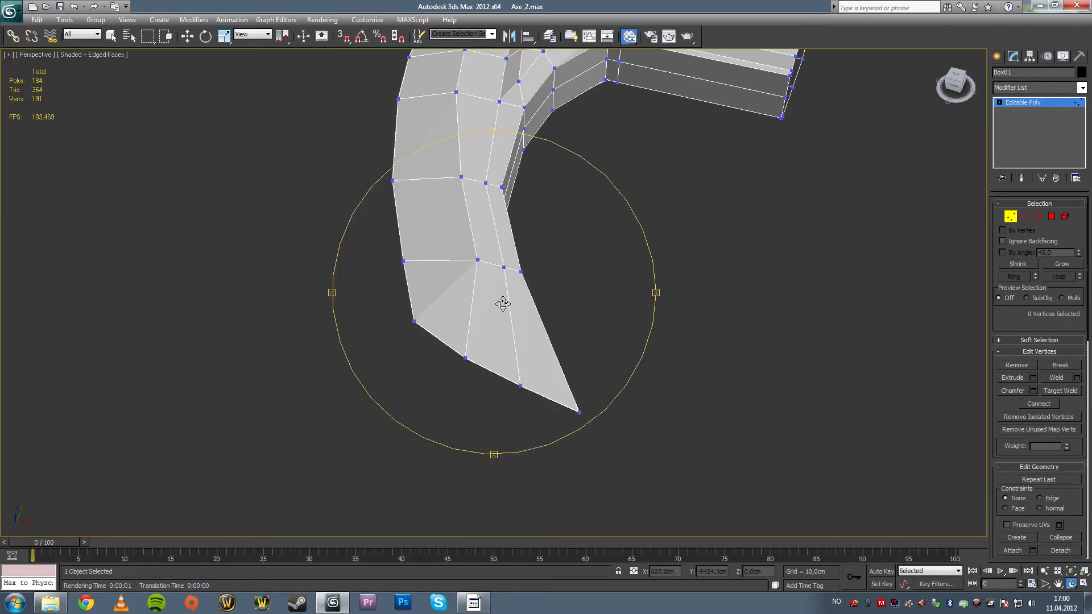
drag(489, 332, 519, 348)
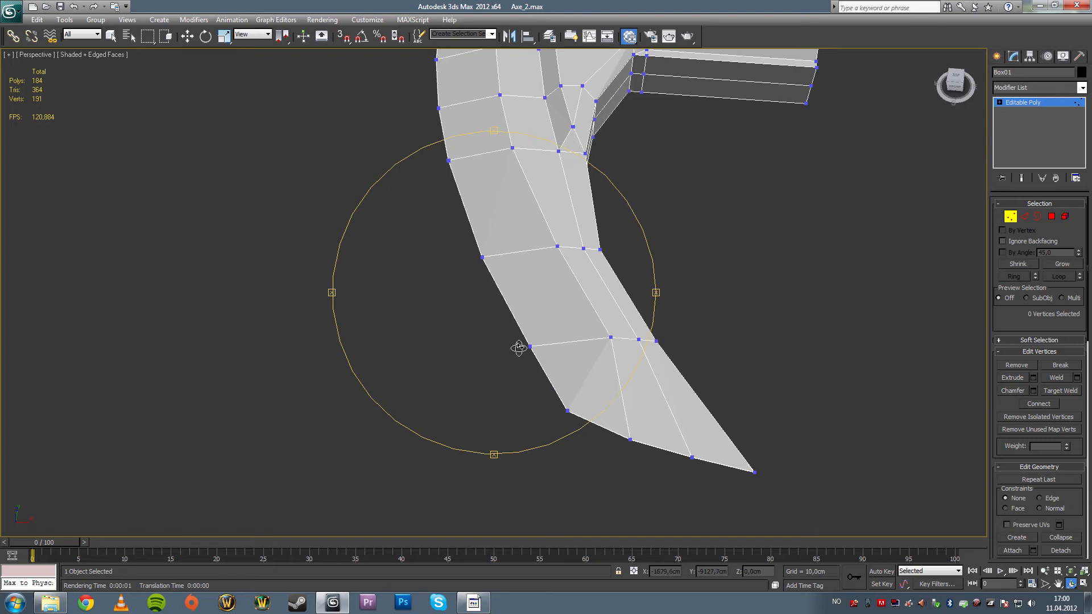
drag(575, 385, 521, 399)
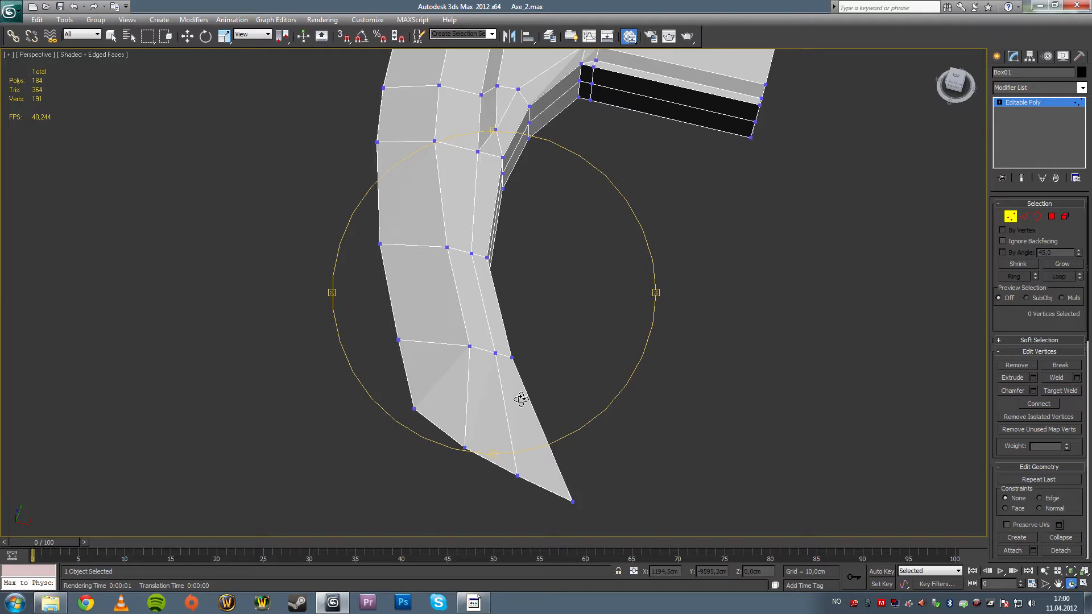
- Undo the recent vertex moves on the lower tip back to its straight end edge, then leave vertex editing and deselect the axe head
key(ctrl+z)
key(ctrl+z)
key(ctrl+z)
key(ctrl+z)
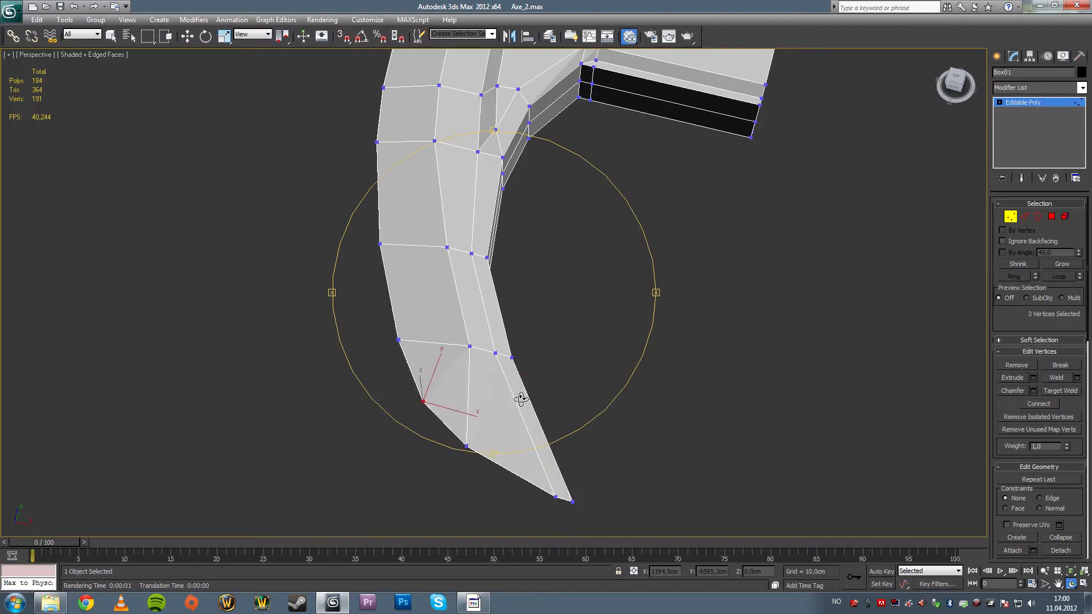
key(ctrl+z)
key(ctrl+z)
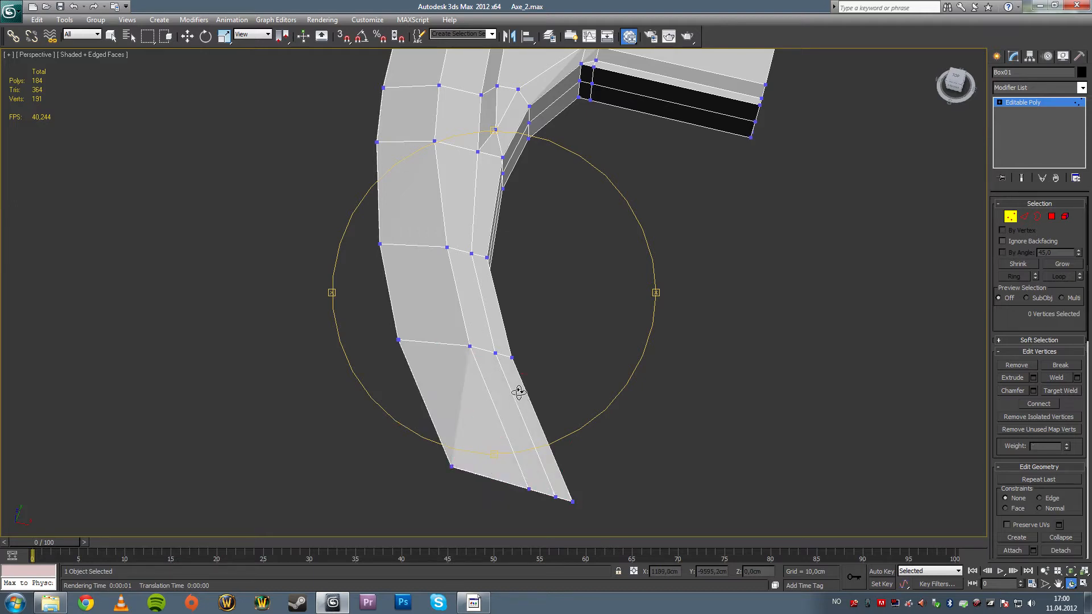
key(shift+z)
click(1010, 217)
click(621, 221)
key(w)
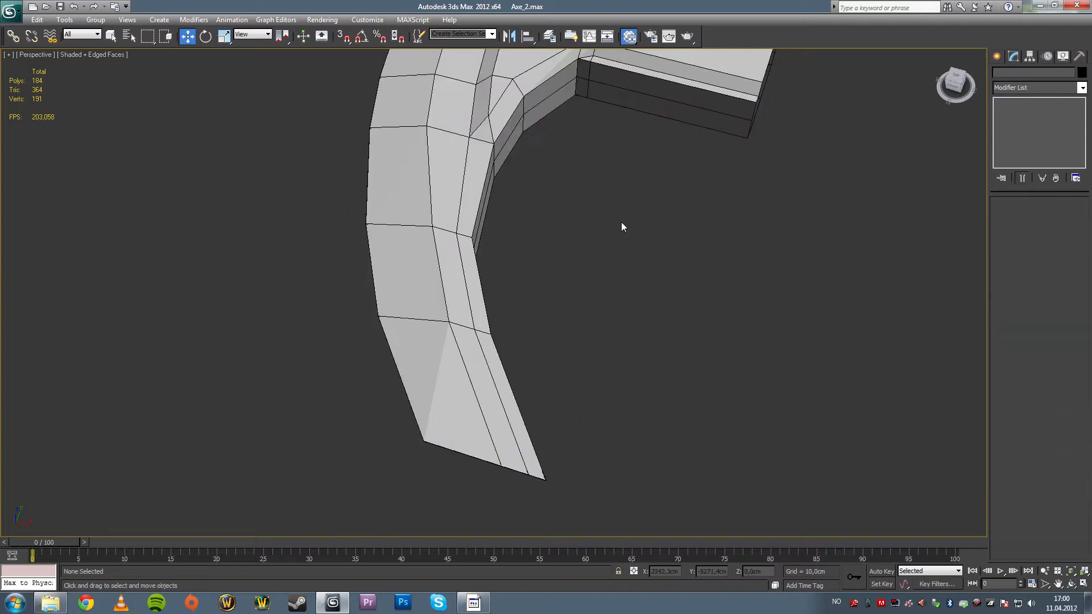
- Examine the corner where the handle socket meets the blade and the bevelled faces around it
alt+middle_drag(621, 222, 601, 196)
scroll(554, 233, up, 5)
scroll(555, 238, down, 1)
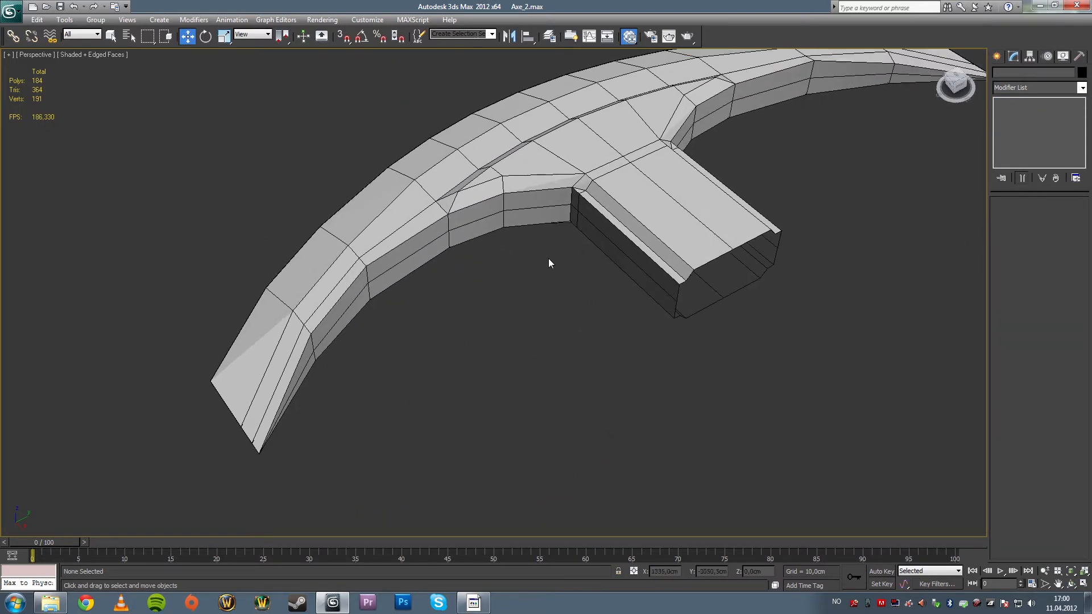
alt+middle_drag(545, 266, 479, 288)
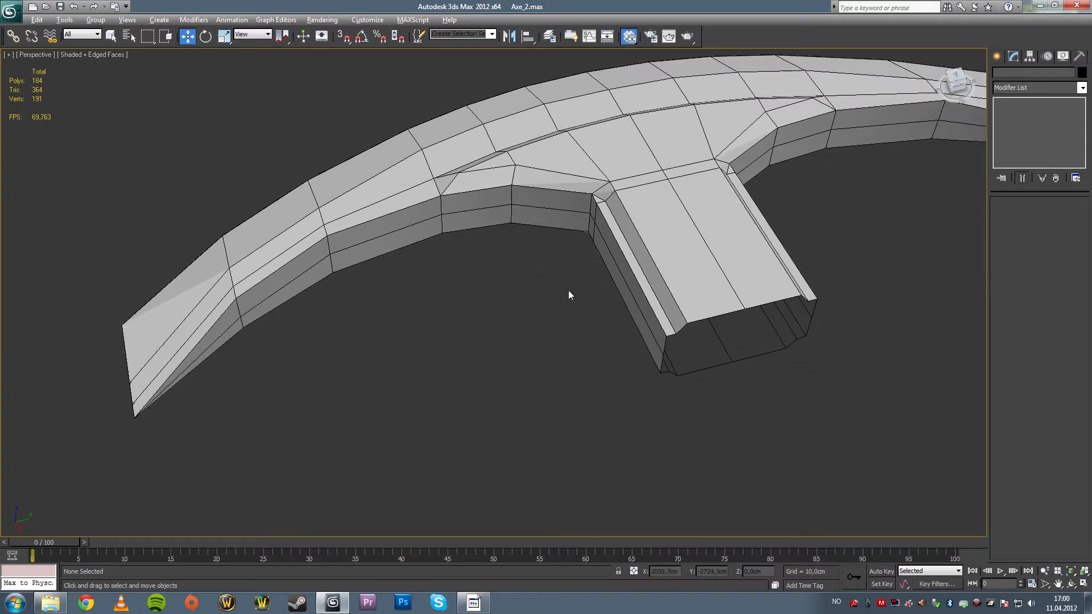
middle_drag(555, 268, 537, 308)
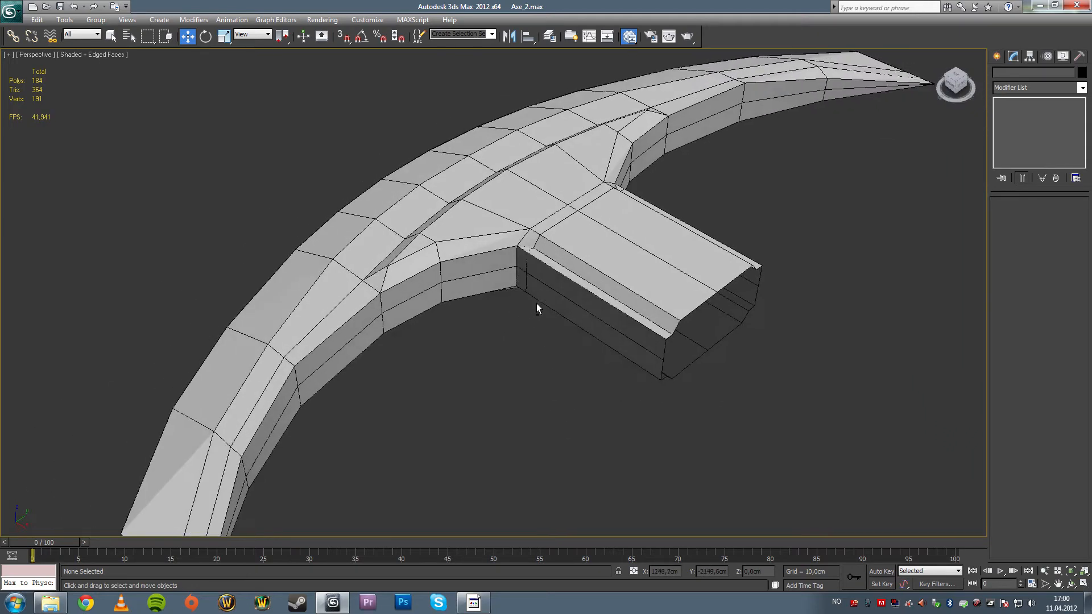
scroll(536, 222, up, 6)
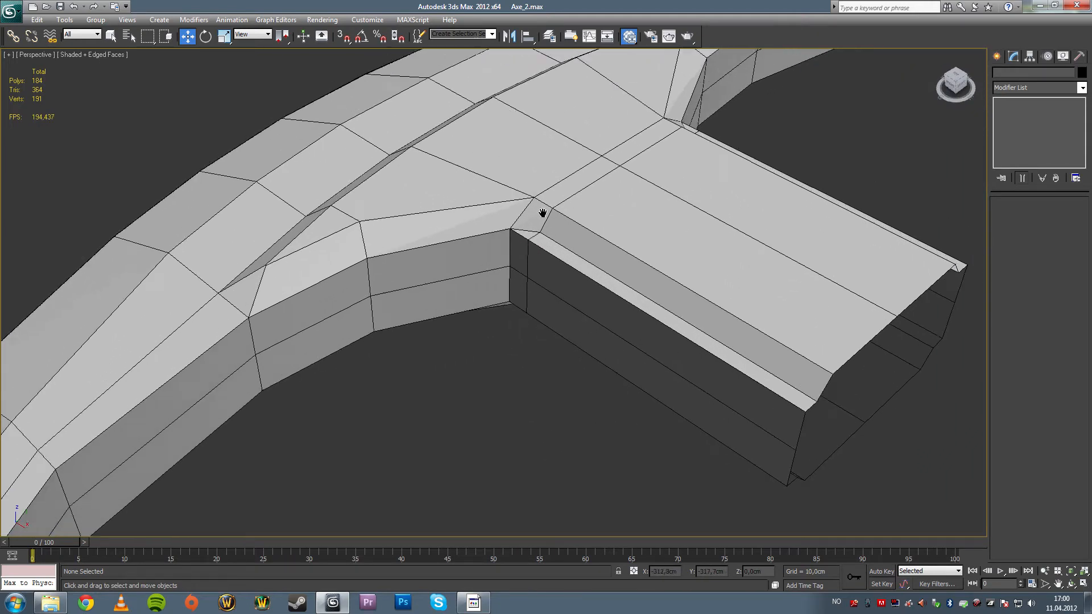
scroll(504, 282, up, 4)
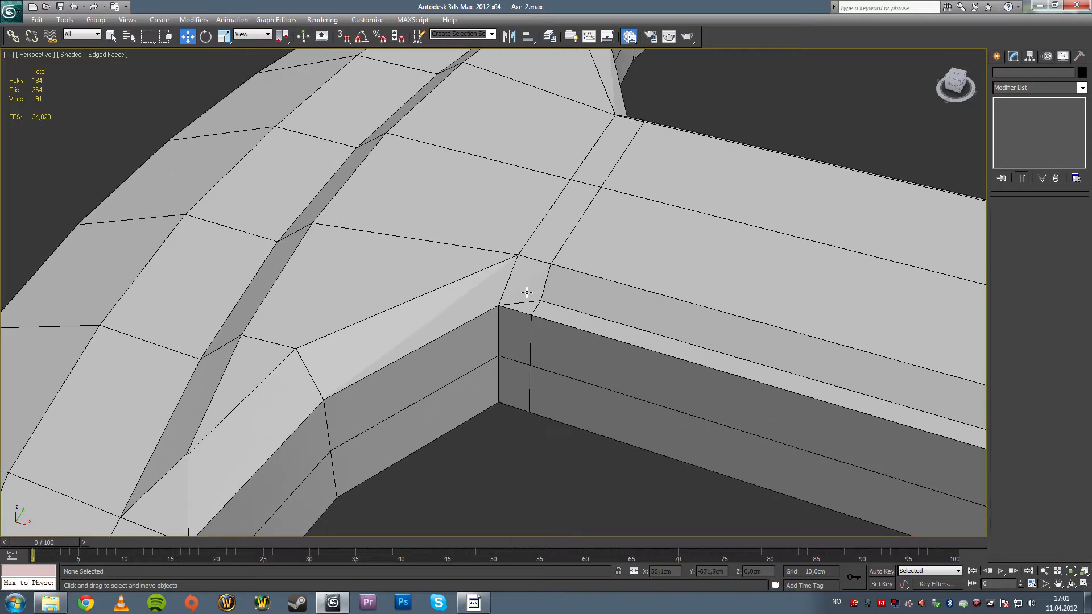
scroll(524, 301, down, 6)
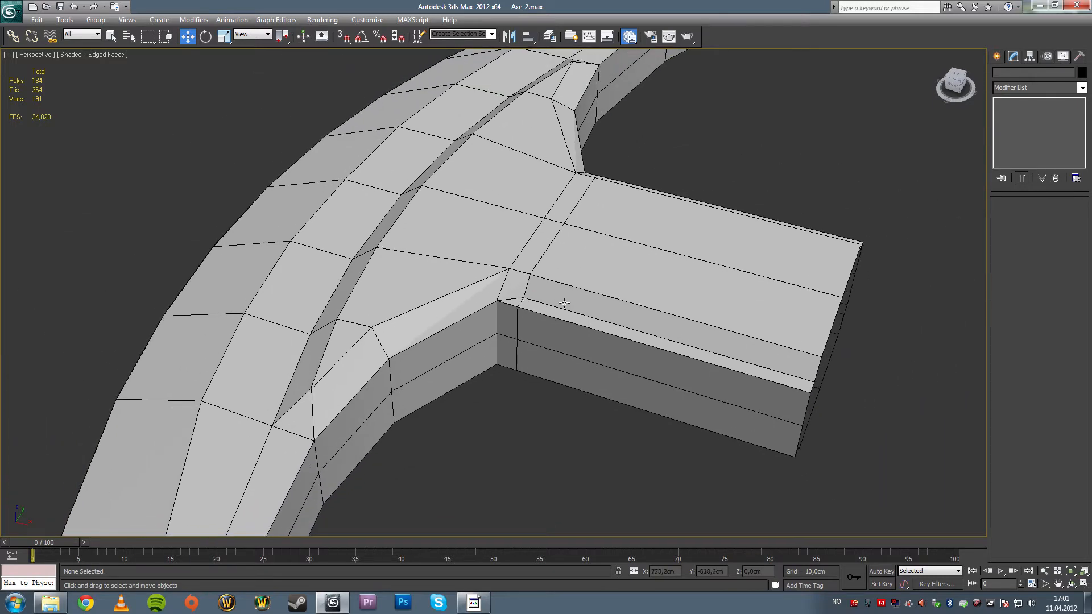
alt+middle_drag(519, 300, 556, 306)
scroll(556, 306, up, 3)
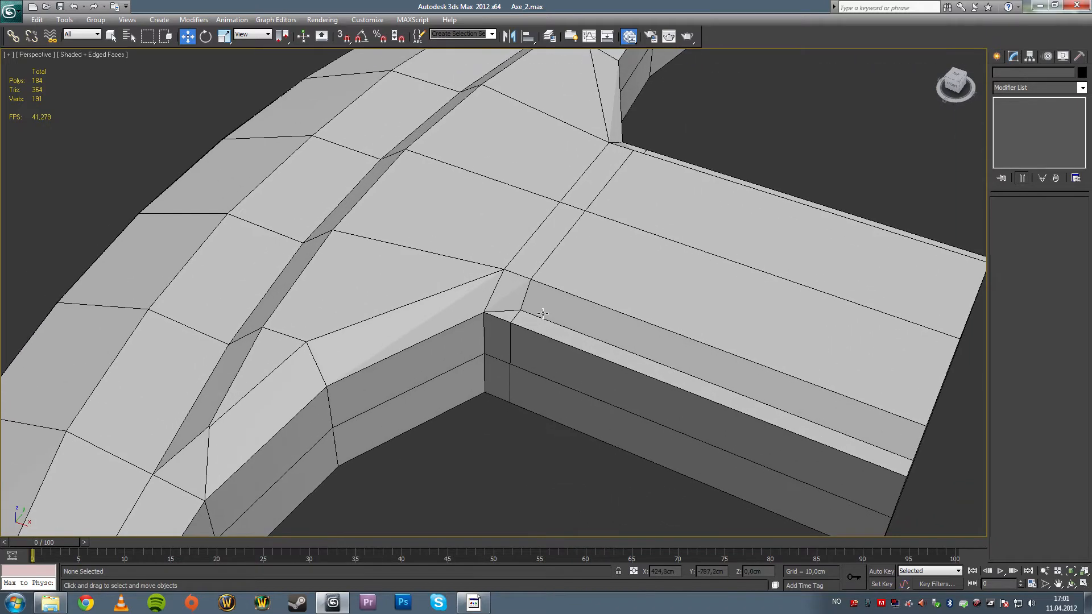
- Select the ring of short edges across the narrow band where the socket meets the blade and connect them with 1 segment
click(111, 36)
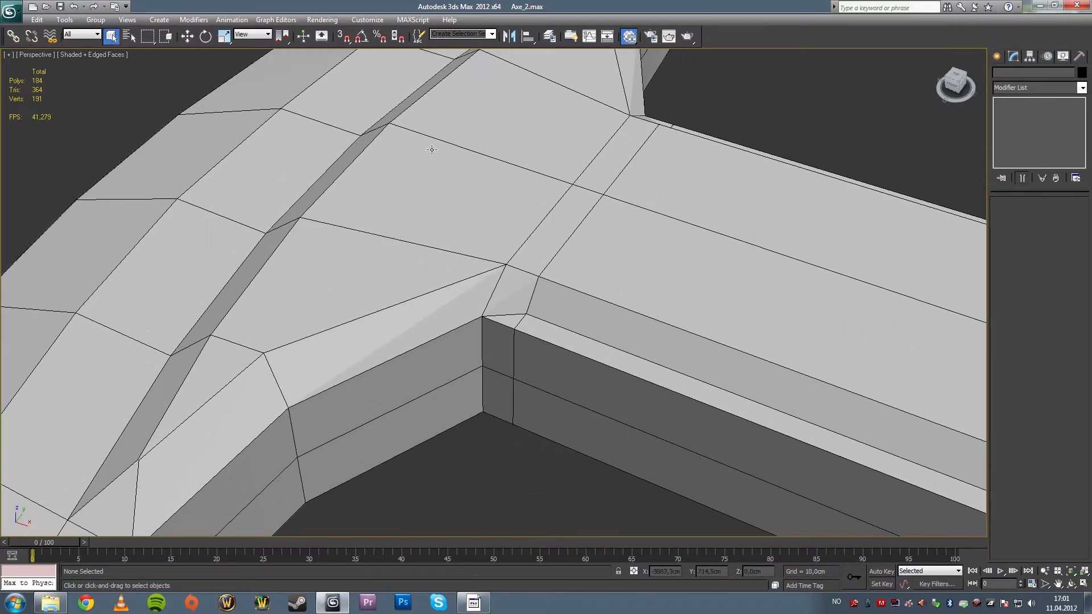
click(669, 180)
click(1024, 216)
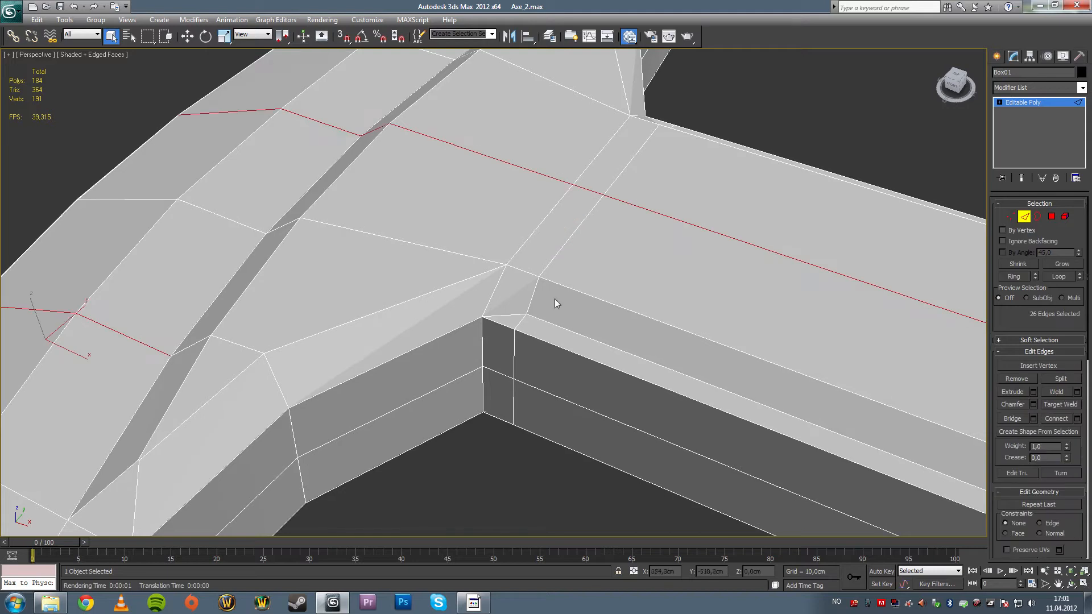
click(514, 317)
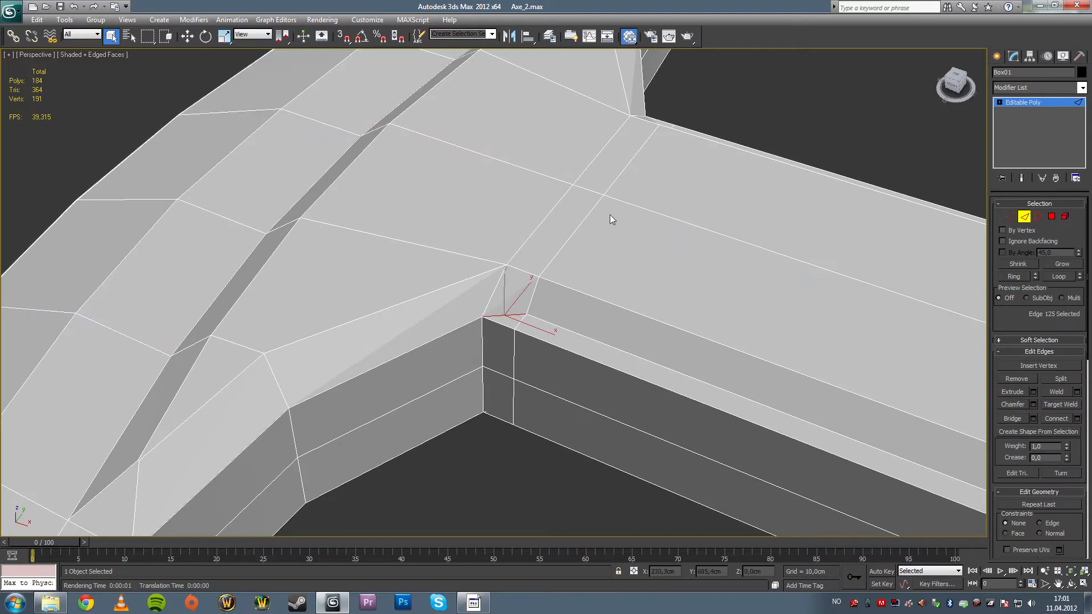
click(1058, 276)
key(ctrl+z)
click(1015, 277)
alt+middle_drag(763, 264, 660, 268)
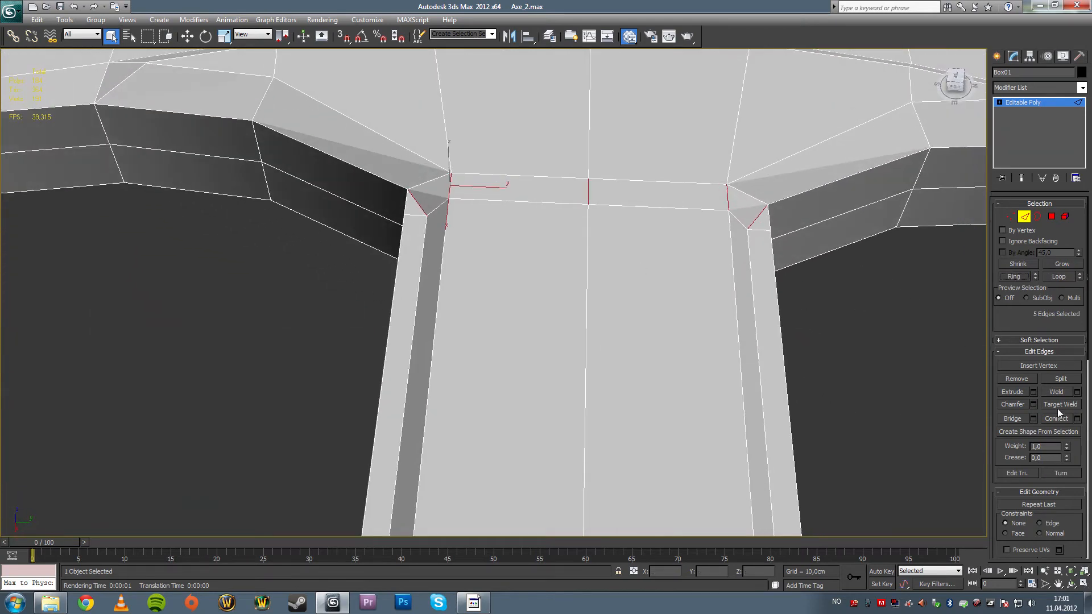
click(1076, 419)
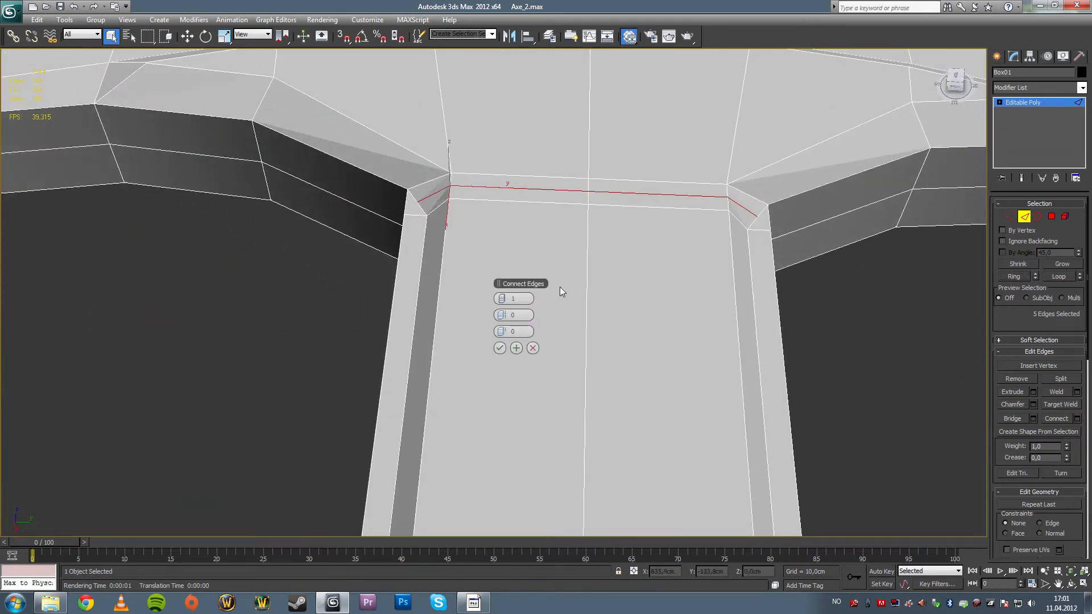
click(499, 348)
alt+middle_drag(500, 352, 546, 250)
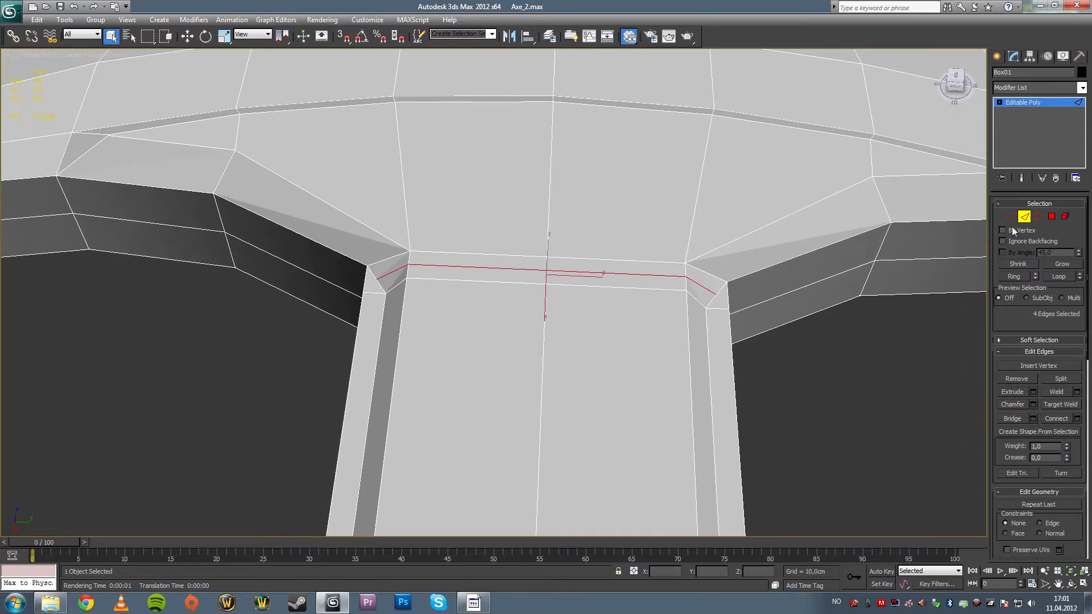
- Scale the two outer end vertices of the new edge line inward so they line up with the neighbouring bevel vertices
click(1010, 216)
click(716, 293)
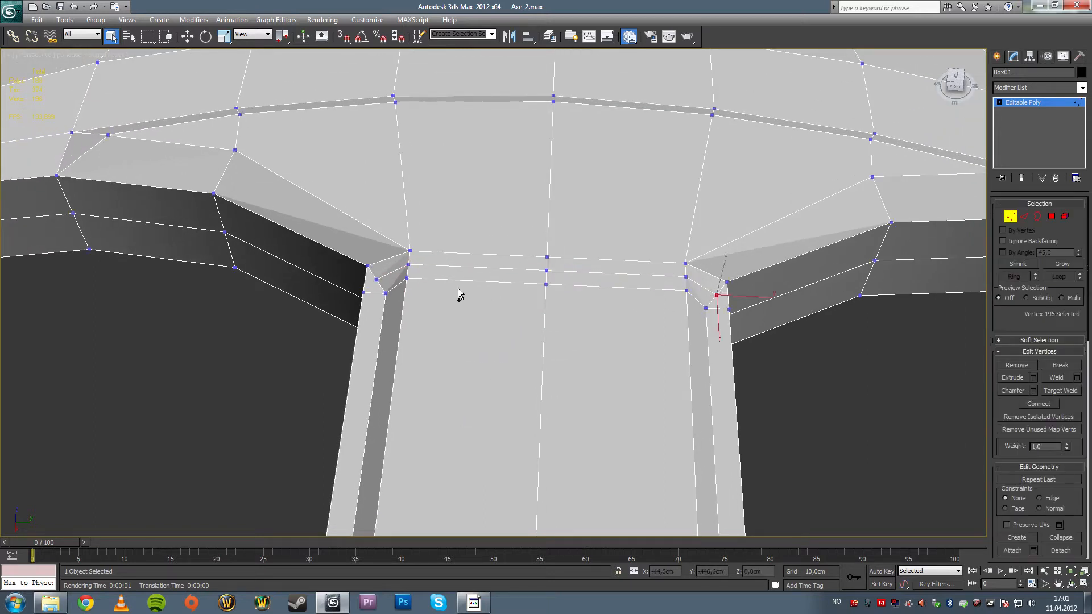
ctrl+click(376, 280)
click(225, 38)
drag(597, 290, 597, 286)
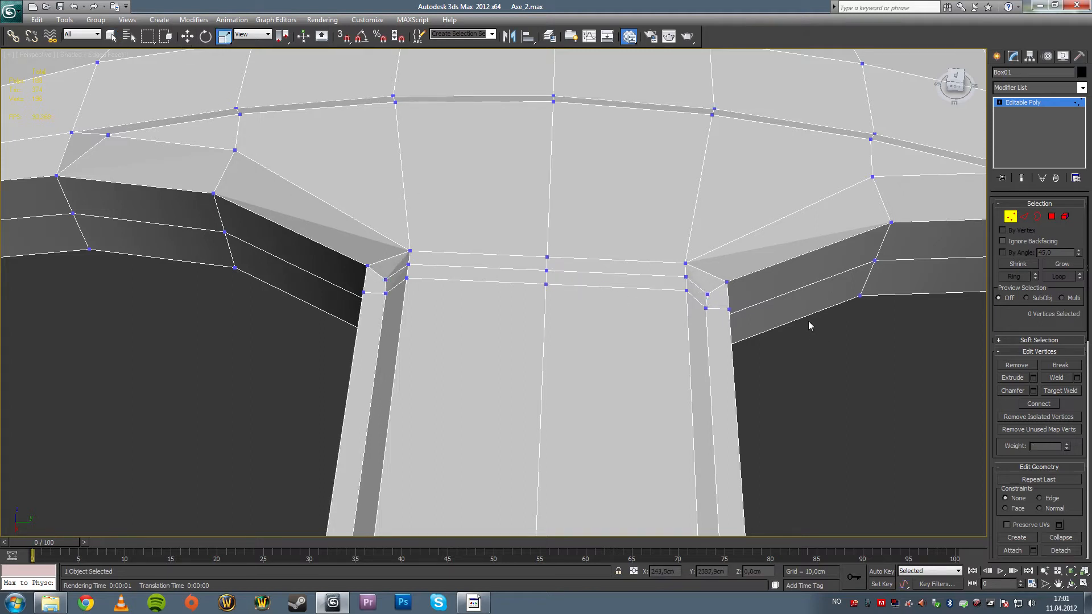
- Examine the added edge line at the socket junction and compare the upper and lower sides of the axe head
click(1024, 216)
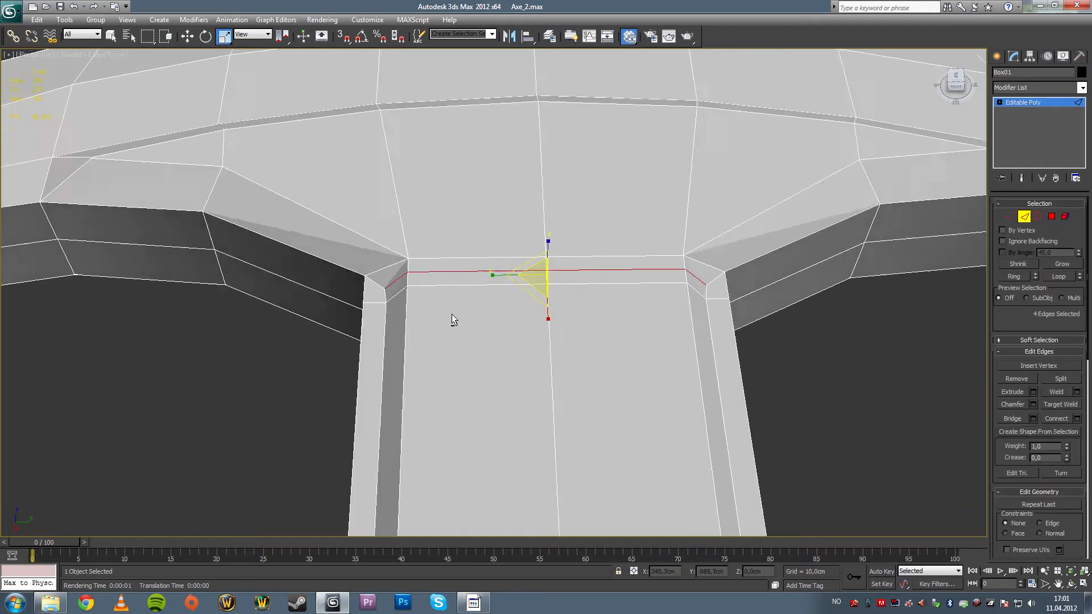
alt+middle_drag(452, 316, 524, 285)
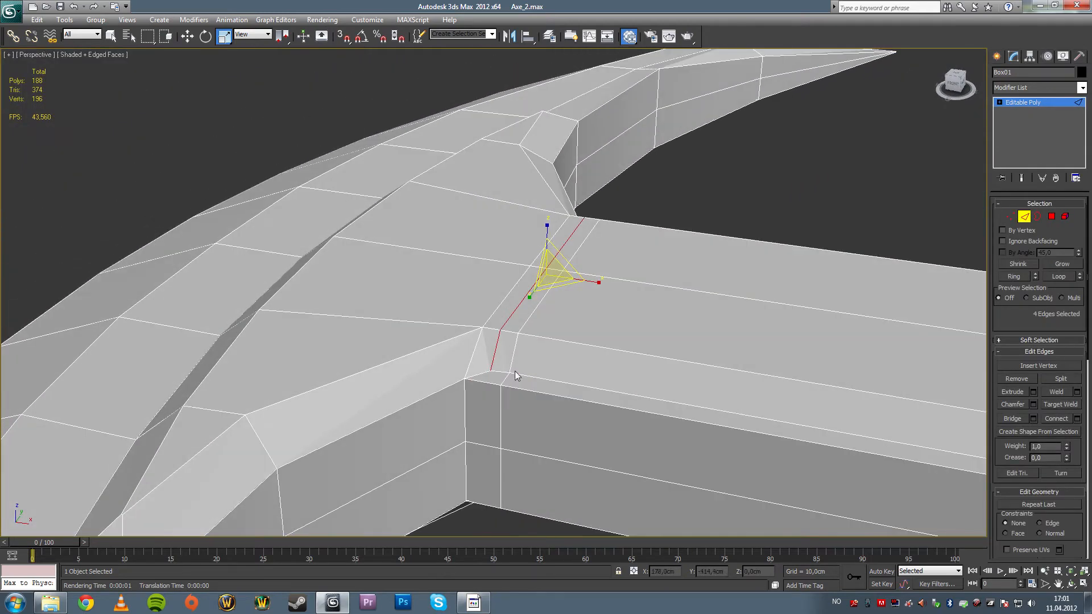
click(112, 36)
click(826, 146)
click(558, 283)
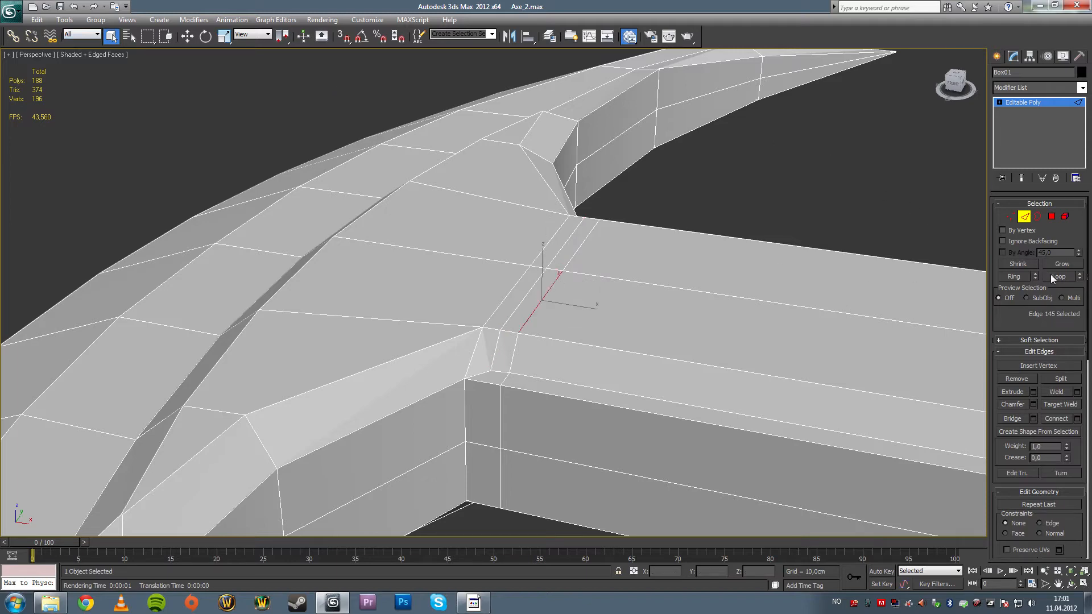
click(738, 228)
alt+middle_drag(738, 228, 519, 296)
alt+middle_drag(603, 242, 556, 234)
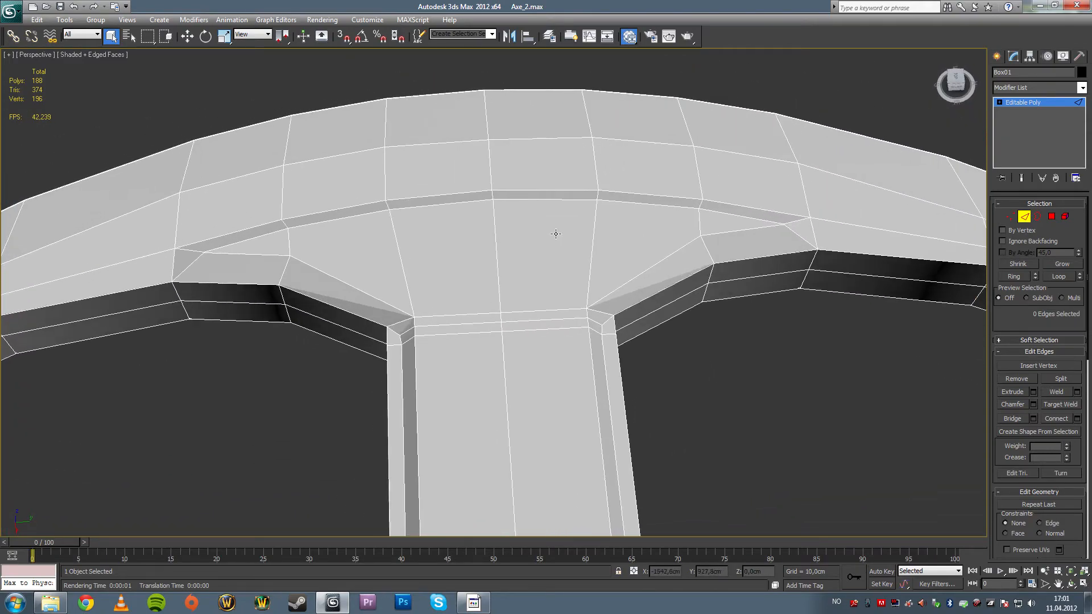
alt+middle_drag(410, 286, 457, 171)
mouse_move(458, 257)
alt+middle_down()
mouse_move(455, 209)
mouse_move(444, 284)
mouse_move(490, 286)
mouse_move(467, 317)
alt+middle_up()
scroll(490, 286, down, 5)
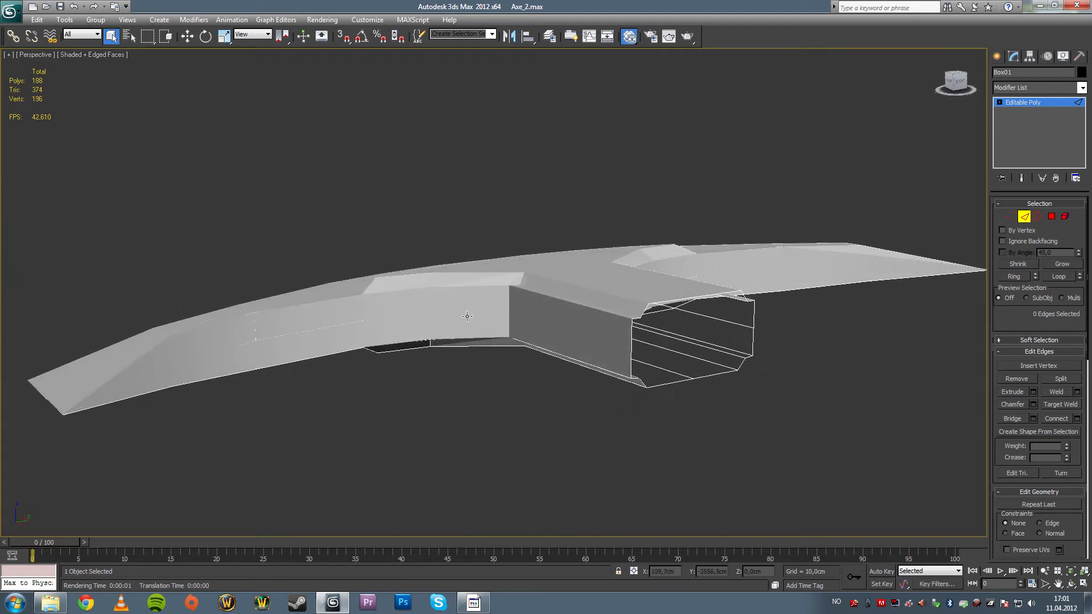
alt+middle_drag(554, 308, 493, 190)
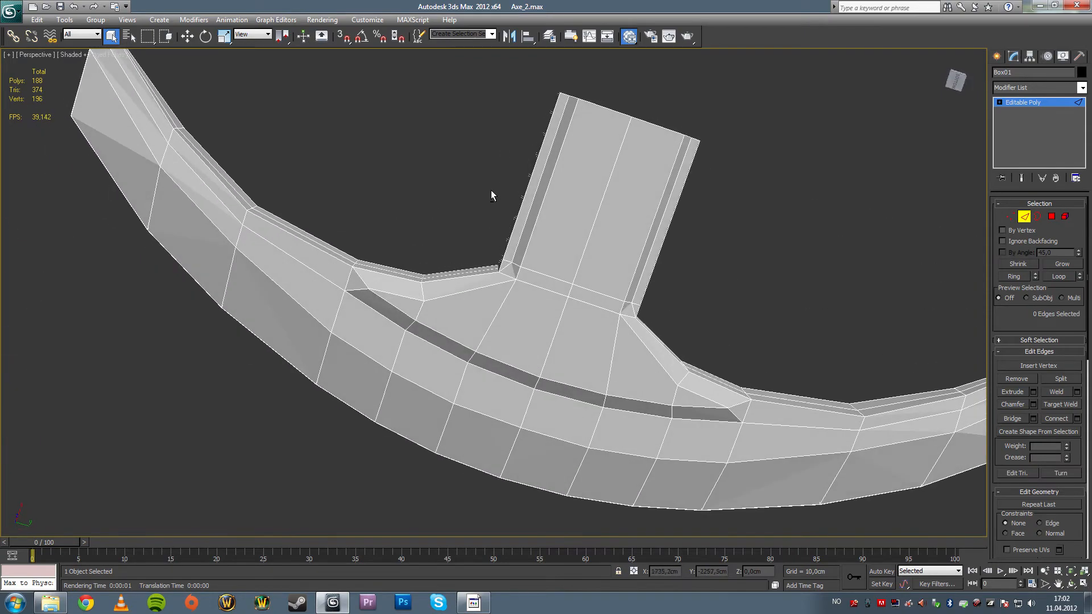
scroll(509, 265, up, 3)
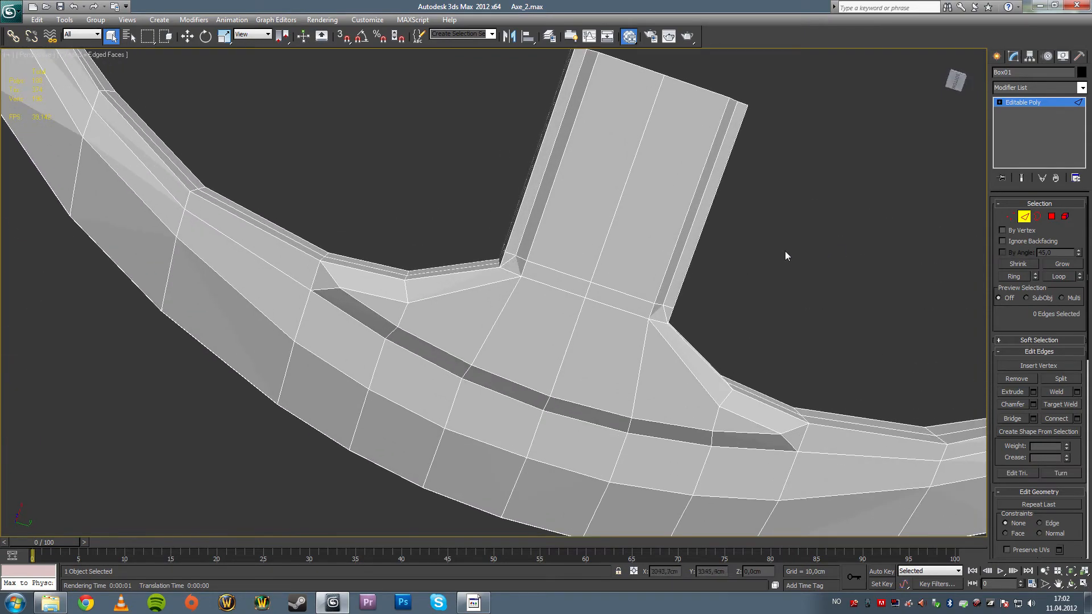
click(946, 67)
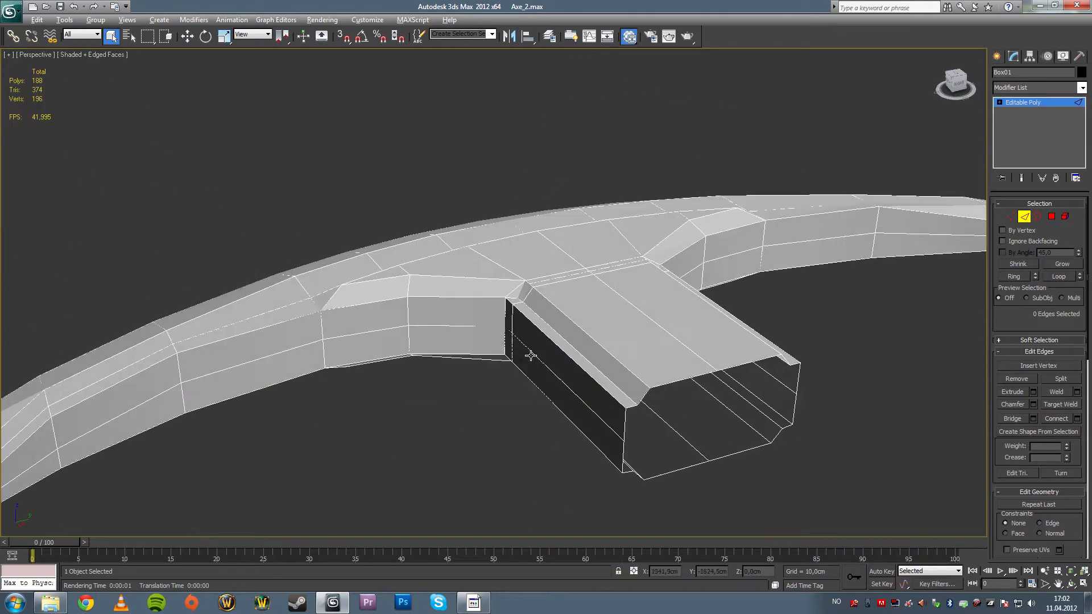
- Leave edge editing and apply a Symmetry modifier to the axe head with Z as the mirror axis
click(1082, 88)
drag(1086, 121, 1072, 349)
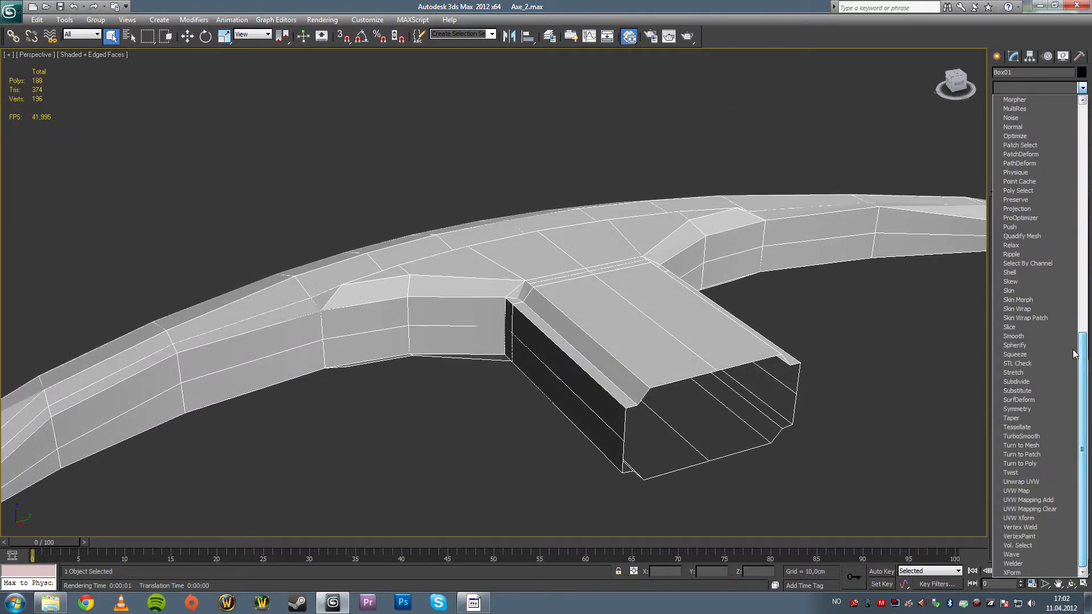
click(834, 298)
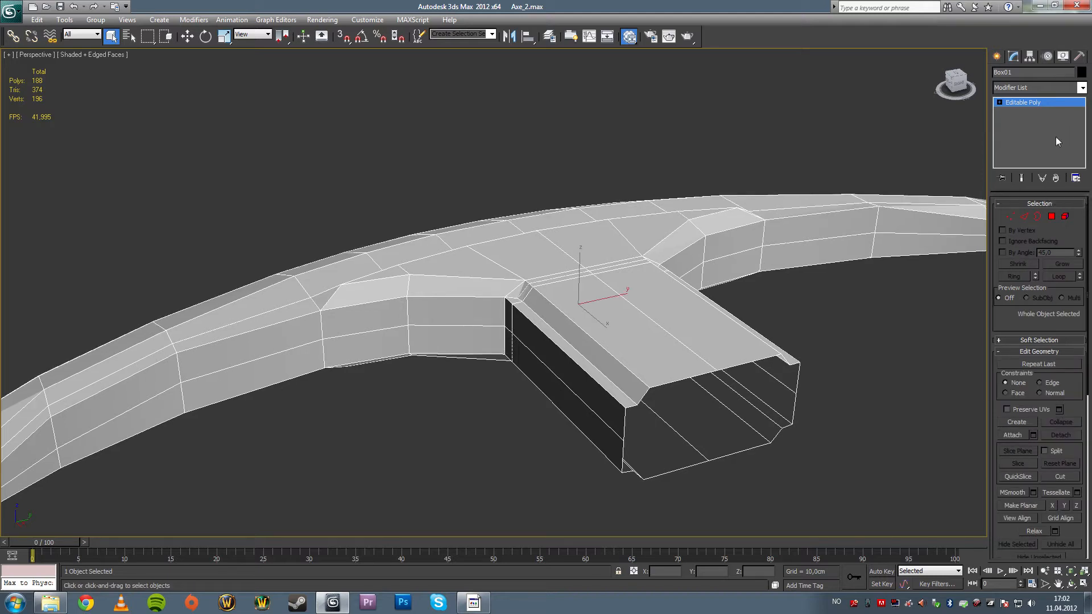
click(1082, 87)
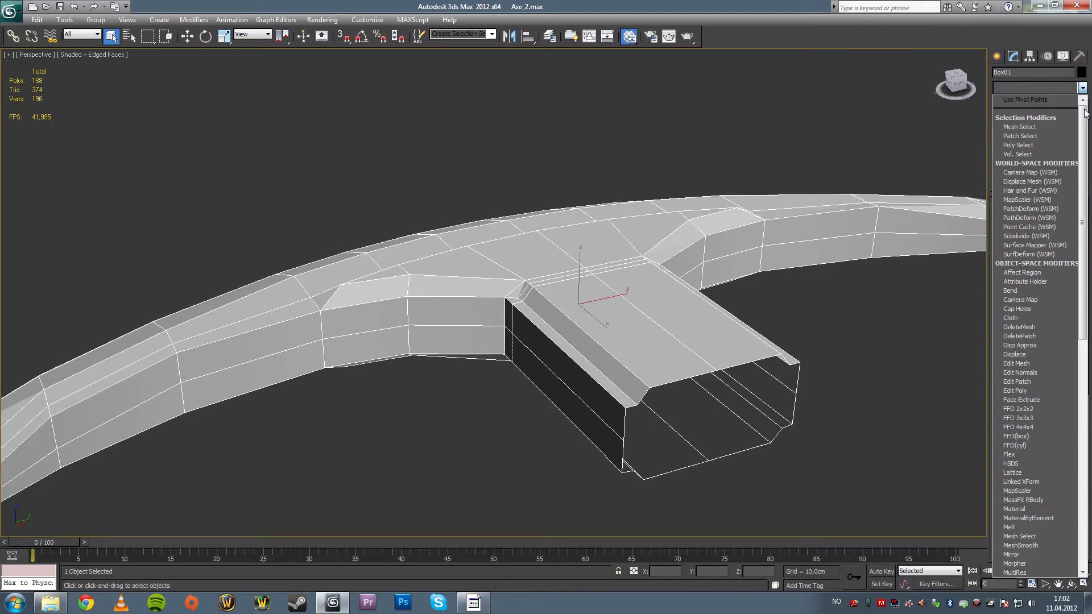
drag(1085, 116, 1085, 399)
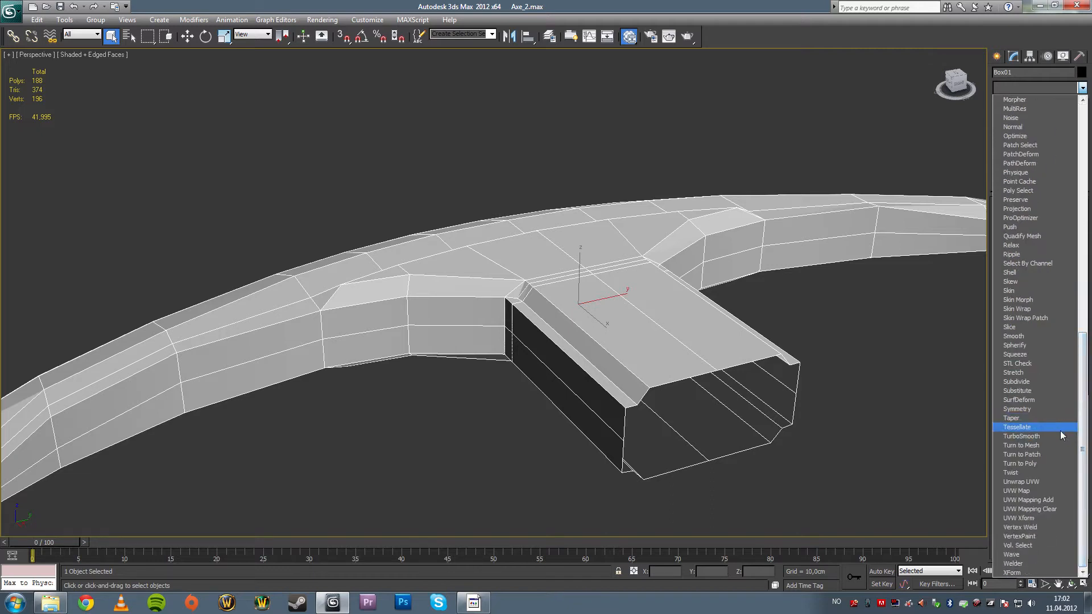
click(1023, 409)
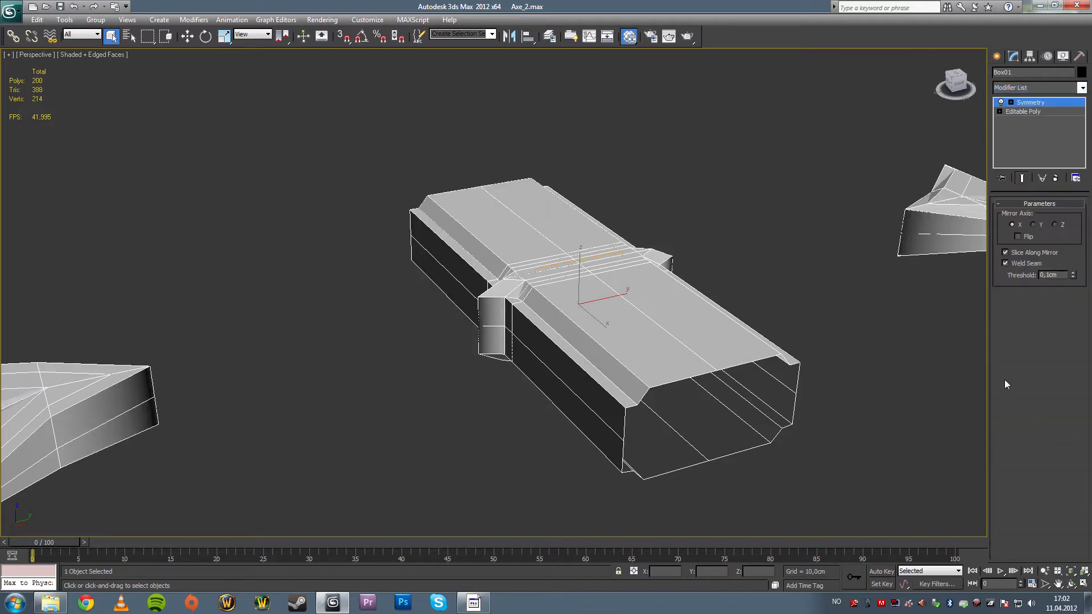
click(1054, 224)
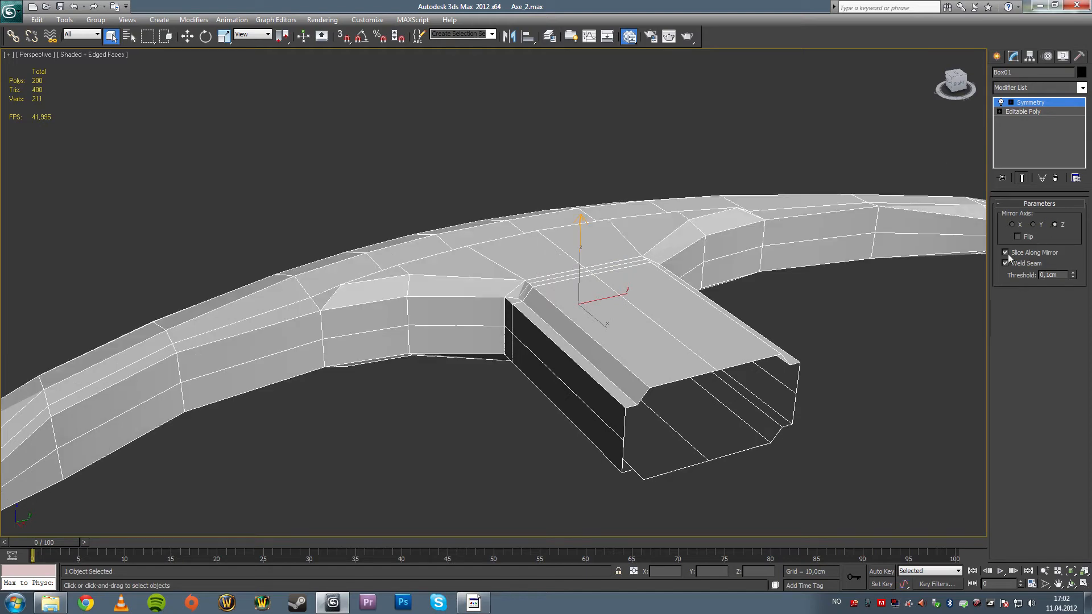
- Check the mirrored axe head from the side, then collapse its Symmetry modifier by converting the object to Editable Poly
alt+middle_drag(811, 308, 604, 368)
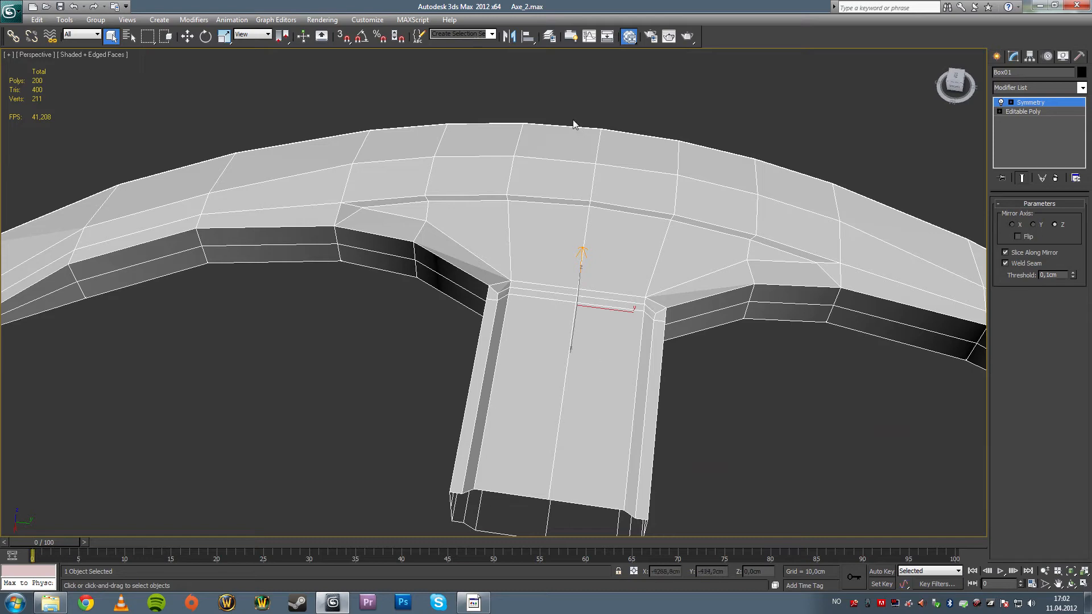
right_click(550, 104)
alt+middle_drag(280, 271, 371, 196)
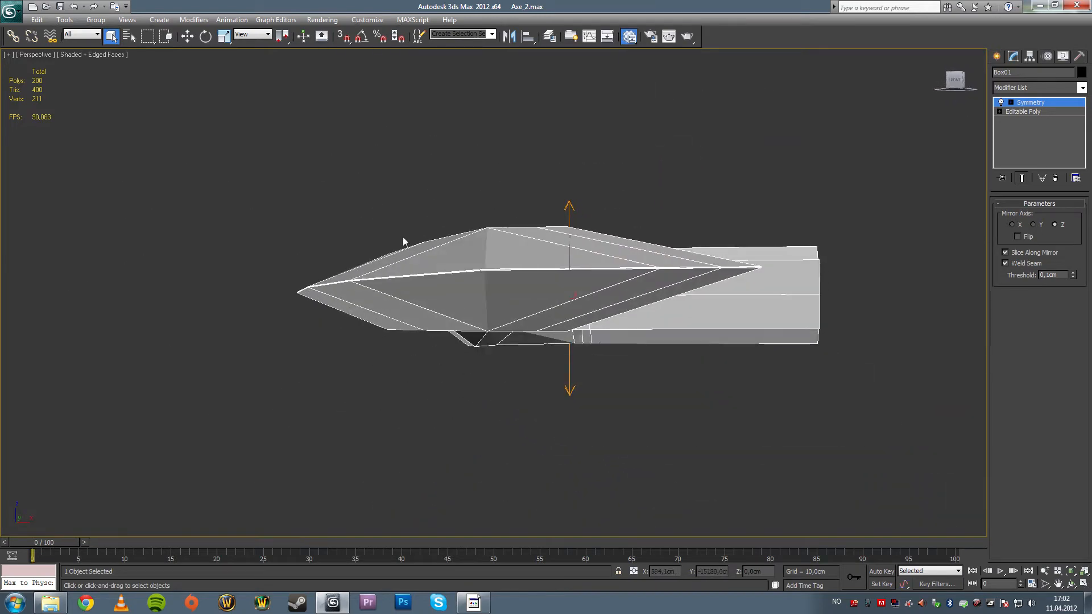
scroll(441, 253, up, 6)
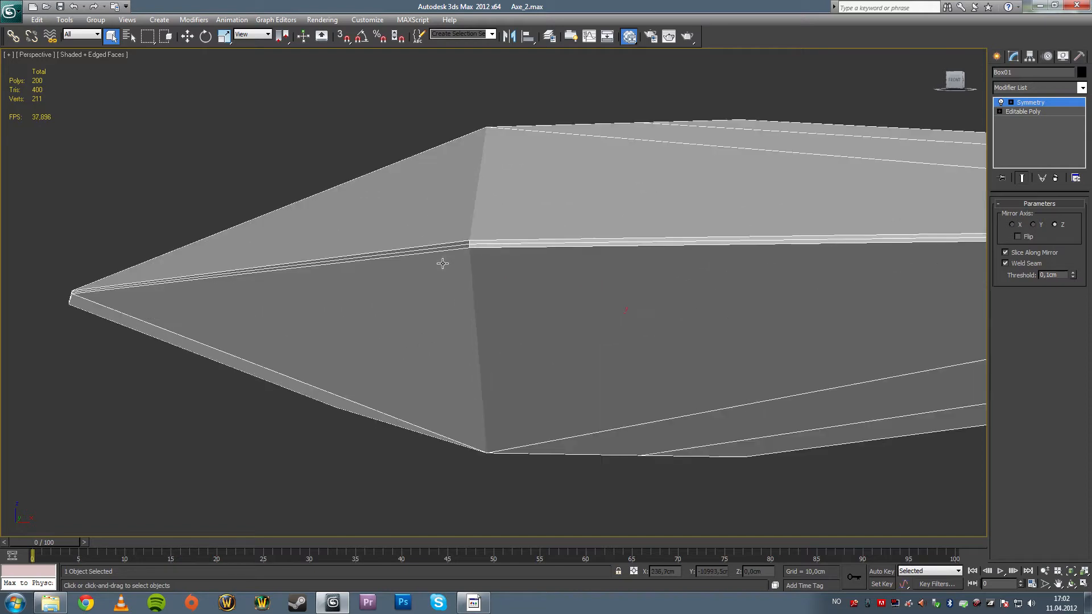
scroll(409, 224, down, 3)
alt+middle_drag(409, 224, 520, 230)
right_click(463, 118)
mouse_move(515, 226)
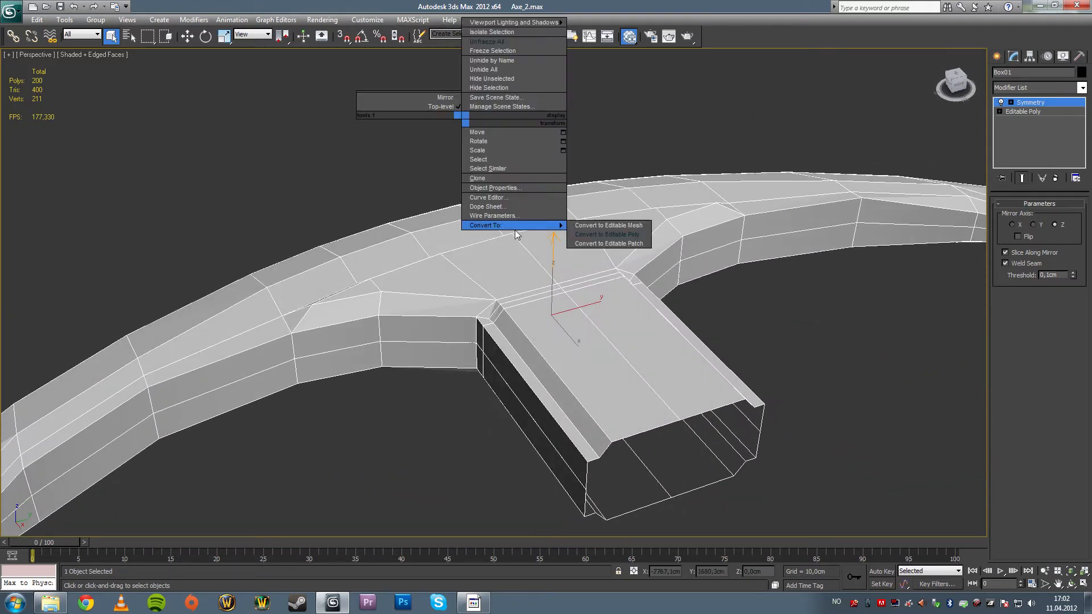
click(592, 235)
click(680, 322)
- Examine the mirrored axe head's faces and edge flow from the blade tip to the socket
scroll(691, 245, up, 3)
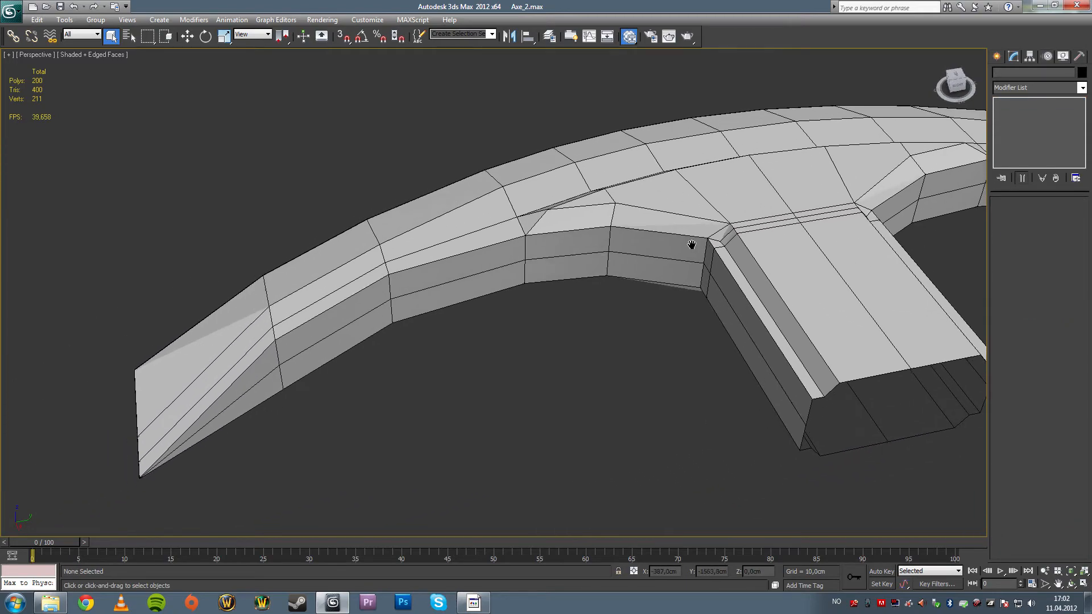
alt+middle_drag(461, 300, 475, 302)
middle_drag(638, 281, 520, 289)
alt+middle_drag(520, 289, 581, 277)
scroll(608, 298, down, 2)
scroll(609, 298, down, 4)
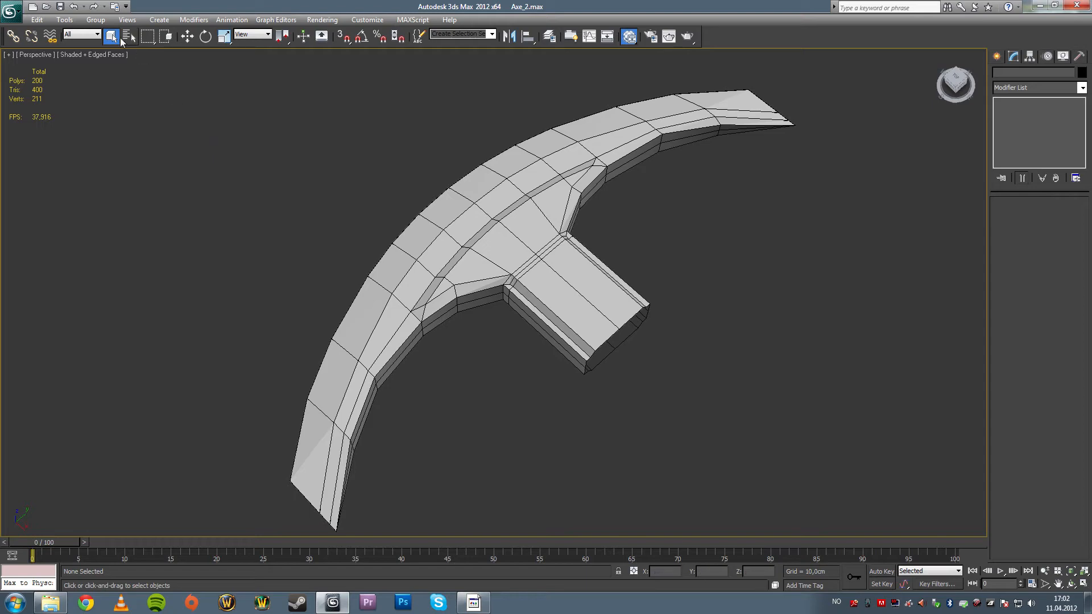
alt+middle_drag(259, 156, 376, 156)
- Apply a TurboSmooth modifier to the axe head and enable Isoline Display
click(535, 274)
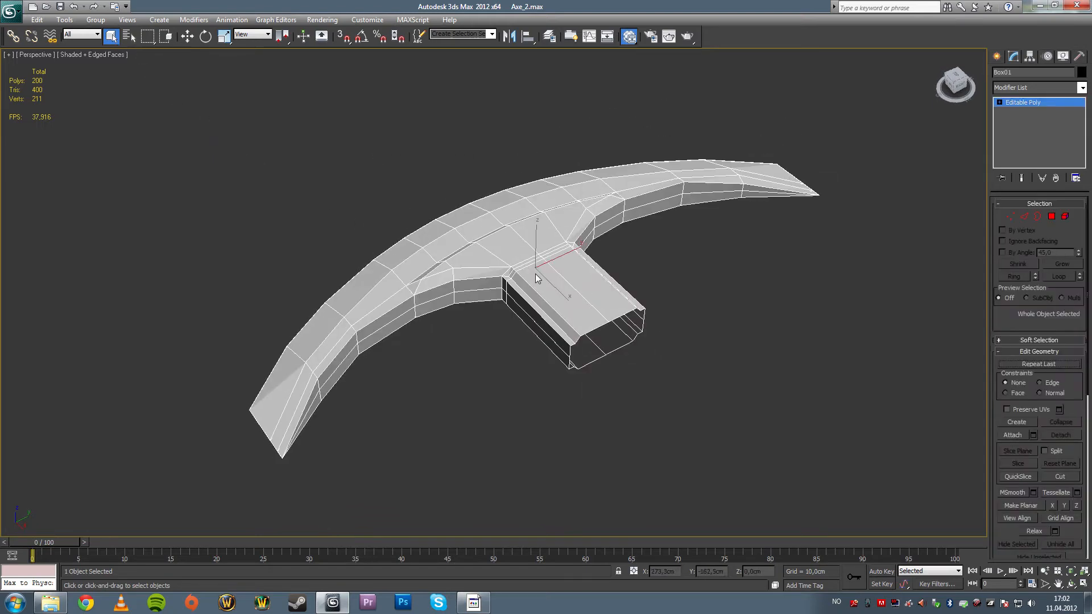
alt+middle_drag(534, 274, 487, 316)
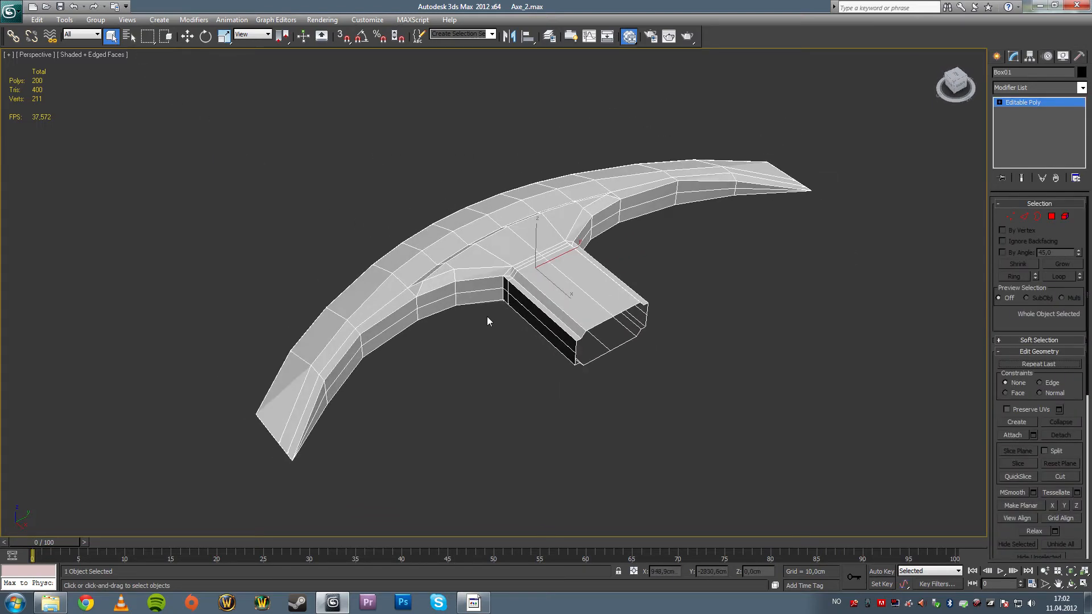
click(1082, 87)
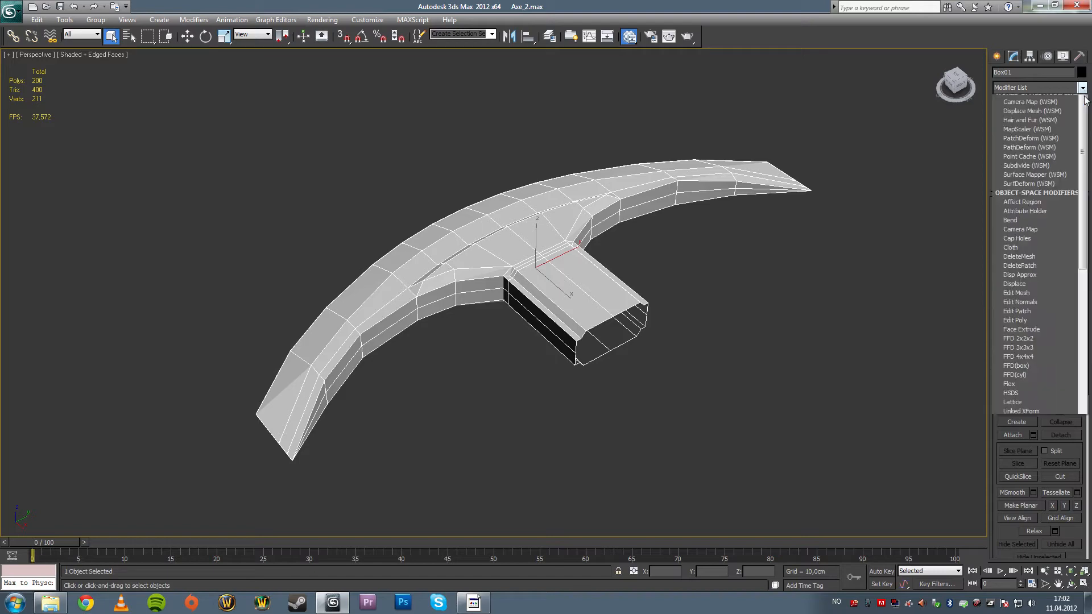
scroll(1075, 345, down, 10)
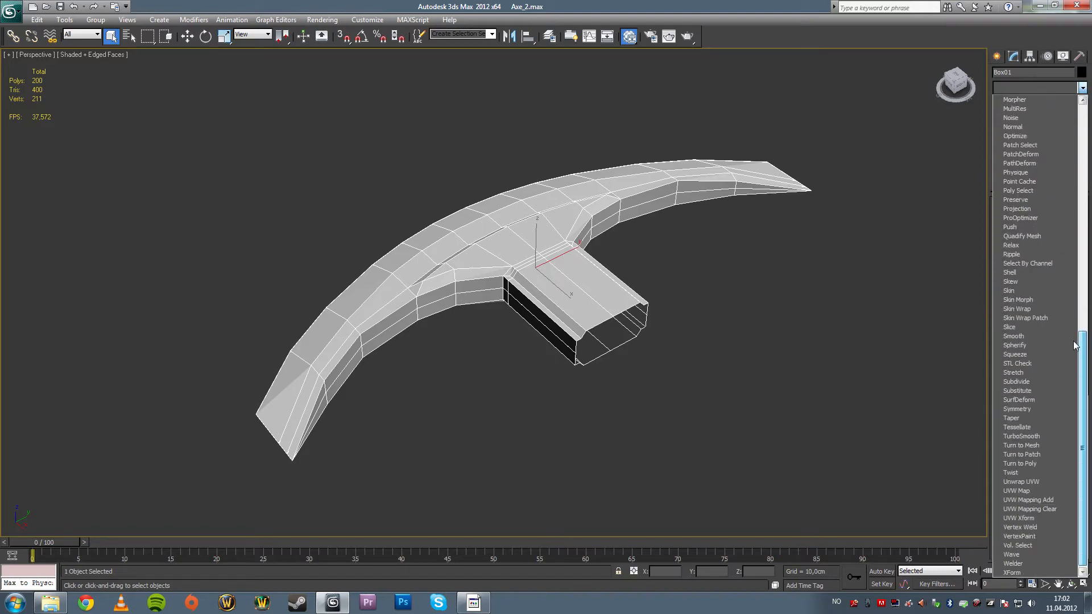
click(1021, 436)
click(1006, 250)
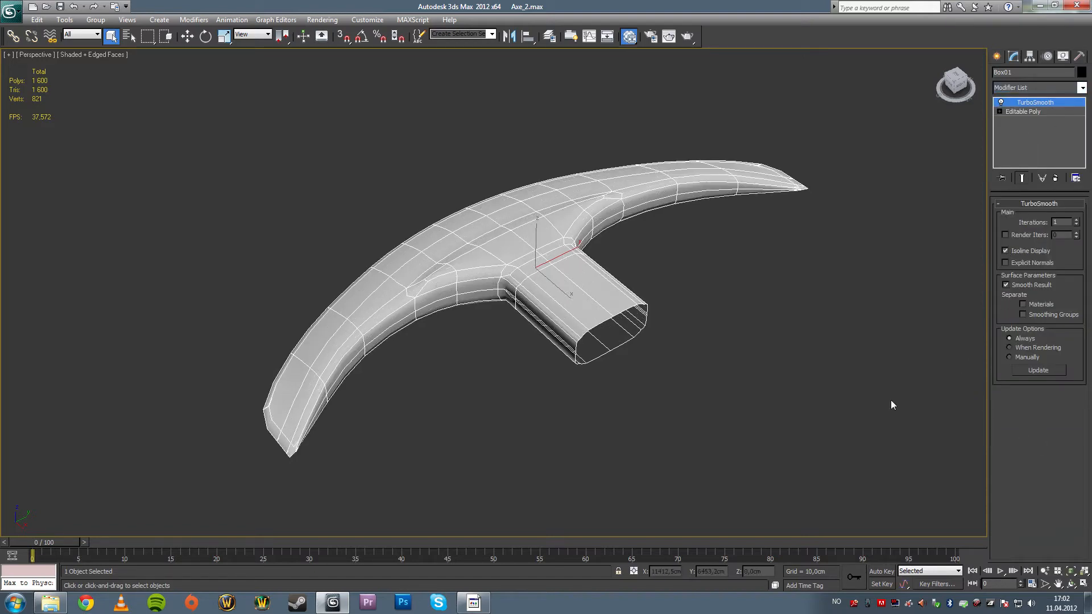
- Examine the smoothed surface around the socket junction with and without edged faces
click(1072, 584)
mouse_move(534, 339)
mouse_down()
mouse_move(497, 329)
mouse_move(509, 336)
mouse_move(493, 350)
mouse_move(451, 351)
mouse_move(450, 319)
mouse_move(508, 267)
mouse_move(514, 289)
mouse_move(496, 275)
mouse_move(514, 292)
mouse_move(468, 293)
mouse_up()
key(F4)
key(F4)
mouse_move(555, 264)
mouse_down()
mouse_move(582, 264)
mouse_move(514, 183)
mouse_move(578, 249)
mouse_move(586, 279)
mouse_move(546, 279)
mouse_move(514, 302)
mouse_move(528, 307)
mouse_move(530, 288)
mouse_up()
key(F4)
key(F4)
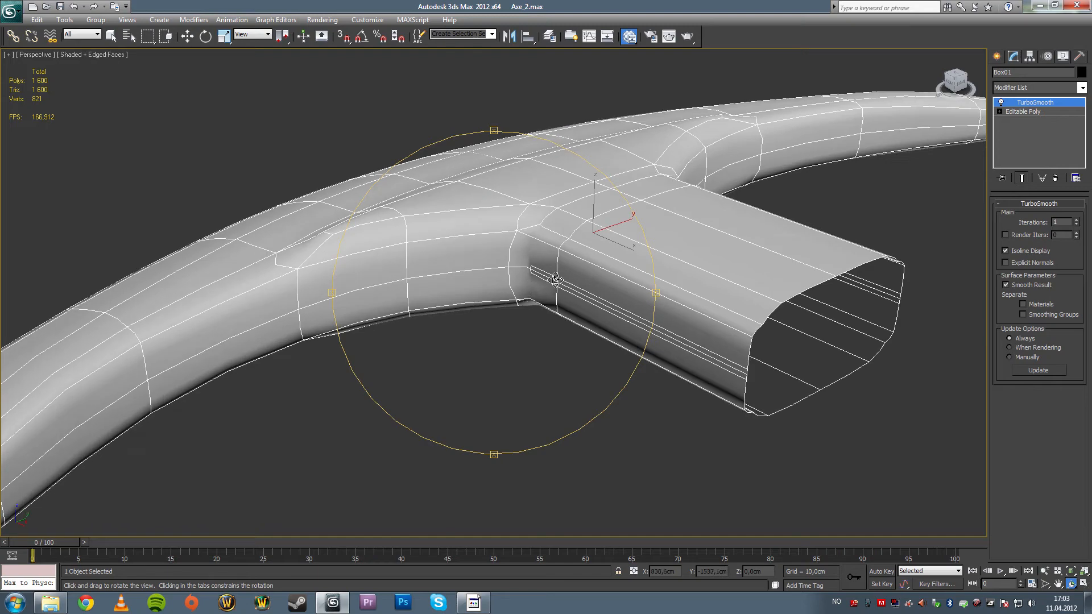
- In the base Editable Poly, select the mid-height vertices on both side walls of the socket, at the junction and open end
click(1043, 112)
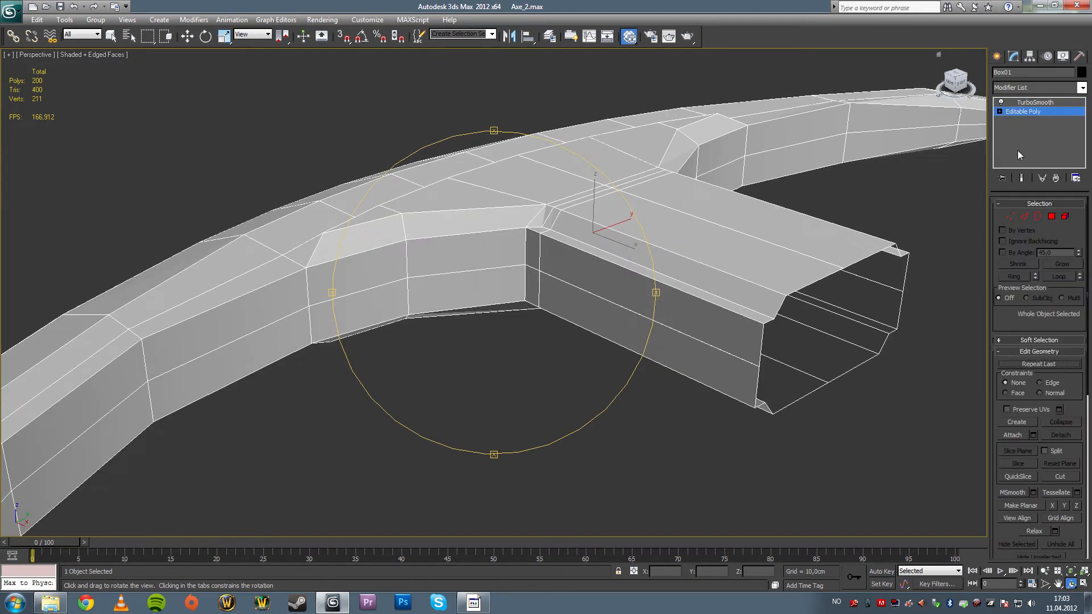
click(1009, 216)
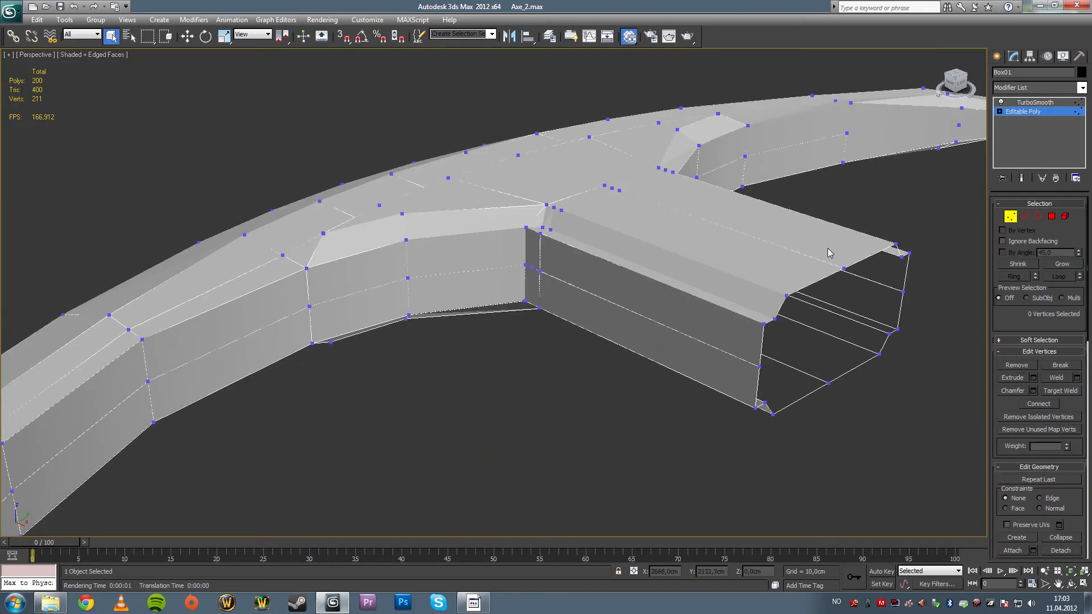
middle_drag(831, 252, 763, 219)
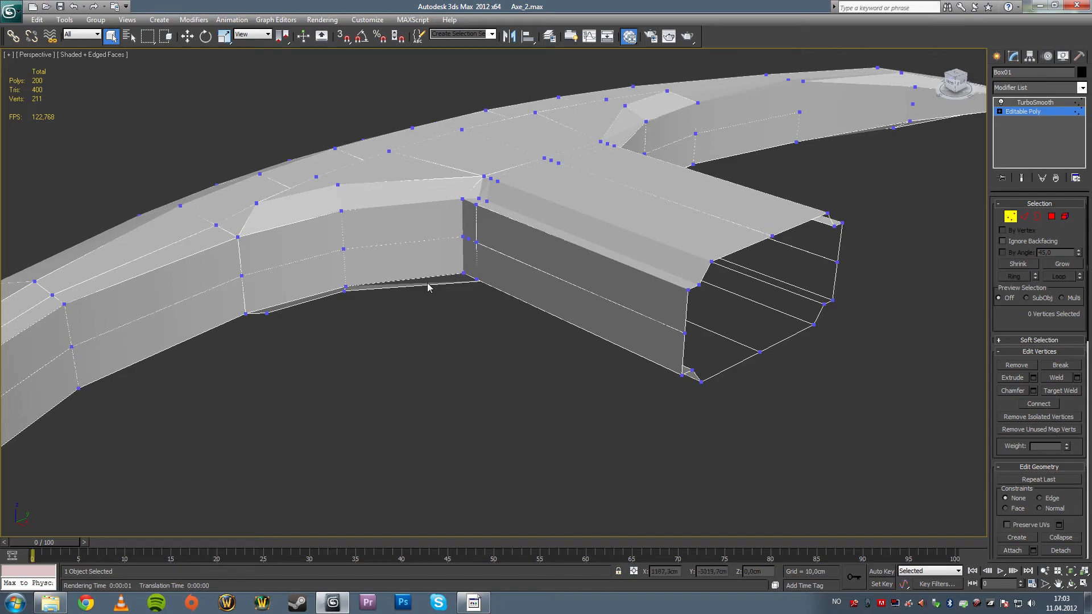
key(F3)
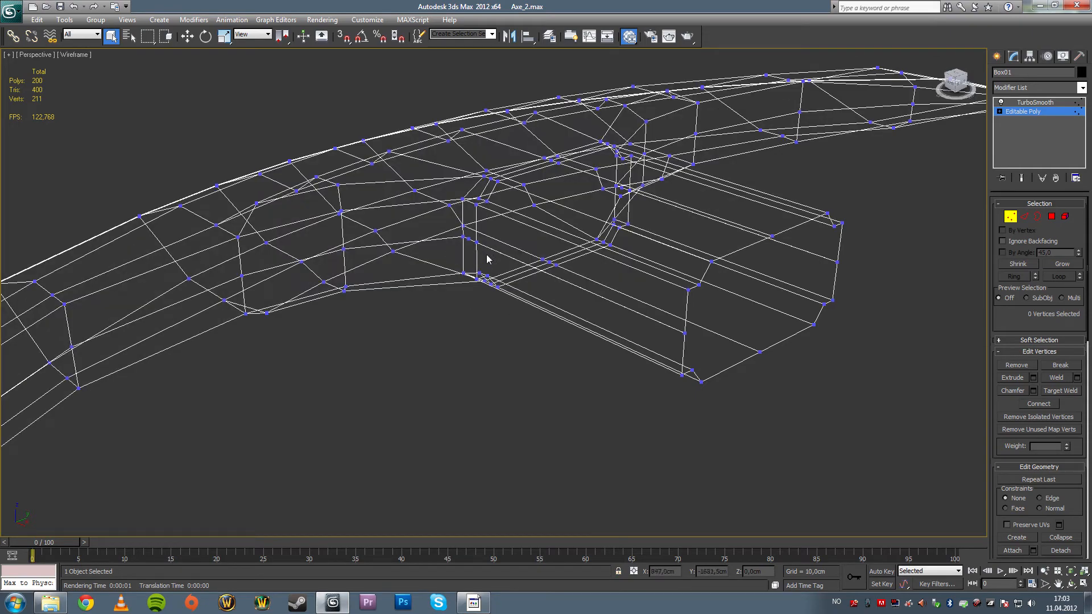
alt+middle_drag(427, 379, 414, 275)
drag(405, 280, 436, 309)
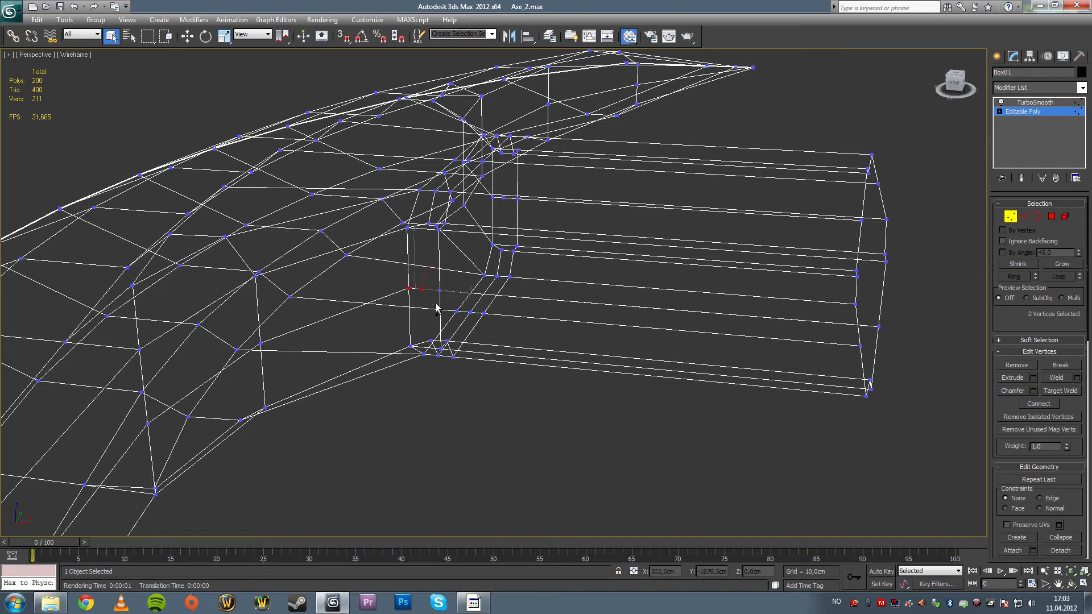
drag(387, 281, 459, 307)
ctrl+drag(526, 217, 527, 219)
alt+middle_drag(792, 304, 797, 288)
ctrl+drag(832, 220, 908, 271)
alt+middle_drag(871, 283, 904, 304)
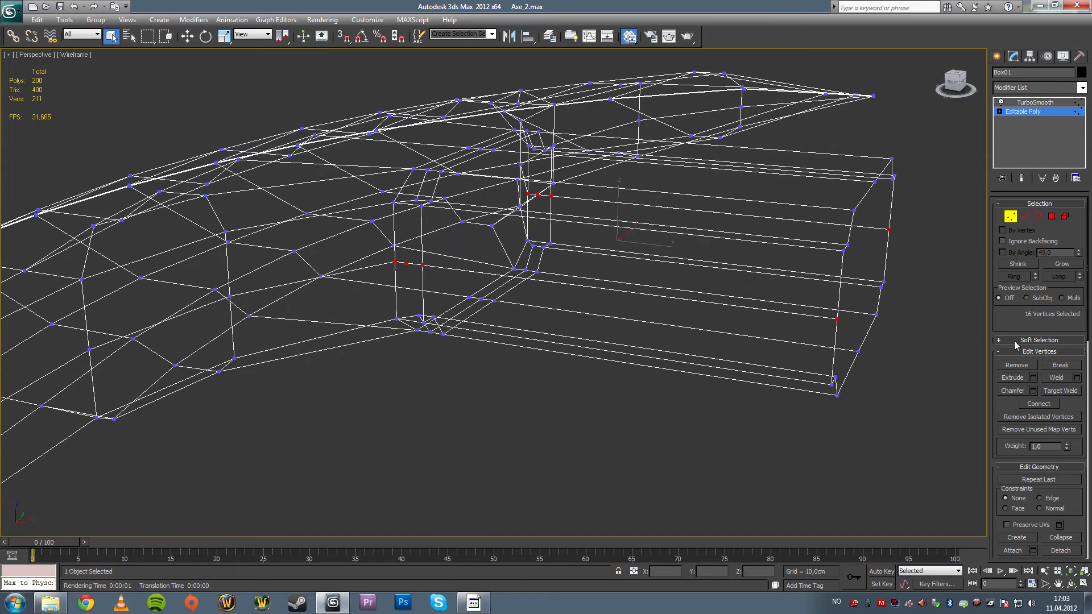
- Weld the selected socket vertices with a 2.4 cm threshold and return to the shaded view with edged faces
click(1077, 377)
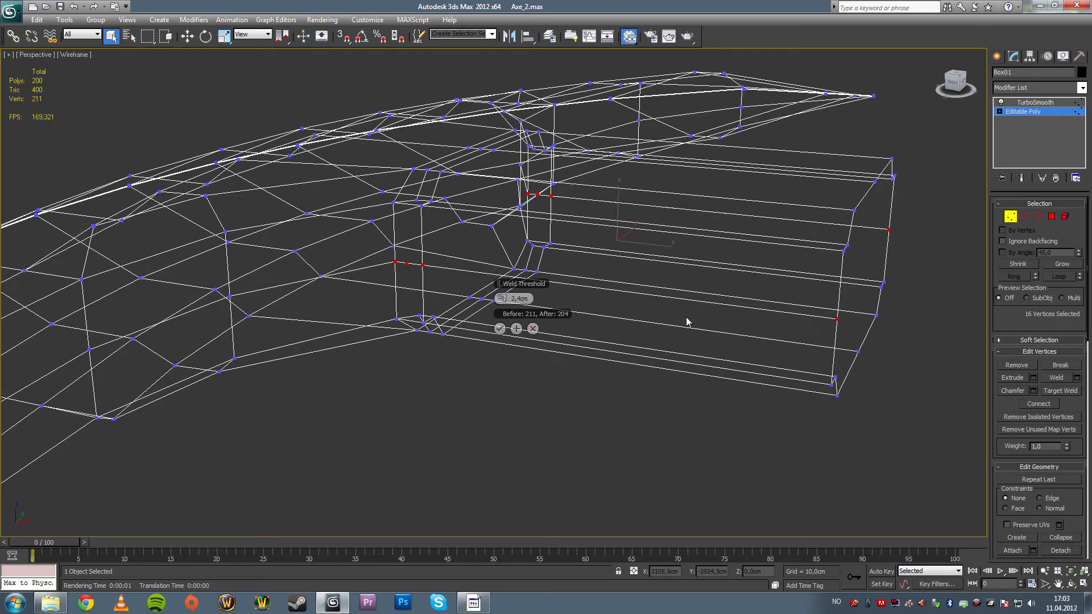
click(500, 328)
click(874, 134)
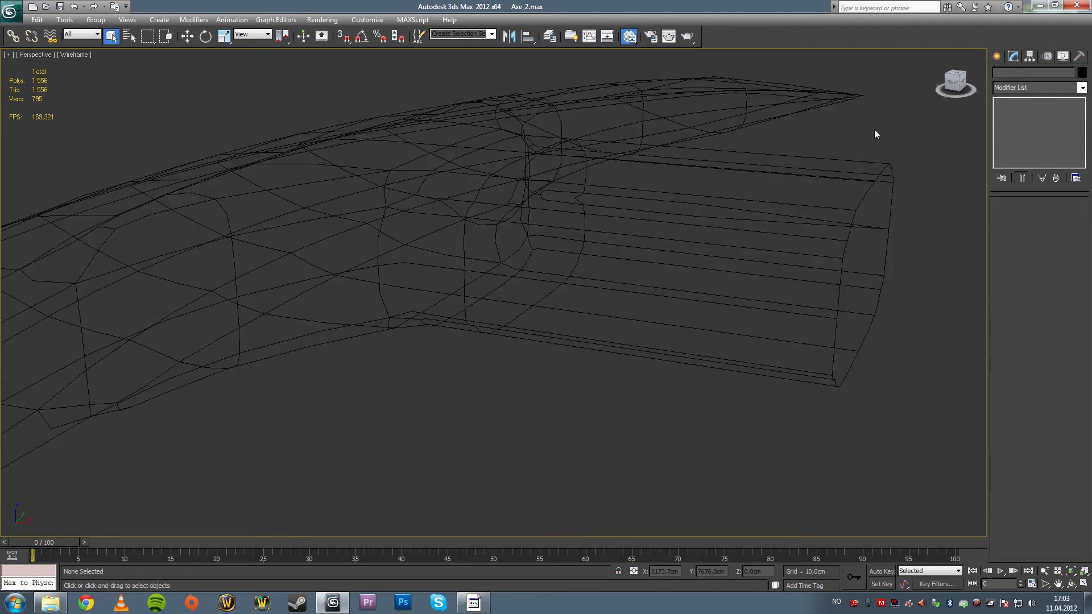
key(F3)
key(F4)
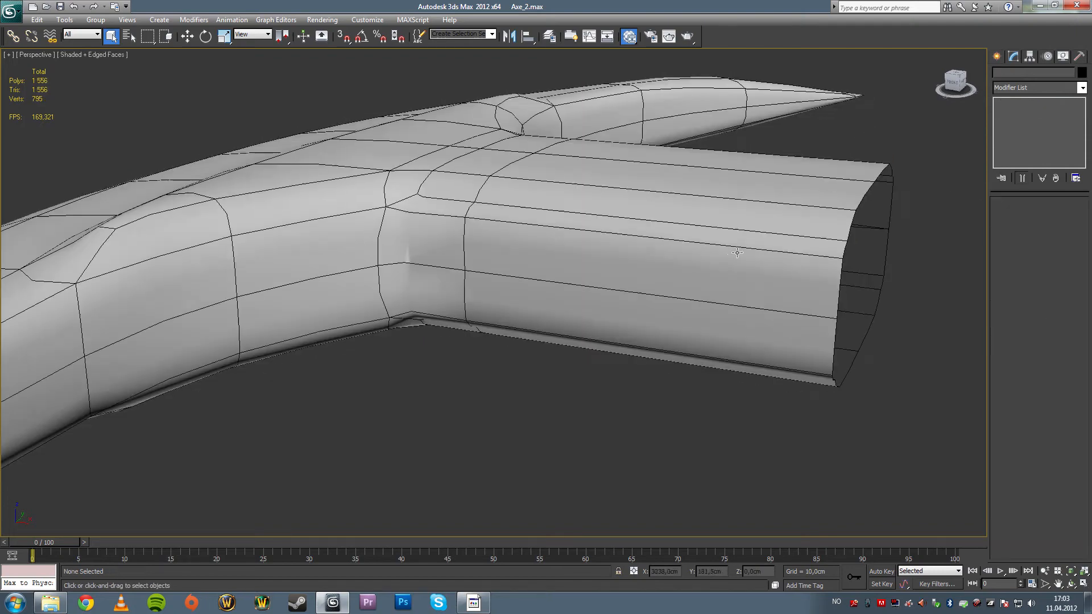
- Compare the base mesh with the TurboSmooth result at the socket junction and turn off Isoline Display
click(452, 270)
alt+middle_drag(443, 285, 520, 261)
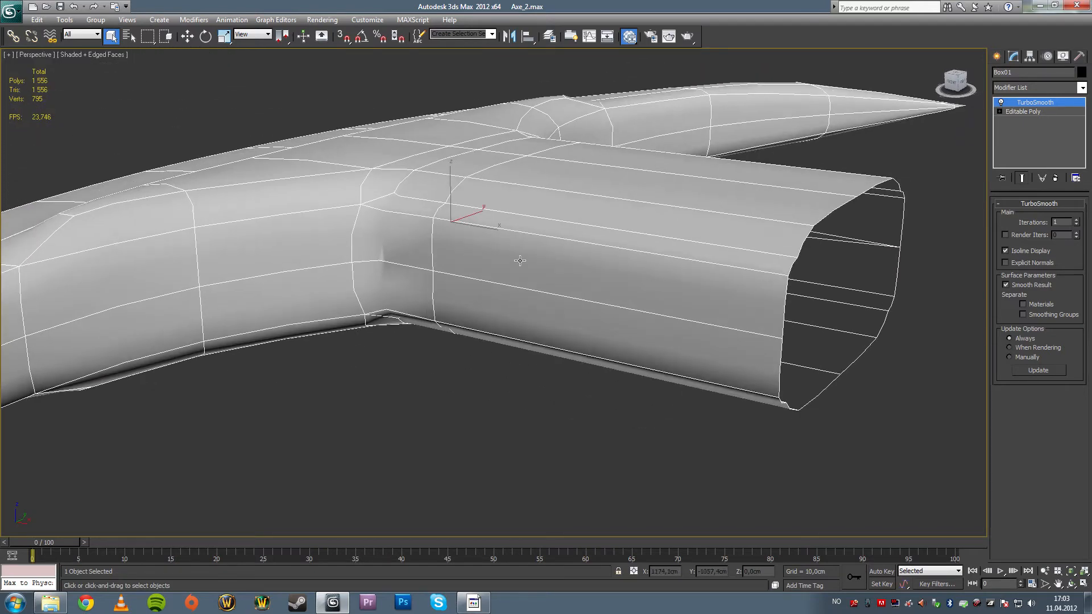
click(1033, 112)
click(1037, 106)
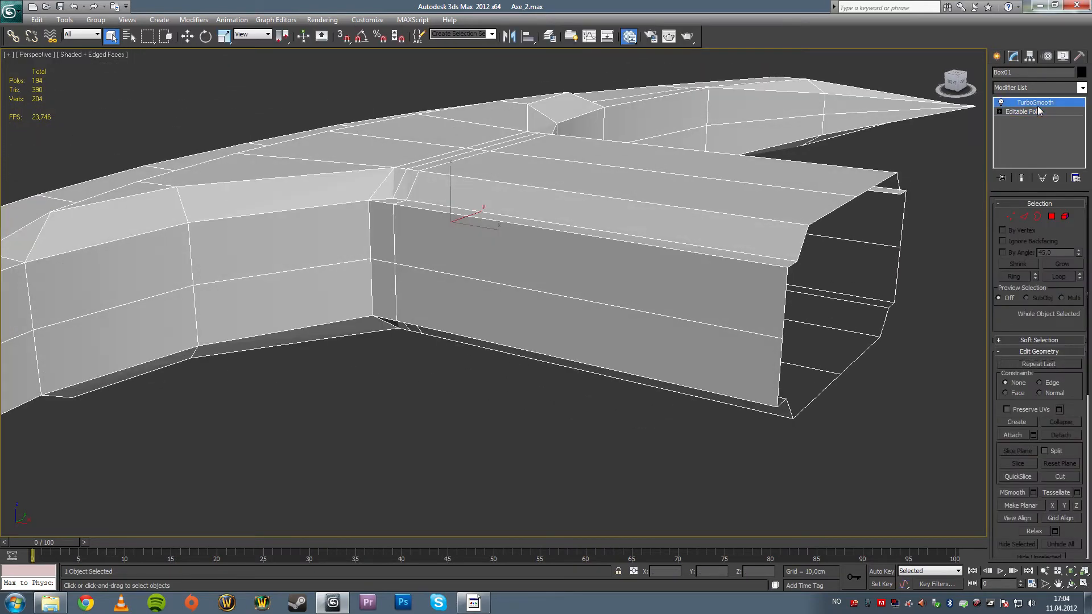
click(1038, 114)
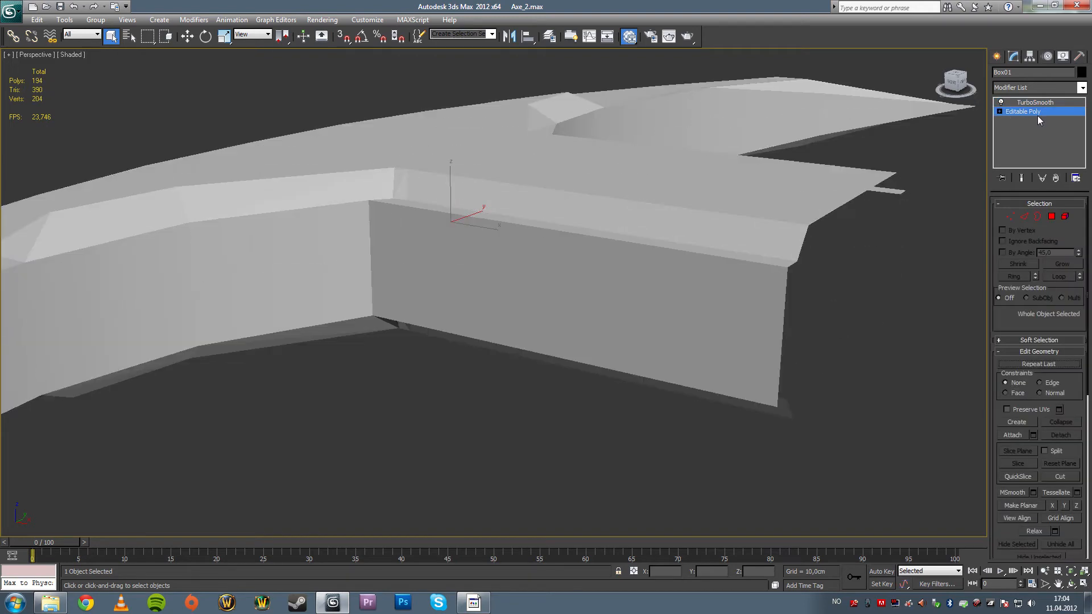
click(1043, 105)
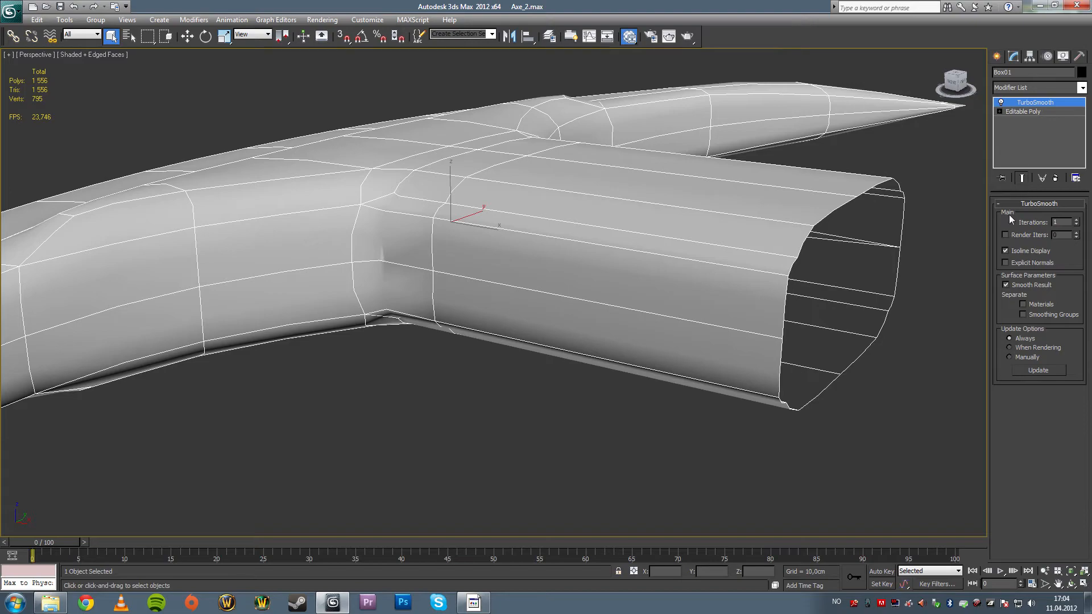
click(1005, 252)
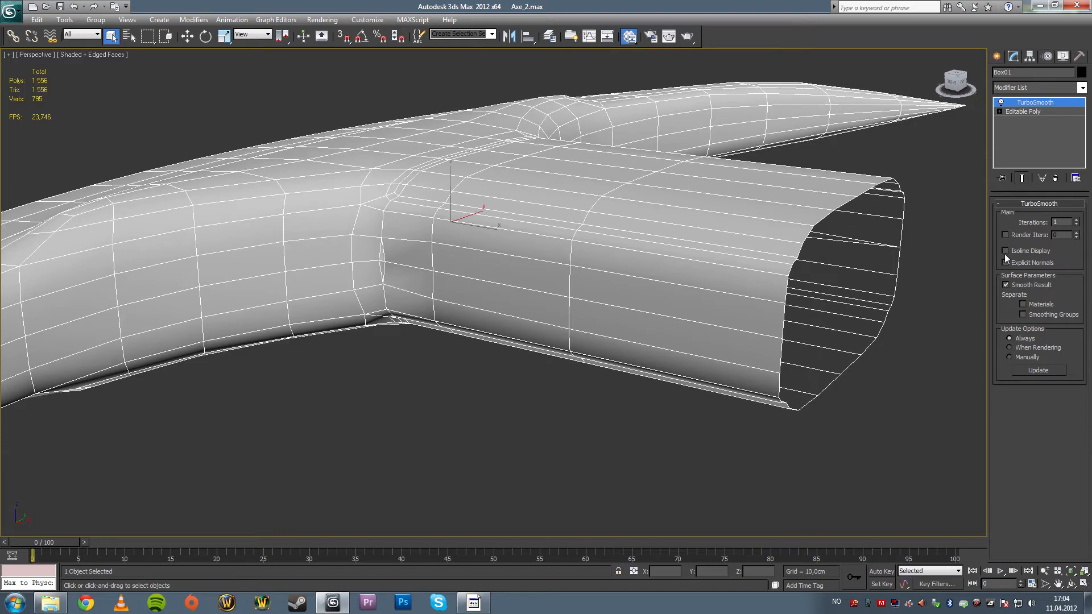
alt+middle_drag(786, 235, 916, 175)
- Inspect the base mesh's vertices along the socket side wall in wireframe and shaded views
click(1022, 111)
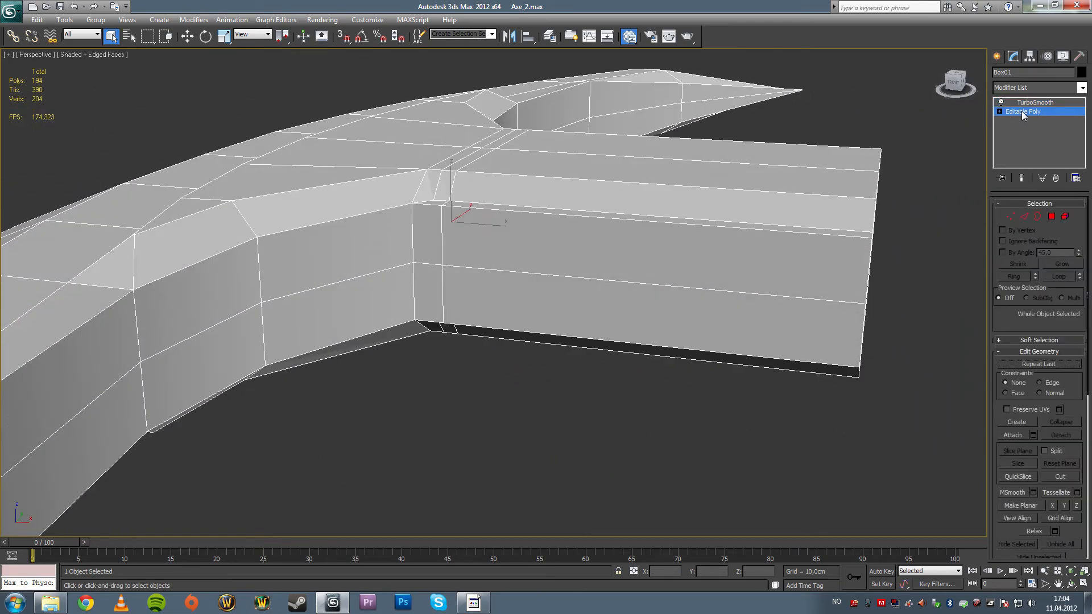
key(F4)
click(1010, 216)
key(F4)
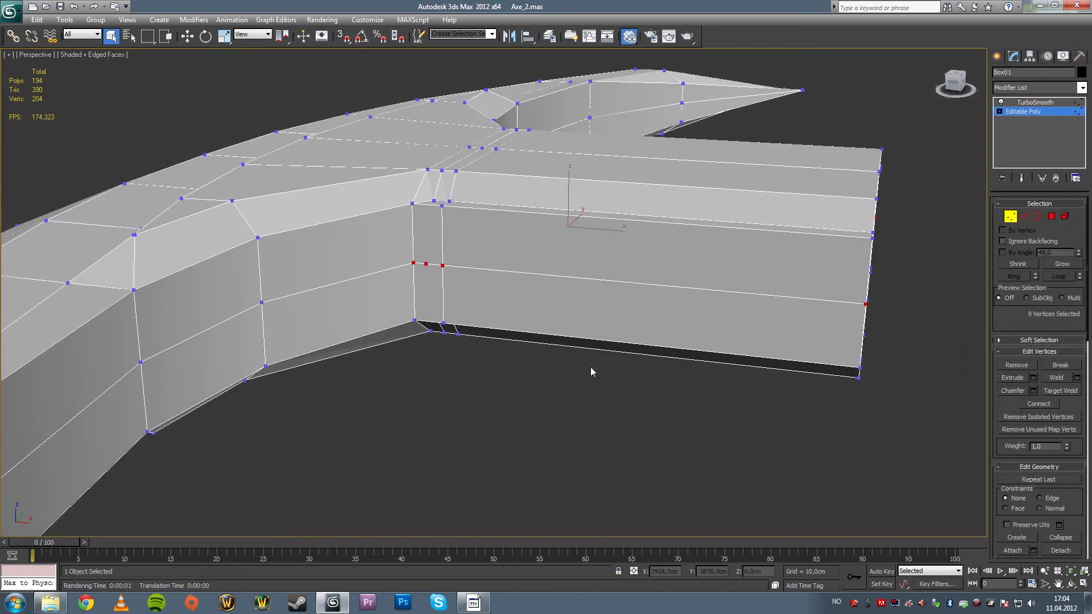
key(F3)
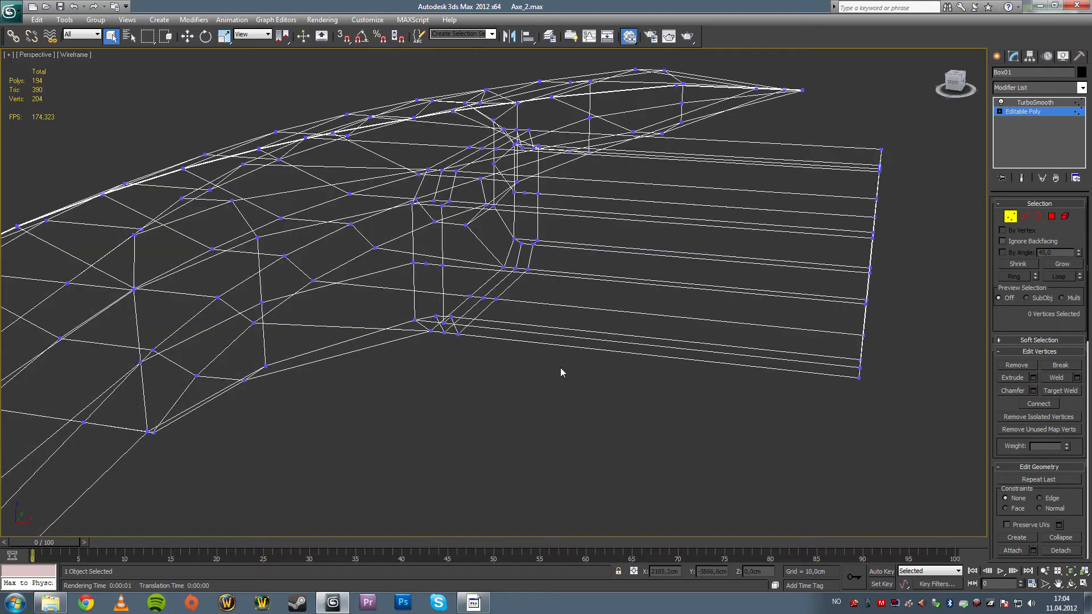
mouse_move(567, 361)
alt+middle_down()
mouse_move(580, 346)
mouse_move(575, 360)
alt+middle_up()
key(F3)
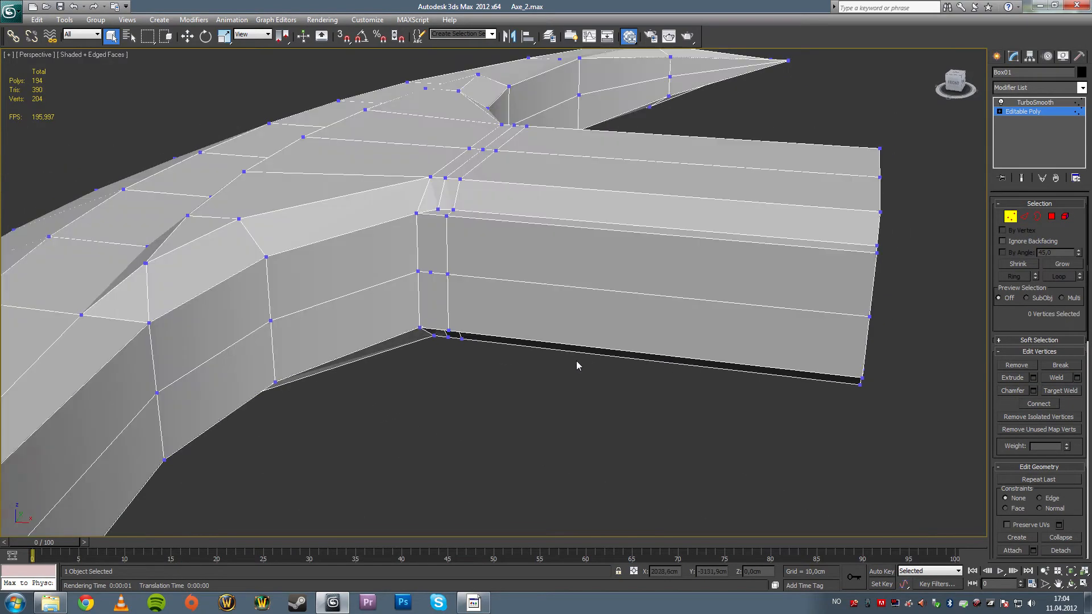
- Delete the four polygons forming one side wall of the socket
click(1051, 216)
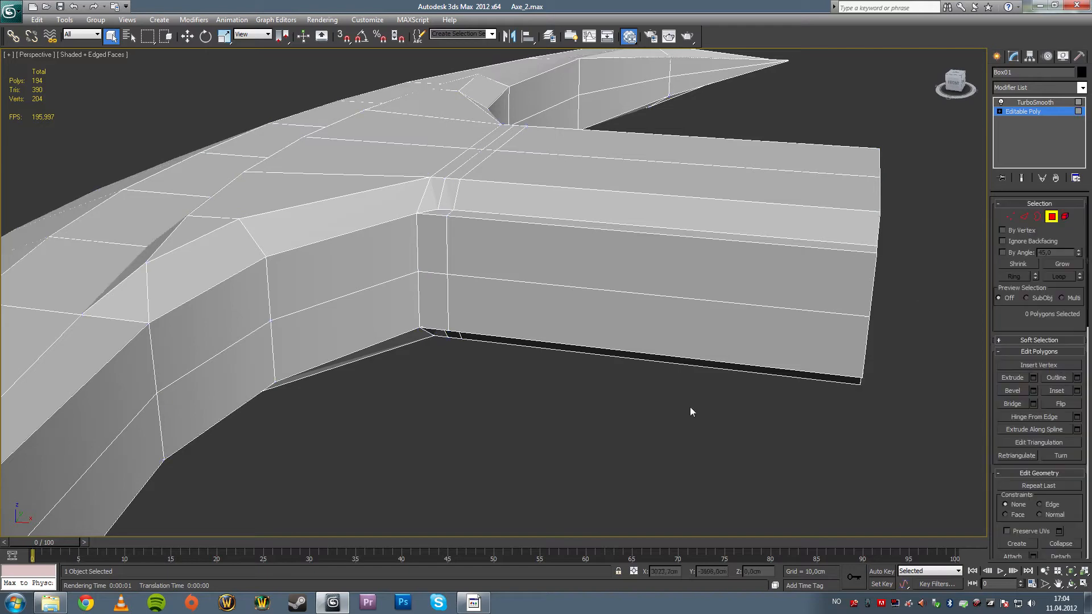
click(444, 253)
ctrl+click(430, 313)
ctrl+click(502, 302)
ctrl+click(517, 255)
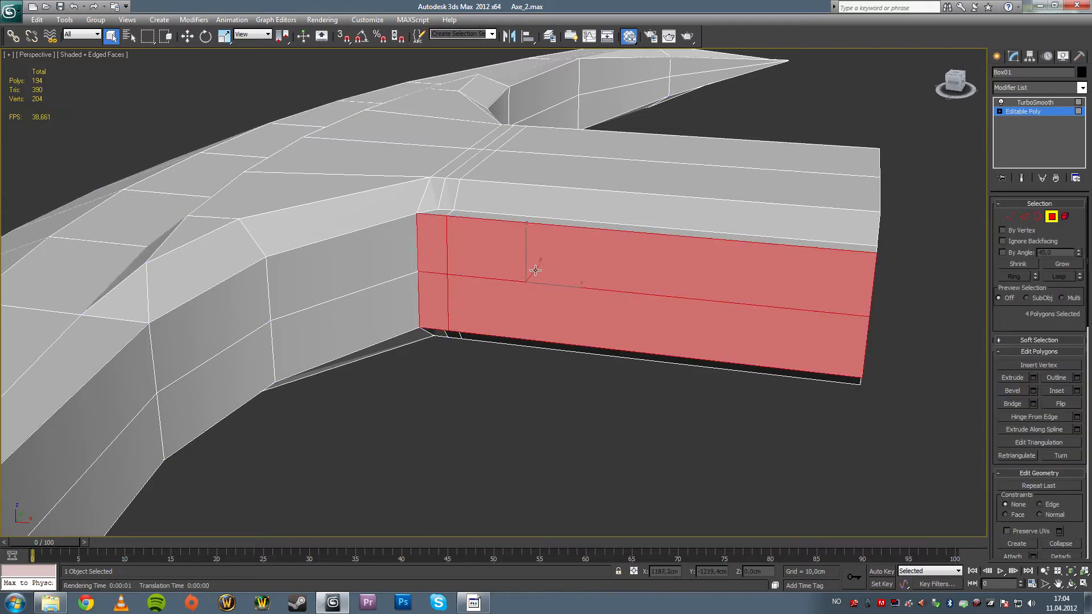
key(Delete)
key(End)
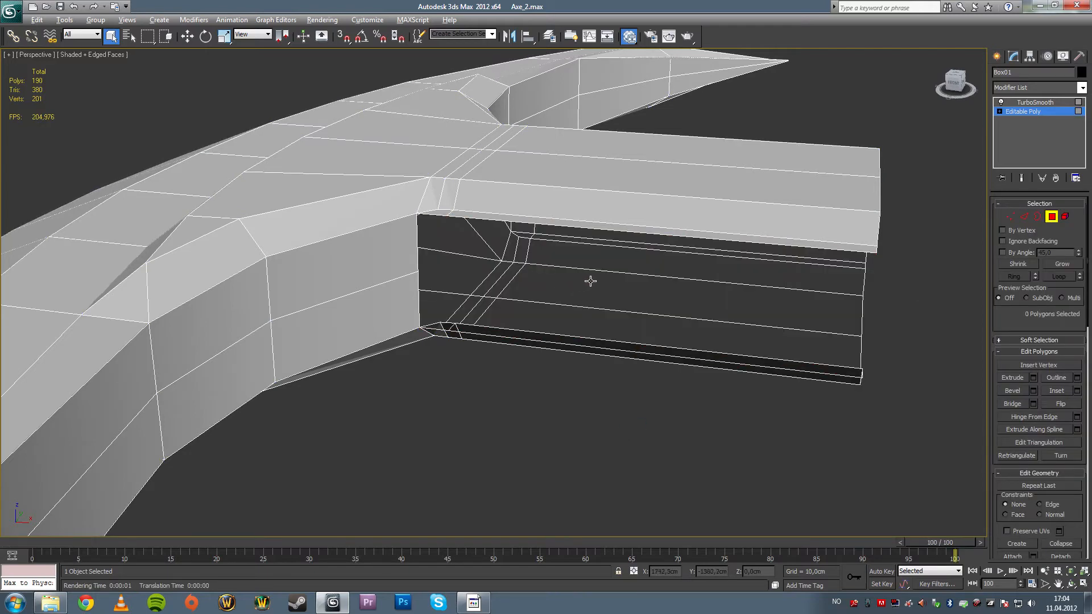
- Delete the four polygons forming the remaining side wall on the opposite side of the socket
alt+middle_drag(591, 281, 556, 236)
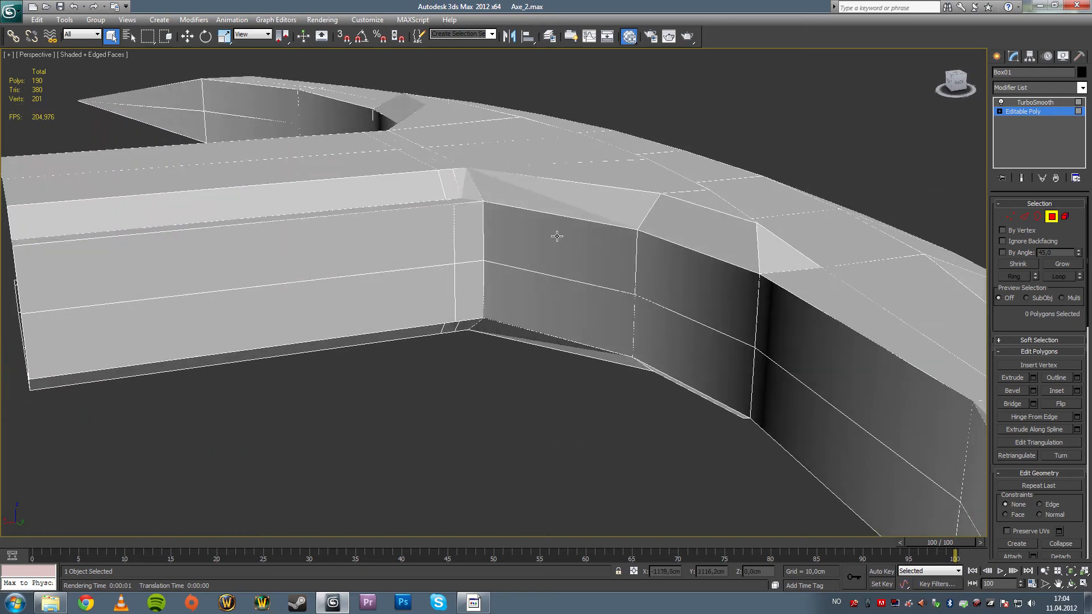
click(556, 236)
click(469, 244)
ctrl+click(469, 290)
ctrl+click(432, 298)
ctrl+click(427, 242)
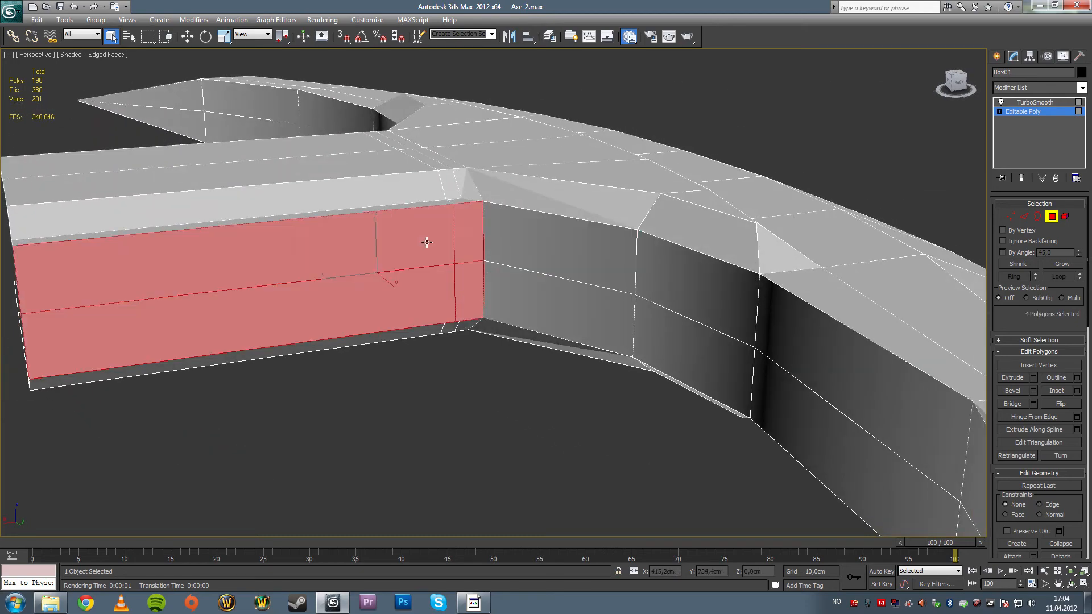
key(Delete)
- Bridge the upper and lower border edges of one open socket side to rebuild its wall
alt+middle_drag(368, 271, 504, 286)
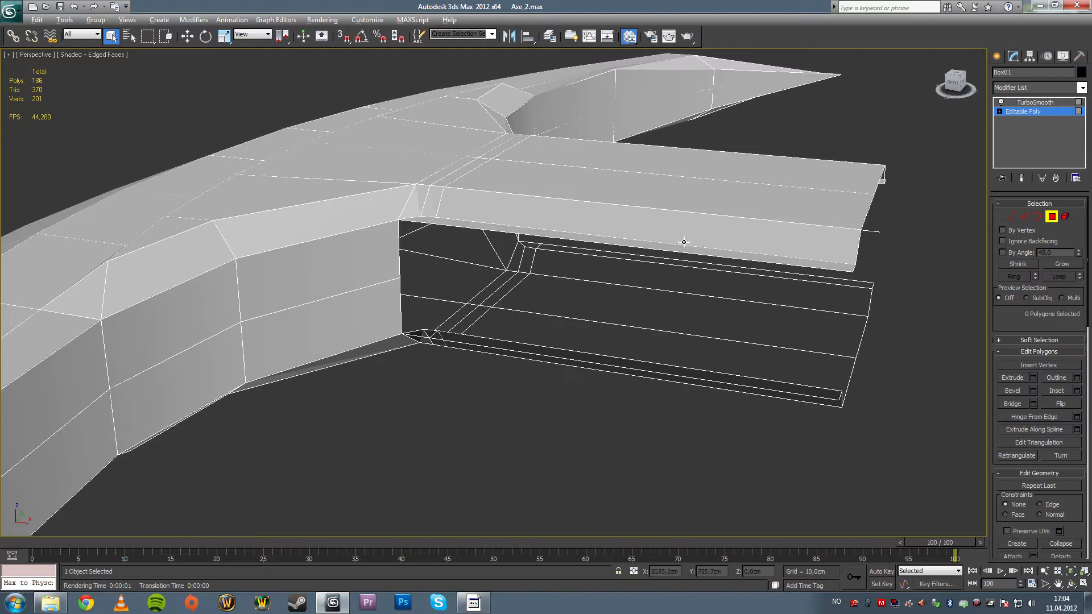
click(1023, 216)
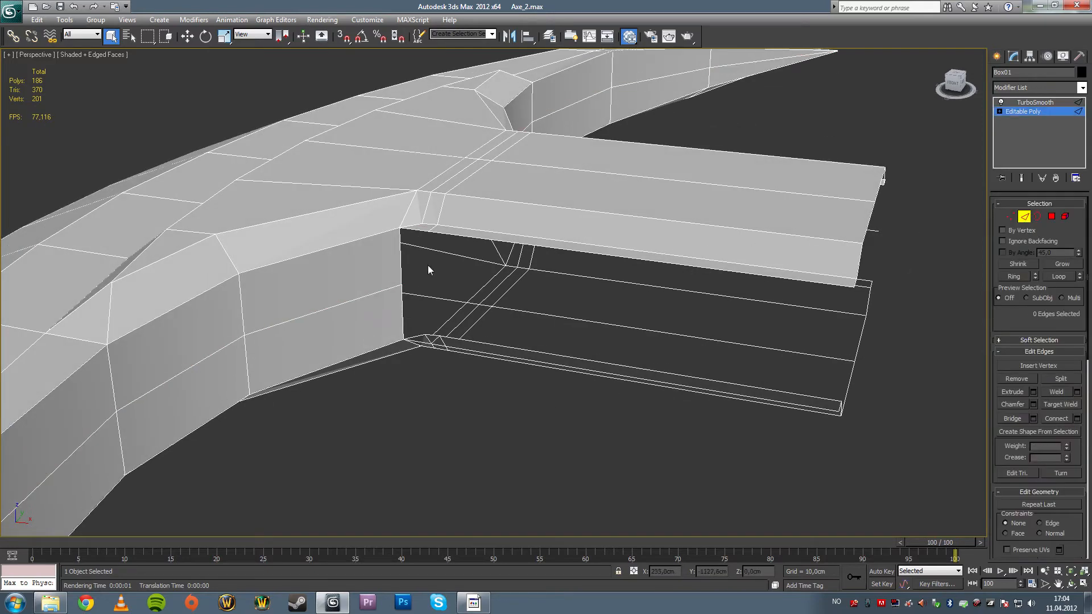
click(418, 229)
ctrl+click(471, 238)
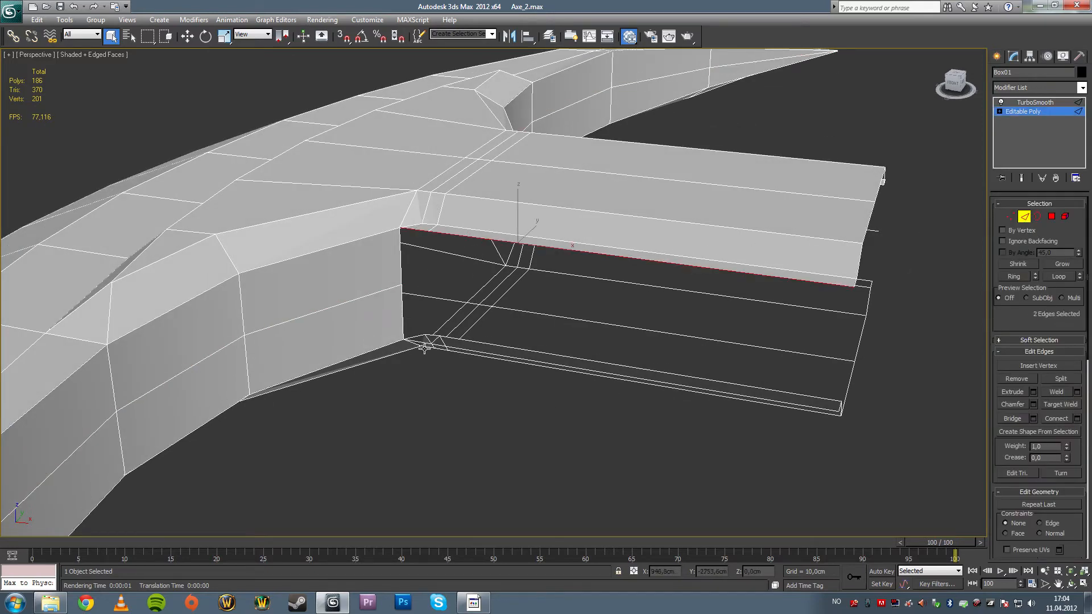
alt+middle_drag(432, 339, 470, 282)
ctrl+click(444, 353)
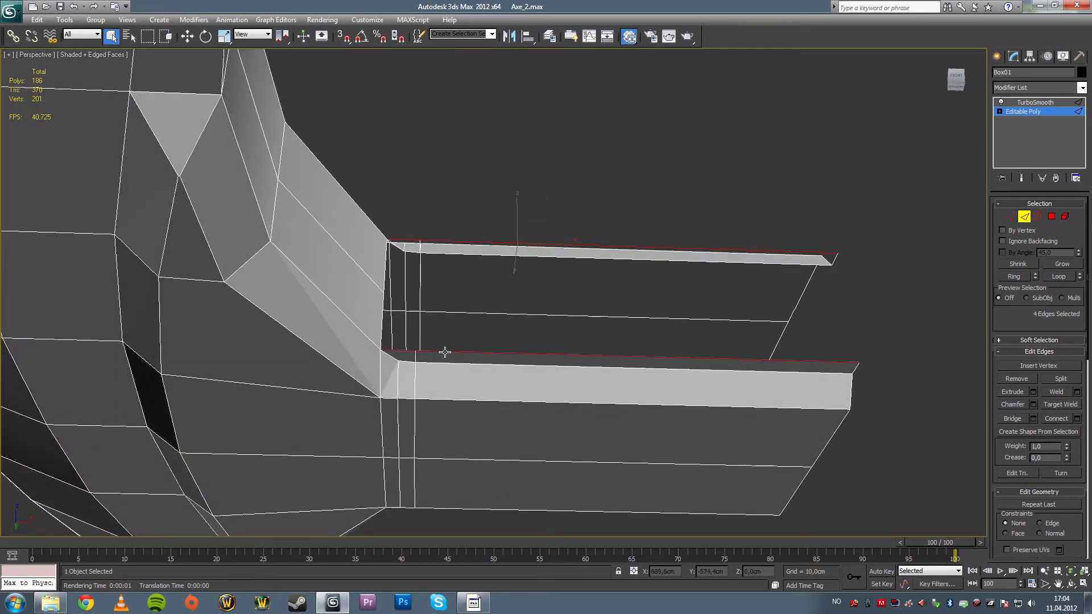
alt+middle_drag(443, 353, 905, 369)
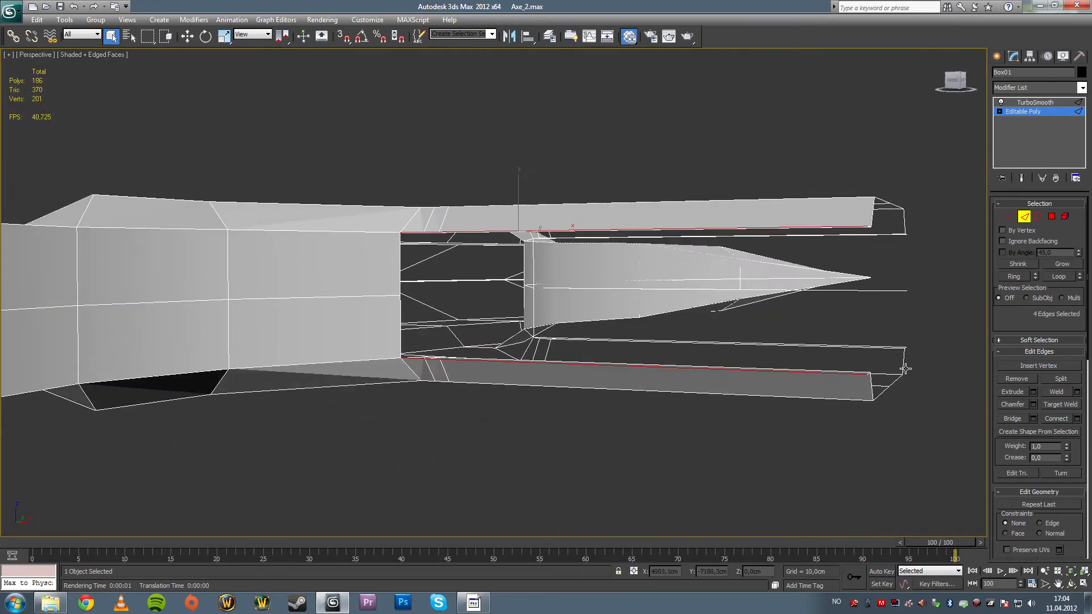
click(1017, 417)
- Connect the ring of vertical edges on the rebuilt wall with one lengthwise edge line through its middle
alt+middle_drag(735, 247, 918, 253)
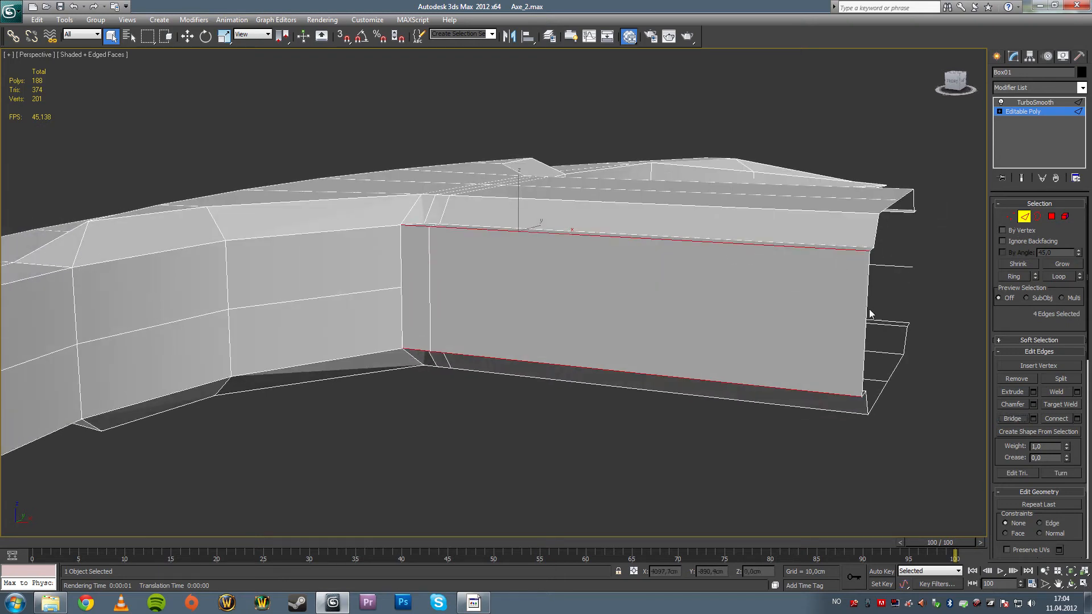
click(1014, 275)
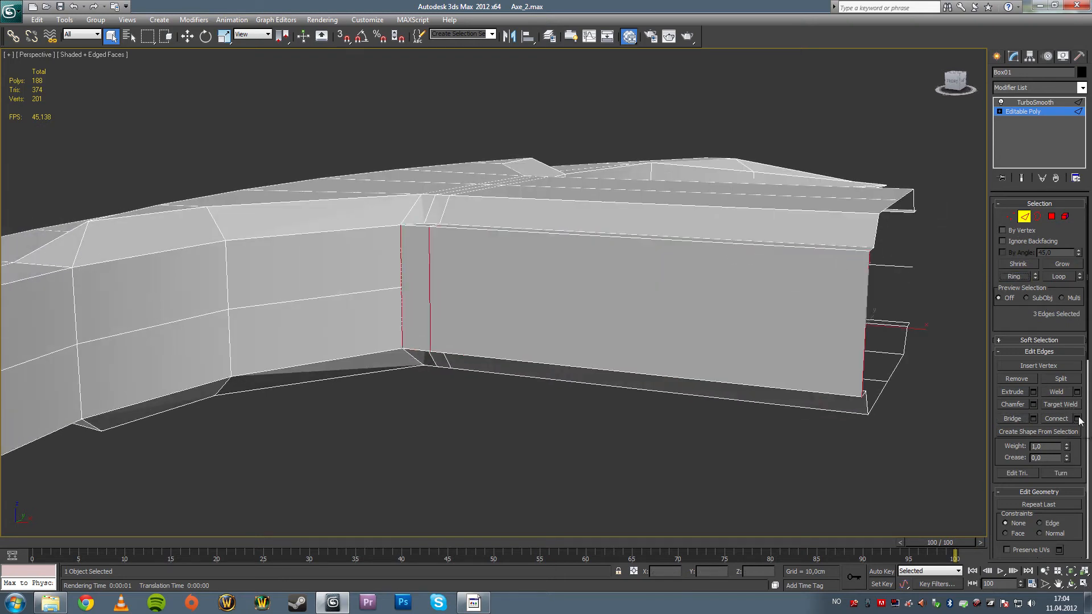
click(1077, 419)
click(499, 348)
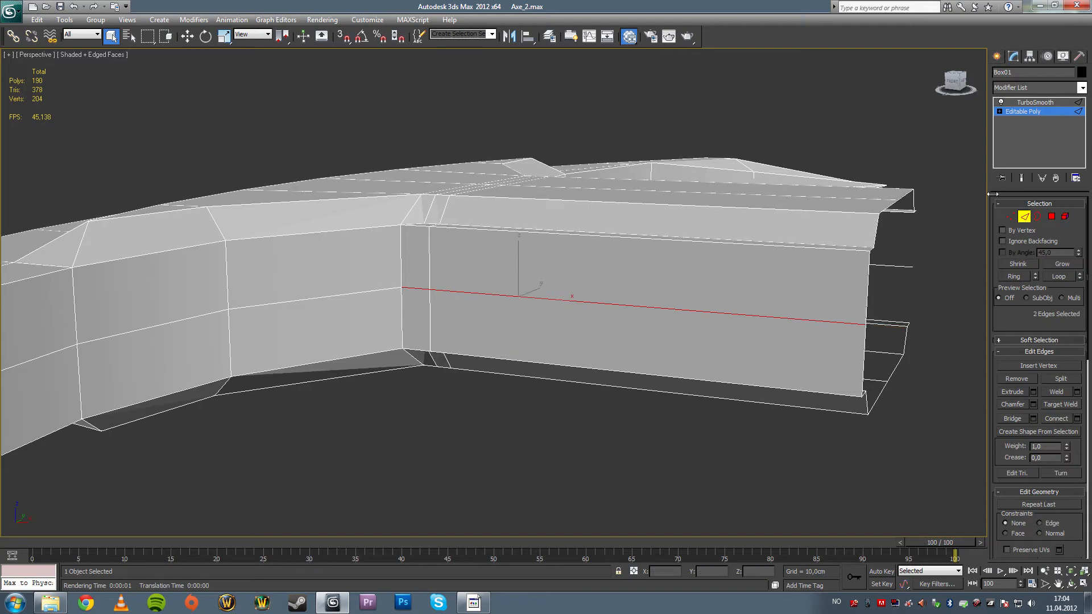
- Weld the two overlapping vertices where the new wall's middle line meets the blade, with a 2.4 cm threshold
key(1)
key(F3)
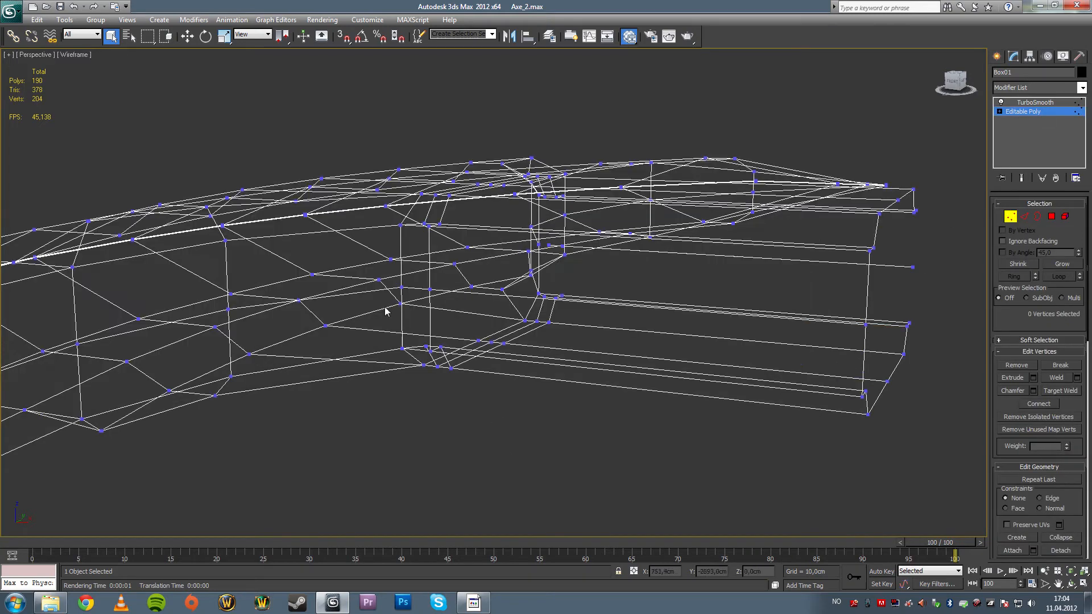
drag(410, 295, 411, 297)
key(F3)
click(1077, 378)
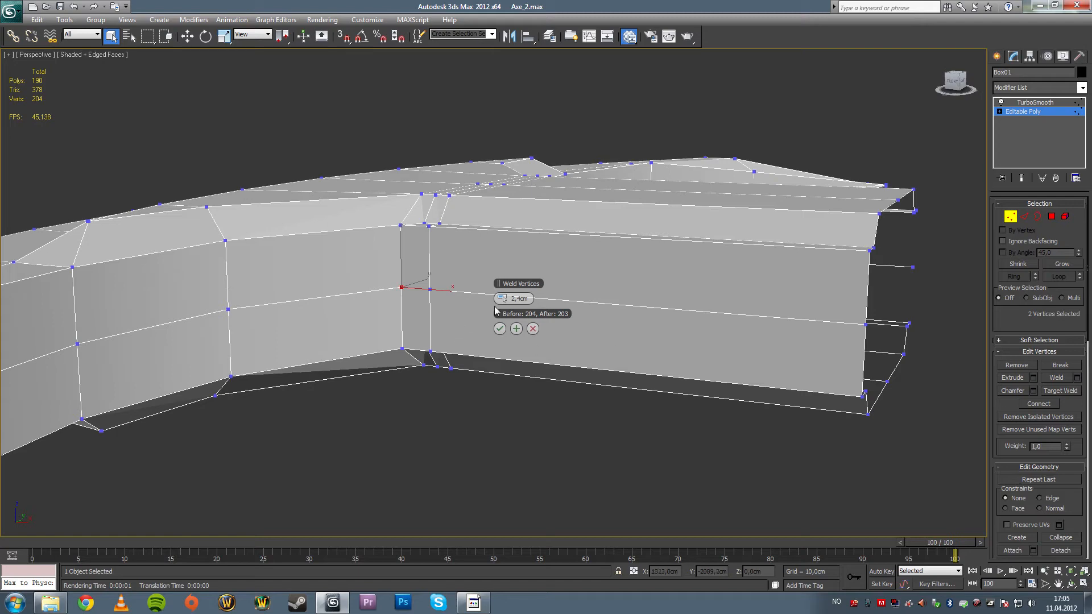
click(499, 329)
- Check the TurboSmooth result around the rebuilt wall and delete the TurboSmooth modifier from the stack
click(1010, 216)
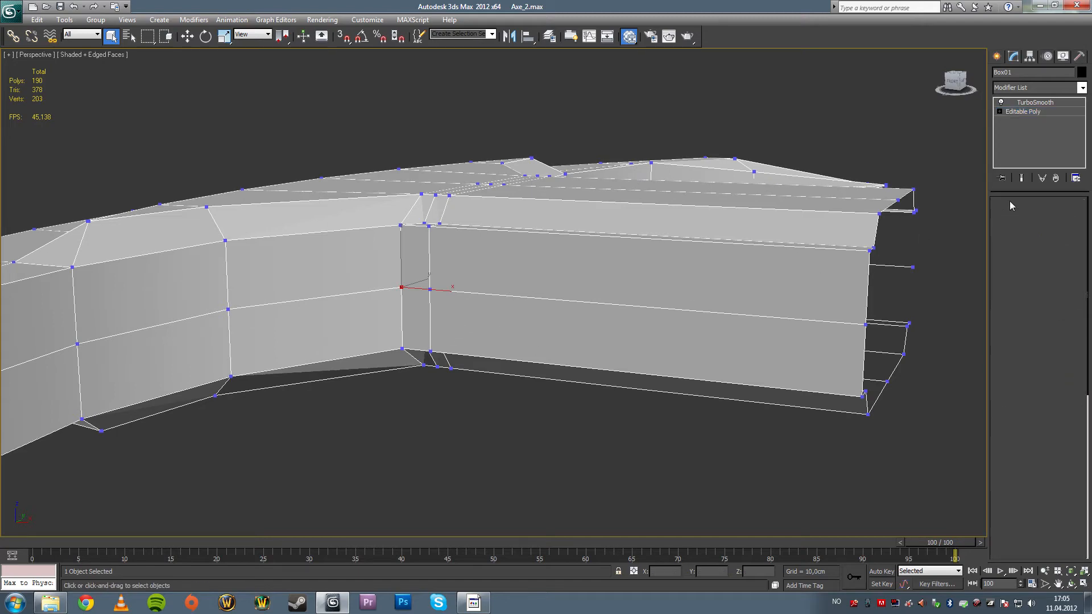
click(1021, 103)
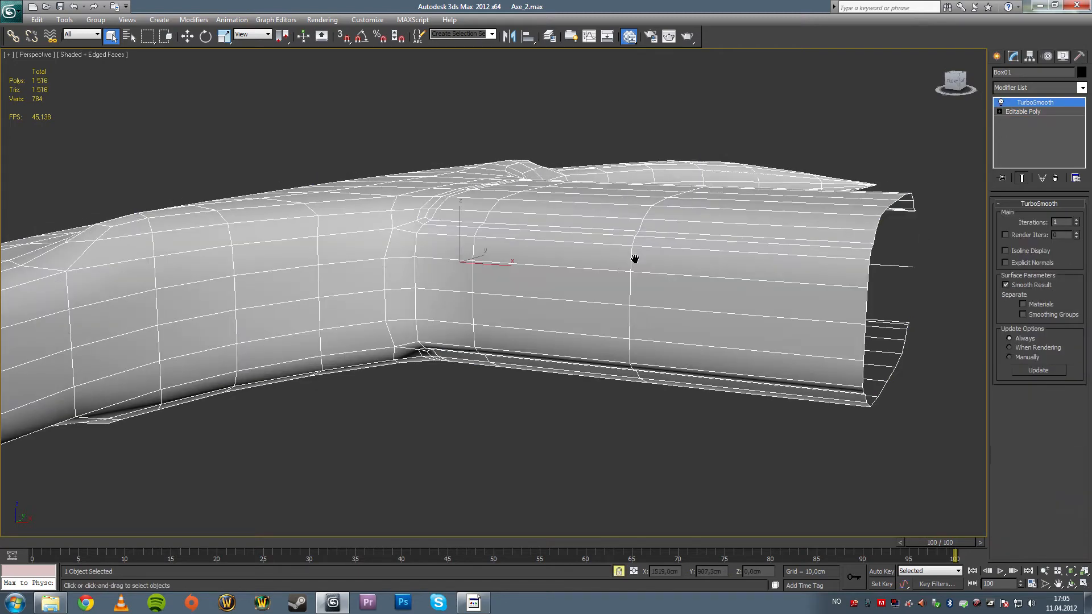
alt+middle_drag(634, 258, 561, 259)
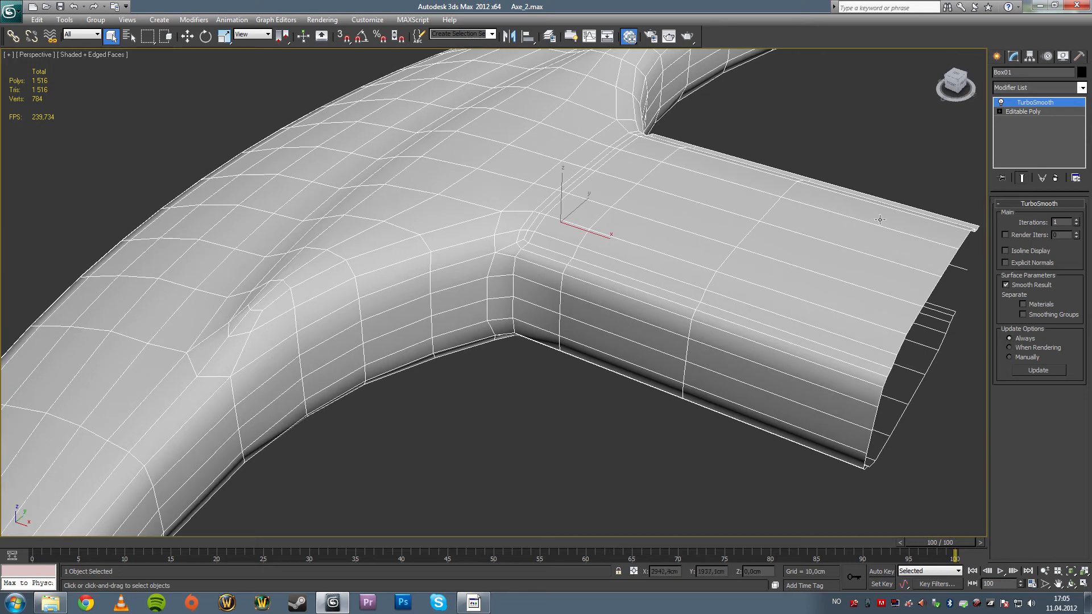
right_click(1024, 106)
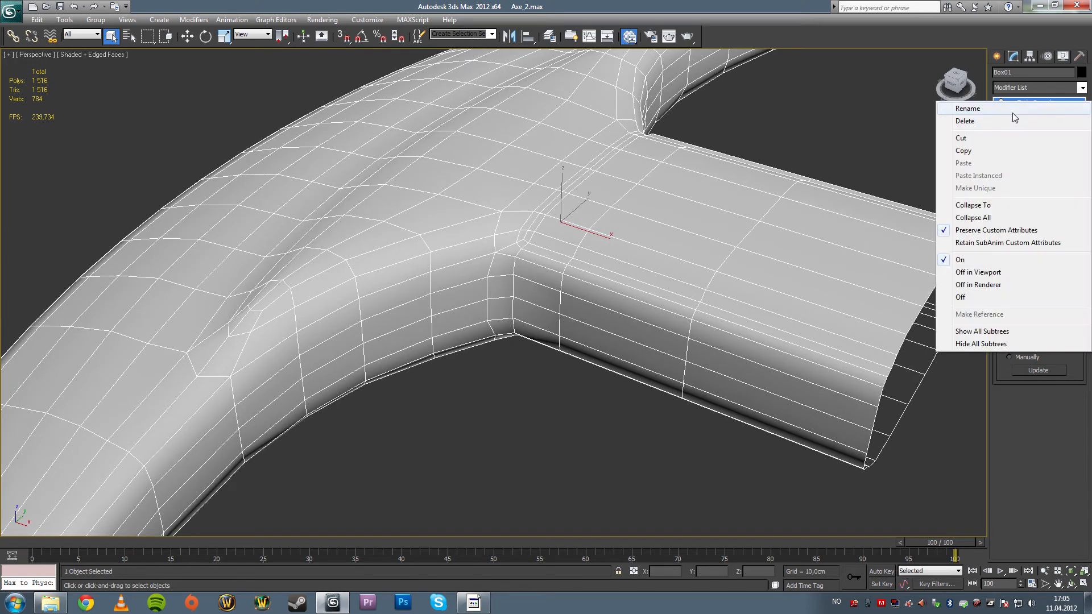
click(1012, 112)
- Add a Symmetry modifier with mirror axis Y and Flip enabled to copy the rebuilt wall to the other side
click(1082, 87)
click(1079, 158)
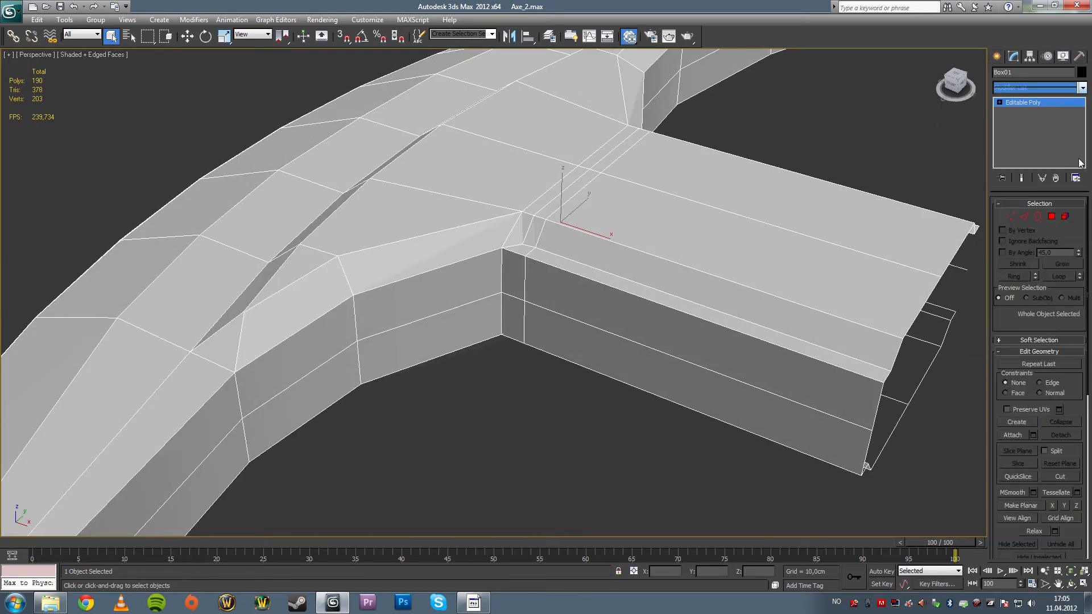
click(1082, 90)
drag(1082, 113, 1054, 426)
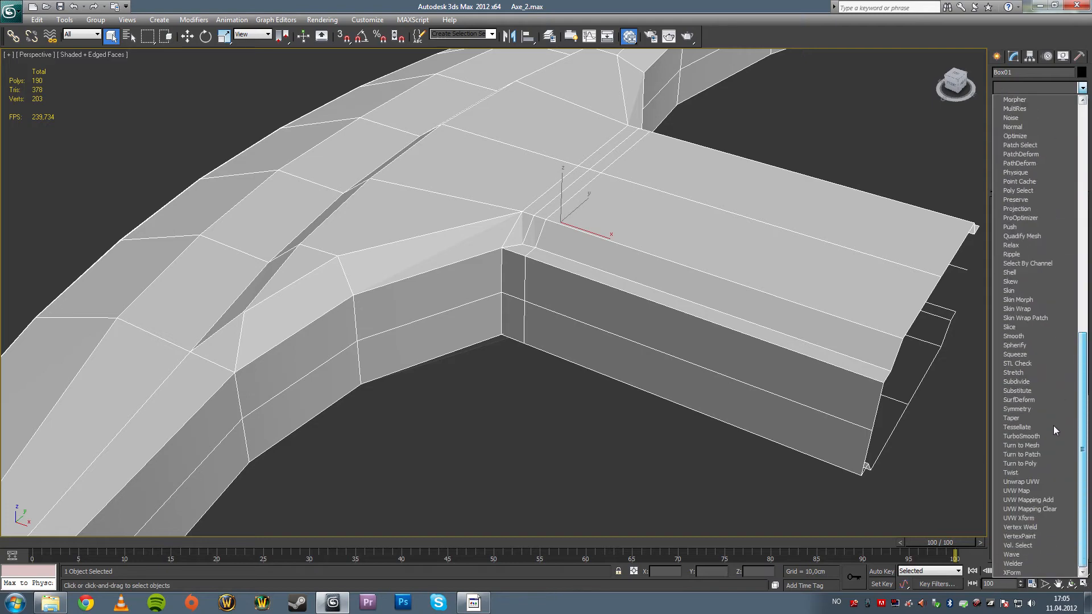
click(1020, 409)
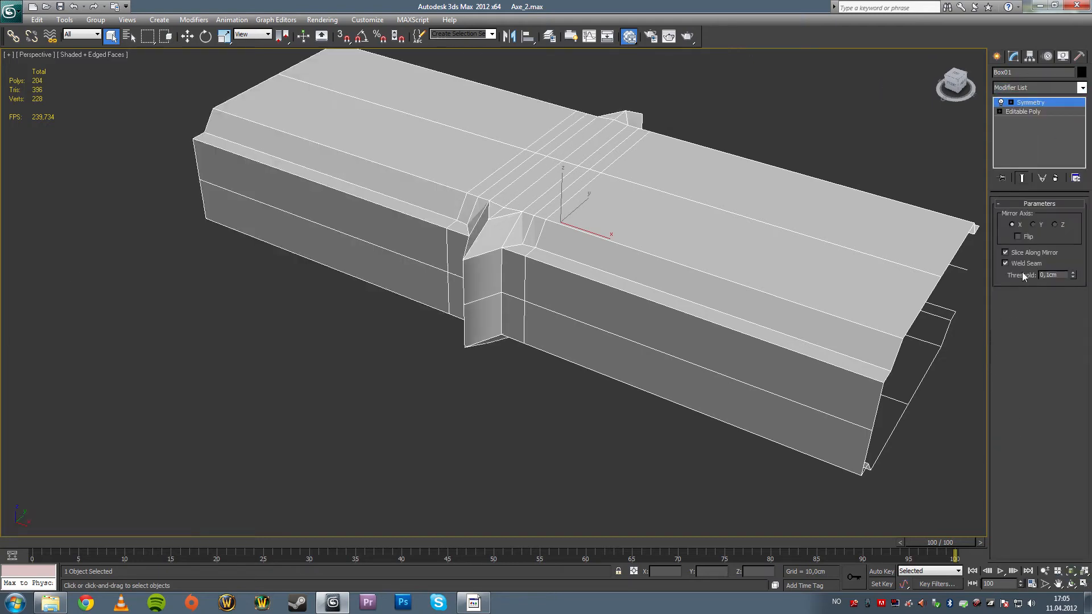
click(1034, 225)
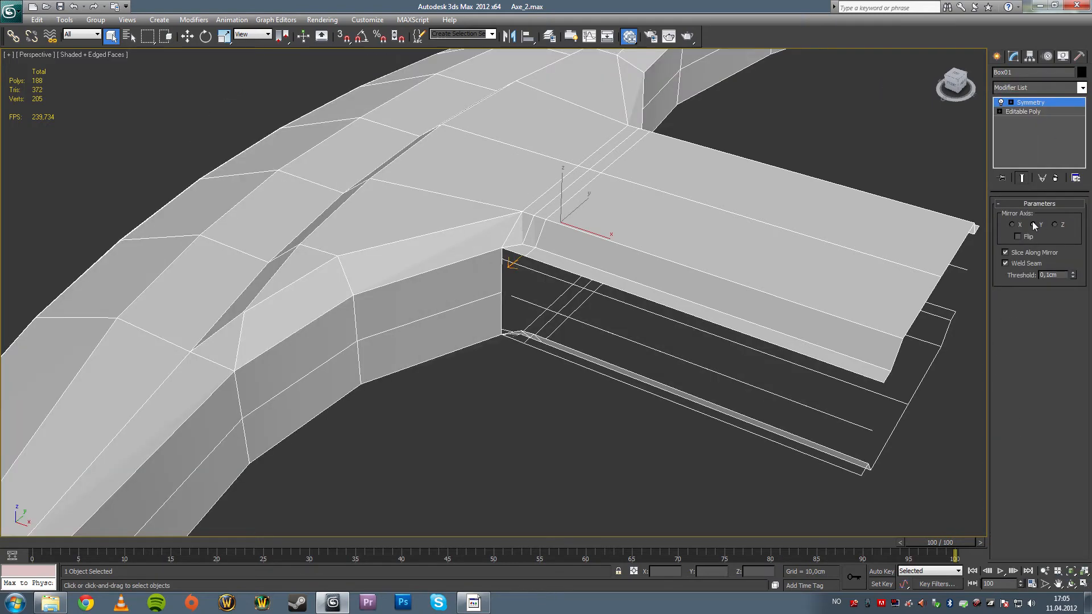
alt+middle_drag(756, 254, 713, 241)
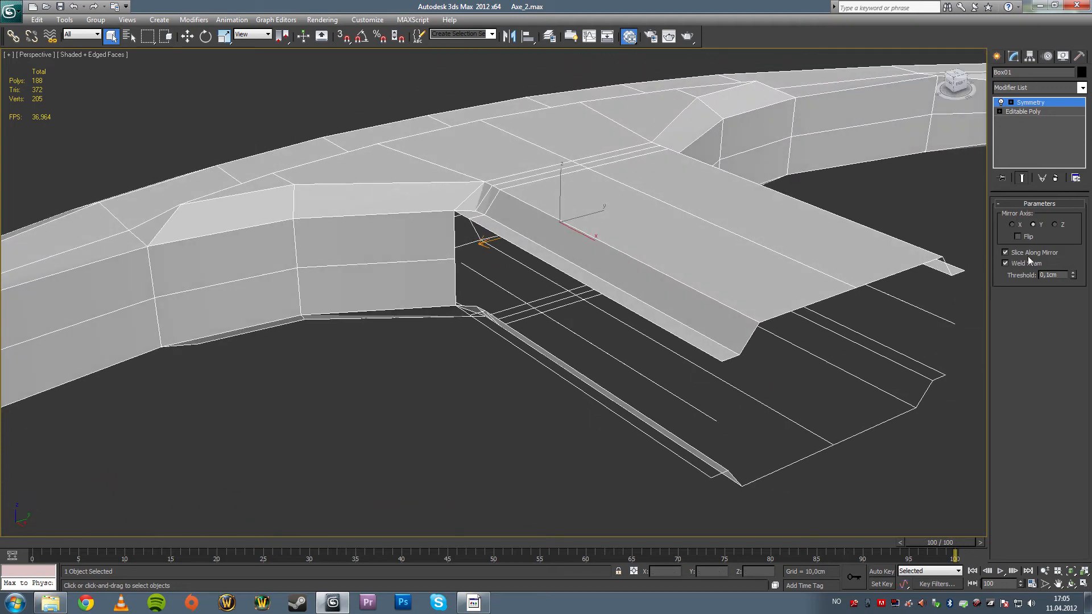
click(1018, 236)
- Convert the mirrored axe head to an Editable Poly
right_click(193, 119)
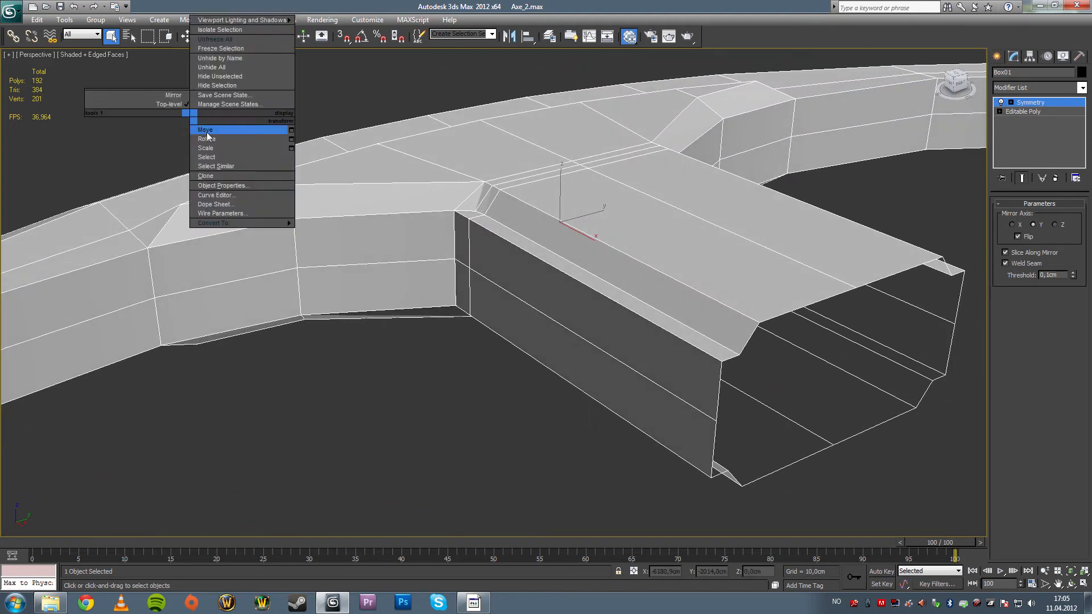
mouse_move(284, 225)
click(332, 231)
click(372, 383)
- Add a TurboSmooth modifier to the axe head and set its iterations to 2
alt+middle_drag(372, 383, 414, 378)
scroll(392, 375, down, 5)
scroll(434, 348, up, 4)
drag(490, 414, 542, 318)
click(1081, 87)
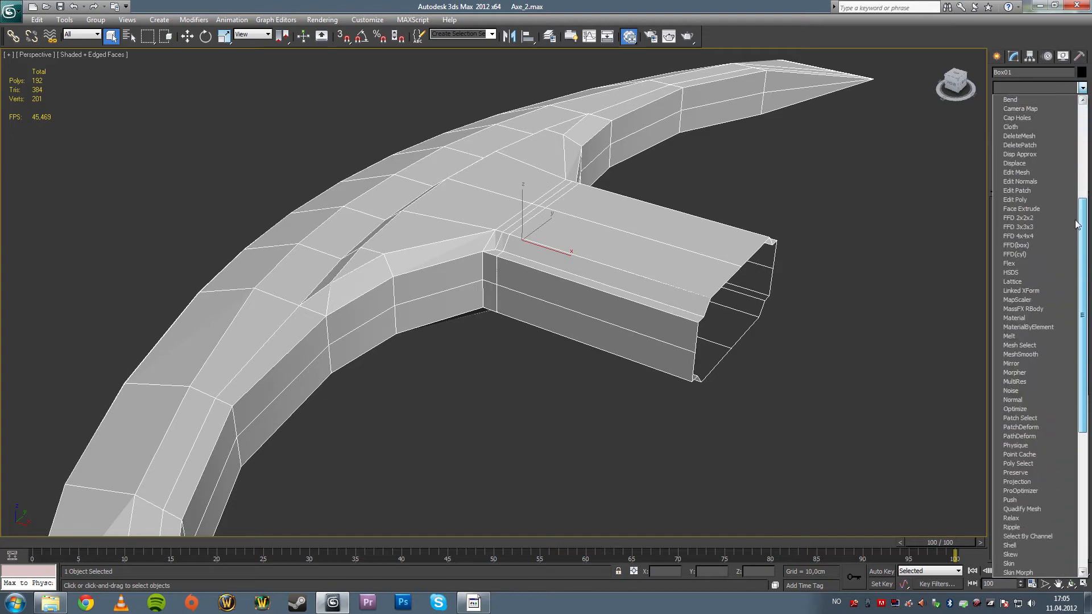
scroll(1057, 227, down, 15)
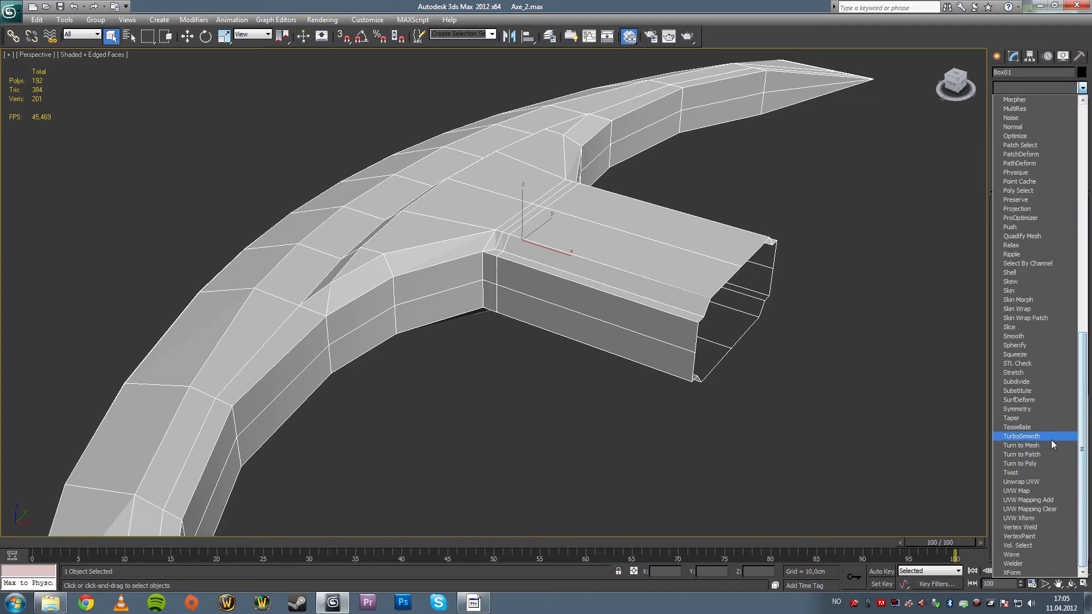
click(1050, 439)
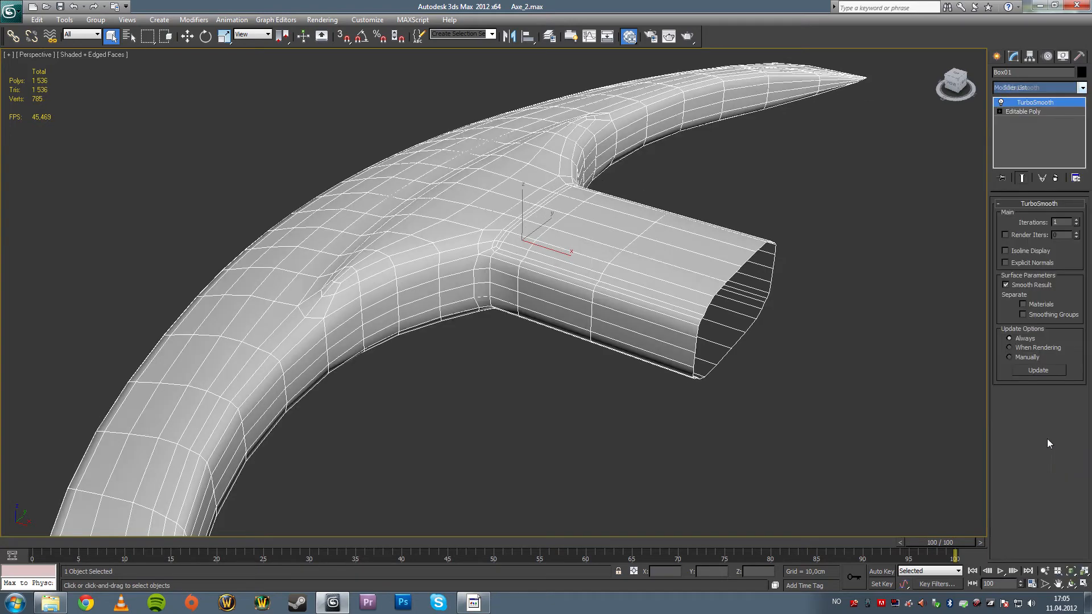
click(1076, 221)
- Examine the smoothed axe head with and without edged faces, dismissing the save prompt
alt+middle_drag(625, 262, 582, 286)
key(F4)
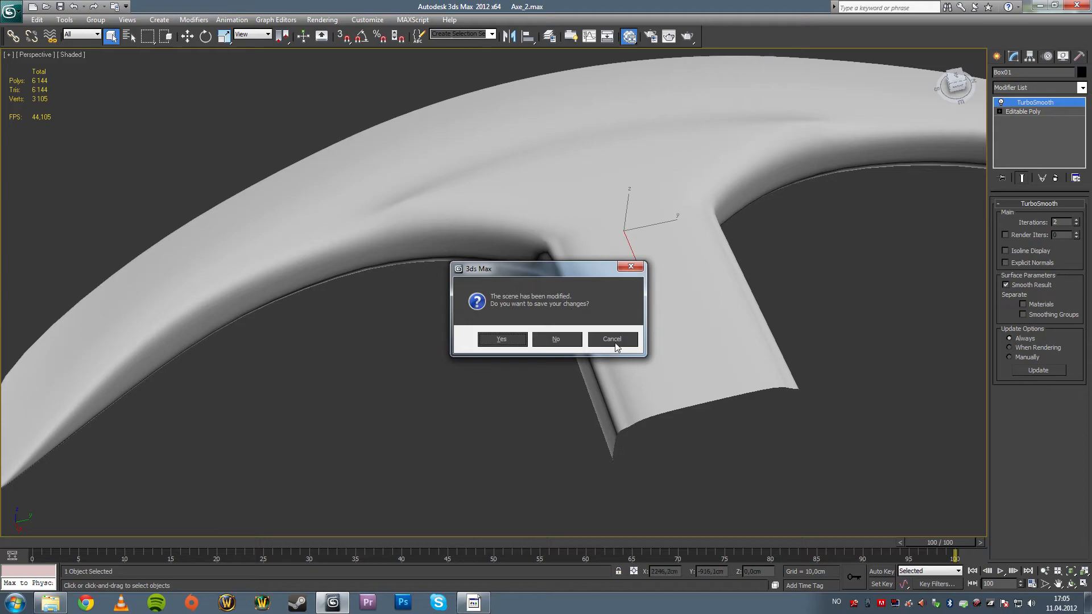
click(615, 343)
key(F4)
mouse_move(407, 339)
alt+middle_down()
mouse_move(462, 309)
mouse_move(446, 224)
mouse_move(460, 244)
mouse_move(451, 268)
mouse_move(483, 260)
alt+middle_up()
scroll(570, 237, down, 3)
alt+middle_drag(571, 237, 796, 250)
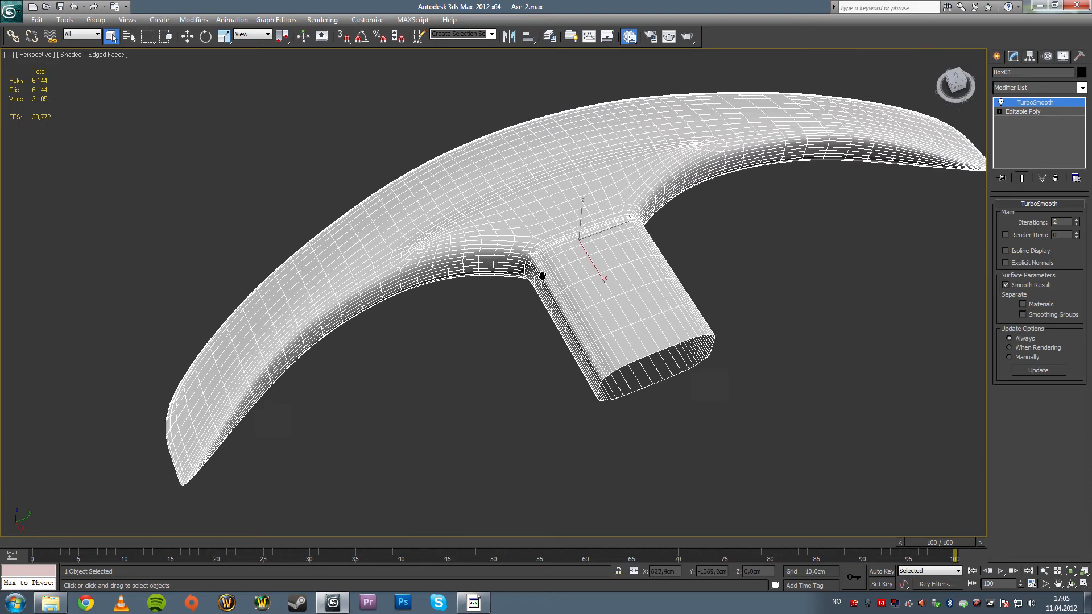
- Turn on Isoline Display and examine the smoothed blade and socket junction from several sides
click(1005, 250)
alt+middle_drag(501, 342, 586, 316)
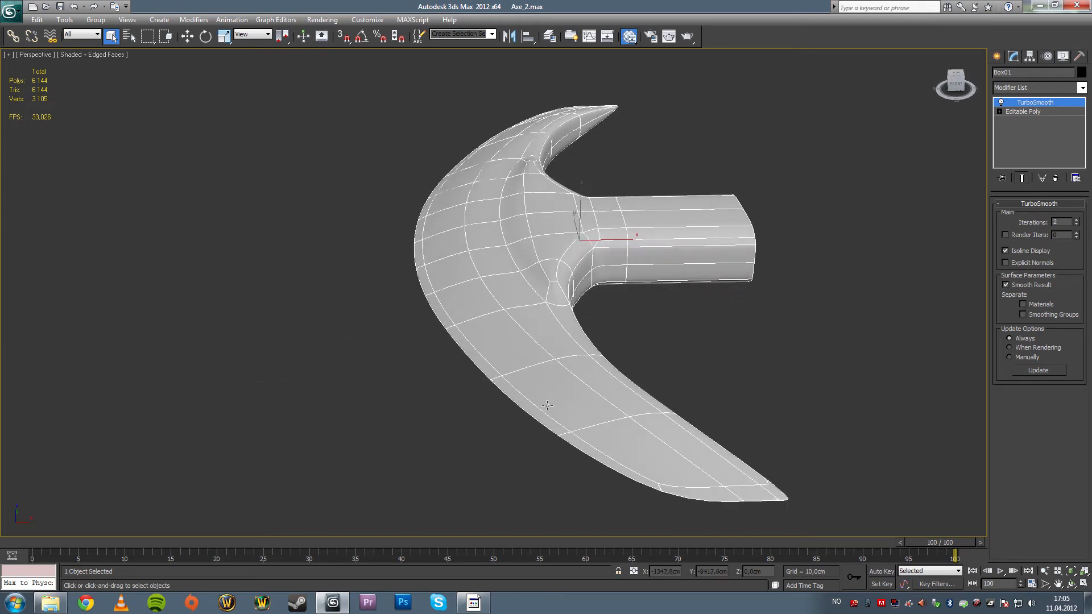
scroll(502, 336, up, 4)
alt+middle_drag(500, 274, 466, 223)
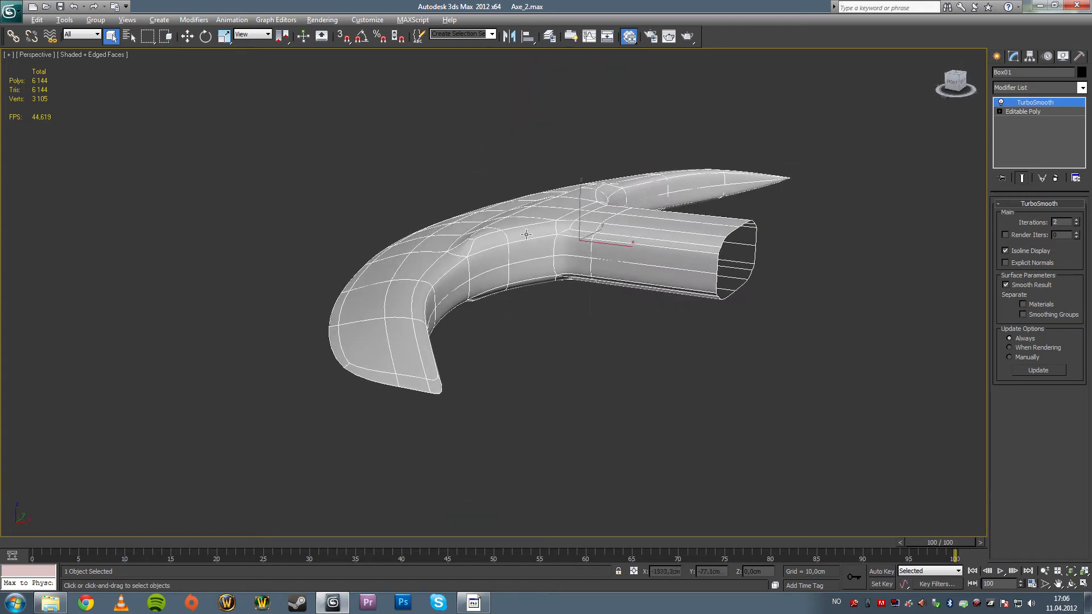
alt+middle_drag(564, 228, 469, 254)
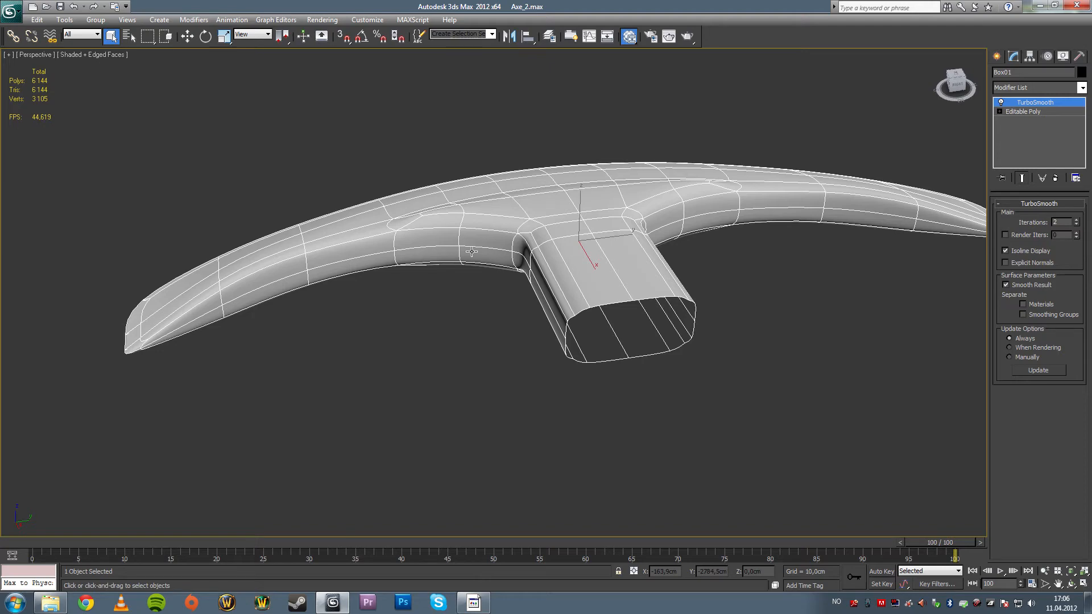
alt+middle_drag(483, 237, 491, 262)
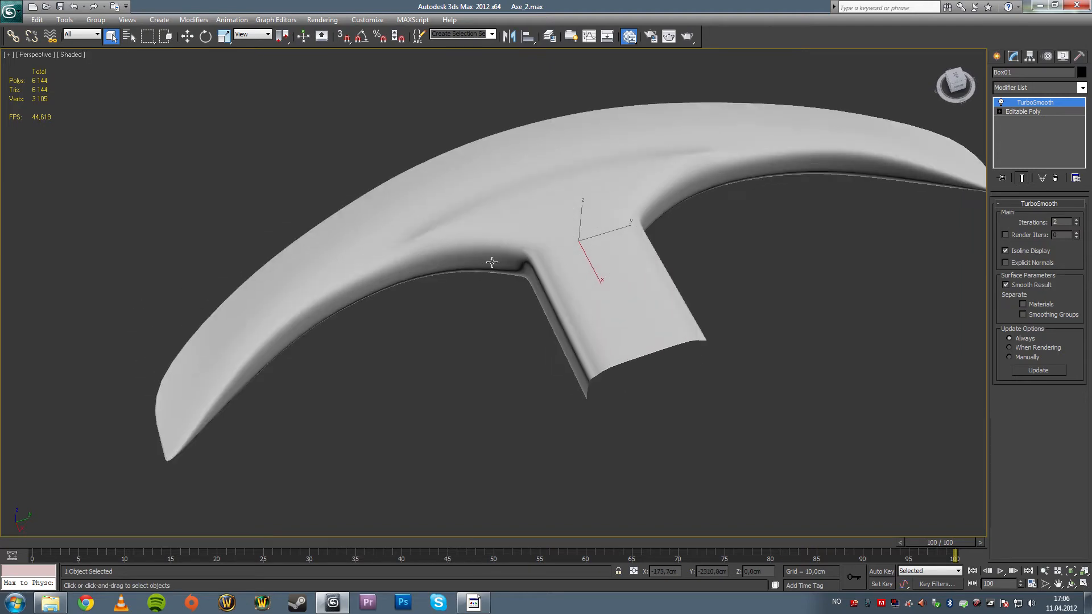
alt+middle_drag(562, 246, 534, 284)
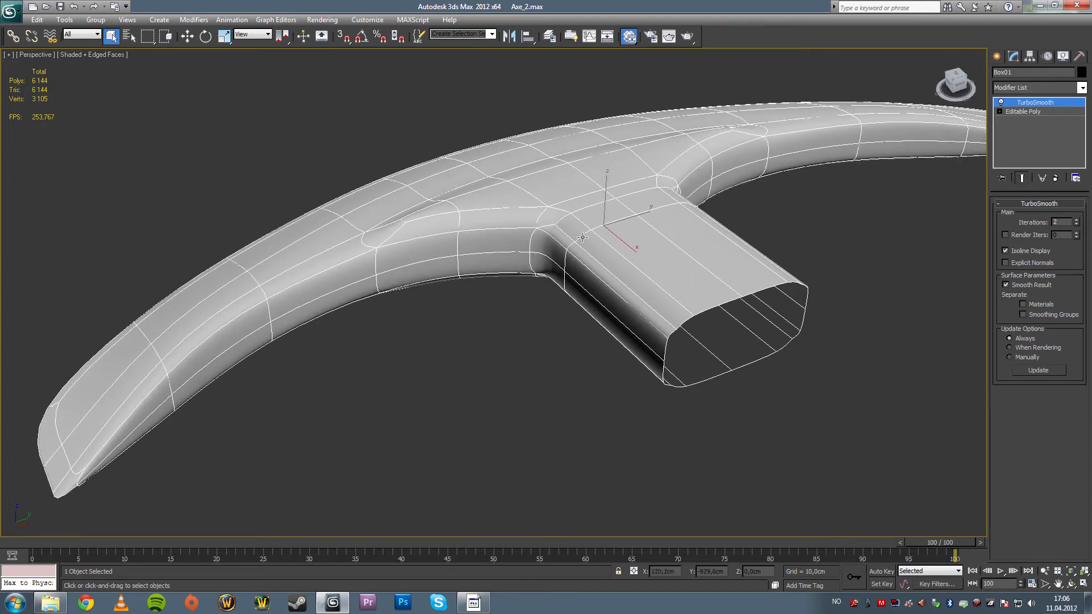
- Return to the Editable Poly level with edged faces and select the ring of short edges across the panel and socket bevel
click(1021, 113)
key(F4)
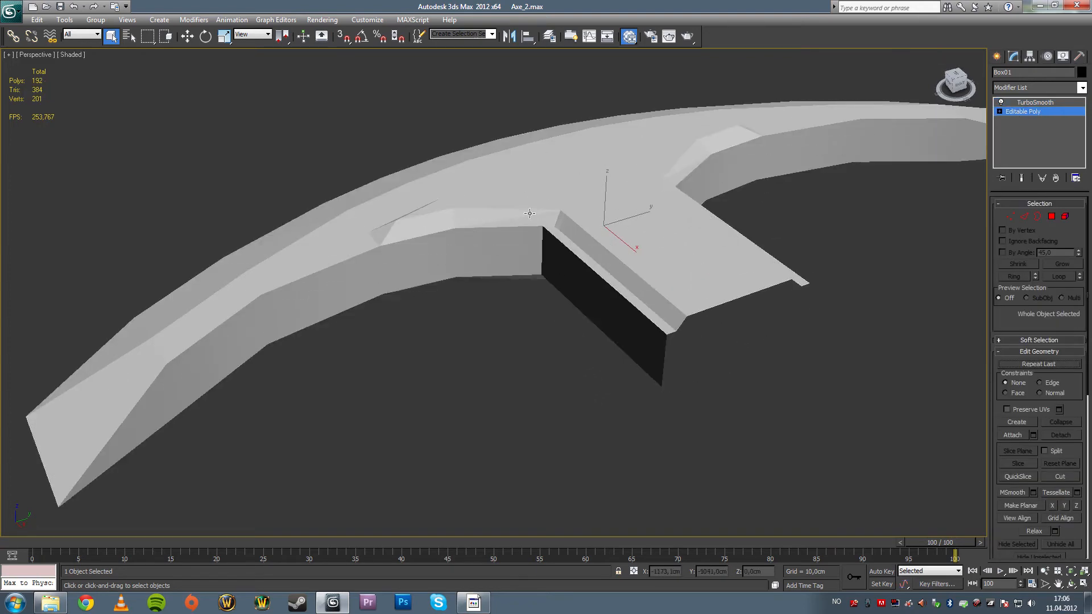
key(F4)
alt+middle_drag(520, 223, 547, 225)
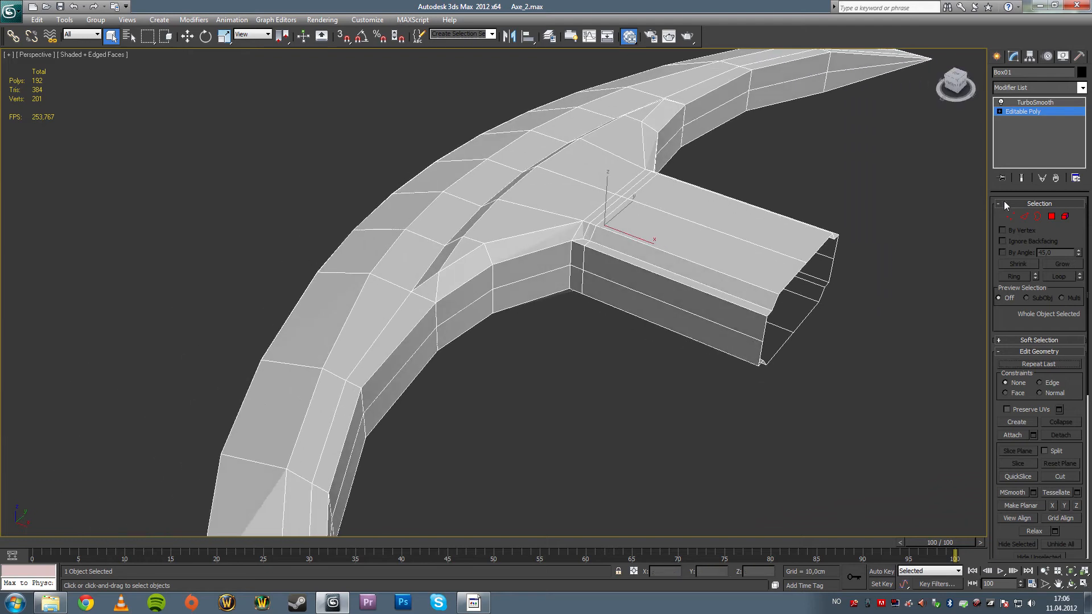
click(1023, 216)
click(587, 230)
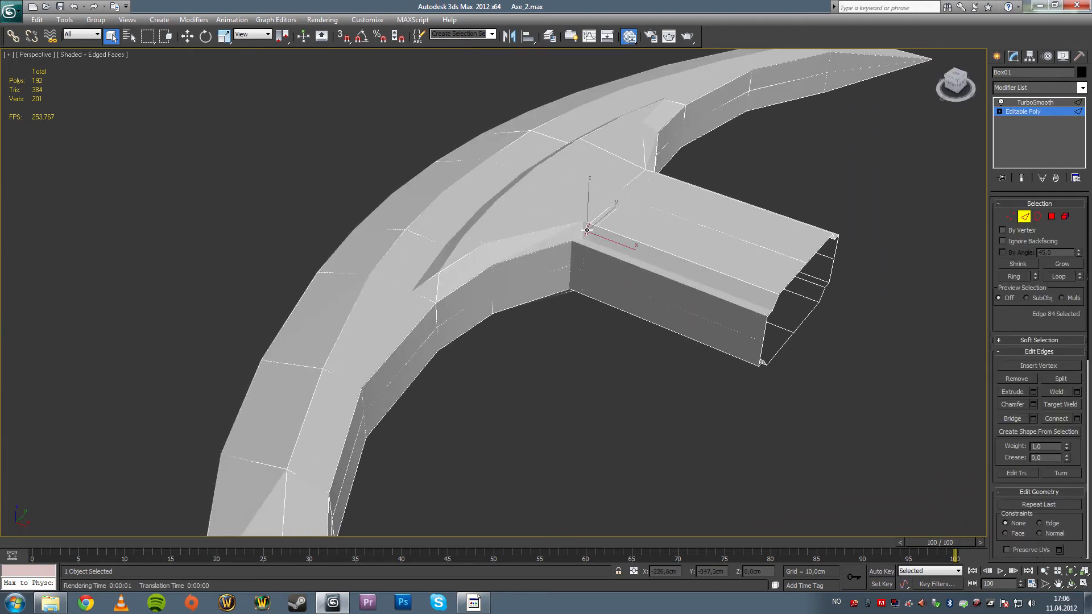
click(1014, 277)
alt+middle_drag(721, 269, 613, 272)
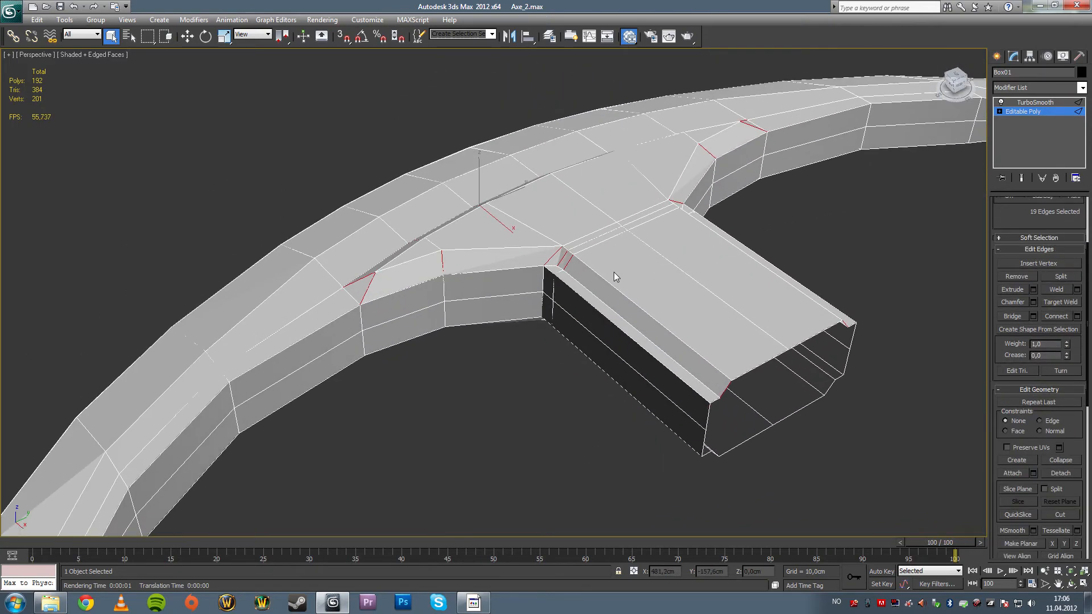
- Connect the selected bevel edges with 2 segments and a pinch of 23, and clear the edge selection
click(1076, 316)
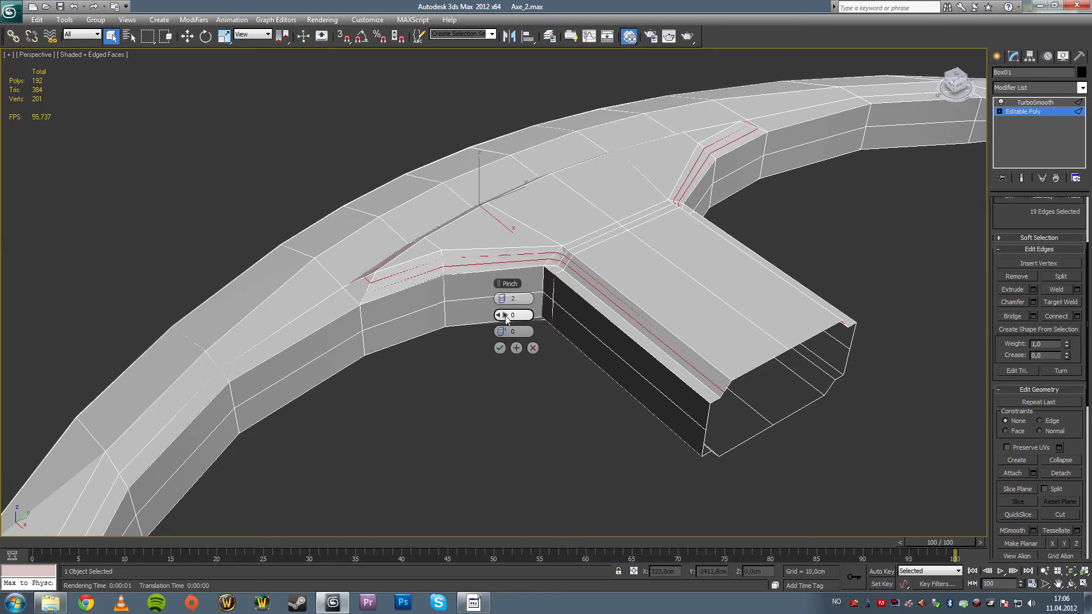
mouse_move(506, 318)
mouse_down()
mouse_move(515, 311)
mouse_move(504, 305)
mouse_up()
alt+middle_drag(568, 285, 594, 259)
scroll(577, 257, up, 4)
scroll(577, 254, down, 4)
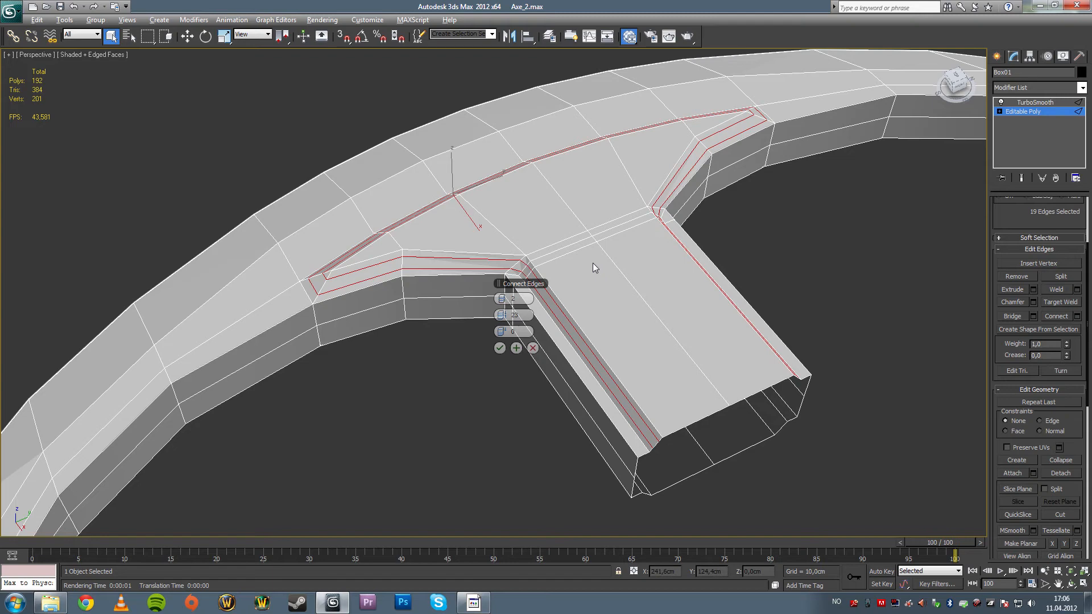
alt+middle_drag(592, 263, 627, 248)
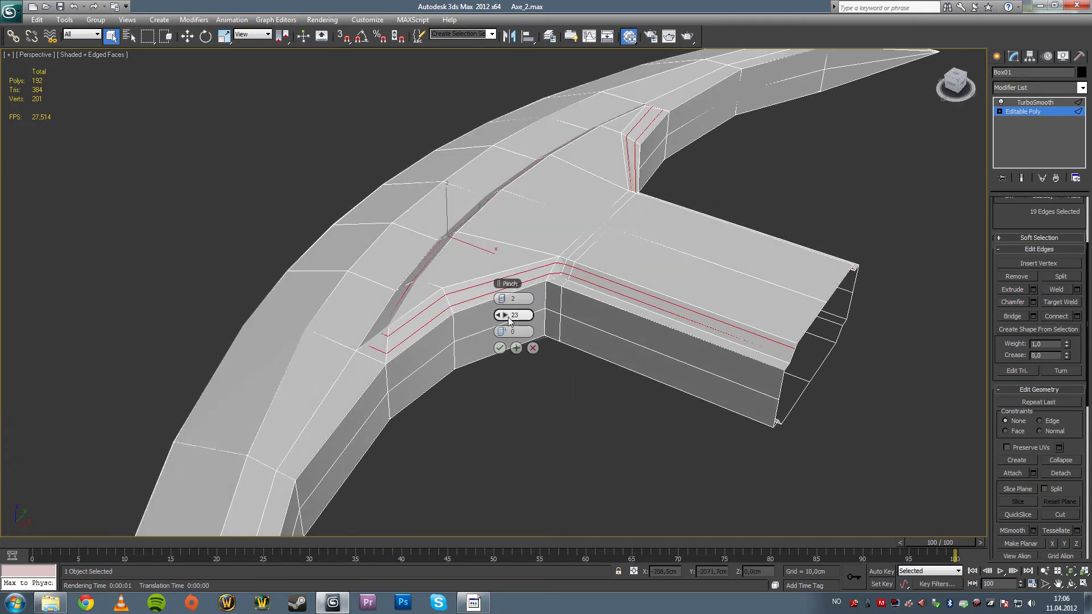
click(500, 347)
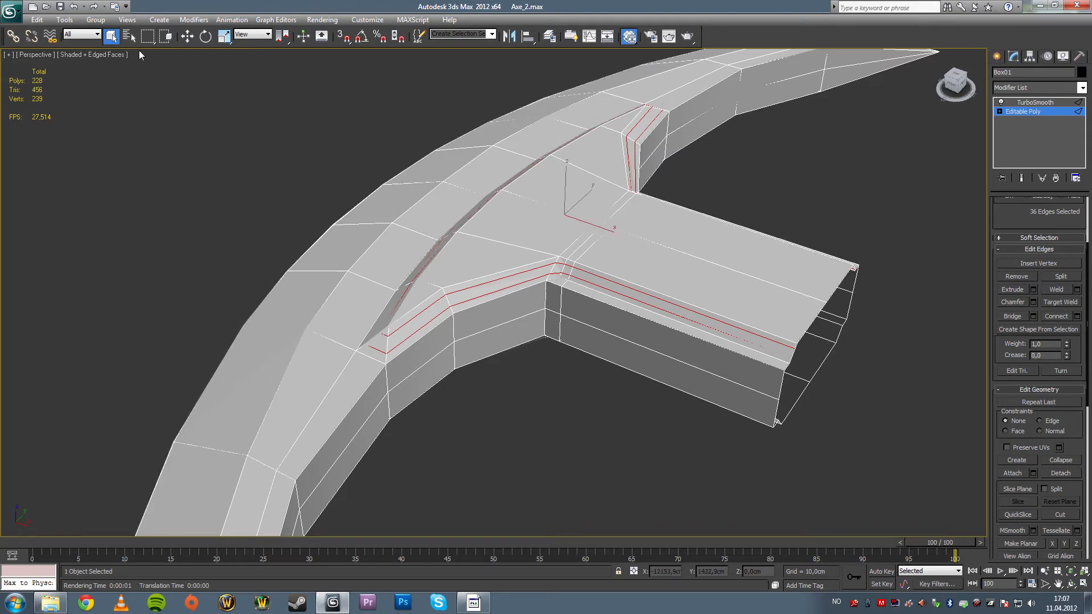
click(260, 211)
- Preview the TurboSmooth result around the bevel with and without edged faces, and return to the Editable Poly level
alt+middle_drag(433, 246, 403, 259)
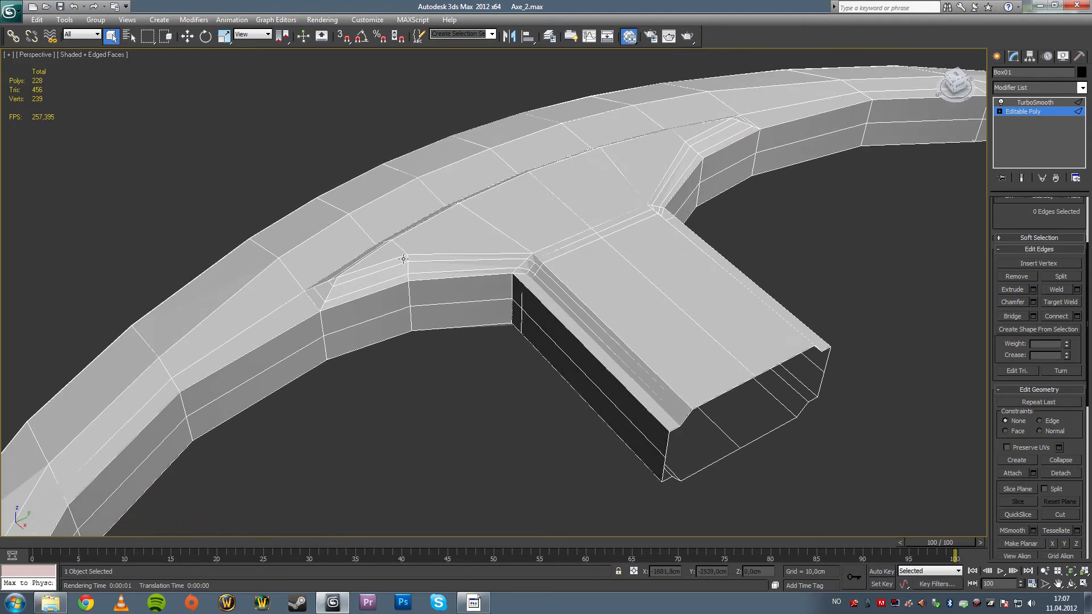
click(1021, 104)
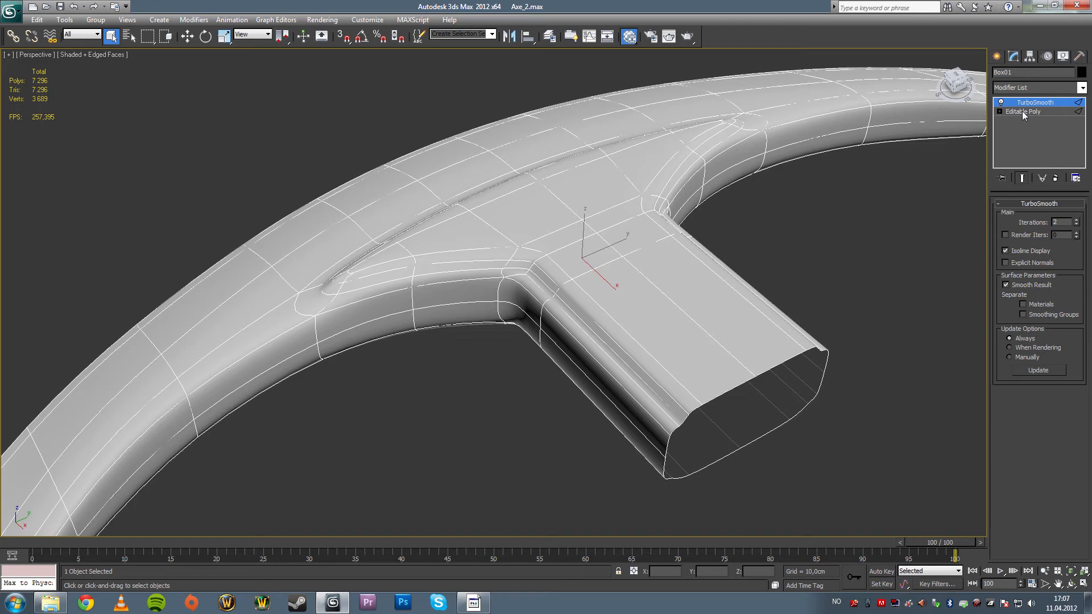
key(F4)
key(F4)
click(1022, 111)
key(F4)
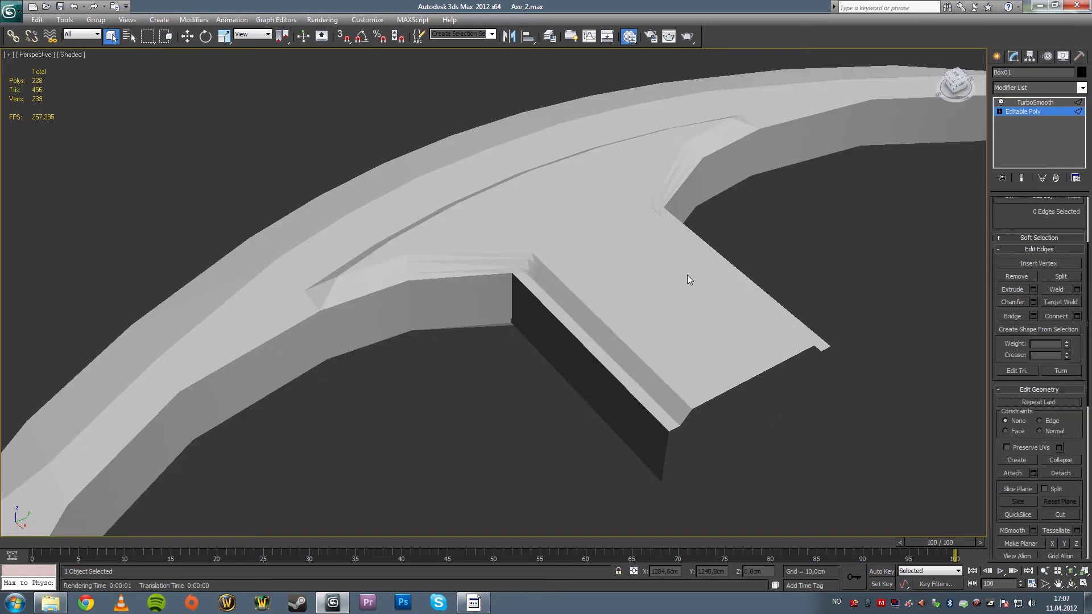
key(F4)
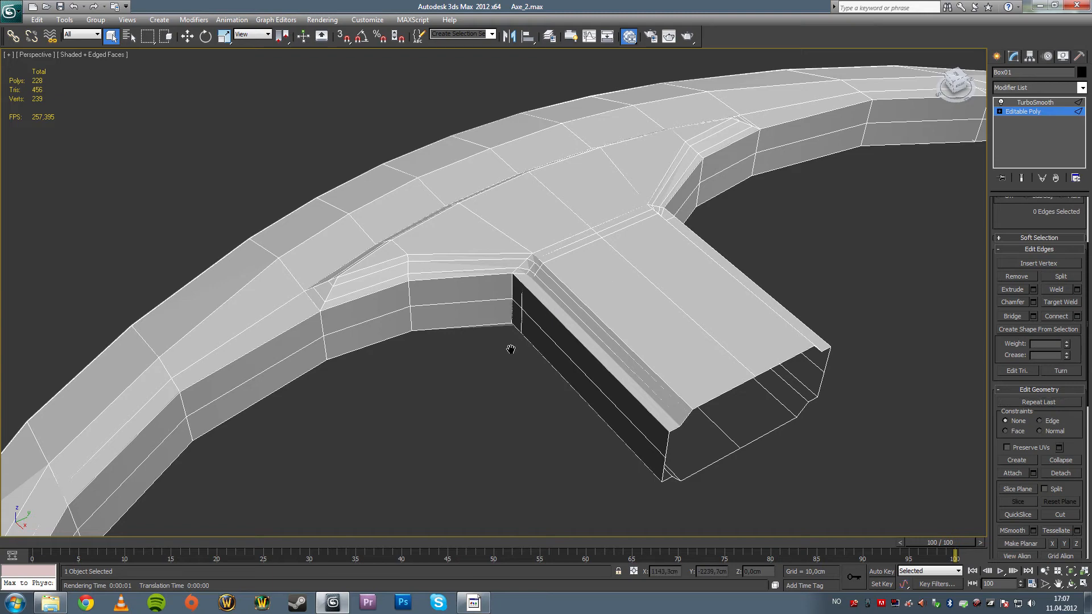
middle_drag(509, 349, 632, 275)
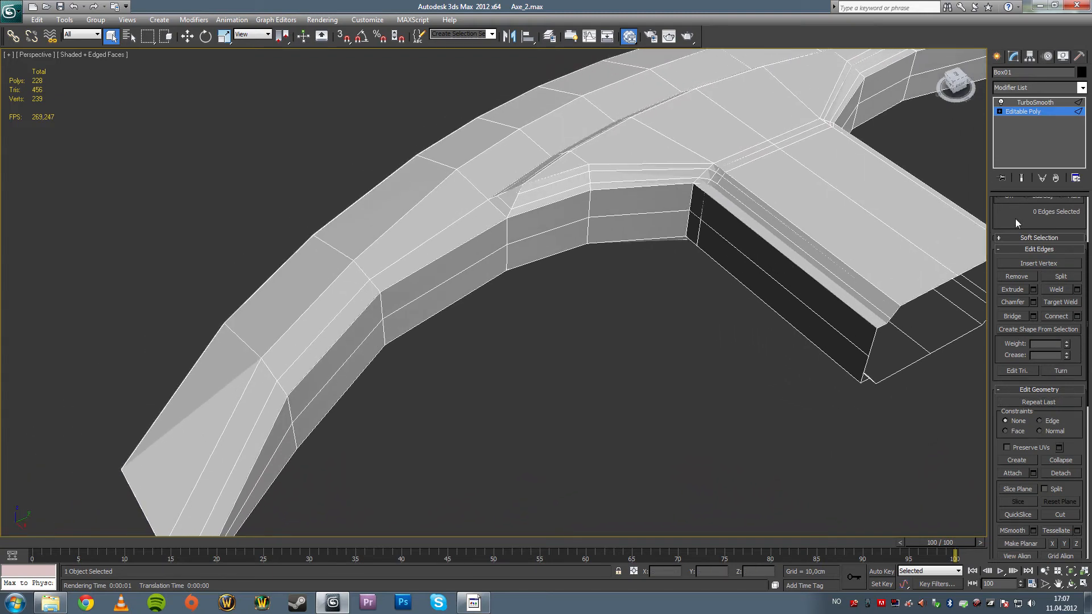
scroll(1011, 273, up, 5)
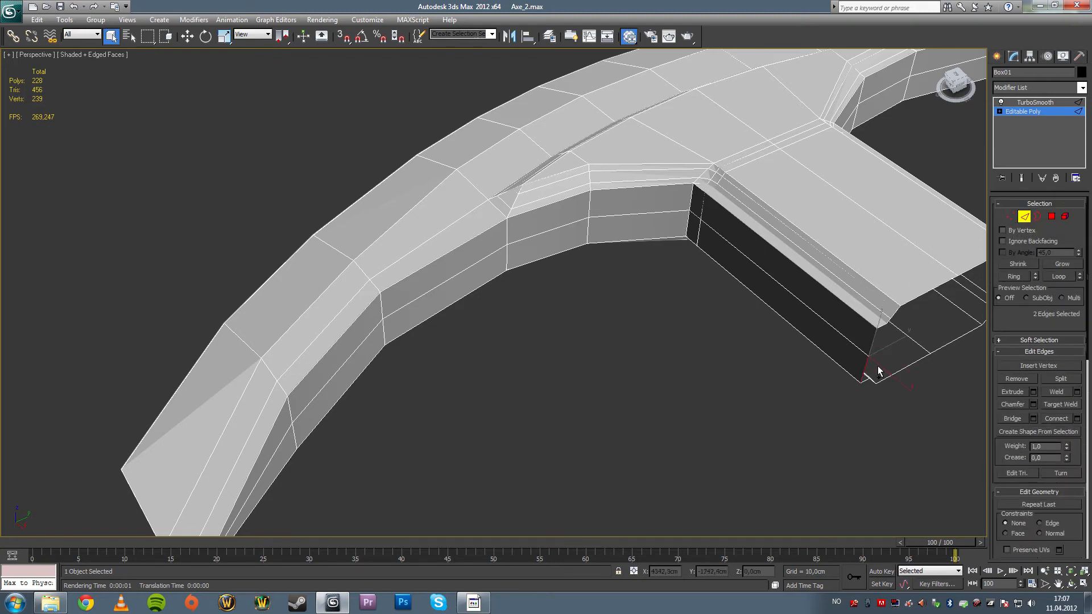
click(1013, 276)
alt+middle_drag(580, 302, 694, 269)
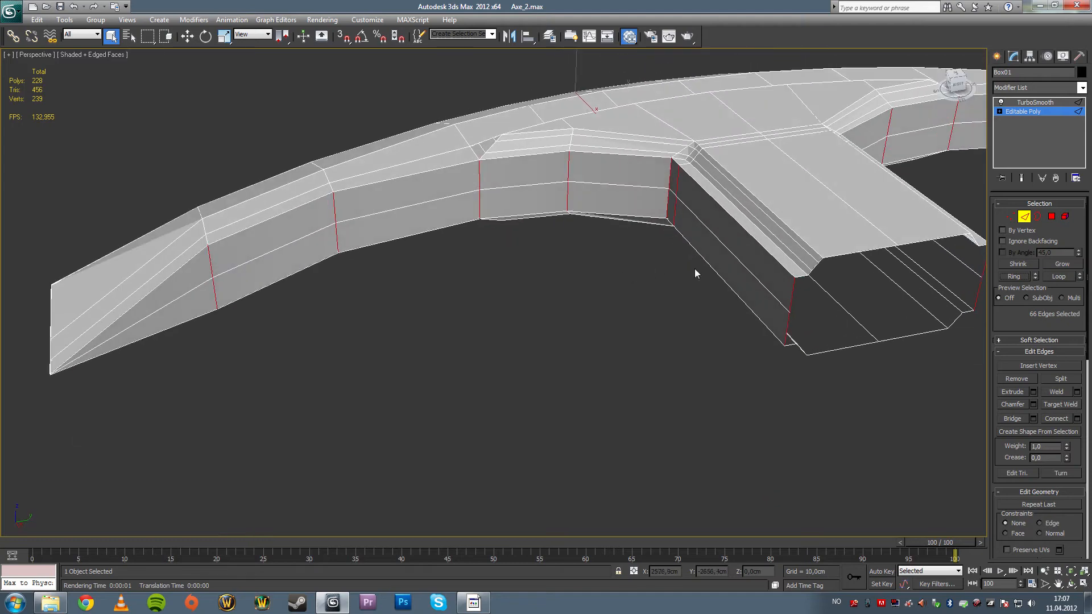
click(1077, 418)
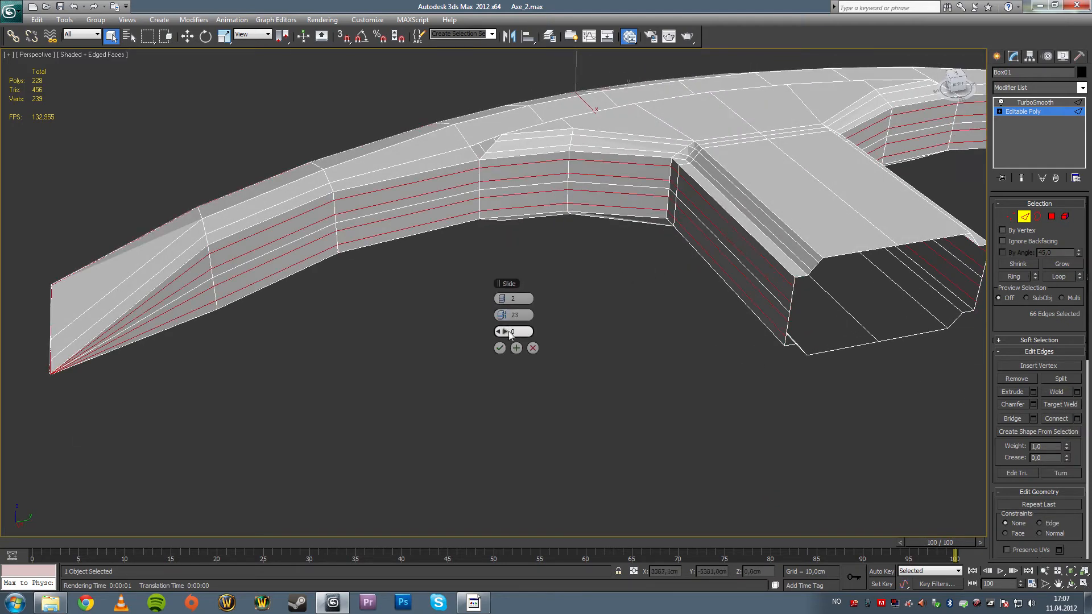
click(500, 347)
click(564, 361)
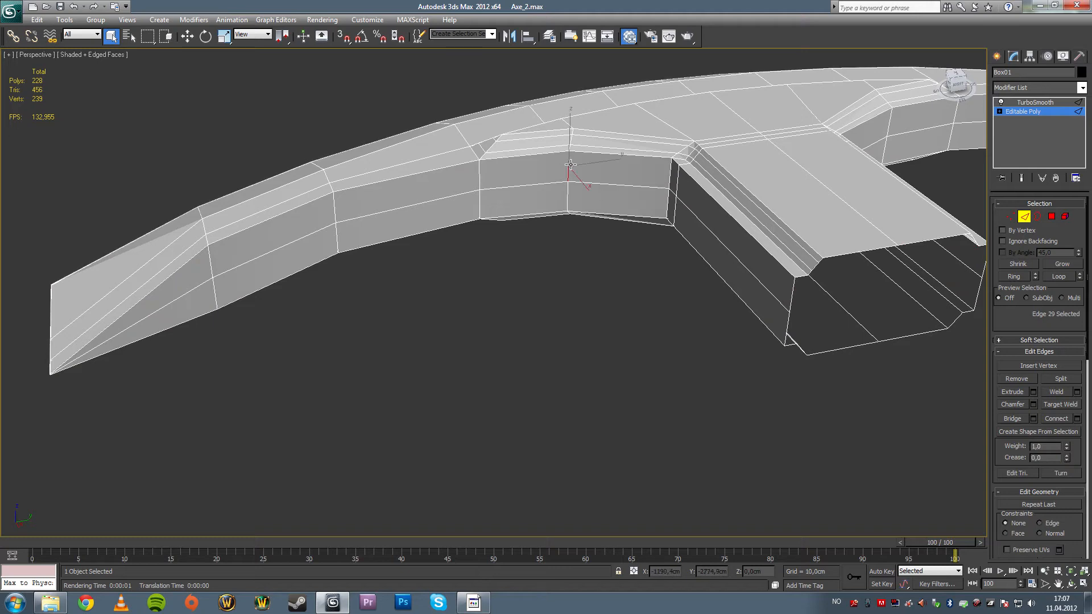
- Remove the middle edge loop running along the side walls of the blade and socket, including its vertices
click(683, 204)
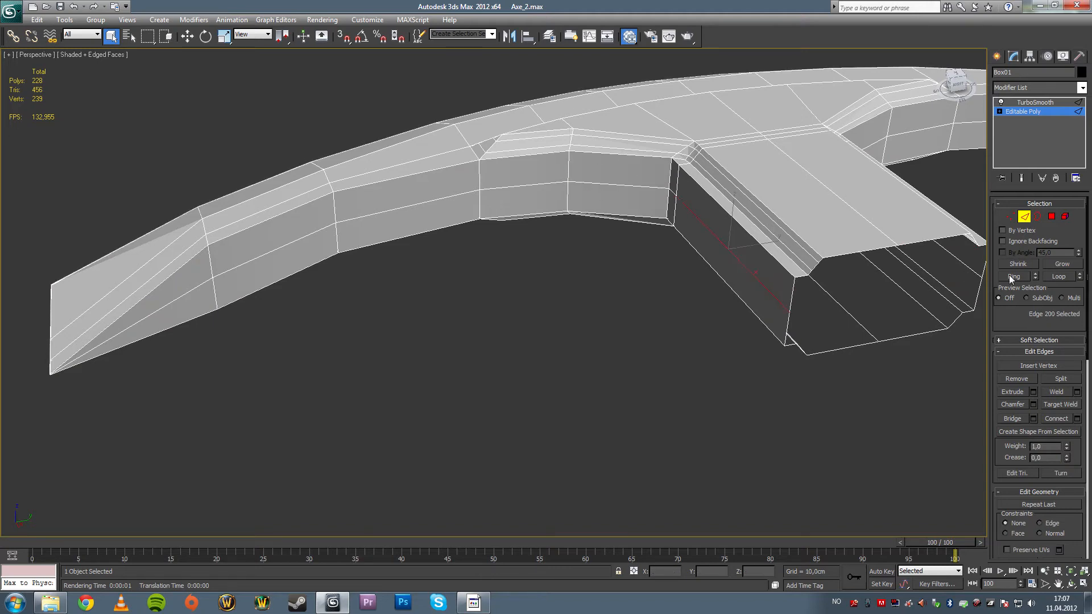
click(1051, 276)
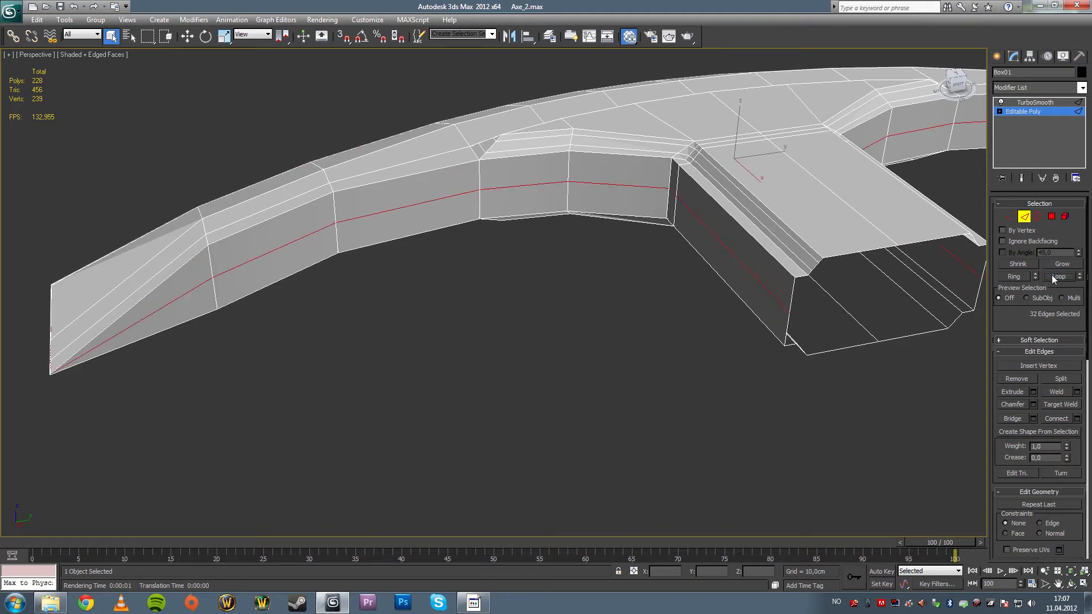
key(ctrl+BackSpace)
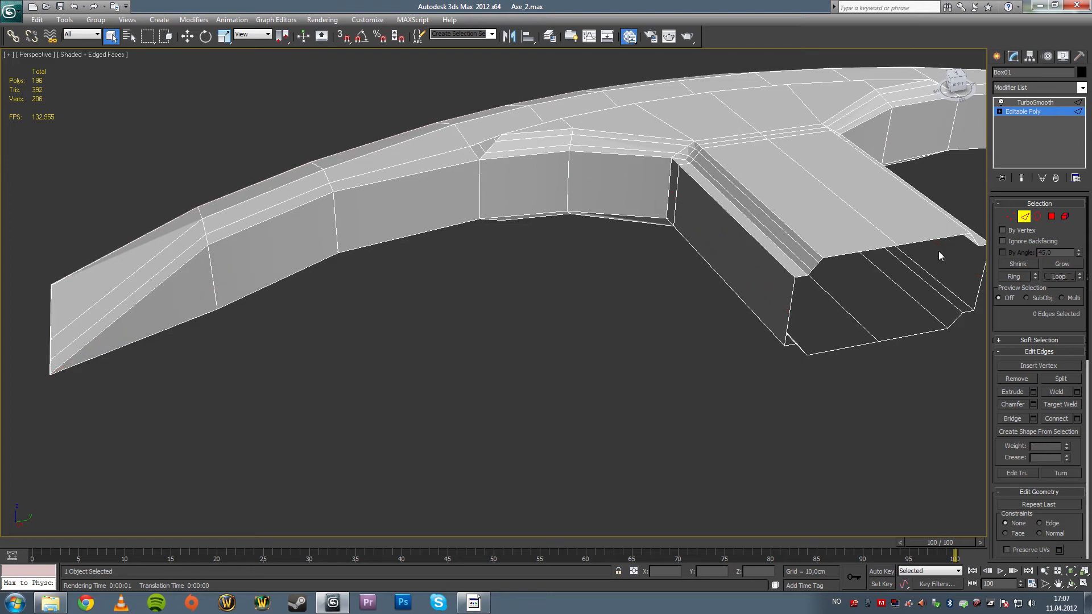
- Connect the ring of vertical side-wall edges with 3 segments and a pinch of 80
click(1015, 277)
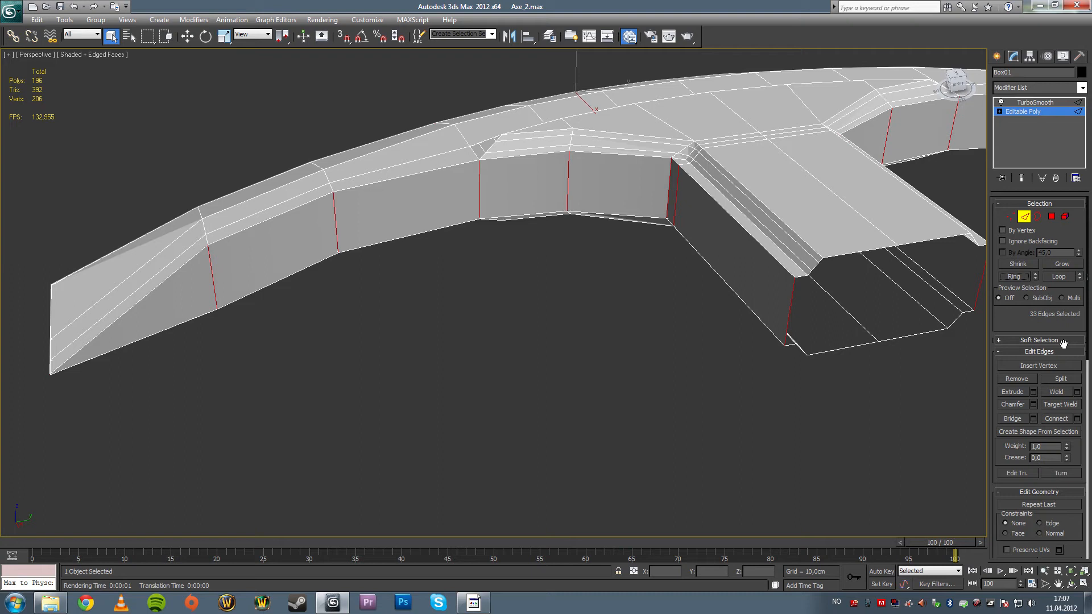
click(1077, 418)
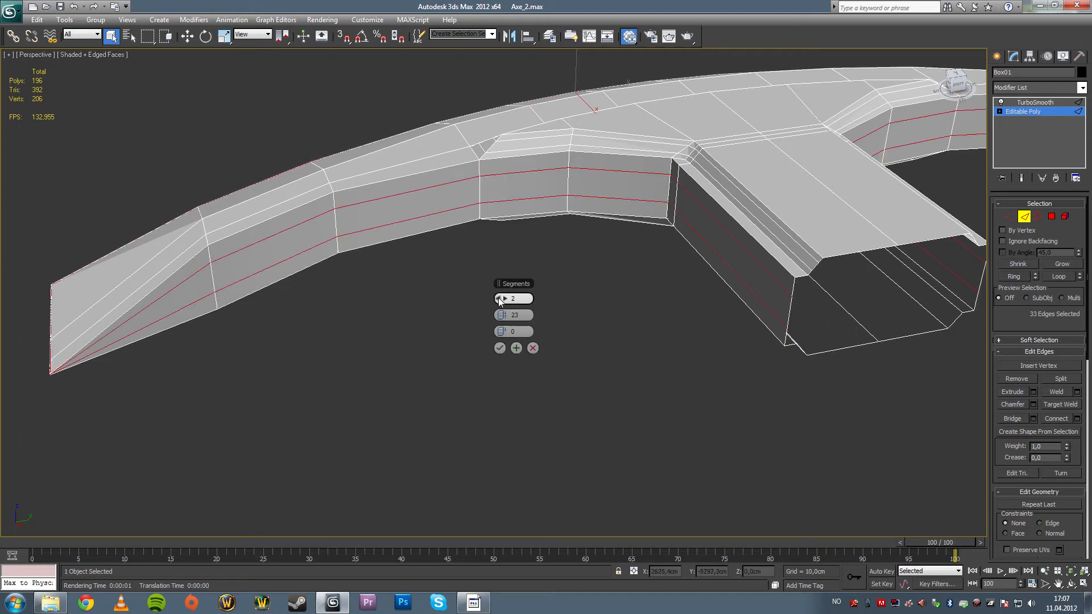
drag(514, 314, 649, 276)
drag(508, 300, 493, 314)
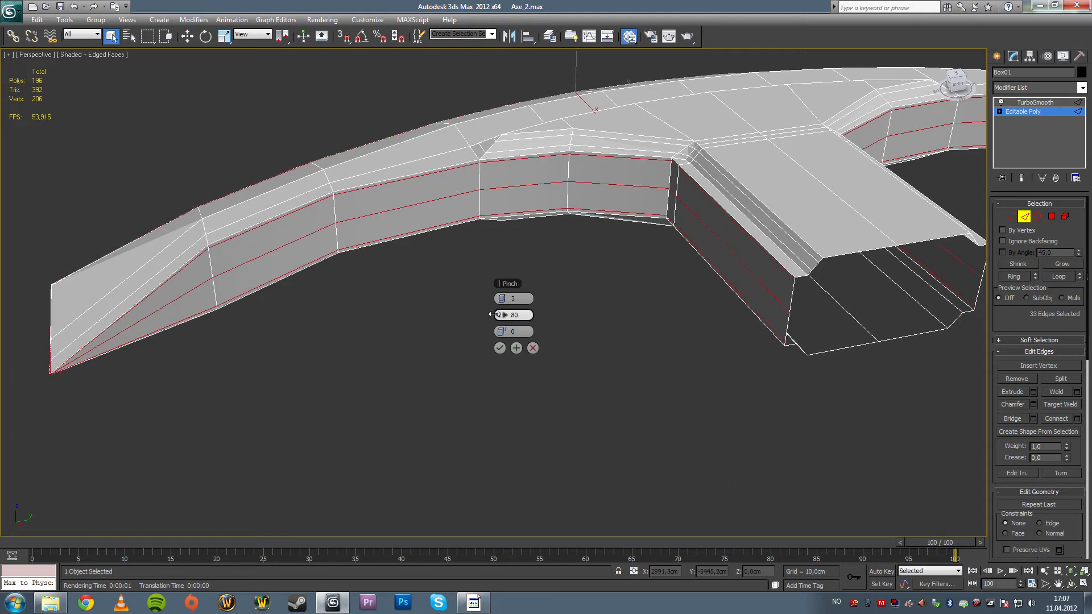
click(499, 347)
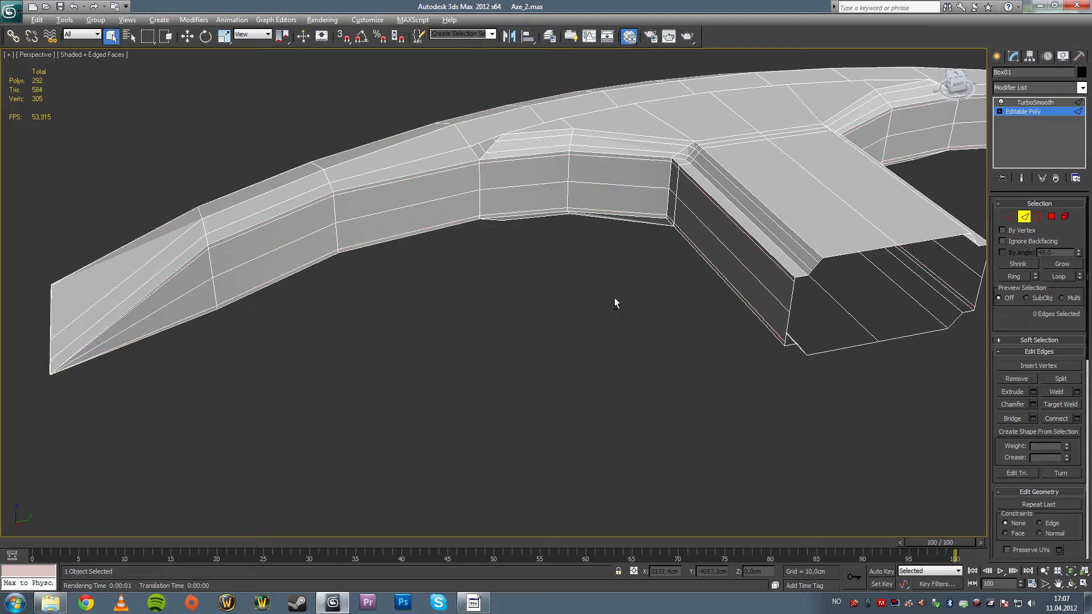
- Examine the TurboSmoothed side walls, blade and socket junction with and without edged faces
click(1030, 102)
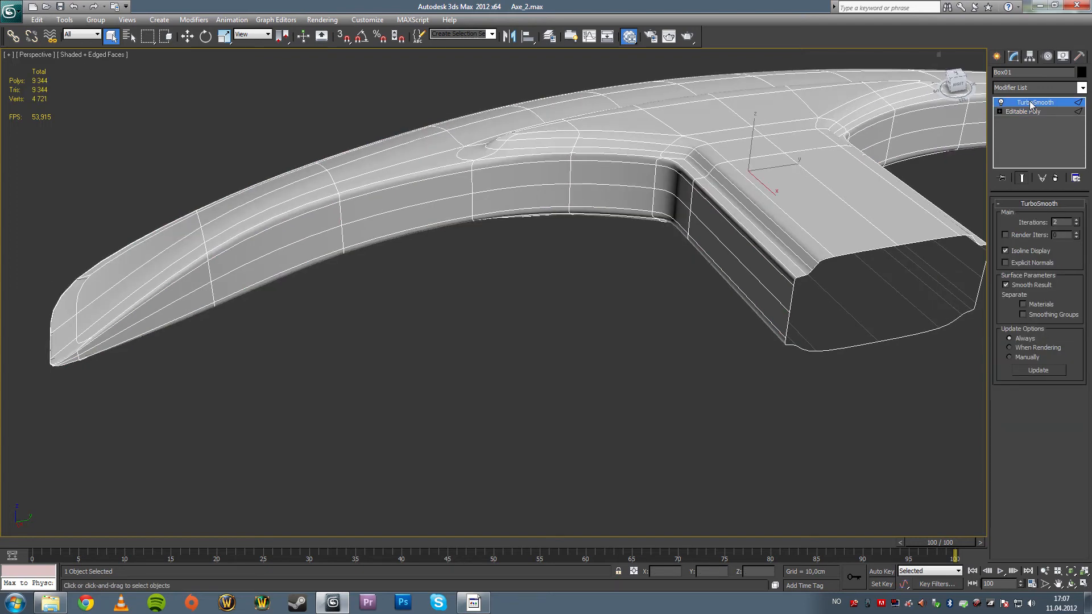
key(F4)
key(ctrl+r)
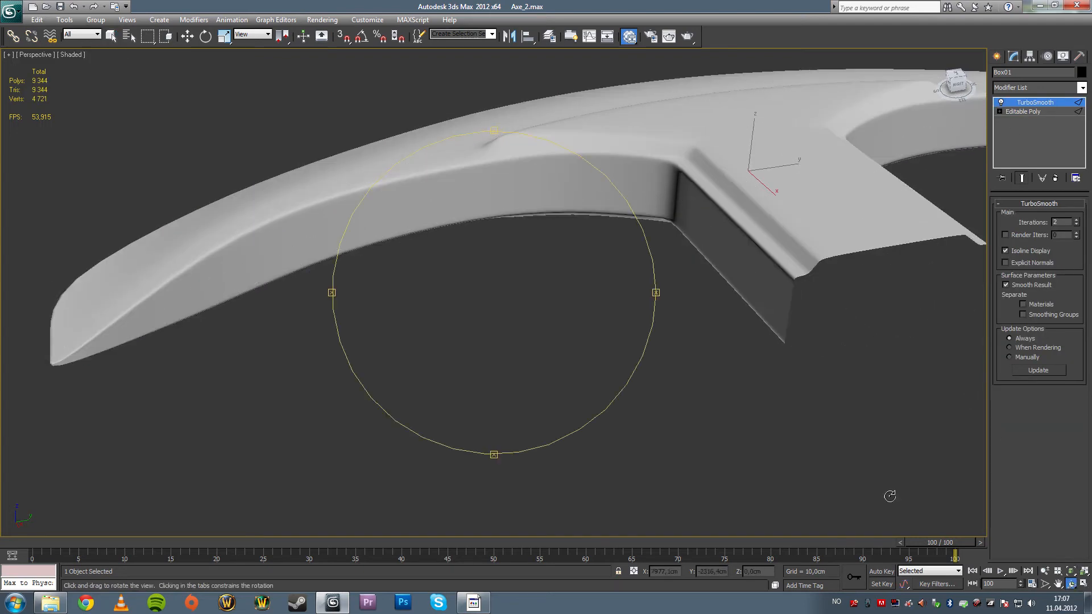
mouse_move(523, 256)
mouse_down()
mouse_move(572, 251)
mouse_move(534, 266)
mouse_move(585, 267)
mouse_move(580, 275)
mouse_move(595, 247)
mouse_move(565, 246)
mouse_move(558, 264)
mouse_move(569, 244)
mouse_move(558, 239)
mouse_move(538, 288)
mouse_move(549, 276)
mouse_up()
key(F4)
key(F4)
key(F4)
key(F4)
scroll(548, 276, up, 2)
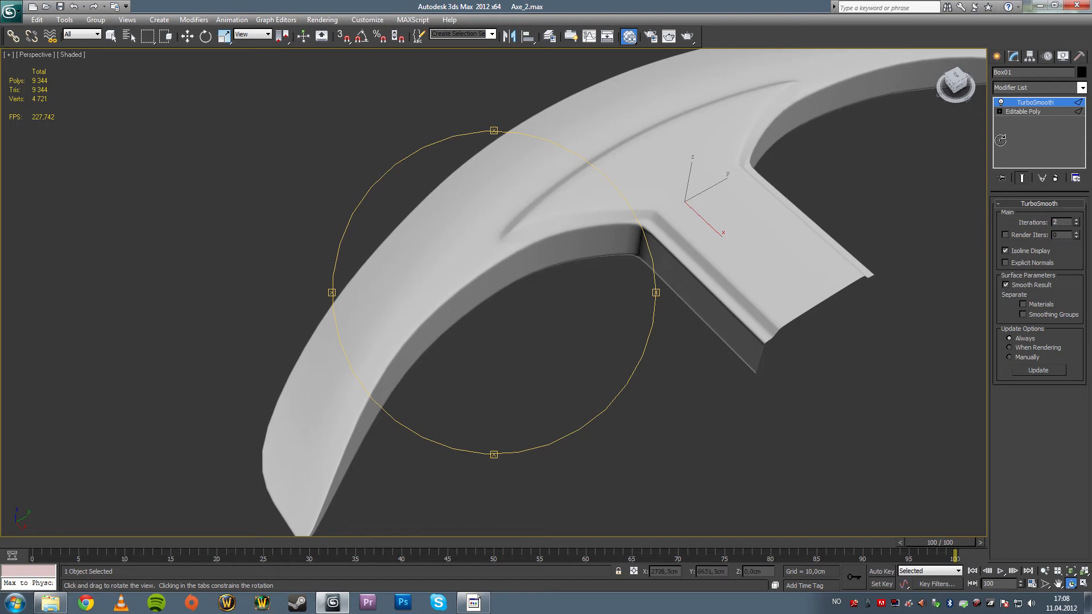
- Return to edge level on the Editable Poly and inspect the edge flow around the raised panel and socket
click(1023, 111)
key(2)
mouse_move(700, 232)
middle_down()
mouse_move(685, 212)
mouse_move(606, 244)
mouse_move(614, 233)
middle_up()
key(F4)
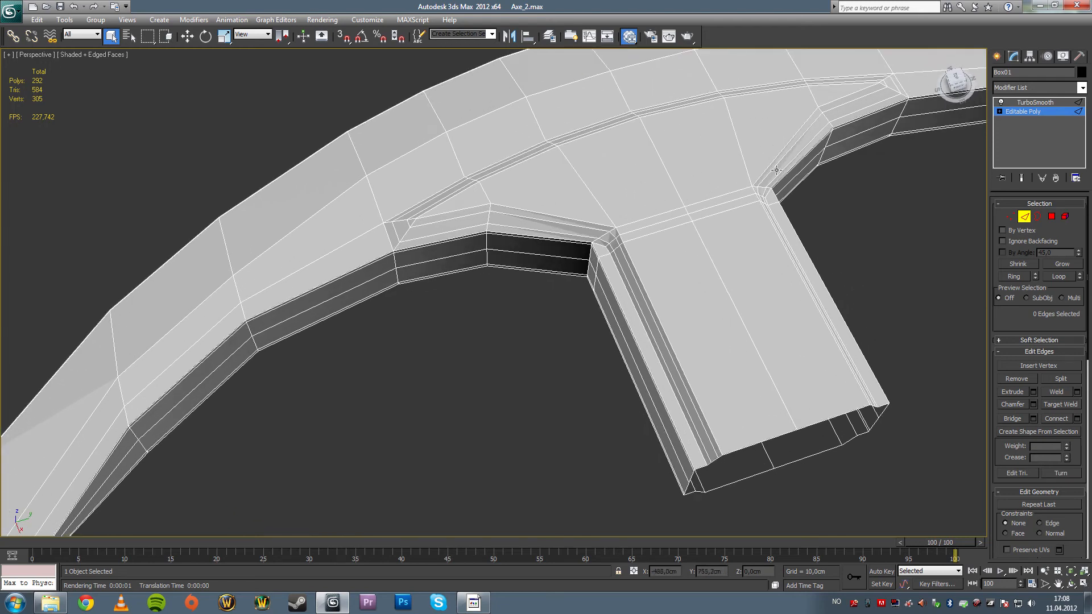
middle_drag(799, 254, 689, 274)
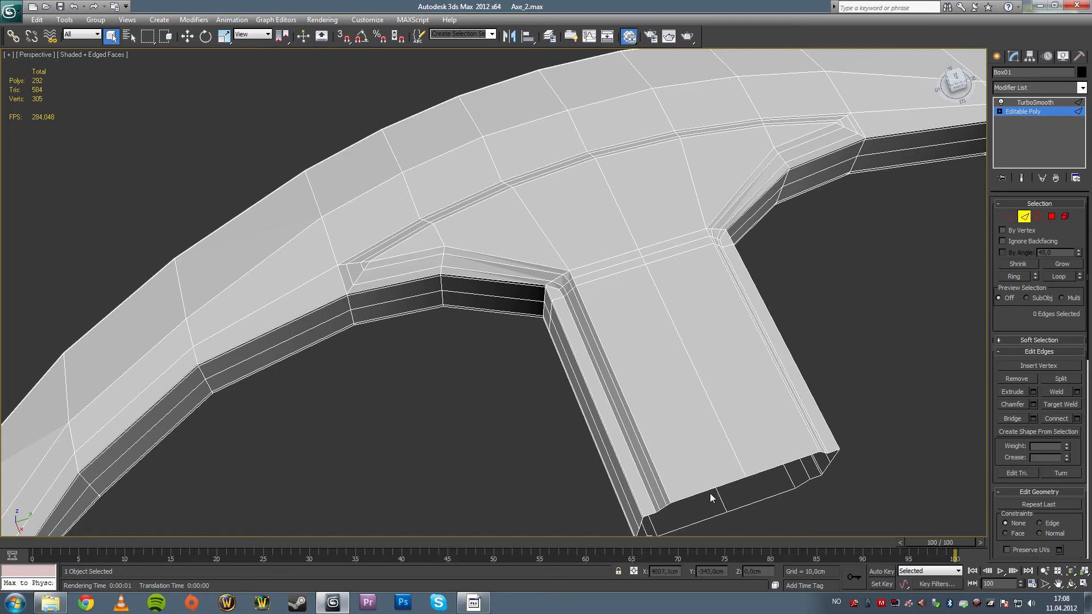
alt+middle_drag(707, 491, 594, 350)
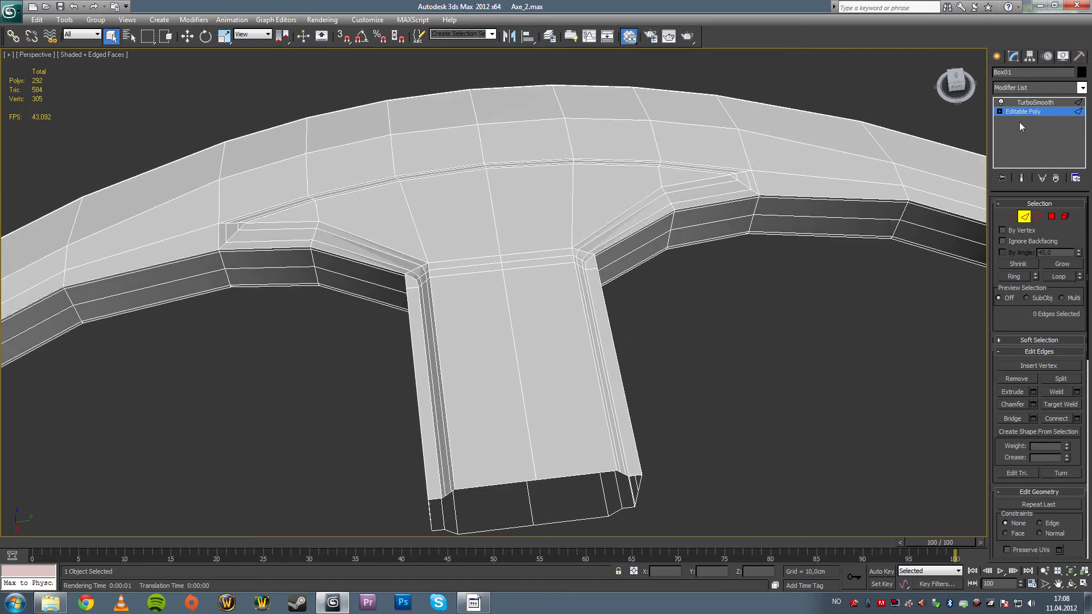
- Examine the smoothed axe head in plain shading from several sides, checking the raised panel and socket outline
click(1021, 104)
key(F4)
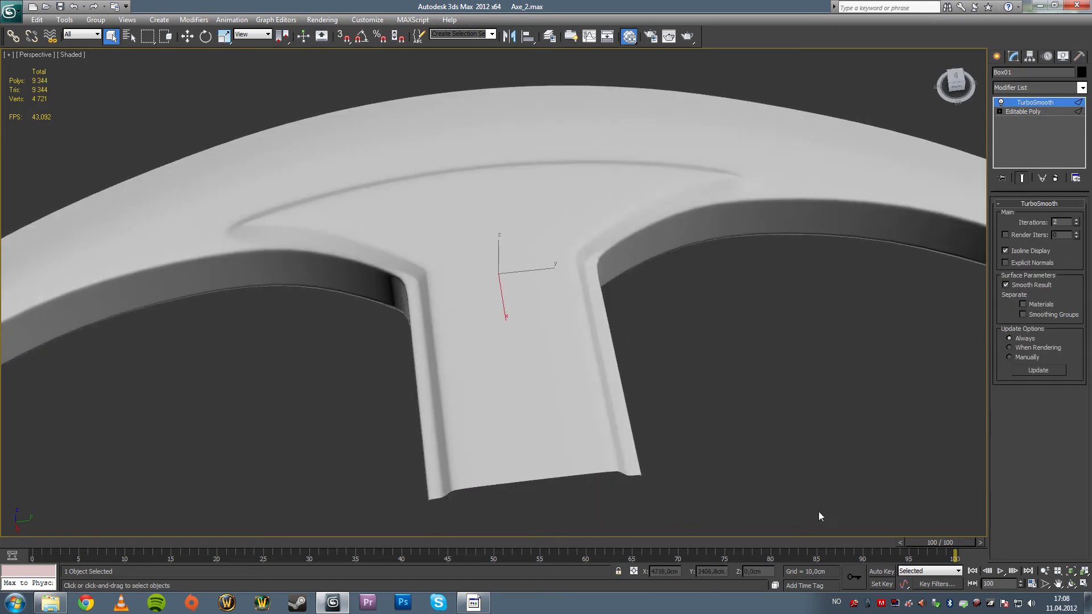
click(1071, 583)
mouse_move(557, 353)
mouse_down()
mouse_move(529, 305)
mouse_move(468, 318)
mouse_move(497, 304)
mouse_move(469, 285)
mouse_move(485, 183)
mouse_up()
key(F4)
key(F4)
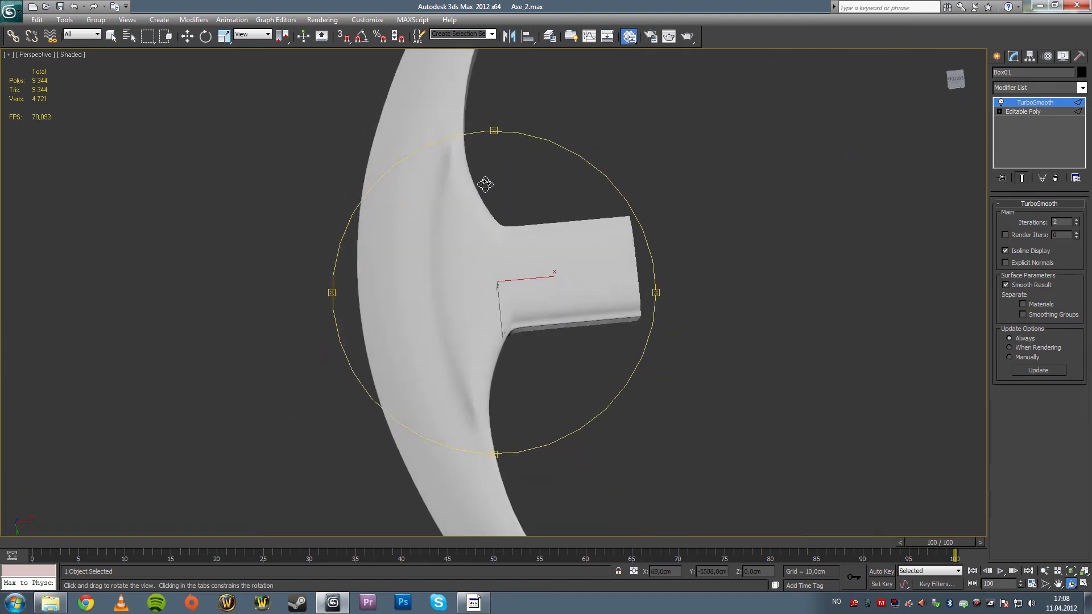
mouse_move(465, 236)
mouse_down()
mouse_move(514, 298)
mouse_move(453, 336)
mouse_move(500, 322)
mouse_move(454, 347)
mouse_move(457, 356)
mouse_move(489, 335)
mouse_up()
key(F4)
- Return to the Editable Poly level and examine the axe head's unsmoothed edge flow along the blade, side walls and socket
click(1022, 111)
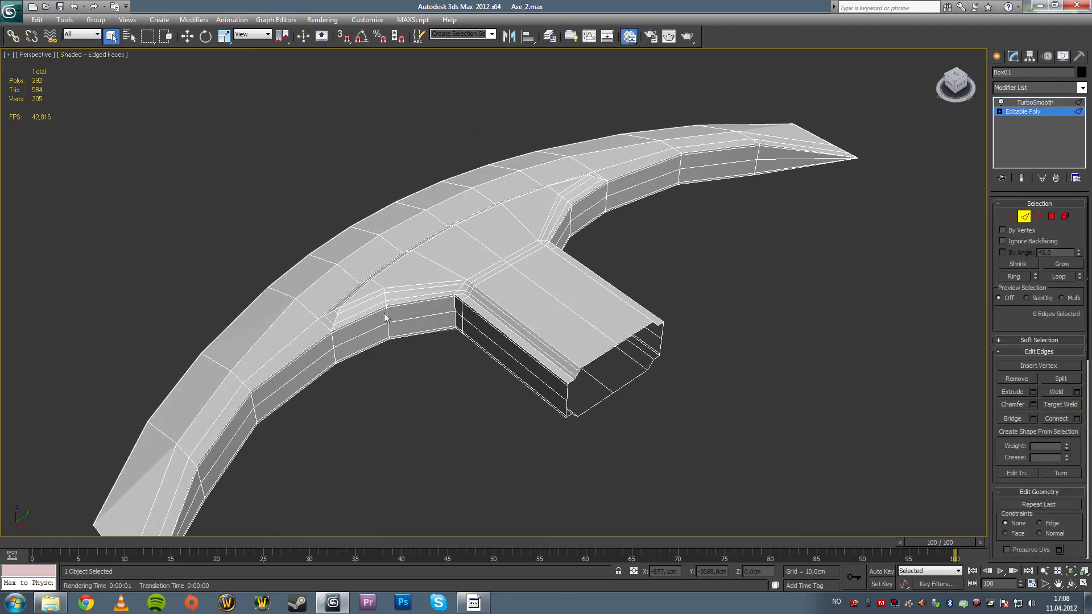
middle_drag(385, 316, 492, 254)
click(1070, 584)
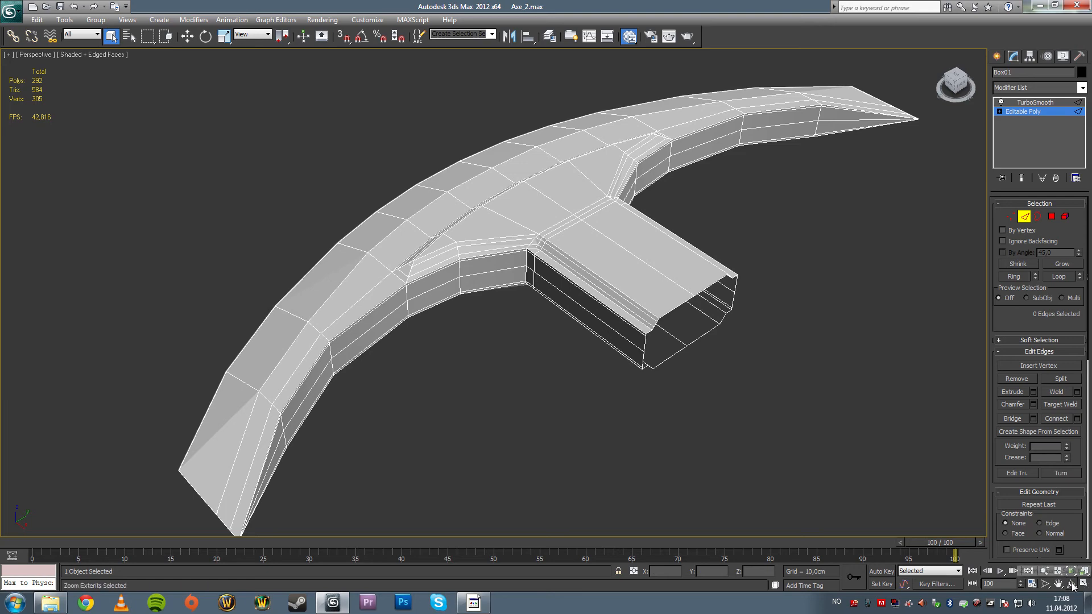
drag(494, 324, 461, 271)
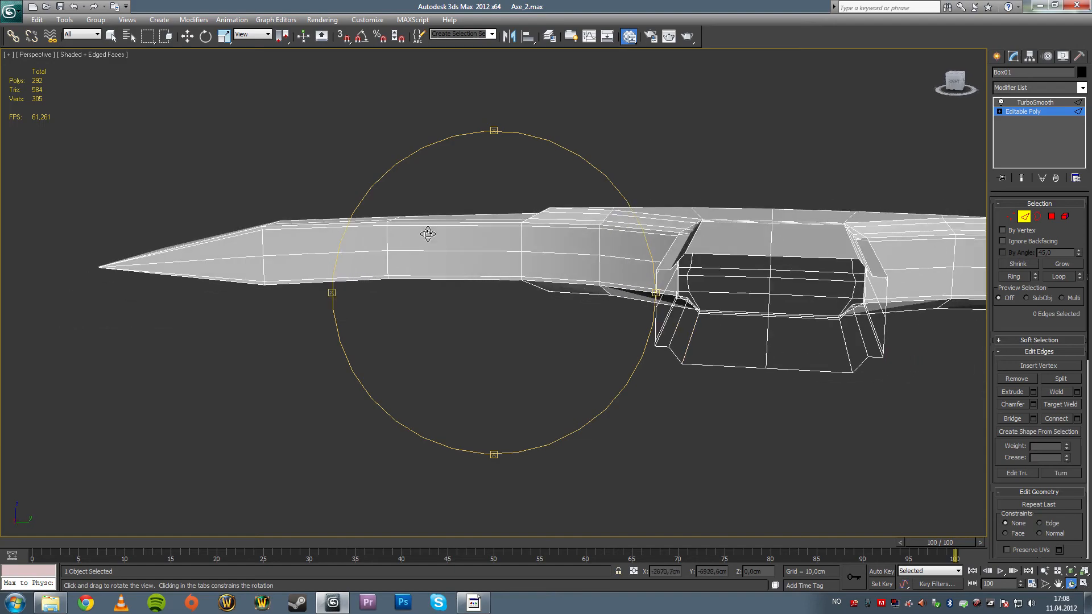
mouse_move(428, 234)
mouse_down()
mouse_move(452, 329)
mouse_move(500, 307)
mouse_move(514, 355)
mouse_move(498, 269)
mouse_up()
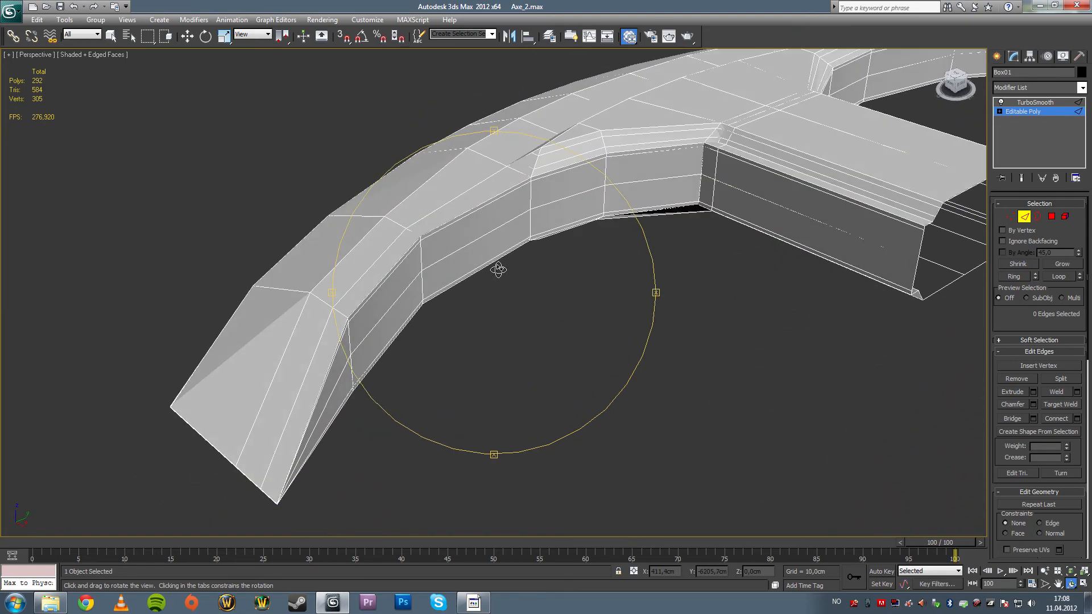
drag(468, 305, 541, 281)
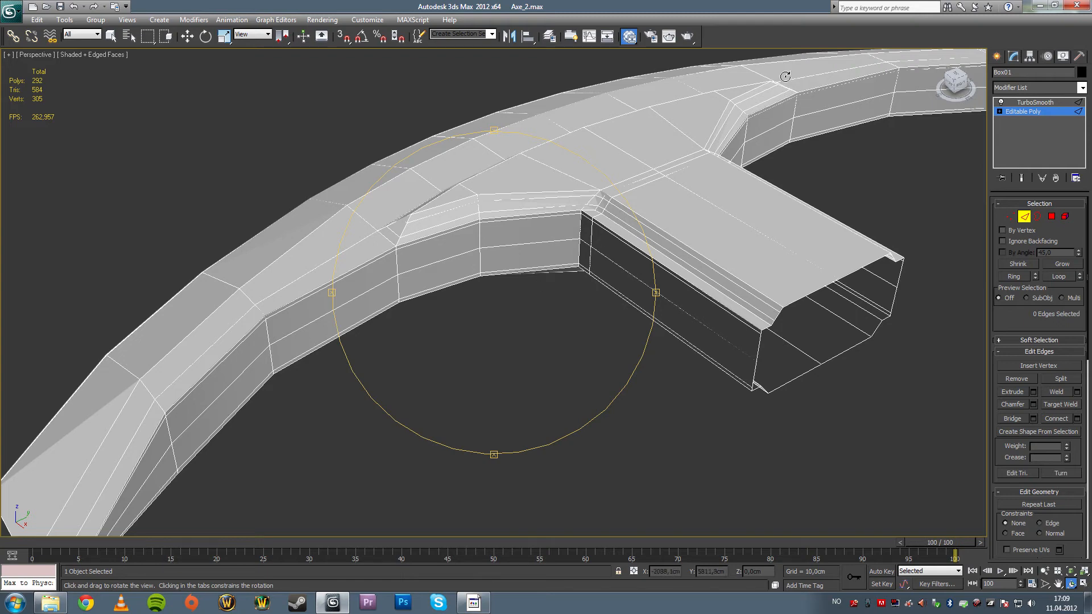
drag(785, 77, 520, 284)
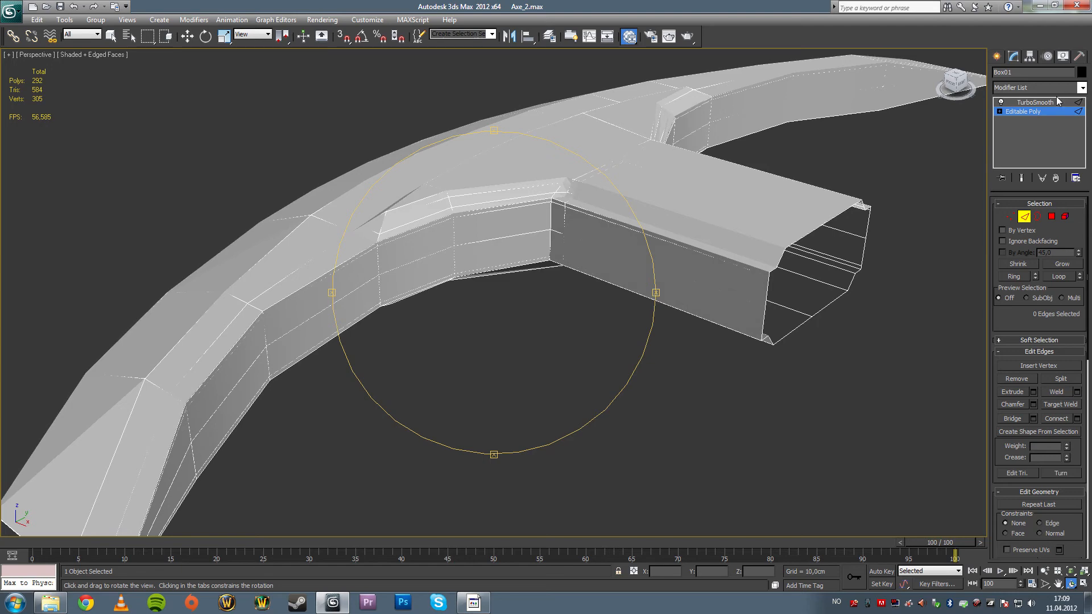
- Deselect the axe head and examine its TurboSmoothed shape as a whole, with and without edged faces
right_click(882, 174)
click(881, 174)
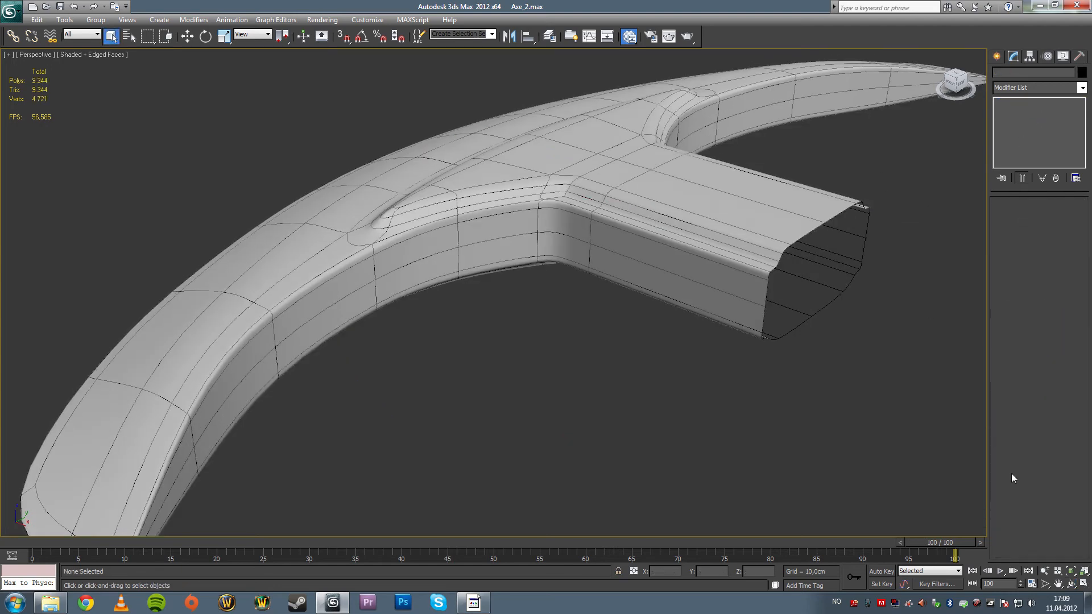
click(1082, 583)
scroll(628, 393, down, 2)
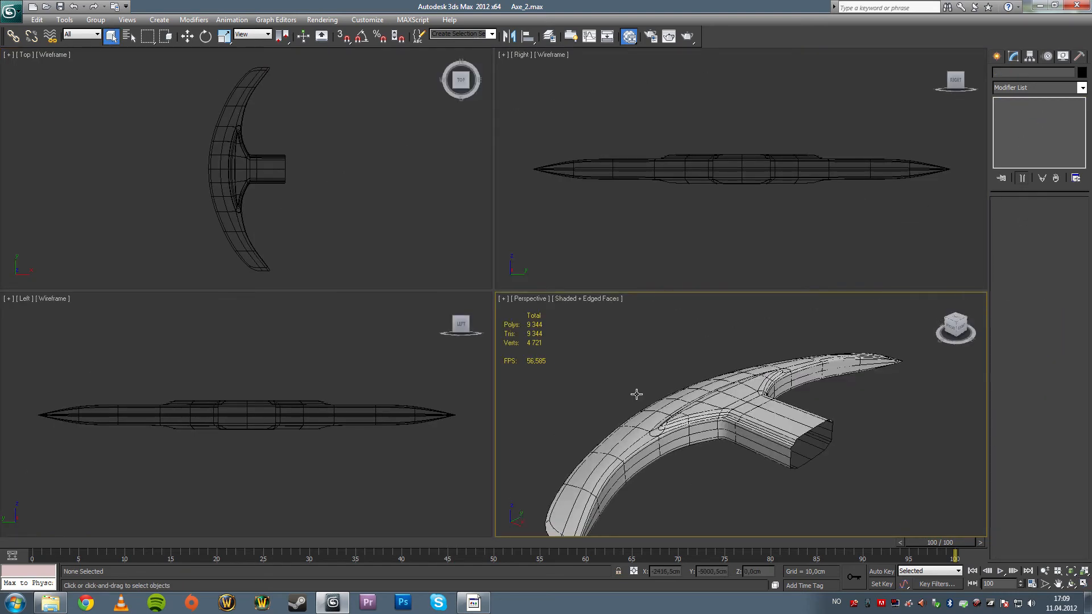
key(alt+w)
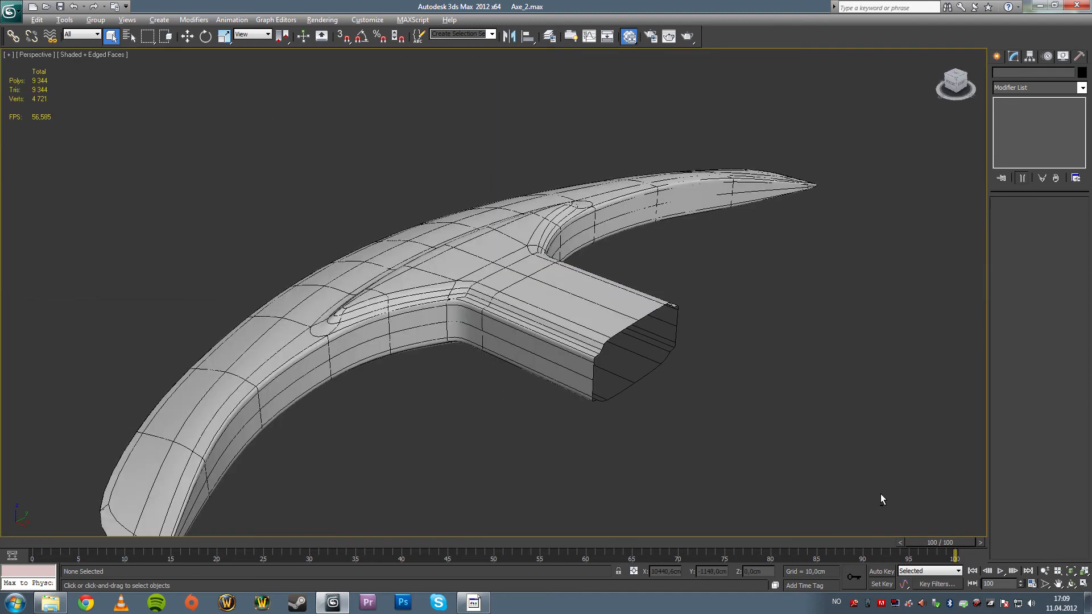
alt+middle_drag(714, 425, 484, 327)
scroll(565, 318, down, 3)
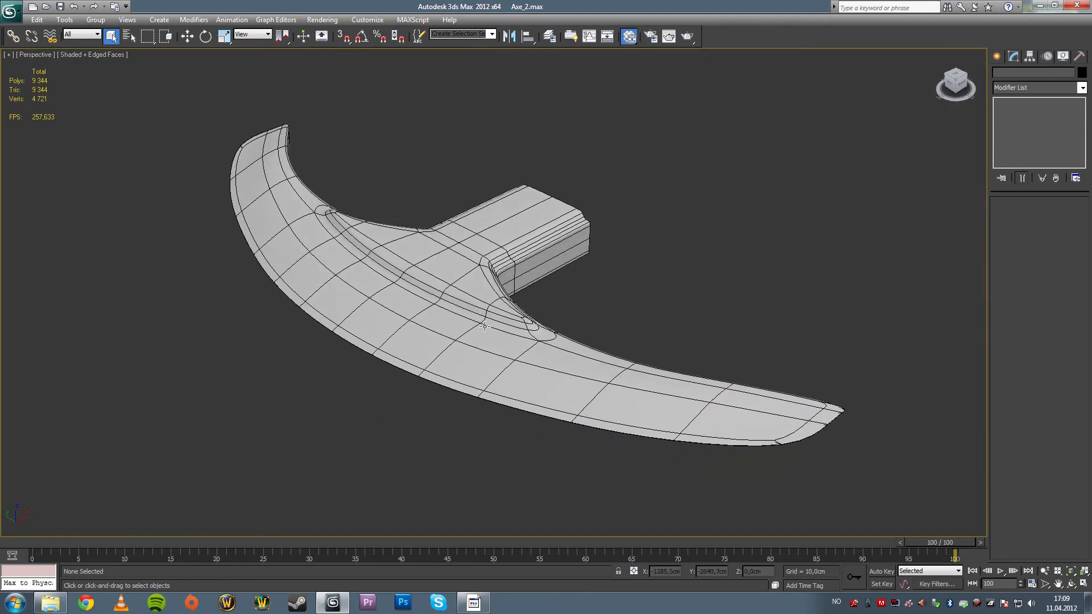
key(F4)
key(F4)
key(F4)
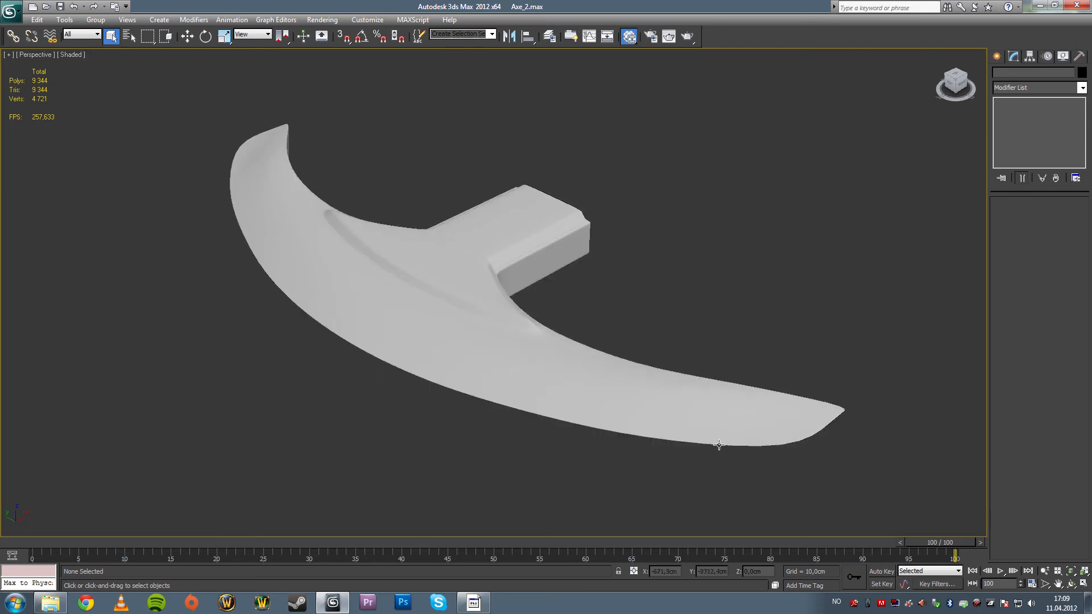
- Render test images of the TurboSmoothed axe head from three different angles to check its shading
click(1070, 583)
drag(534, 356, 509, 278)
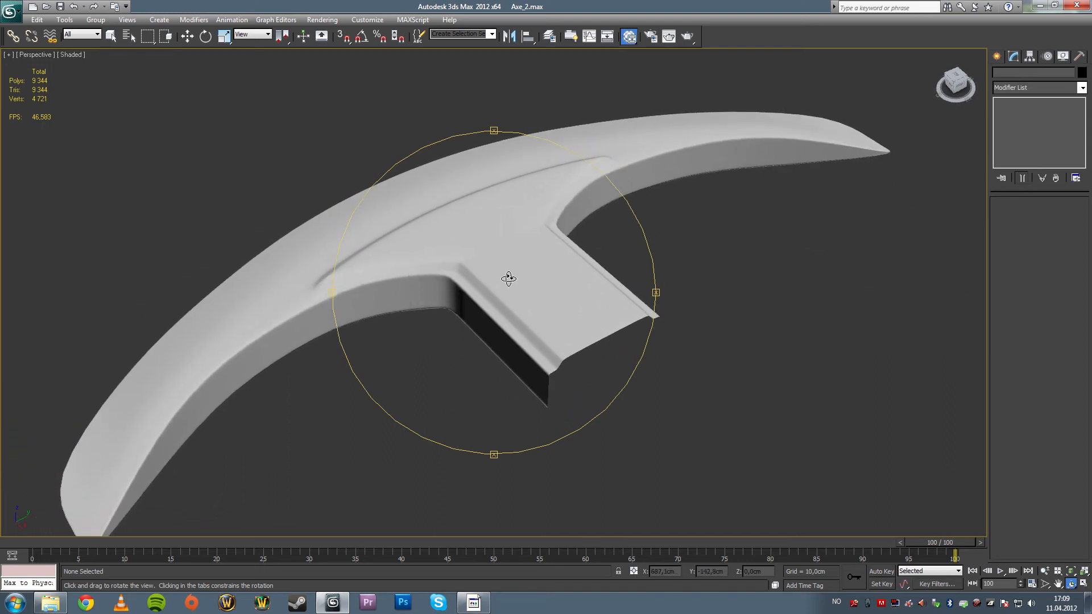
key(shift+q)
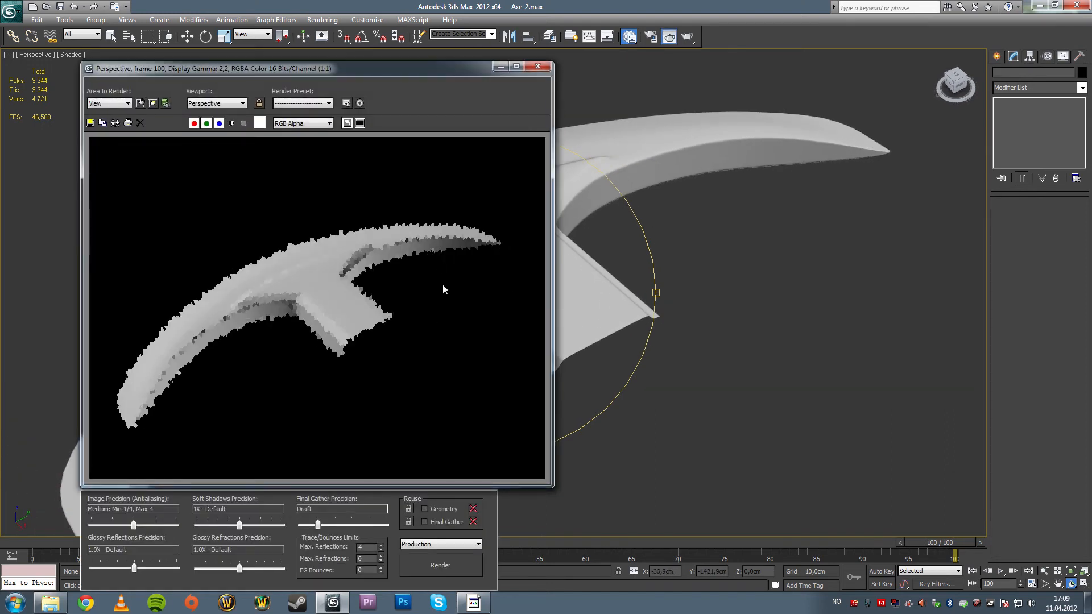
click(537, 66)
mouse_move(500, 307)
mouse_down()
mouse_move(465, 349)
mouse_move(493, 283)
mouse_move(532, 290)
mouse_move(483, 315)
mouse_up()
key(shift+q)
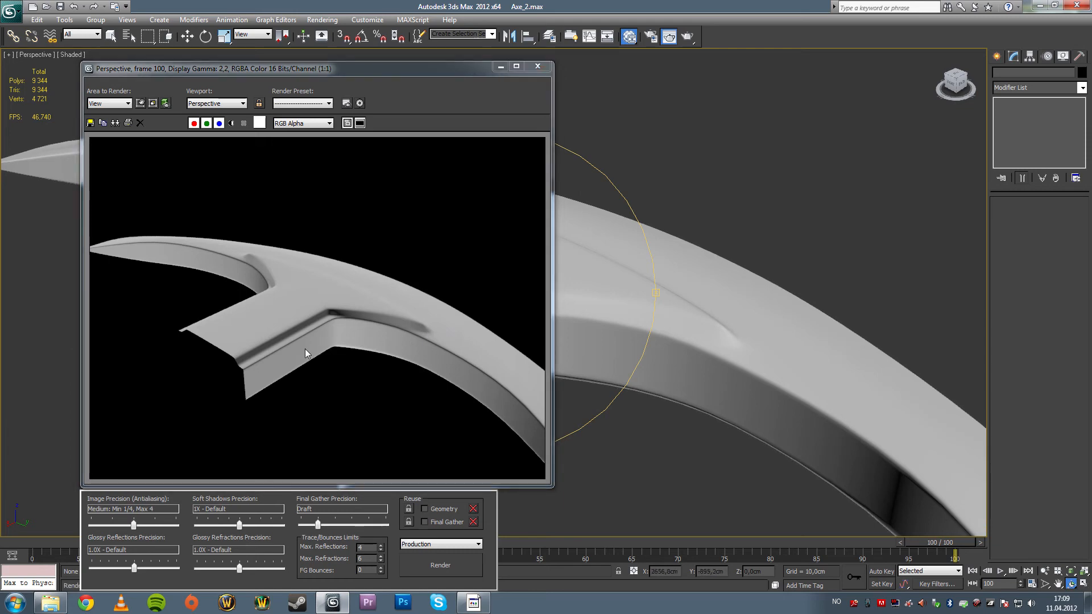
click(538, 66)
drag(458, 292, 502, 322)
key(shift+q)
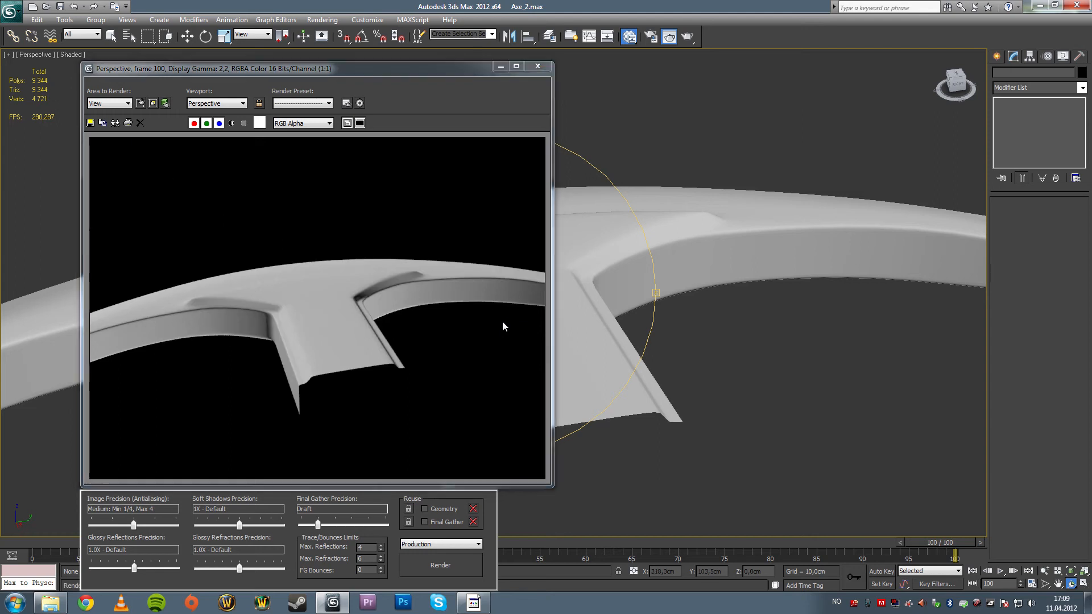
click(538, 66)
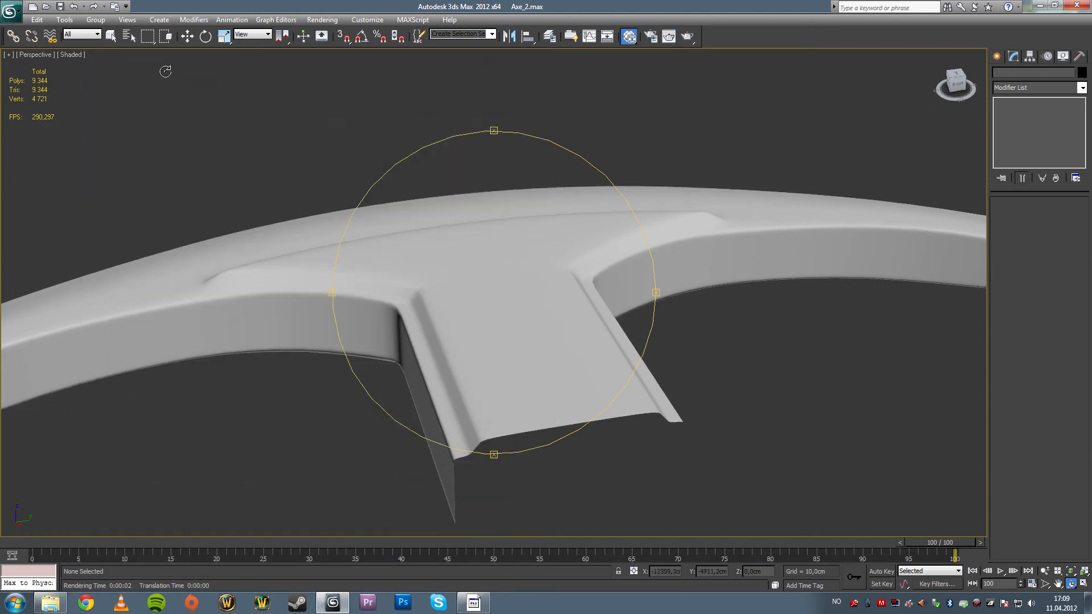
- Replace the axe head's TurboSmooth modifier with a Smooth modifier and enable Auto Smooth
key(q)
click(447, 309)
right_click(1048, 104)
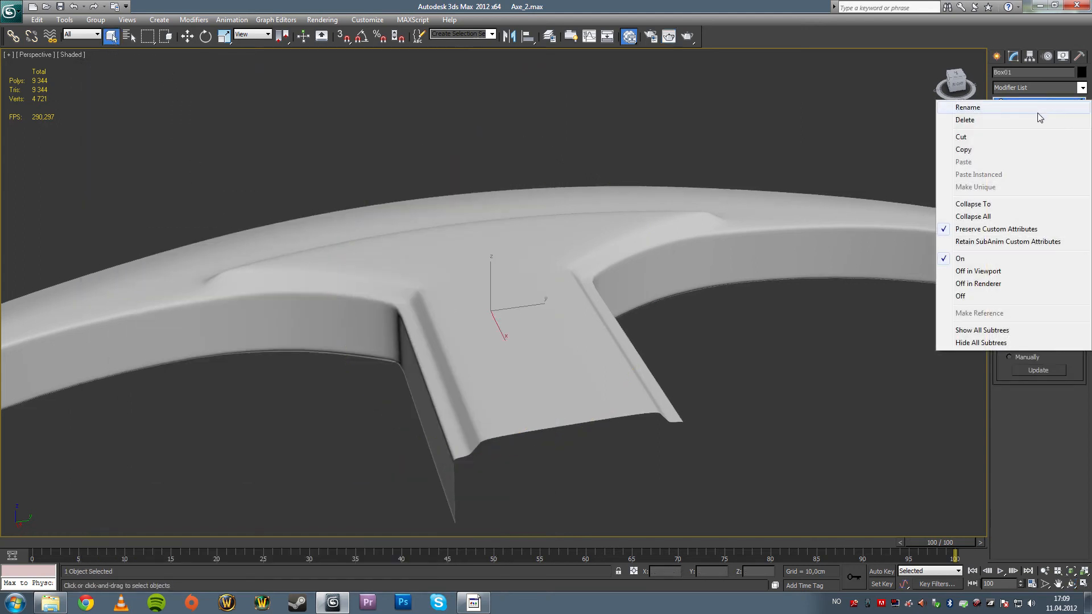
click(972, 120)
click(1082, 87)
scroll(1035, 335, down, 12)
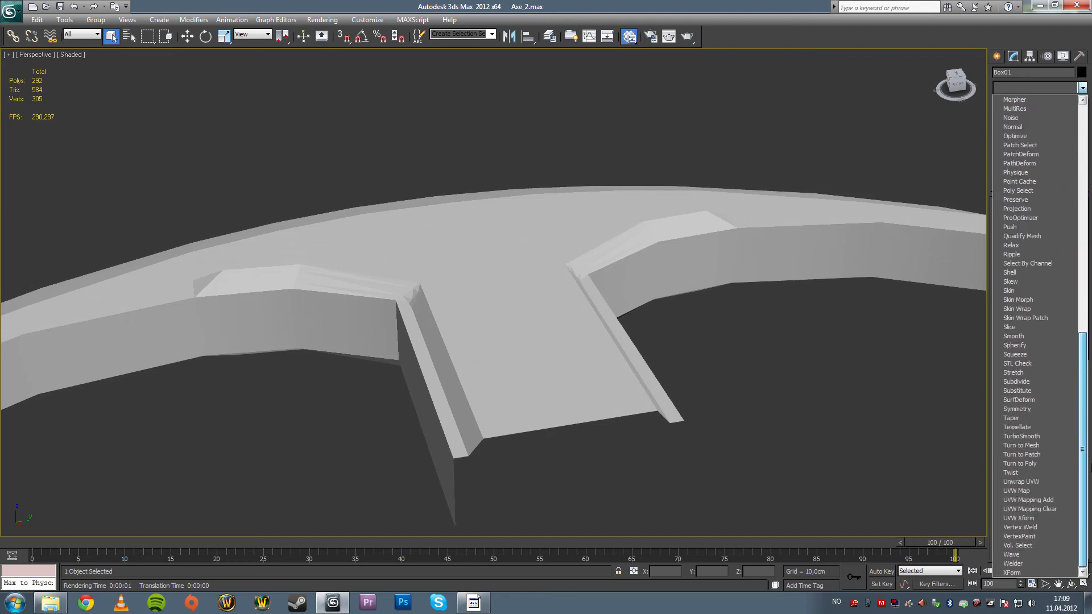
click(1023, 336)
click(1002, 217)
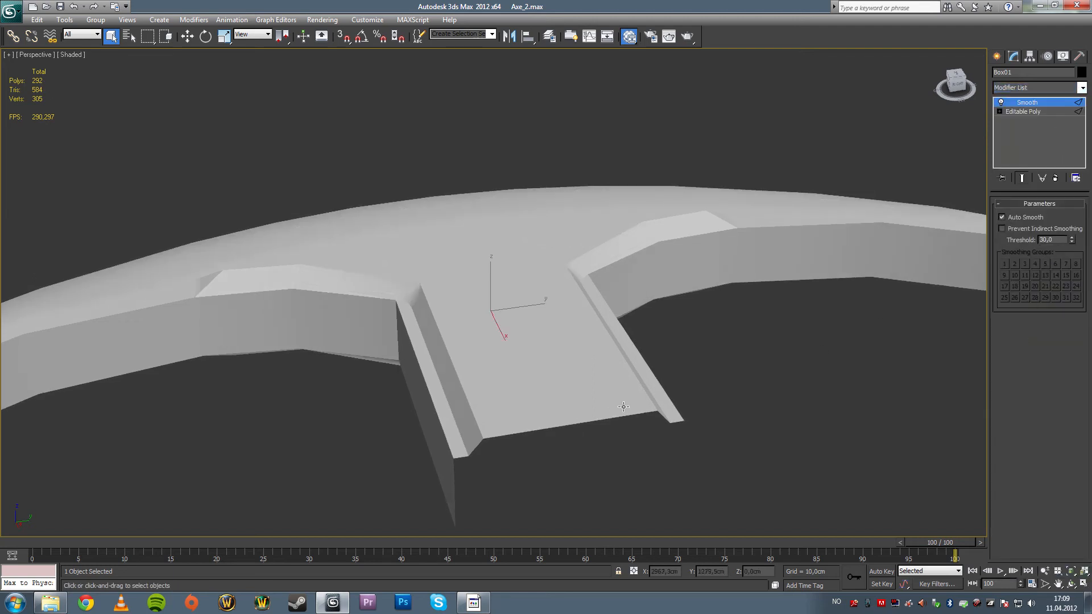
- Examine the auto-smoothed low-poly shading around the raised panel and socket, toggling edged faces to compare
alt+middle_drag(621, 404, 151, 385)
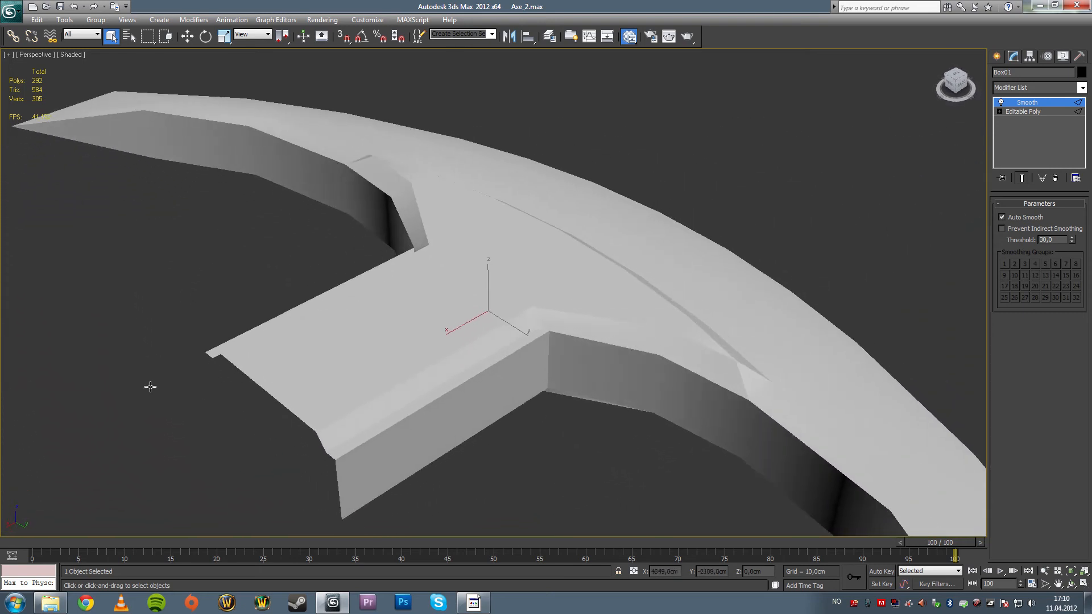
alt+middle_drag(504, 385, 577, 371)
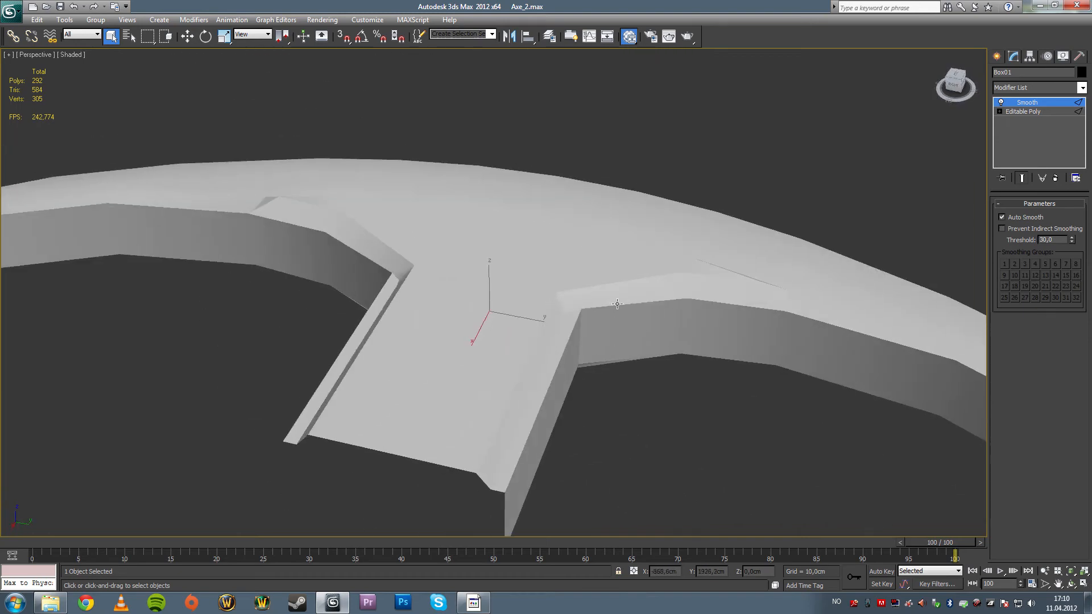
middle_drag(620, 304, 525, 316)
scroll(525, 317, up, 4)
key(F4)
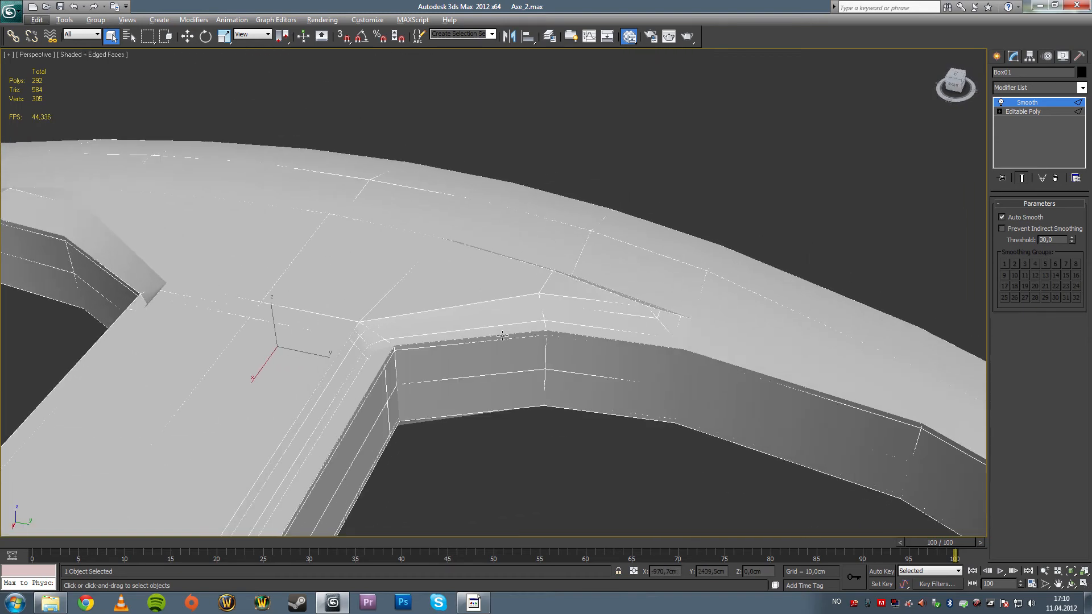
key(F4)
alt+middle_drag(481, 330, 431, 310)
alt+middle_drag(456, 415, 478, 356)
- Convert the auto-smoothed axe head to an Editable Poly
right_click(616, 190)
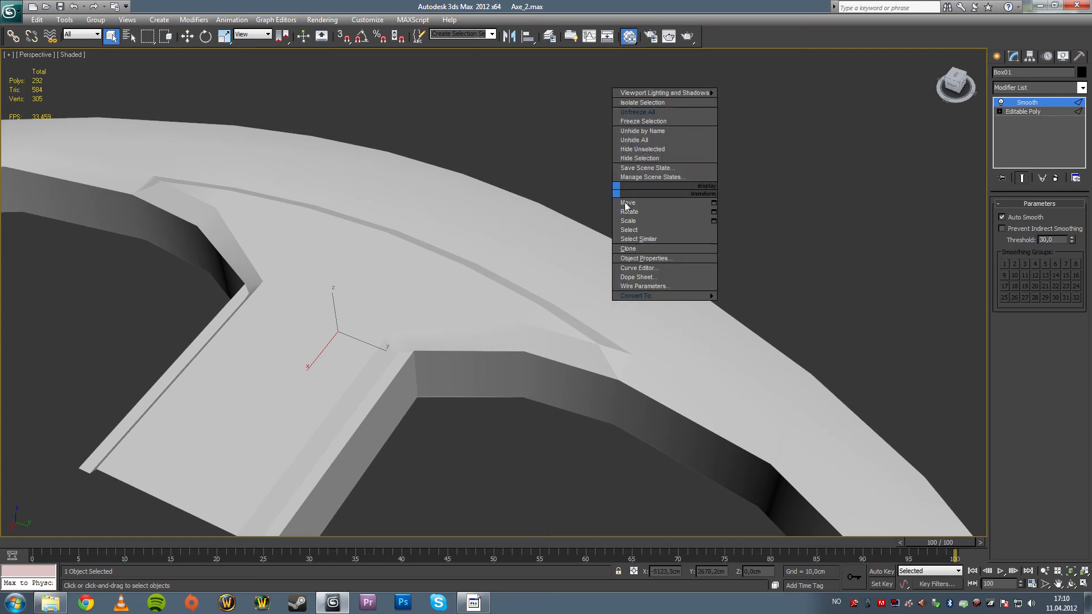
mouse_move(660, 295)
click(767, 304)
drag(804, 209, 629, 355)
- Apply TurboSmooth to the axe head with 2 iterations and Isoline Display enabled
click(1082, 88)
scroll(1041, 341, down, 5)
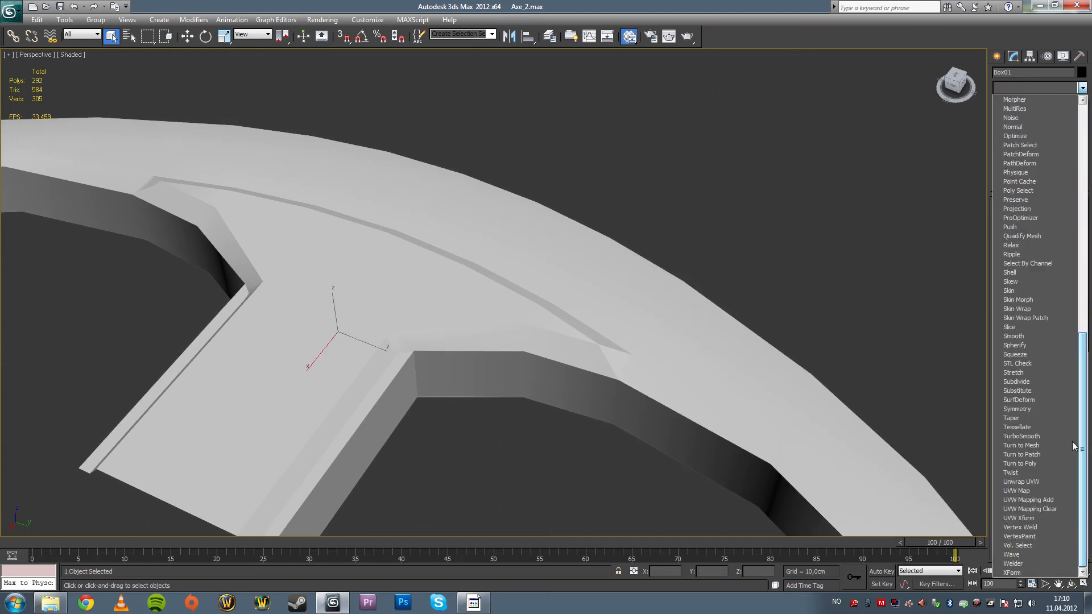
click(1036, 436)
click(1075, 220)
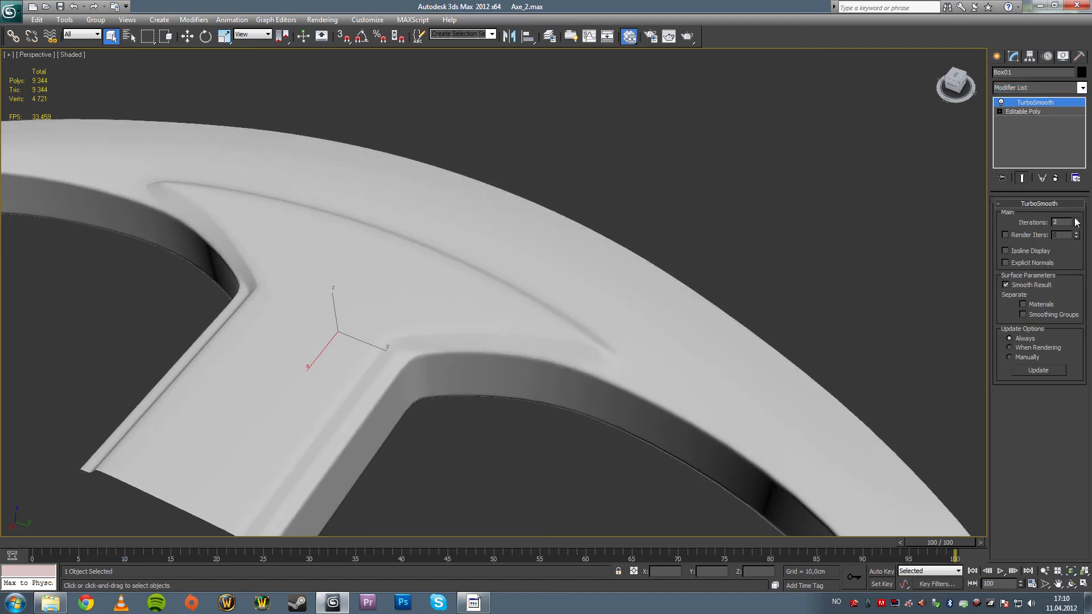
- Render the TurboSmoothed axe head from a low angle near the socket, then review the whole shape
alt+middle_drag(659, 344, 489, 328)
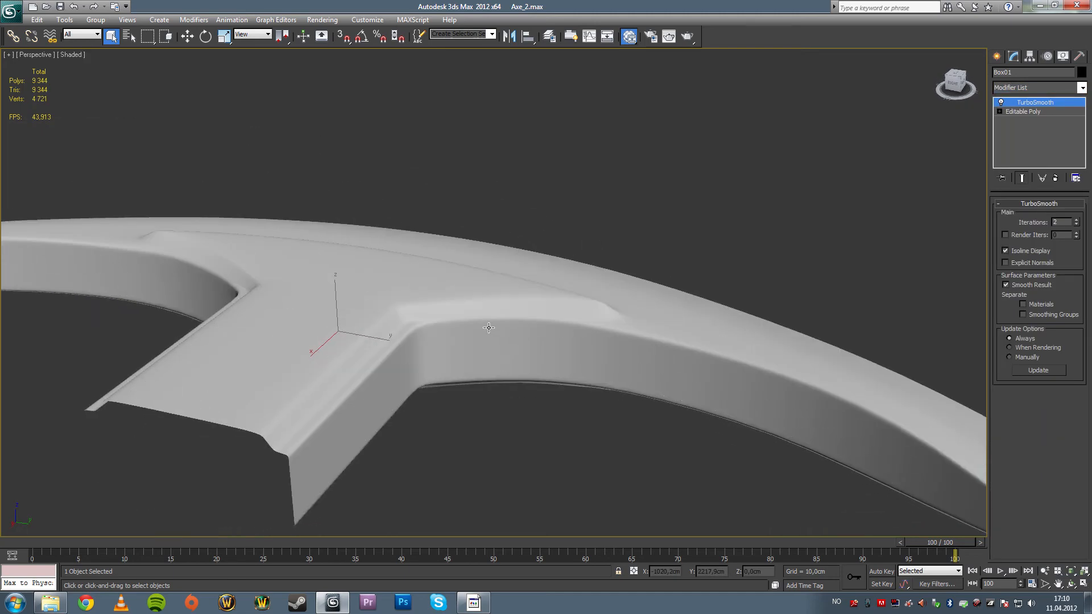
key(shift+q)
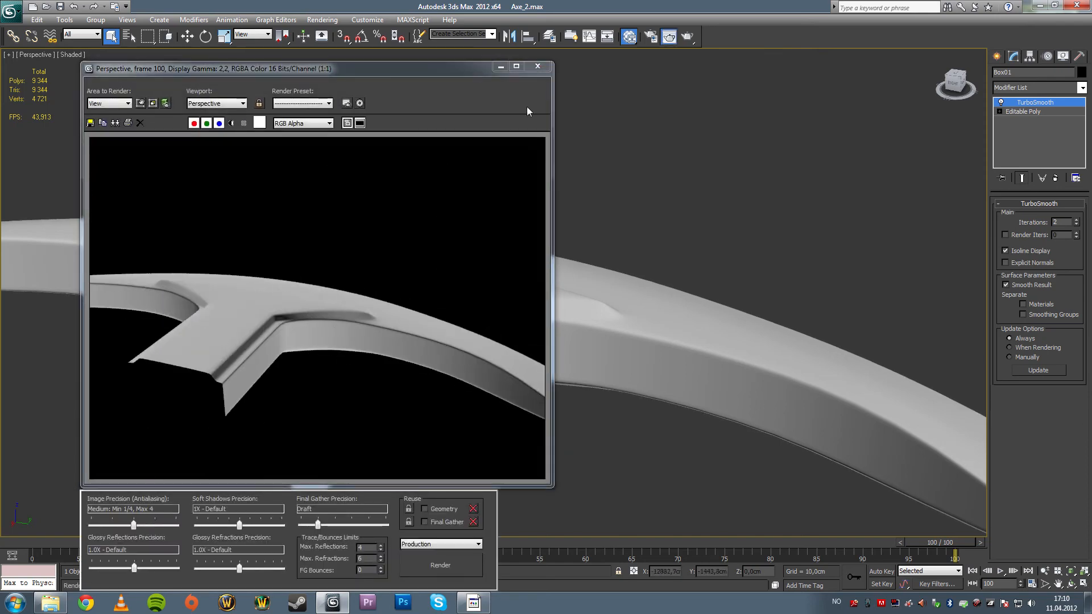
click(537, 66)
alt+middle_drag(408, 338, 579, 310)
scroll(569, 334, down, 3)
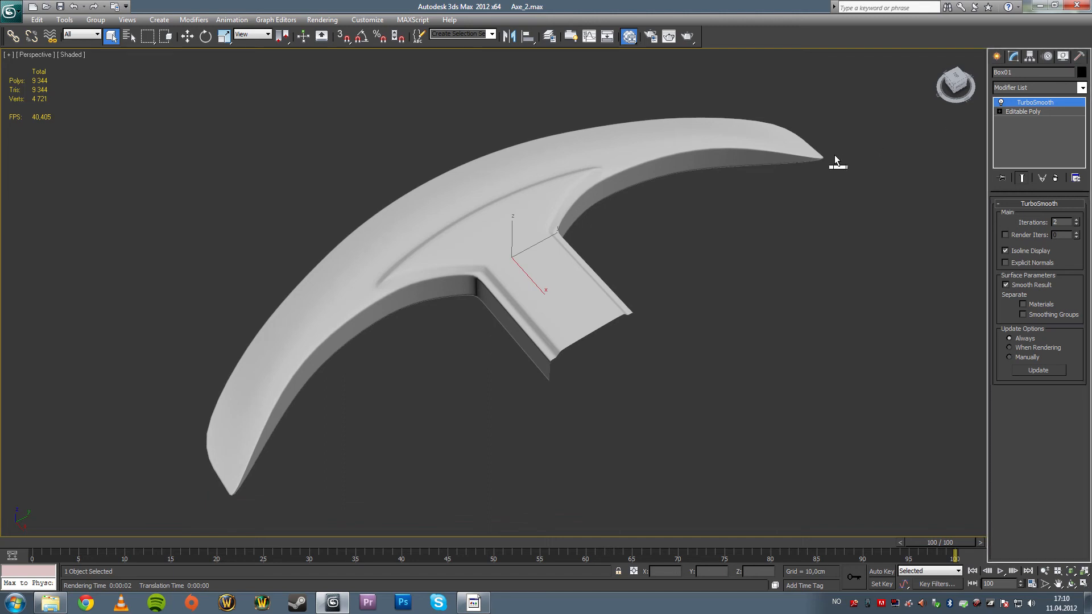
- Start a Daylight system and accept mr Photographic Exposure Control with an exposure value of EV = 15
click(1079, 58)
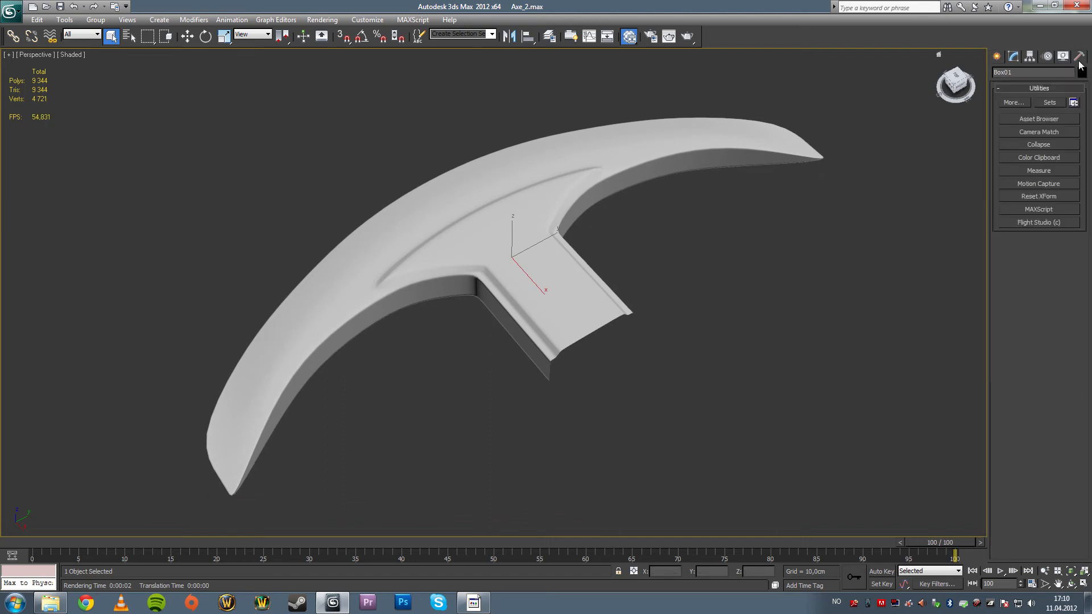
click(996, 57)
click(1006, 155)
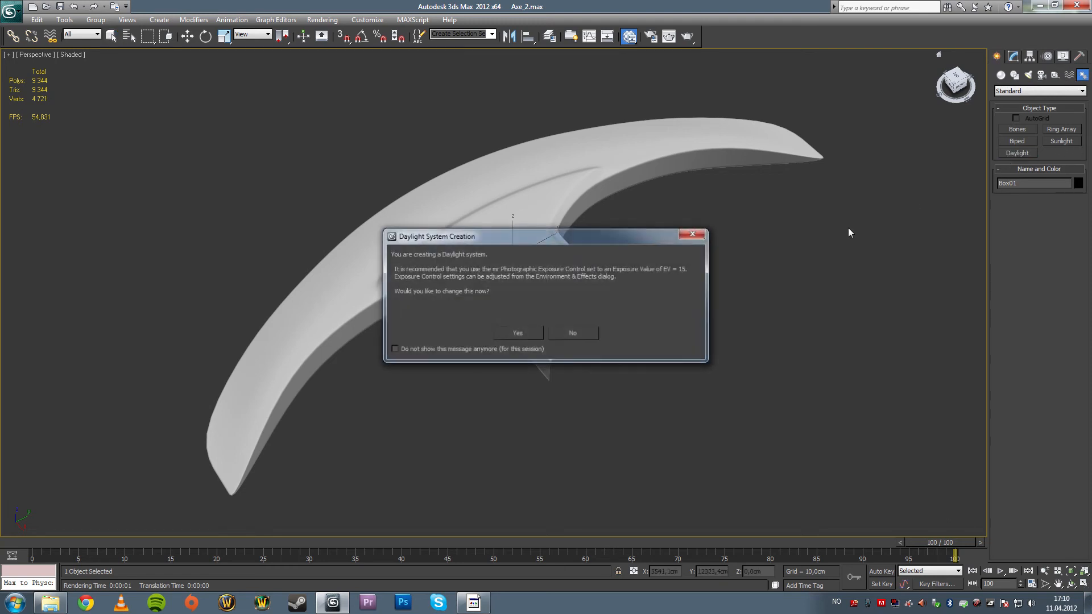
click(503, 332)
- Place the Daylight system beside the axe head's socket and add the mr Physical Sky environment map
alt+middle_drag(684, 299, 670, 292)
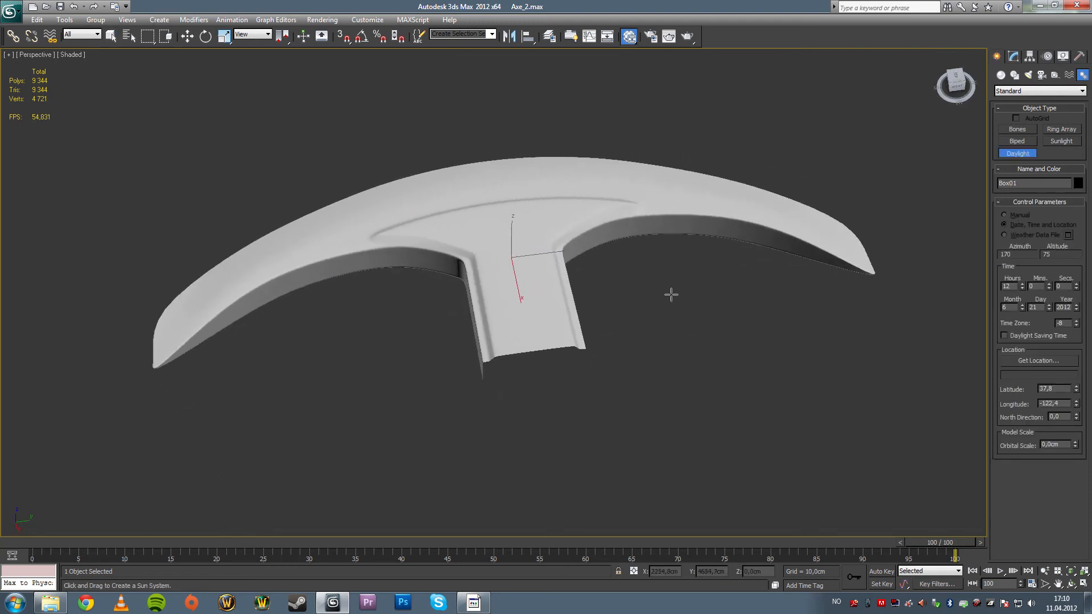
mouse_move(715, 330)
mouse_down()
mouse_move(721, 341)
mouse_move(699, 329)
mouse_move(743, 336)
mouse_move(715, 333)
mouse_up()
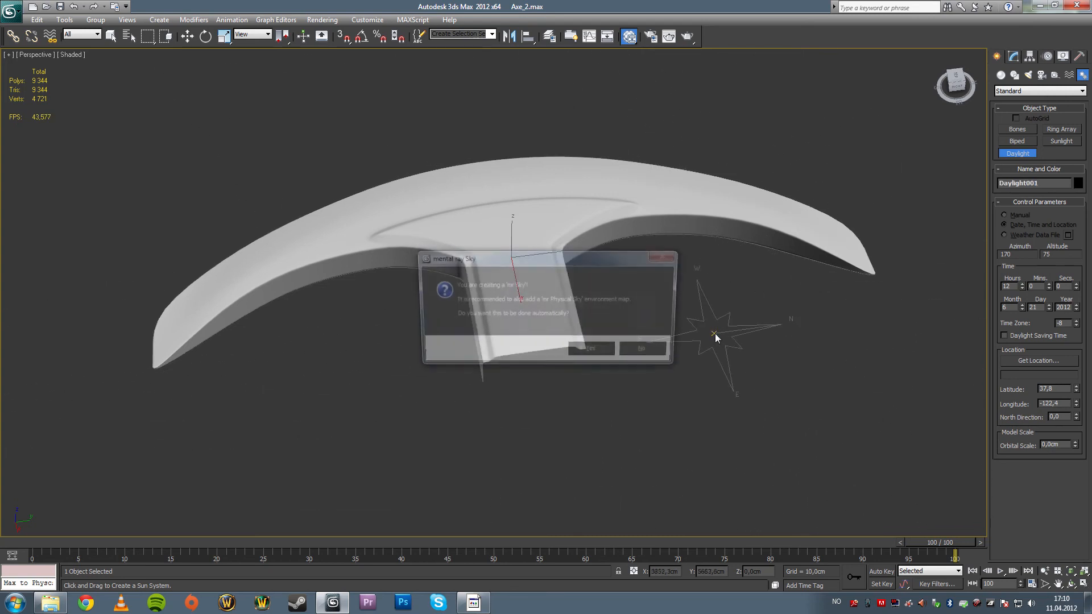
click(596, 346)
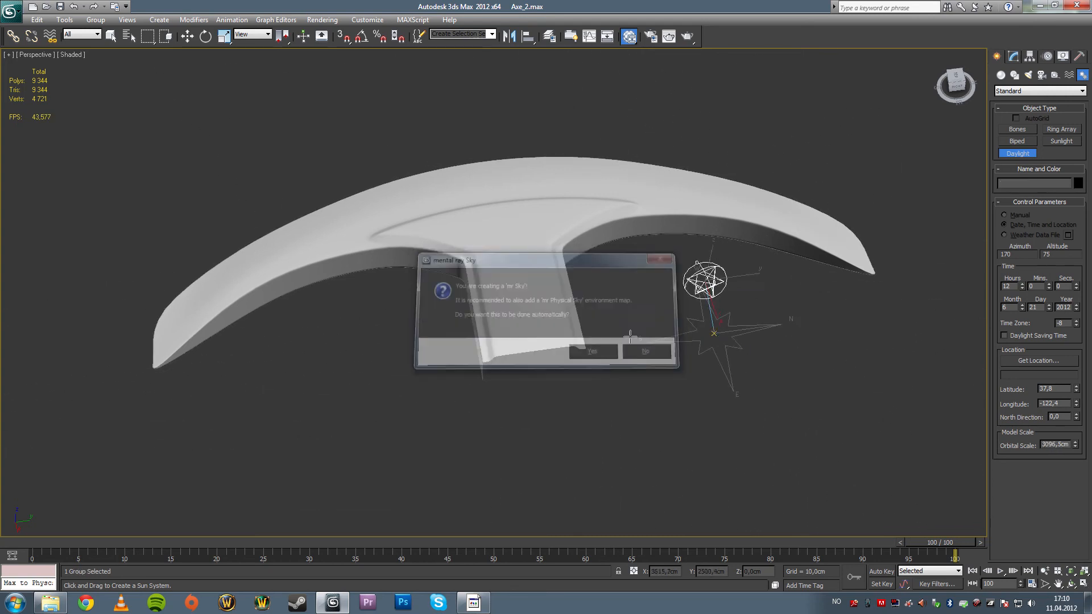
right_click(775, 318)
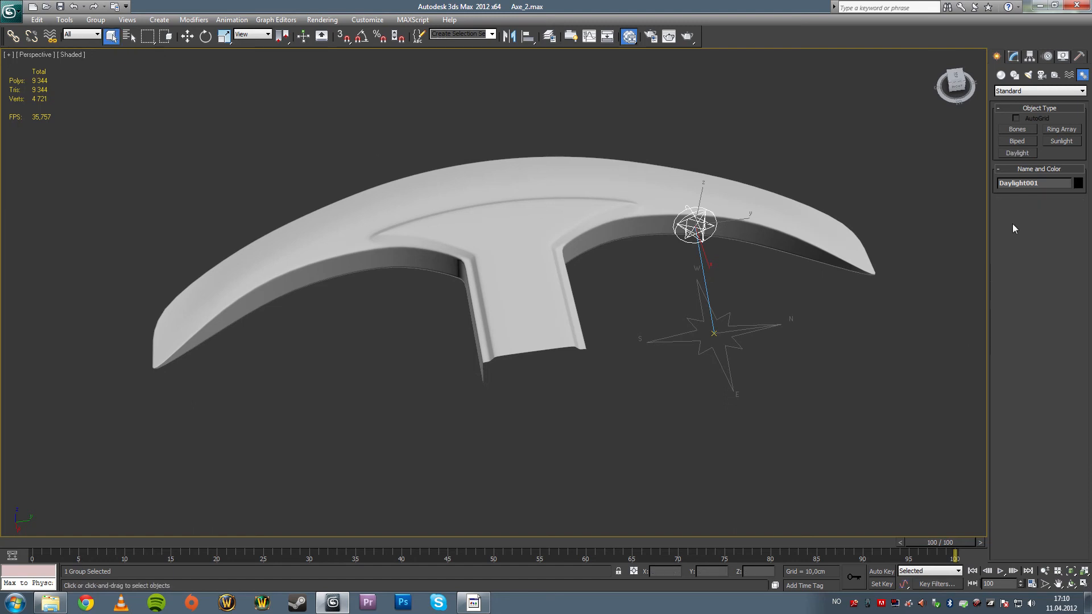
- Switch the Daylight system to manual positioning and move it away from the axe head to about X 6301.8 cm, Y 6791.1 cm
click(187, 37)
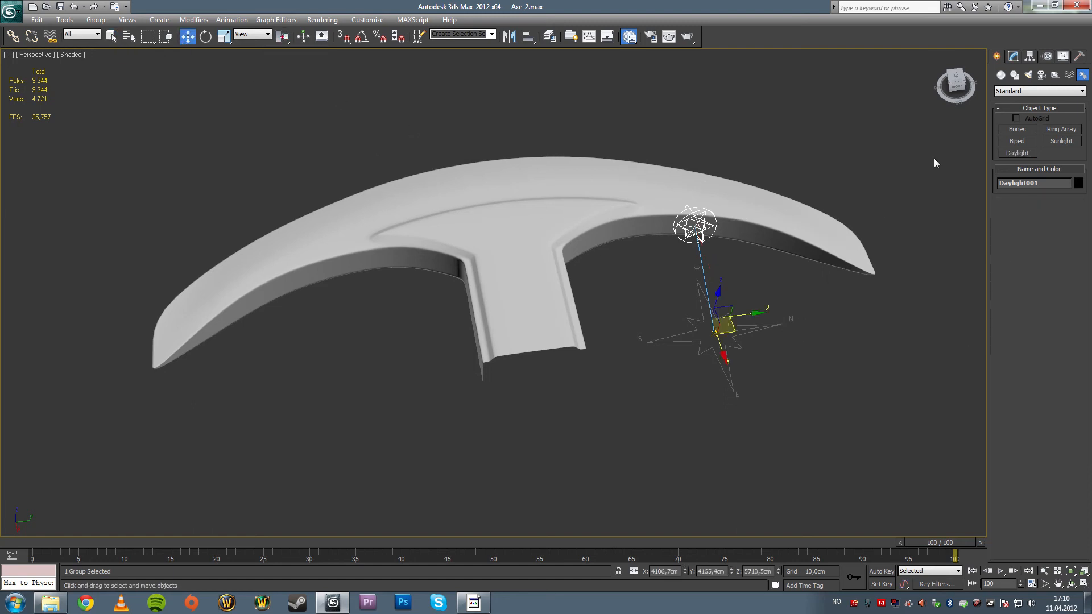
click(1013, 56)
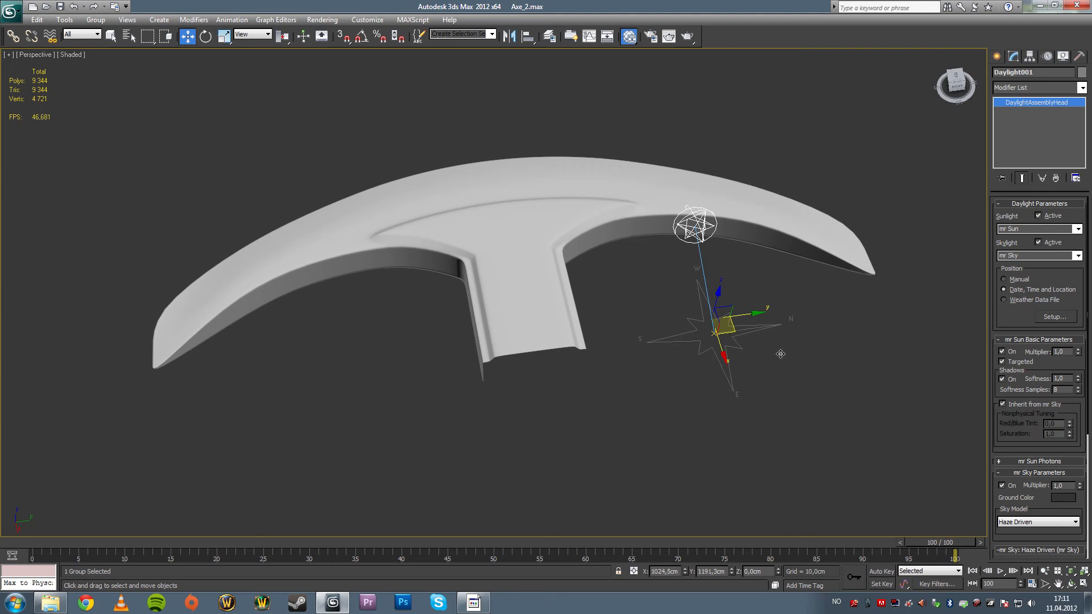
click(1004, 279)
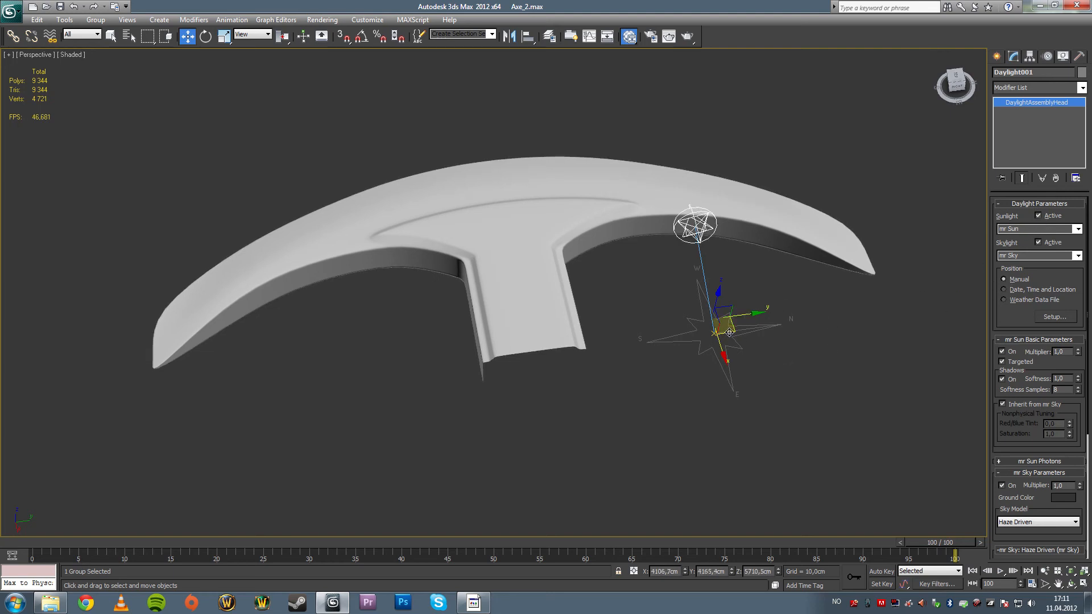
drag(729, 333, 832, 380)
alt+middle_drag(832, 380, 586, 296)
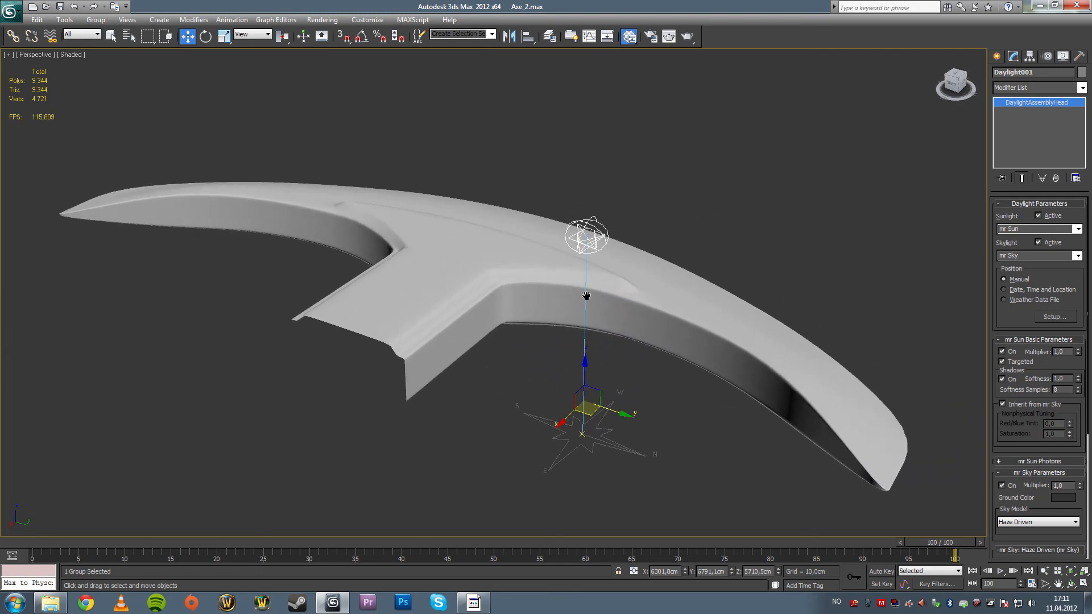
- Assign the Default Scanline Renderer as the production renderer in the render setup
key(F10)
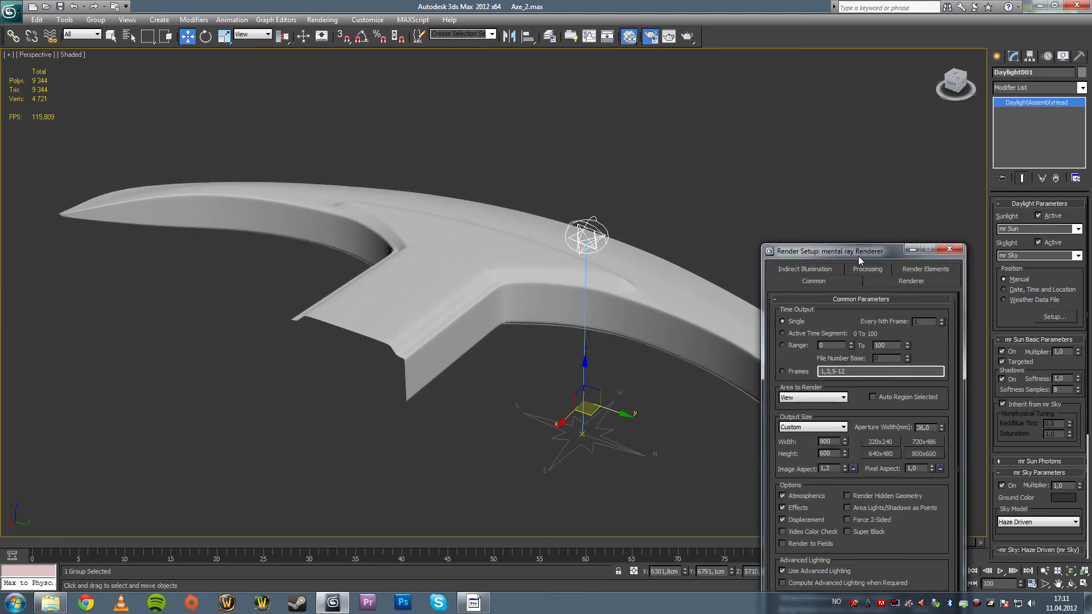
drag(858, 256, 855, 64)
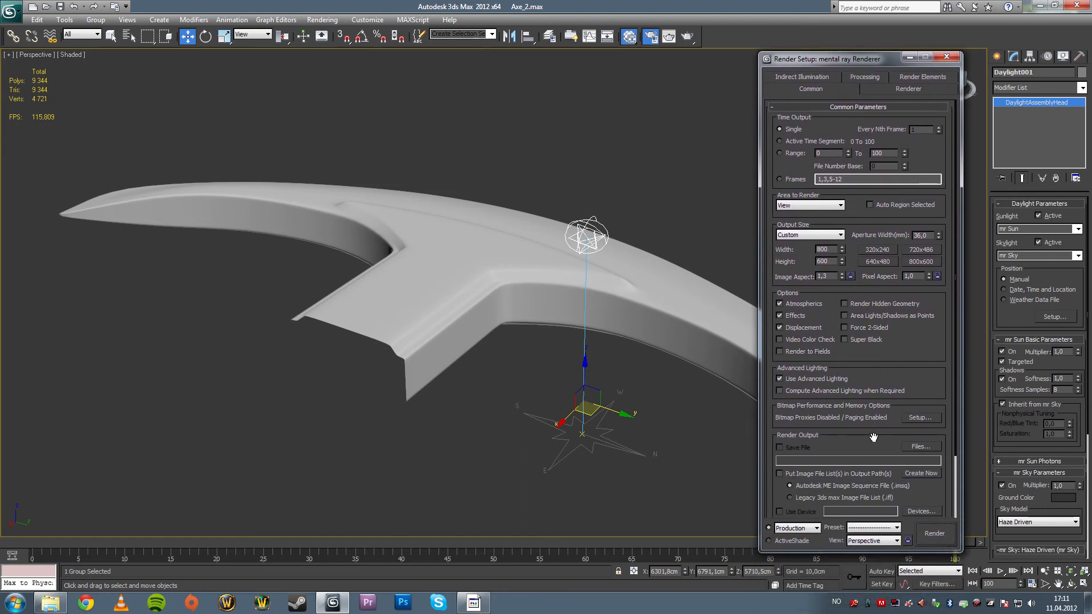
scroll(872, 437, down, 1)
scroll(842, 492, down, 3)
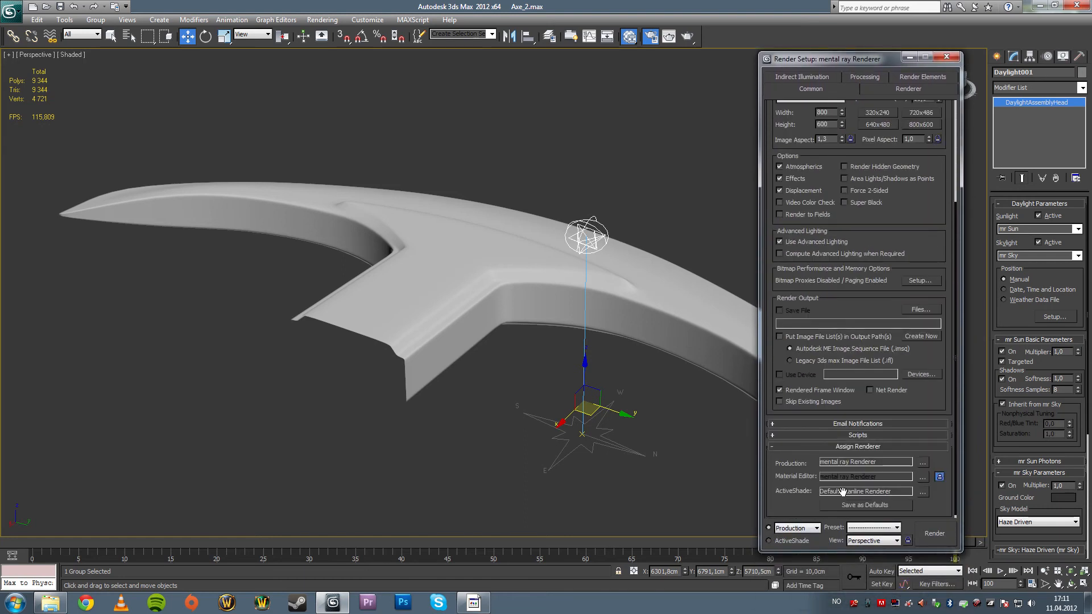
click(923, 463)
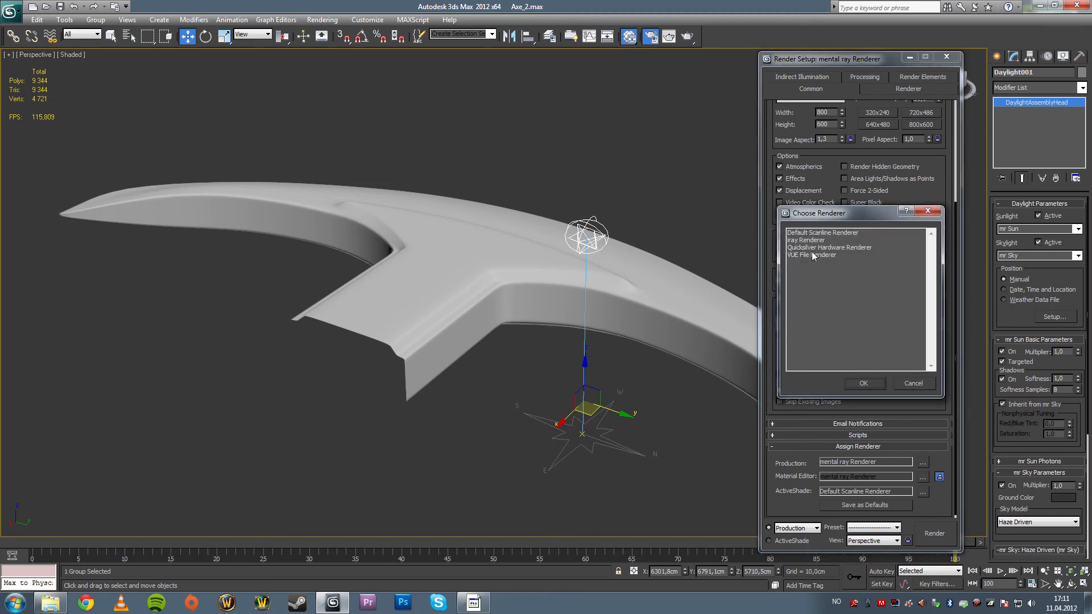
click(847, 234)
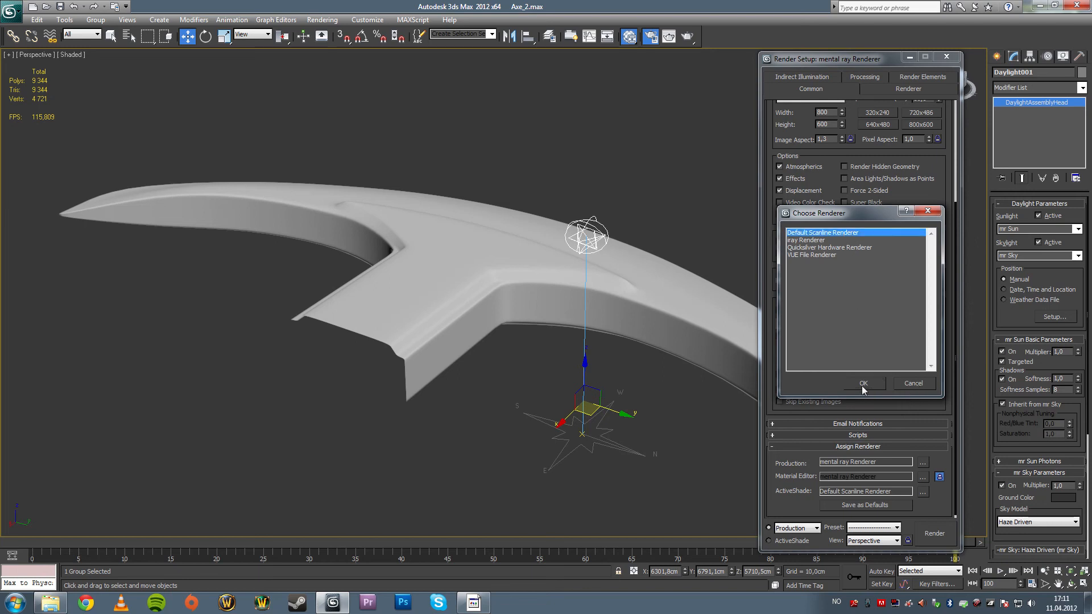
click(867, 385)
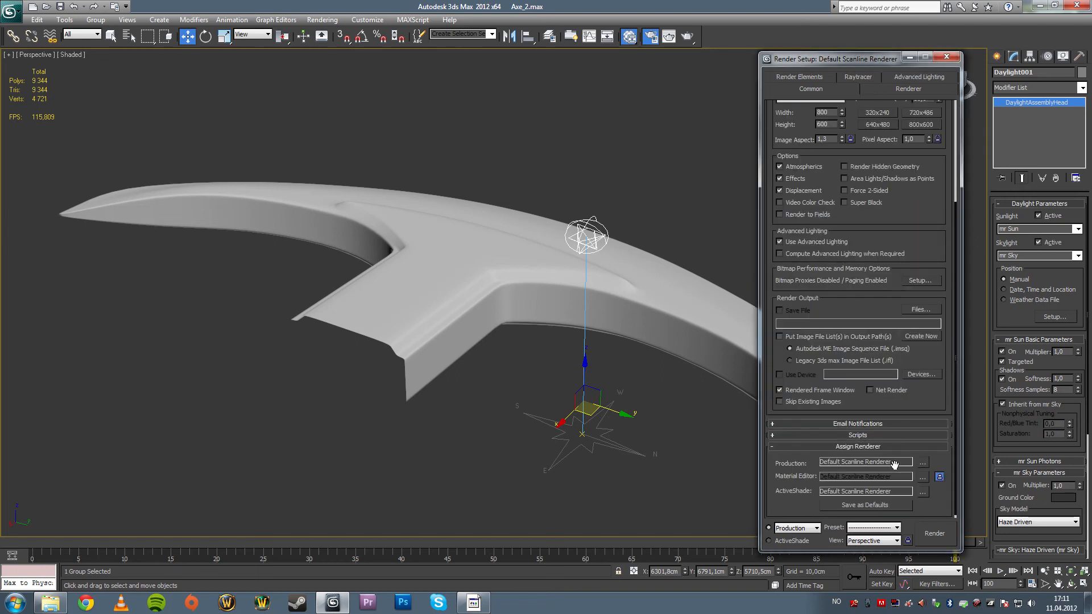
- Set the production renderer back to mental ray Renderer
click(922, 465)
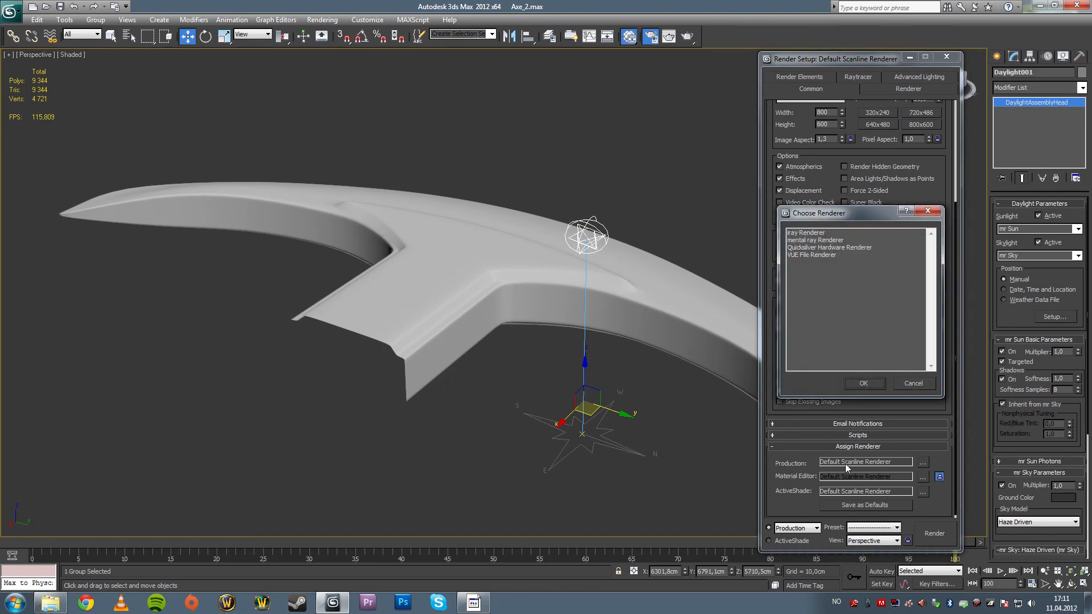
click(813, 240)
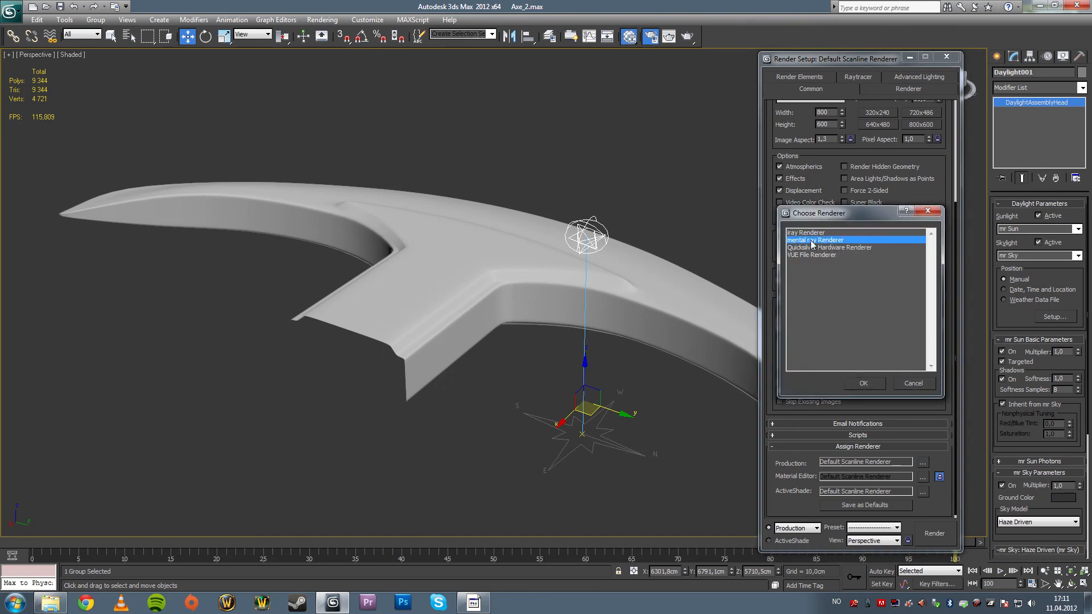
click(862, 383)
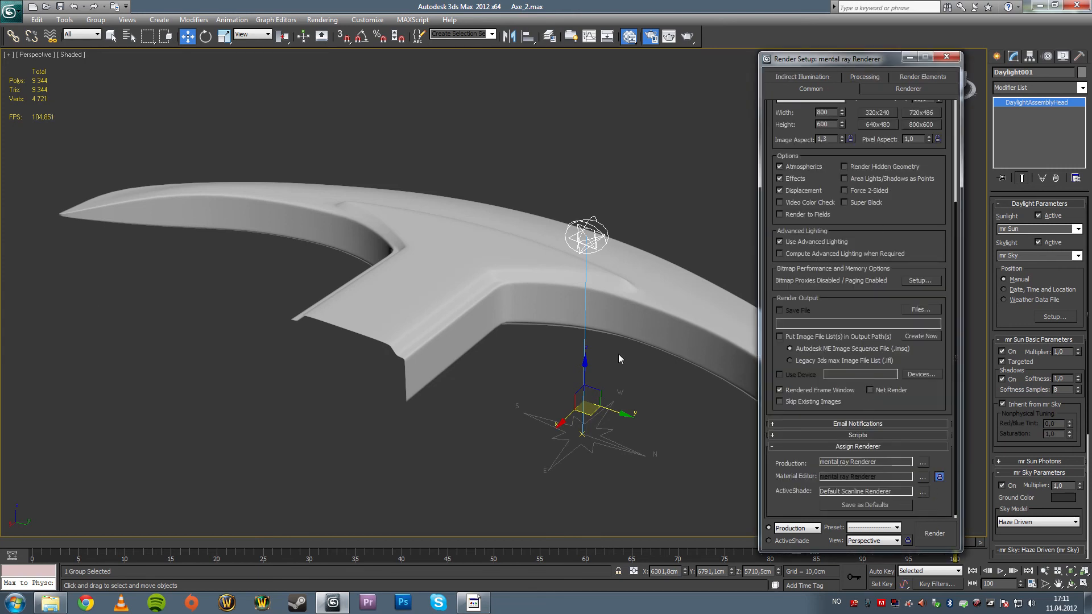
- Render the Perspective view of the axe head's socket side with mental ray, then close the render and its setup
scroll(619, 354, up, 2)
click(933, 533)
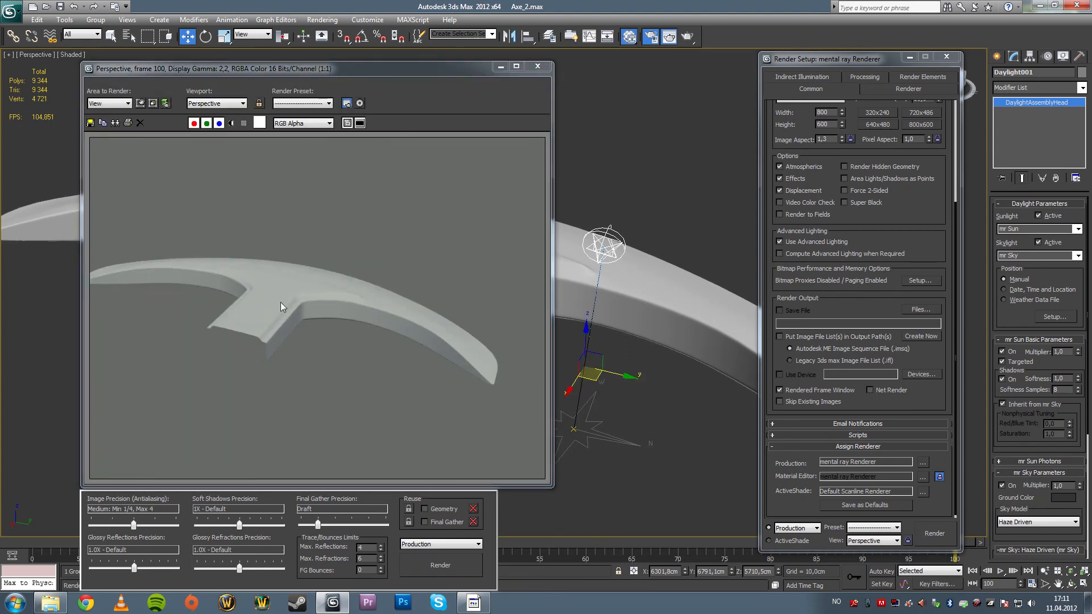
click(538, 66)
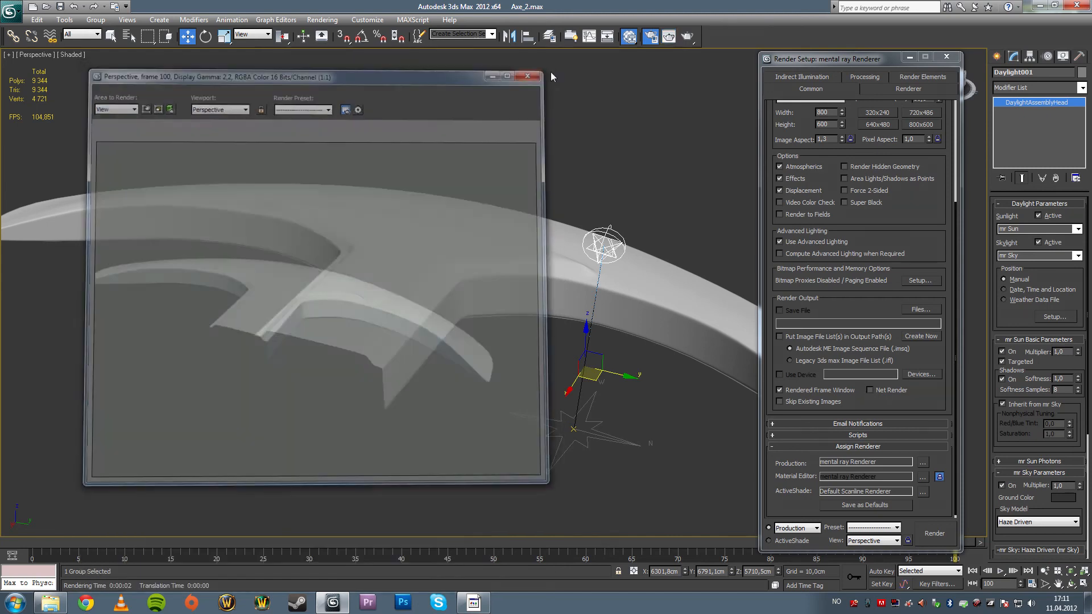
click(946, 58)
- Render the axe head from the cutting-edge side, then close the result and return to the socket side
alt+middle_drag(709, 279, 532, 245)
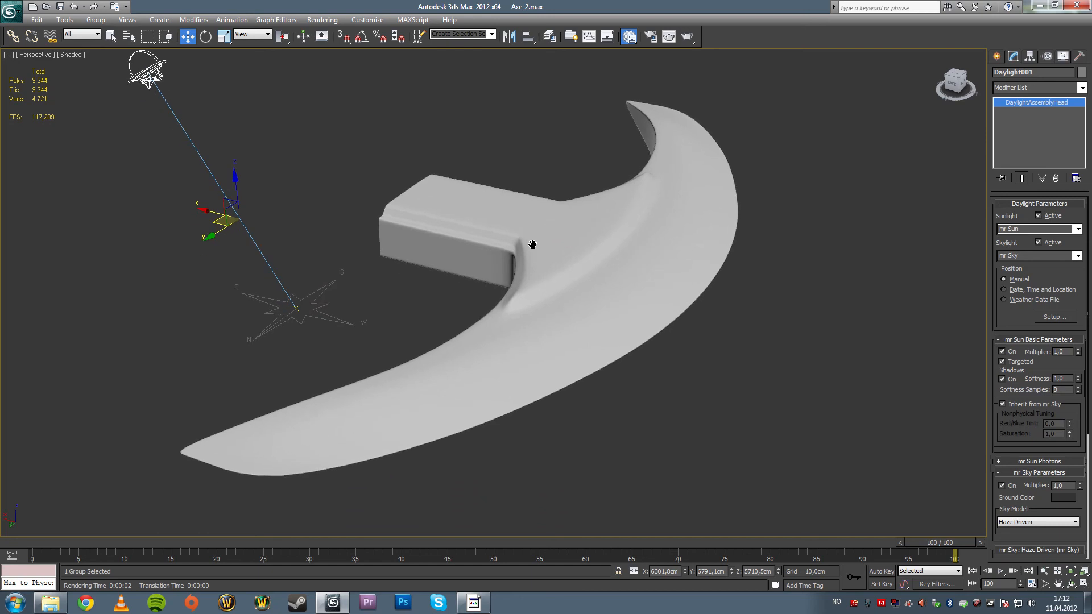
key(shift+q)
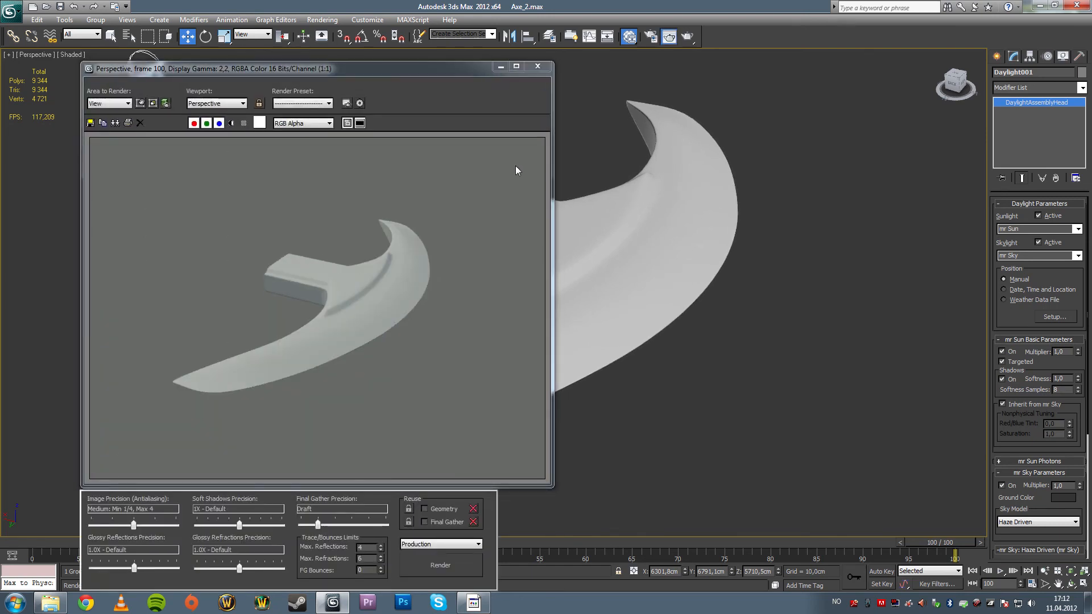
click(537, 67)
alt+middle_drag(519, 183, 548, 281)
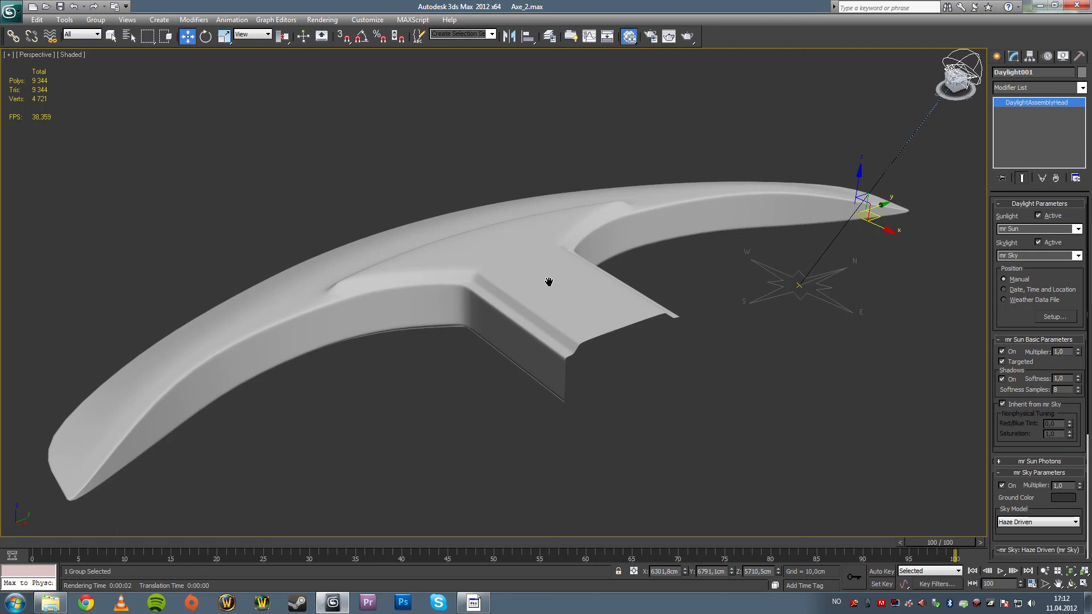